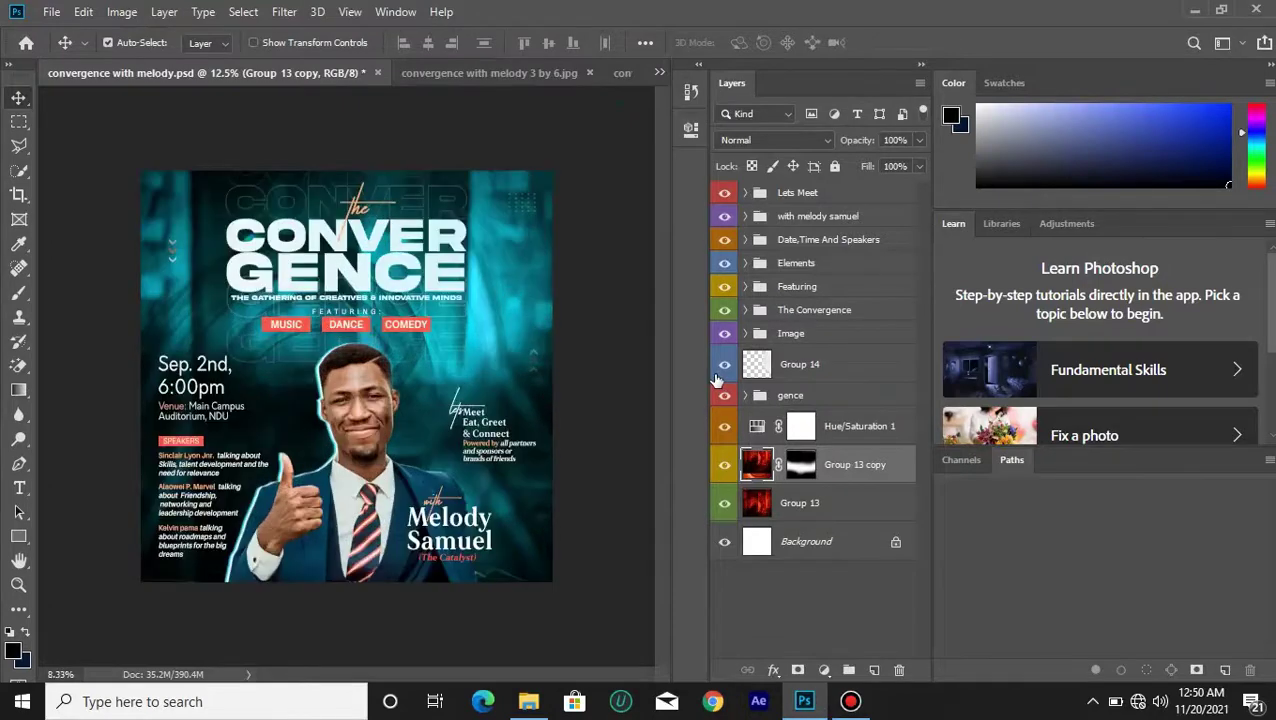
Examine the 3 by 6 version of the convergence flyer, both up close and as a whole.
{"action": "key", "text": "ctrl+plus"}
{"action": "left_click", "coordinate": [497, 79]}
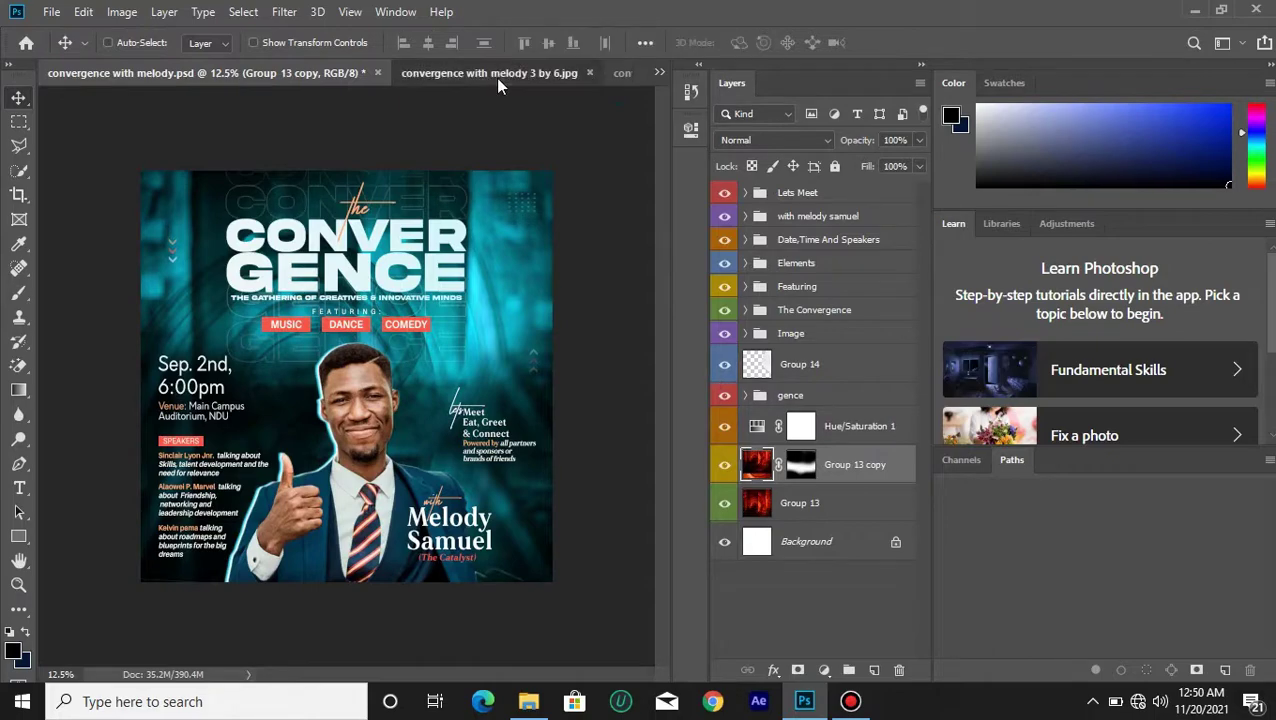
{"action": "key", "text": "ctrl+plus"}
{"action": "key", "text": "ctrl+plus"}
{"action": "key", "text": "ctrl+plus"}
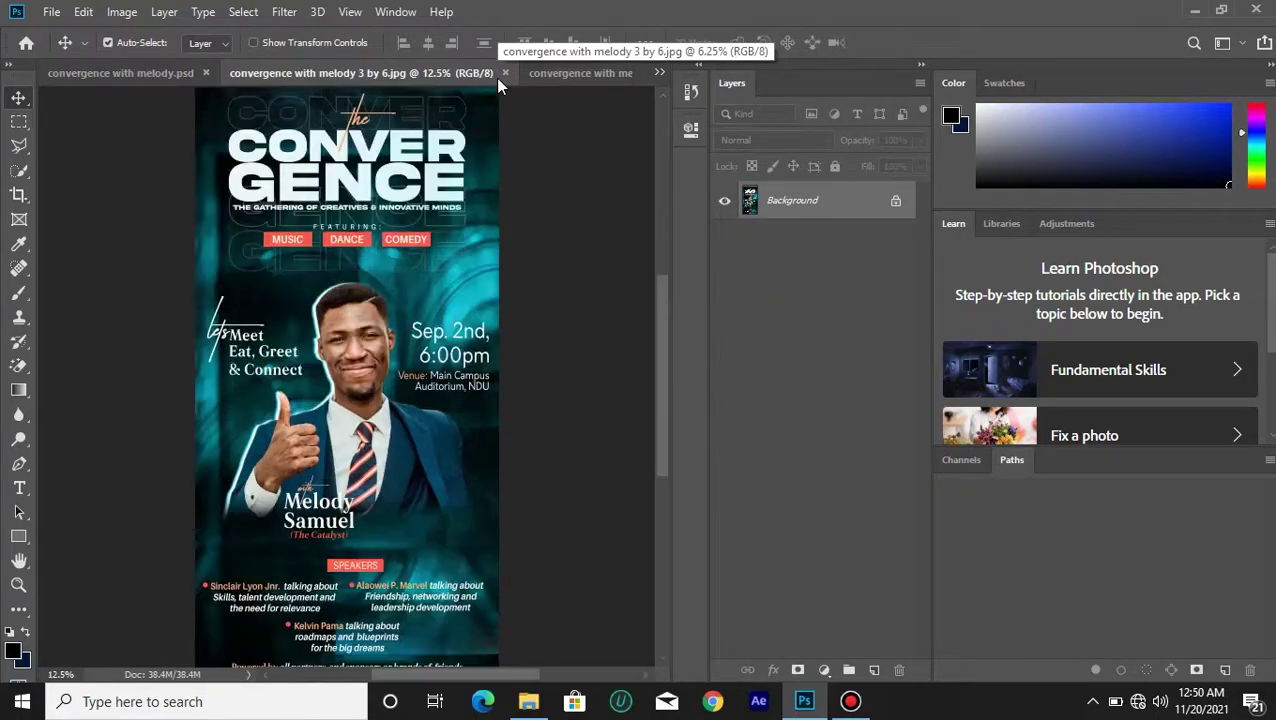
{"action": "key", "text": "ctrl+plus"}
{"action": "key", "text": "ctrl+minus"}
{"action": "key", "text": "ctrl+minus"}
{"action": "key", "text": "ctrl+minus"}
{"action": "key", "text": "ctrl+minus"}
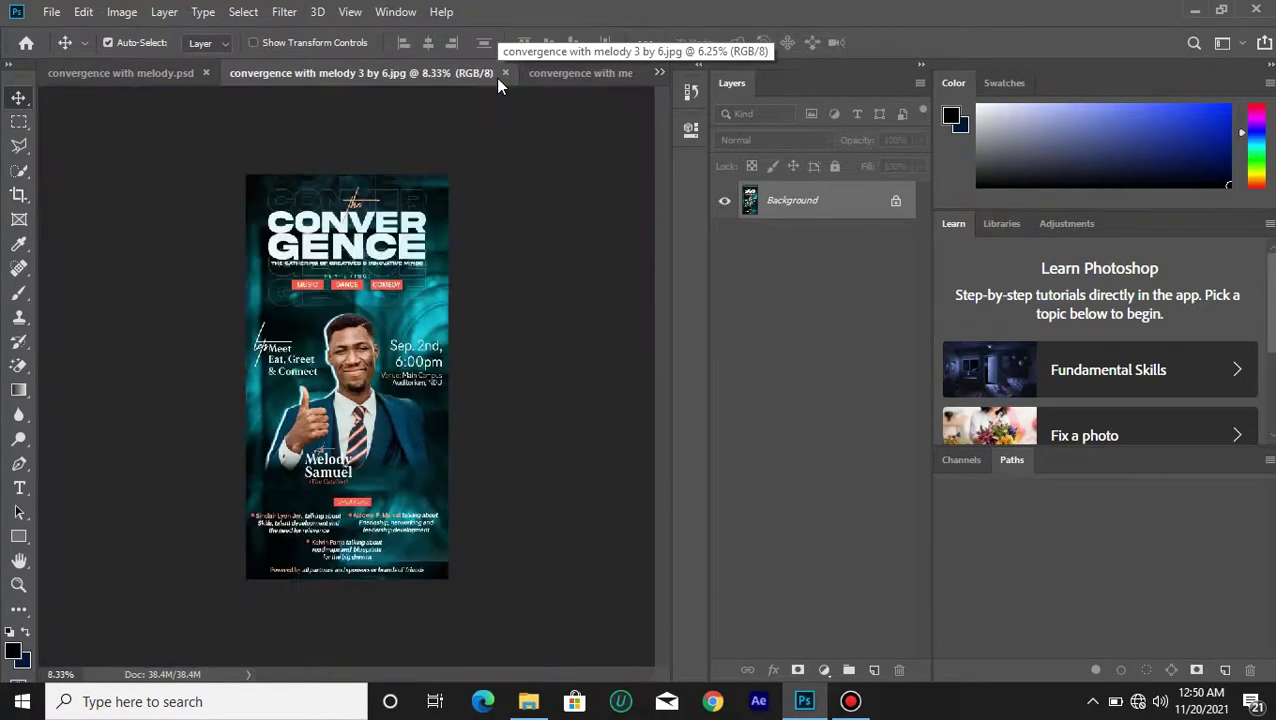
{"action": "key", "text": "ctrl+plus"}
{"action": "key", "text": "ctrl+plus"}
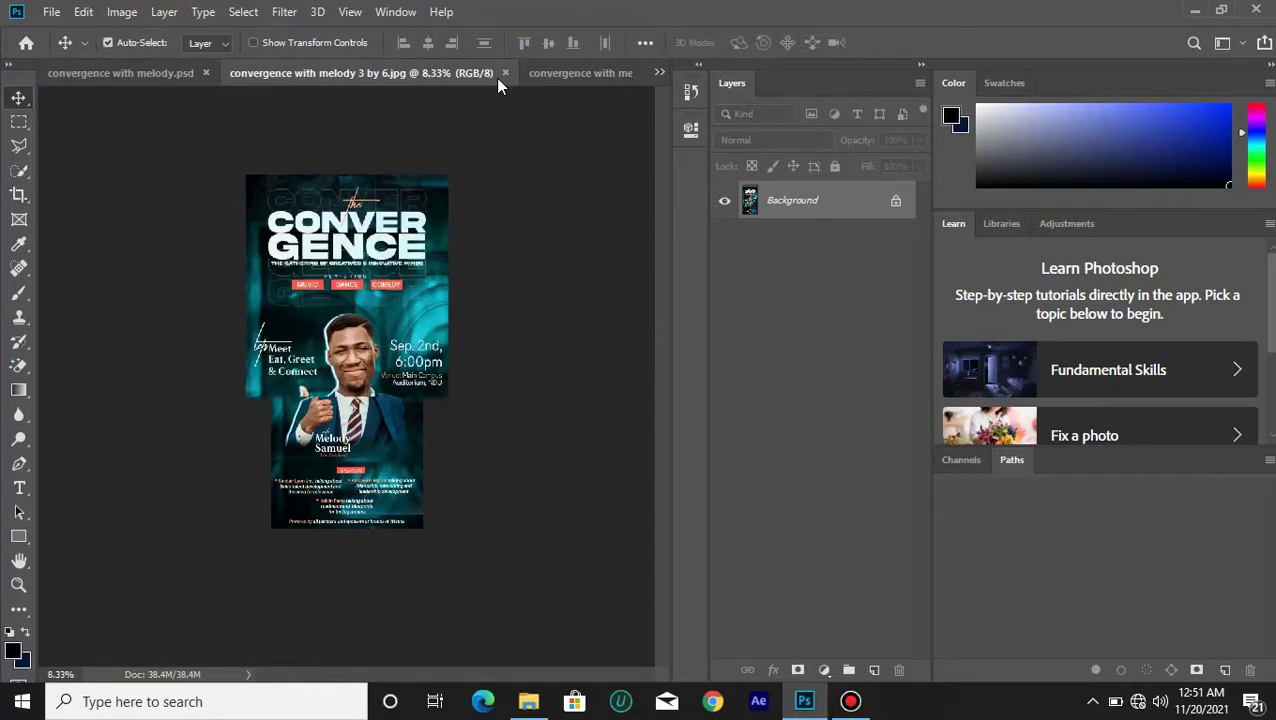
Examine the A5 version of the convergence flyer in close-up and at full-page view.
{"action": "left_click", "coordinate": [575, 74]}
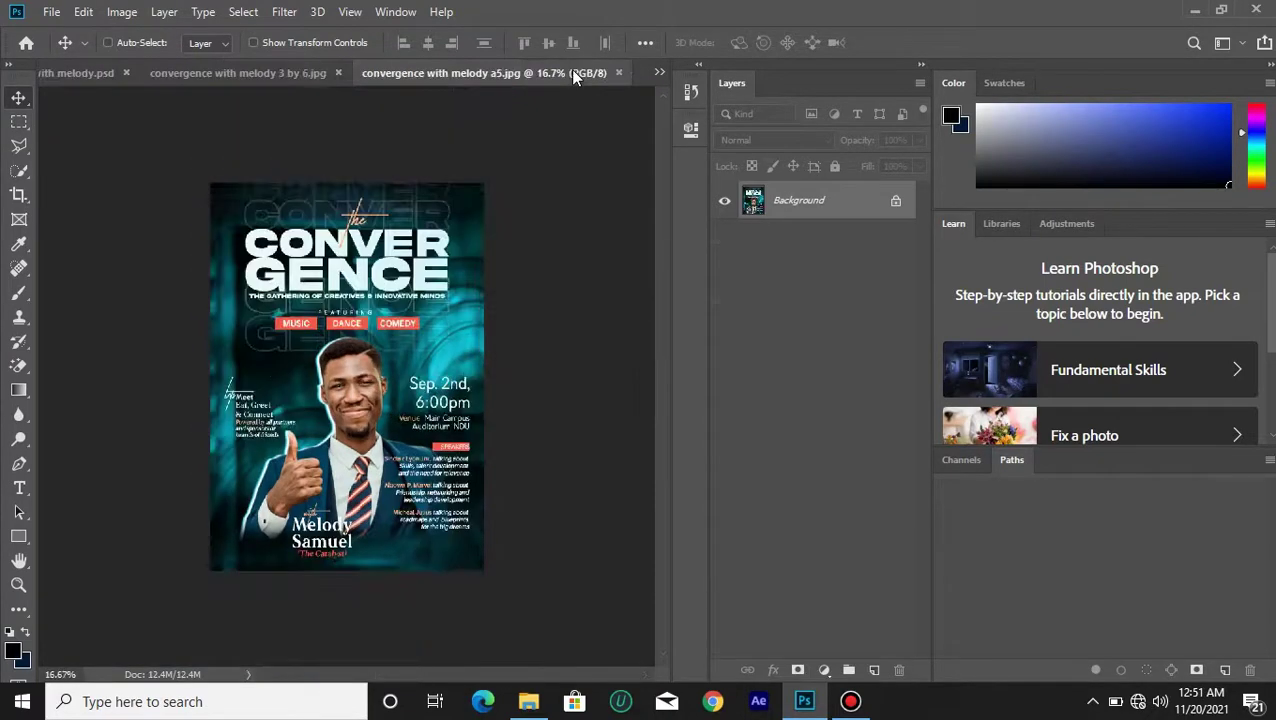
{"action": "key", "text": "ctrl+plus"}
{"action": "key", "text": "ctrl+plus"}
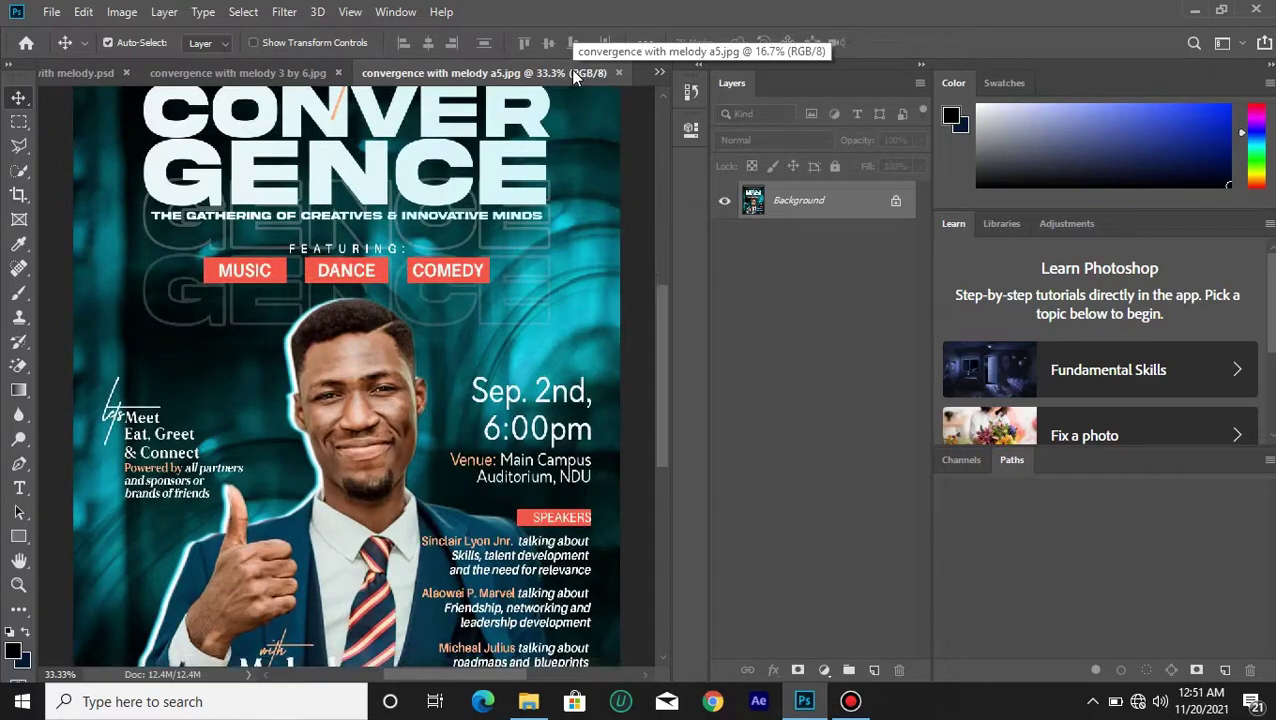
{"action": "key", "text": "ctrl+minus"}
{"action": "key", "text": "ctrl+minus"}
{"action": "key", "text": "ctrl+plus"}
{"action": "key", "text": "ctrl+plus"}
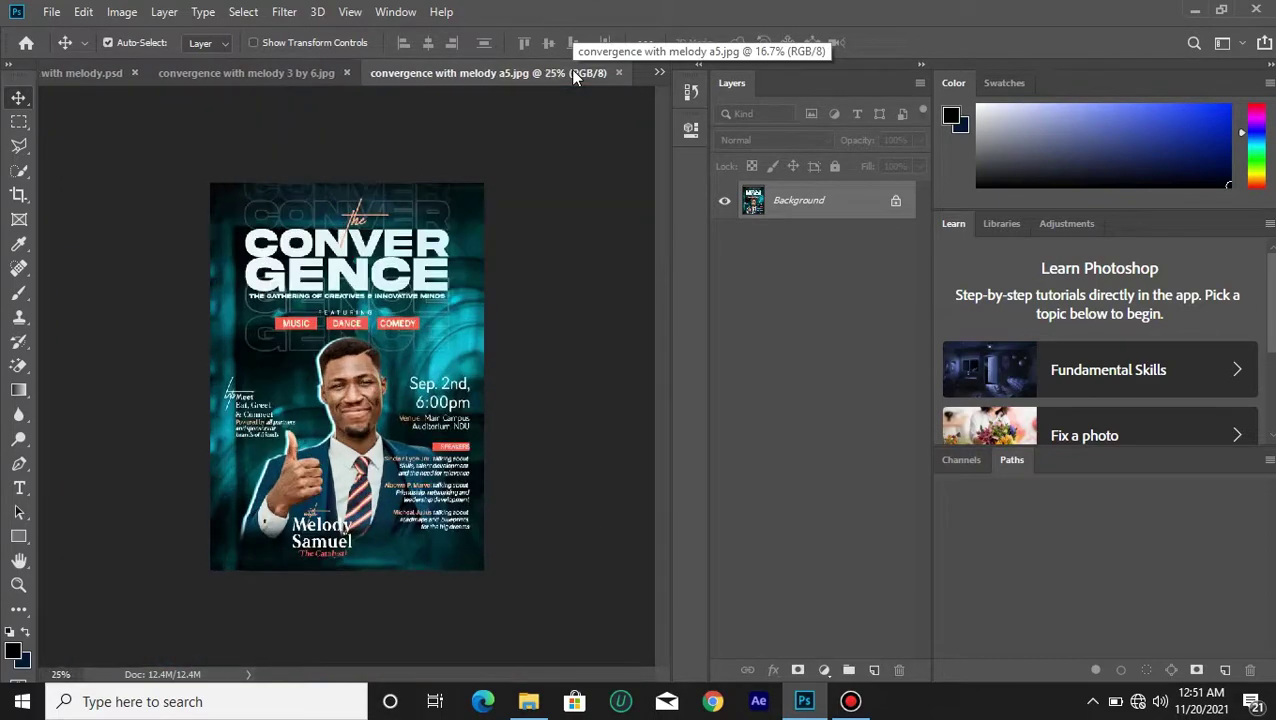
{"action": "key", "text": "ctrl+minus"}
{"action": "key", "text": "ctrl+minus"}
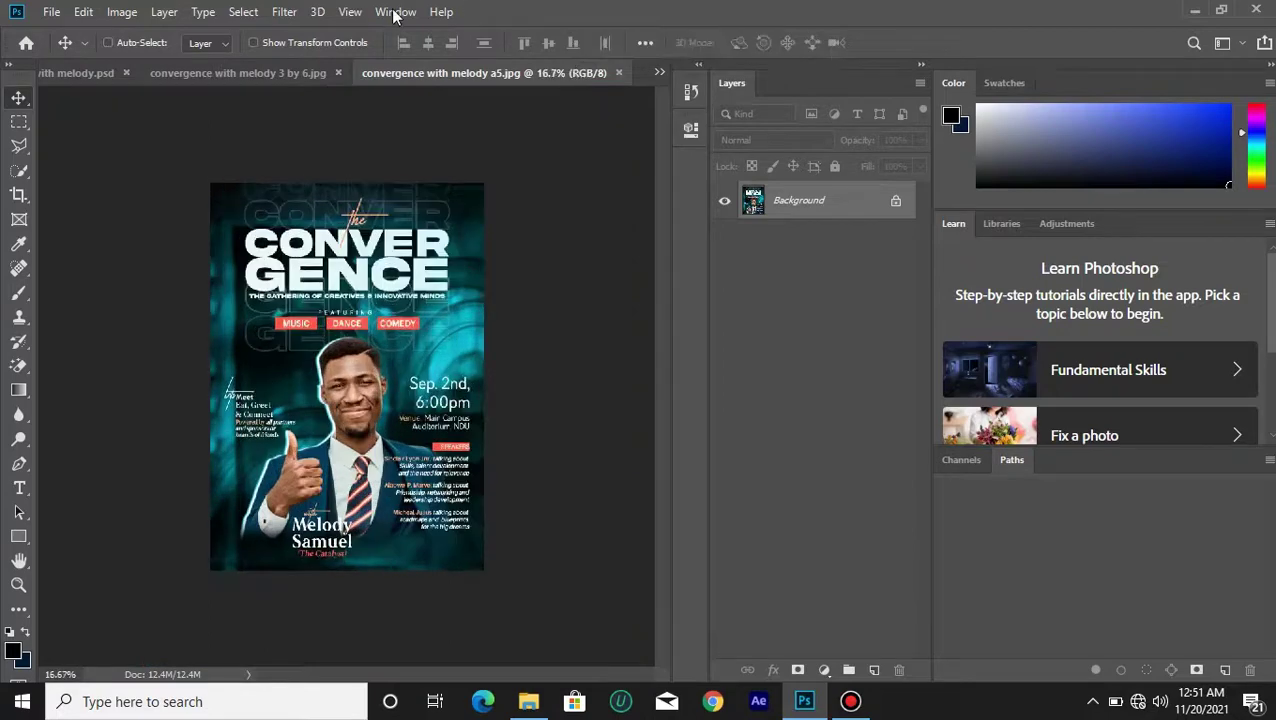
In the layered convergence PSD, hide every layer and group from Lets Meet down to gence.
{"action": "left_click", "coordinate": [76, 75]}
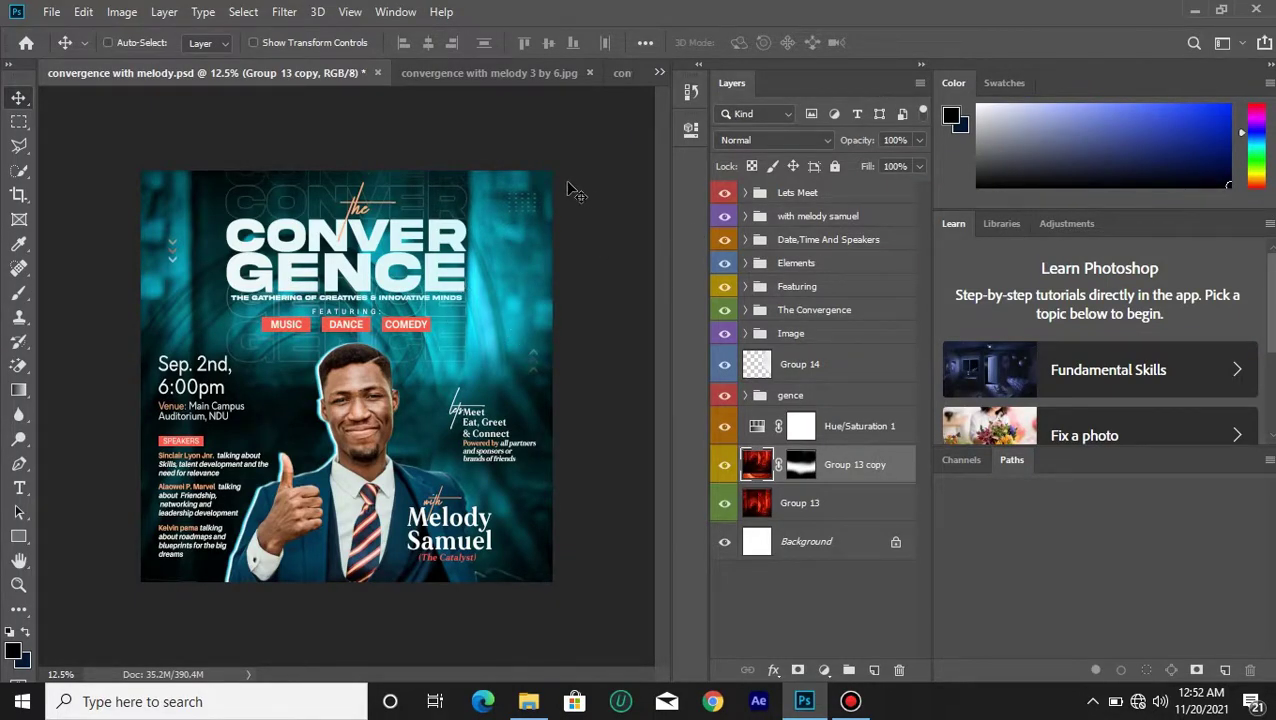
{"action": "mouse_move", "coordinate": [725, 193]}
{"action": "left_mouse_down"}
{"action": "mouse_move", "coordinate": [730, 287]}
{"action": "mouse_move", "coordinate": [722, 196]}
{"action": "left_mouse_up"}
{"action": "left_click_drag", "start_coordinate": [728, 196], "coordinate": [731, 395]}
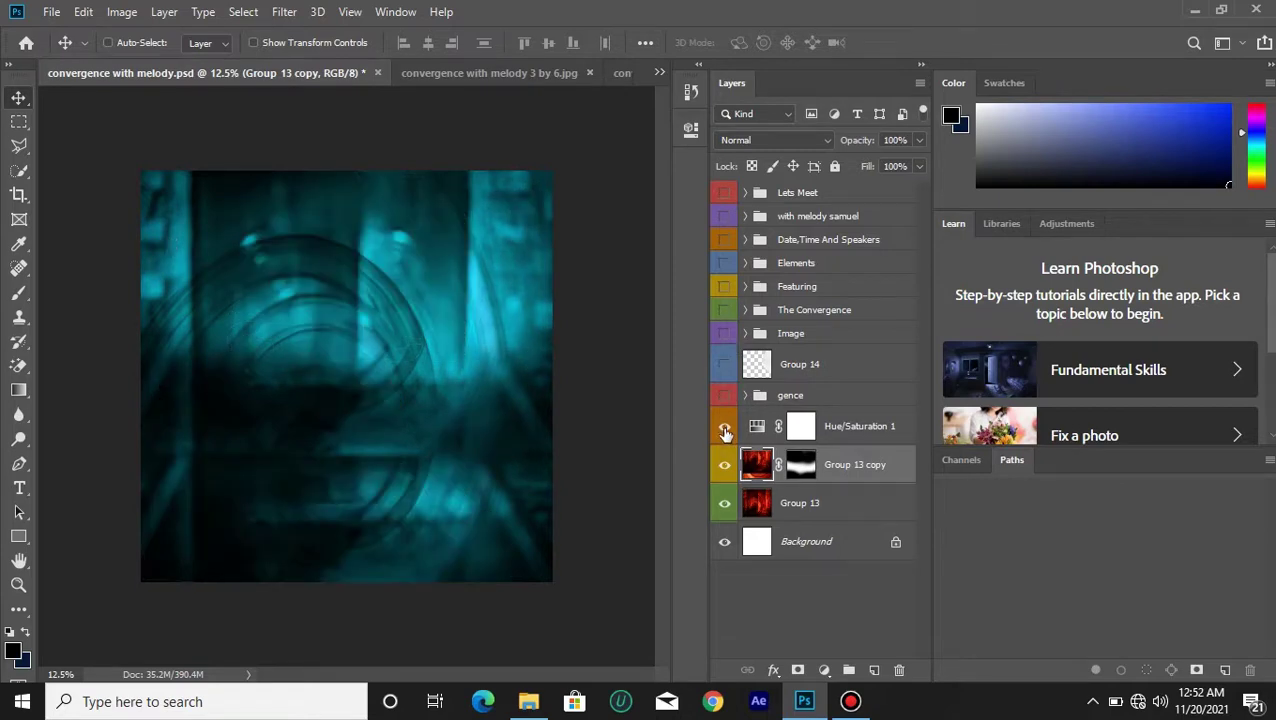
Inspect how the background is built by toggling the visibility of Hue/Saturation 1, Group 13 copy and Group 13.
{"action": "left_click", "coordinate": [725, 428]}
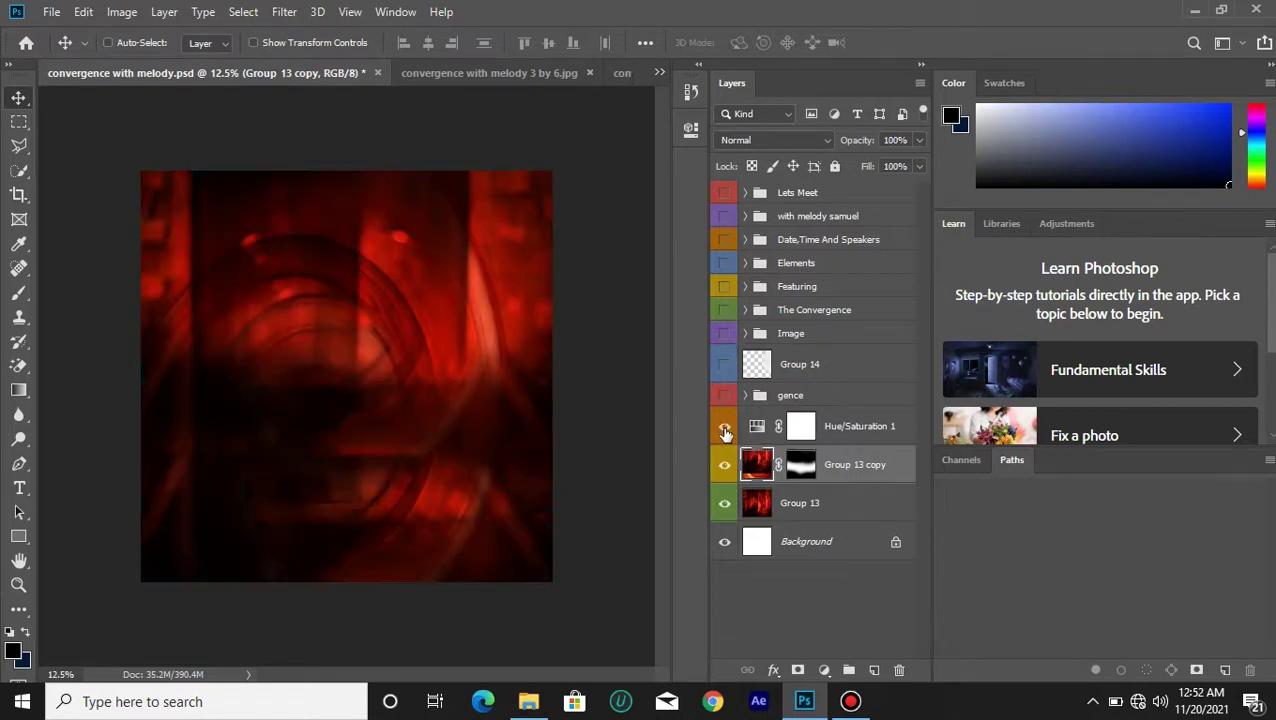
{"action": "left_click", "coordinate": [725, 428]}
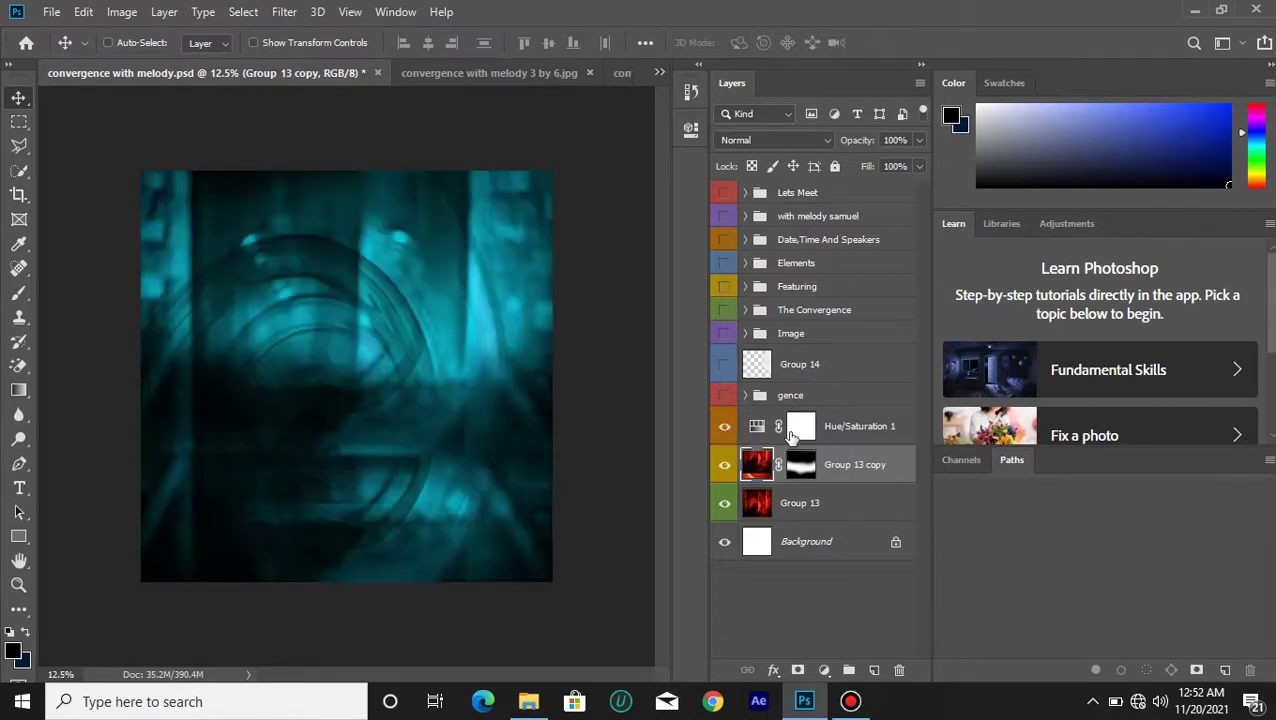
{"action": "left_click", "coordinate": [724, 427]}
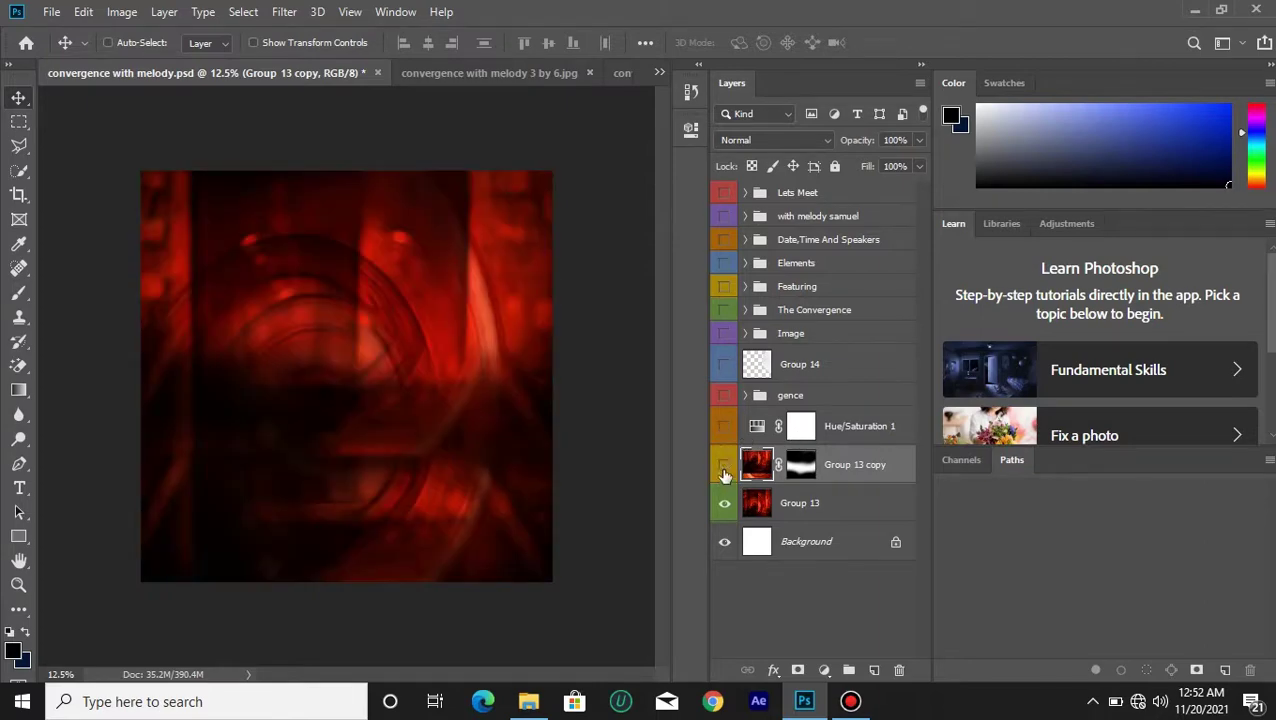
{"action": "left_click", "coordinate": [725, 472]}
{"action": "left_click", "coordinate": [725, 503]}
{"action": "left_click", "coordinate": [725, 503]}
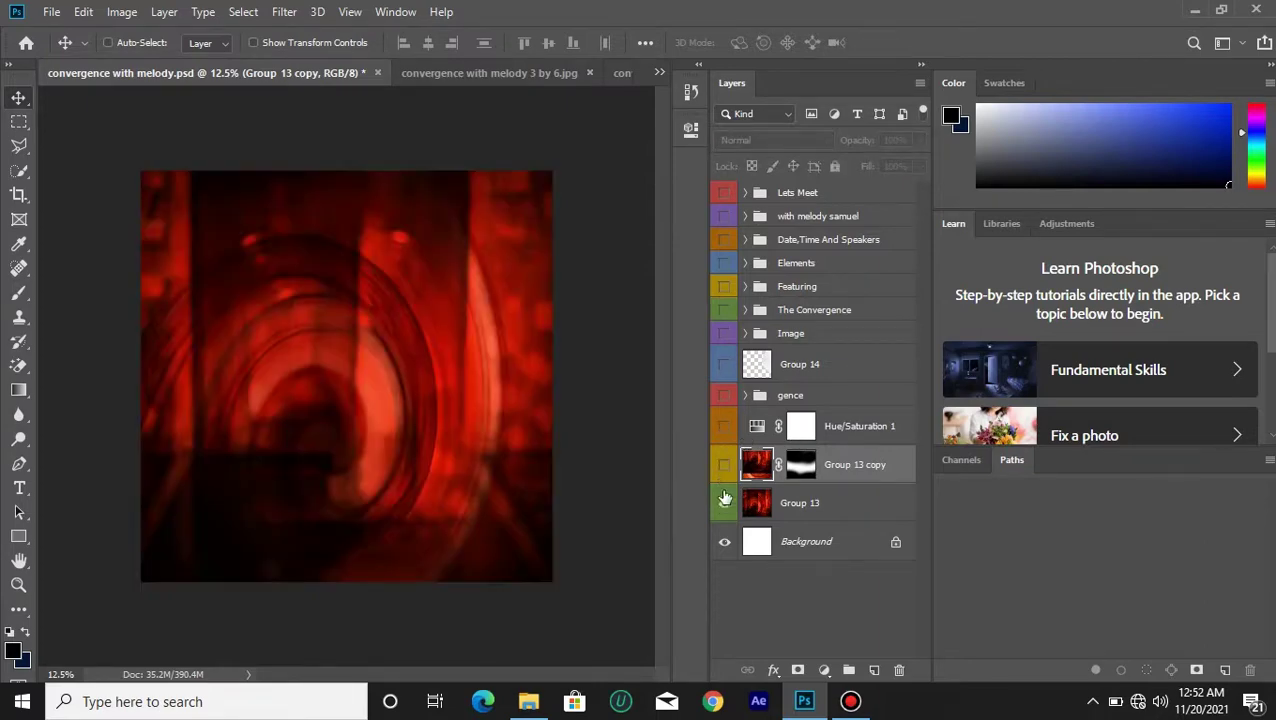
{"action": "left_click", "coordinate": [724, 462]}
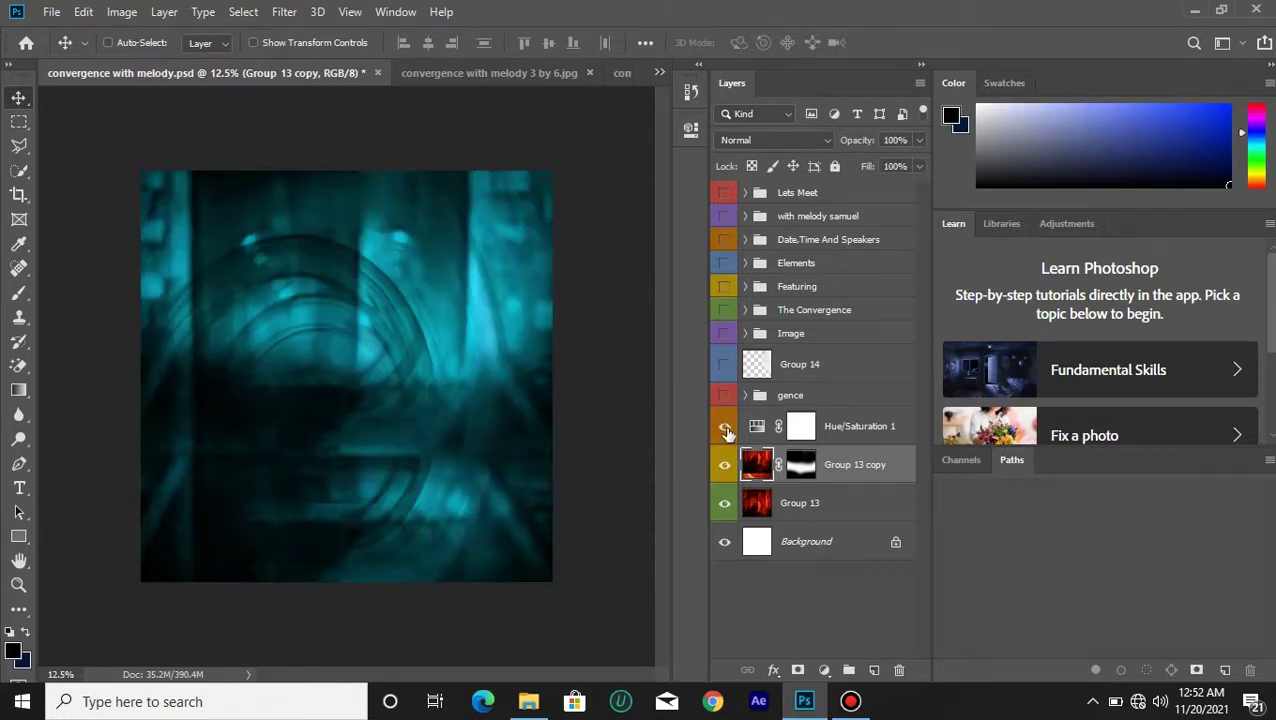
{"action": "left_click", "coordinate": [724, 427]}
Open the Building Capacity.psd document and examine its design up close and as a whole.
{"action": "left_click", "coordinate": [658, 75]}
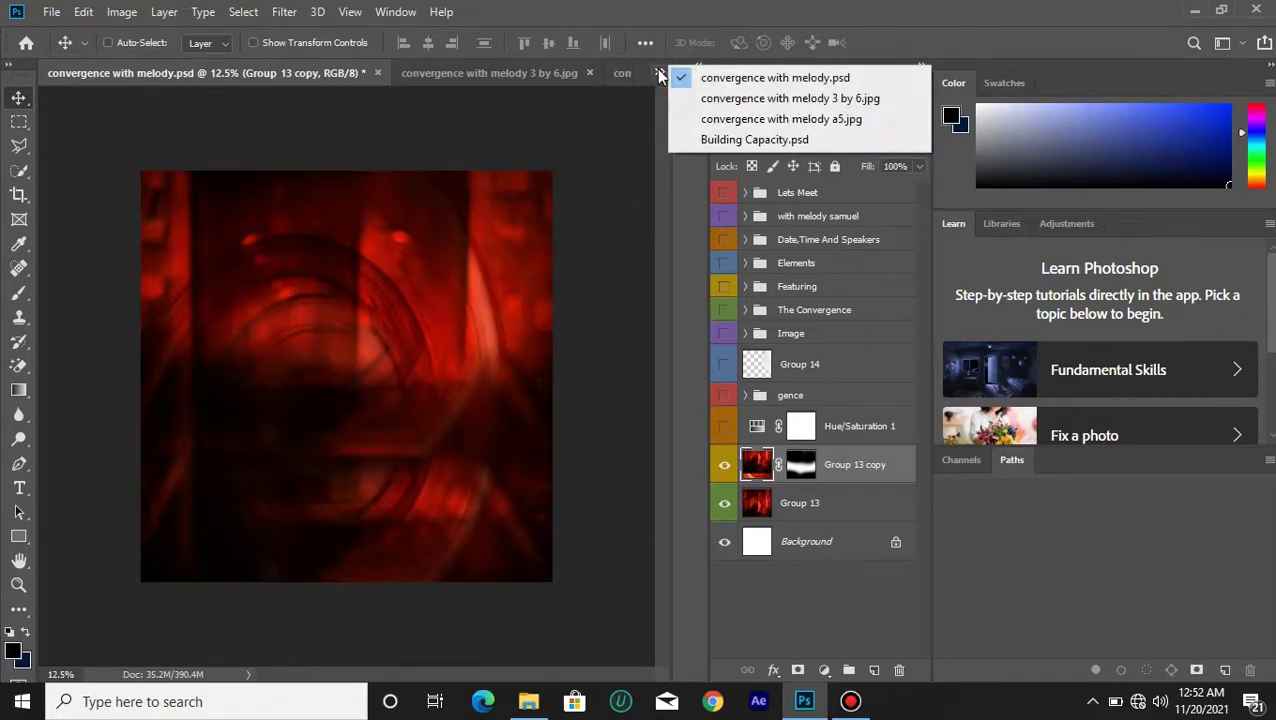
{"action": "left_click", "coordinate": [726, 142]}
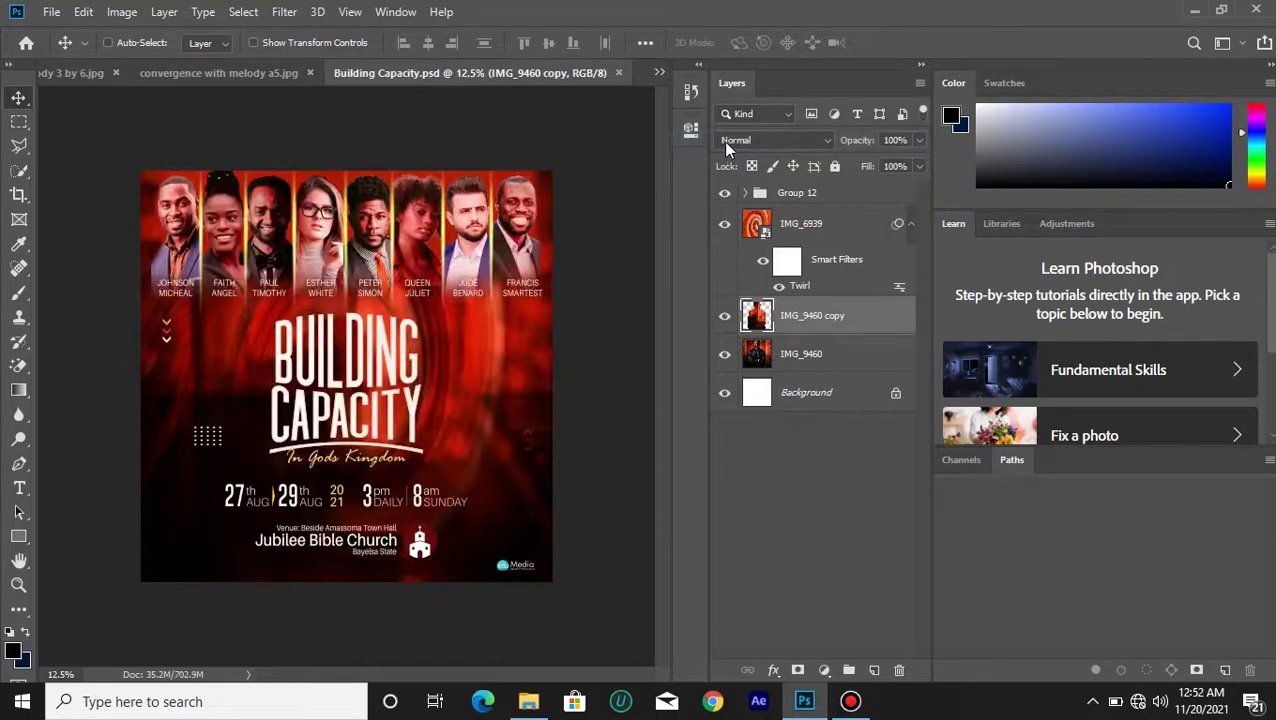
{"action": "key", "text": "ctrl+plus"}
{"action": "key", "text": "ctrl+plus"}
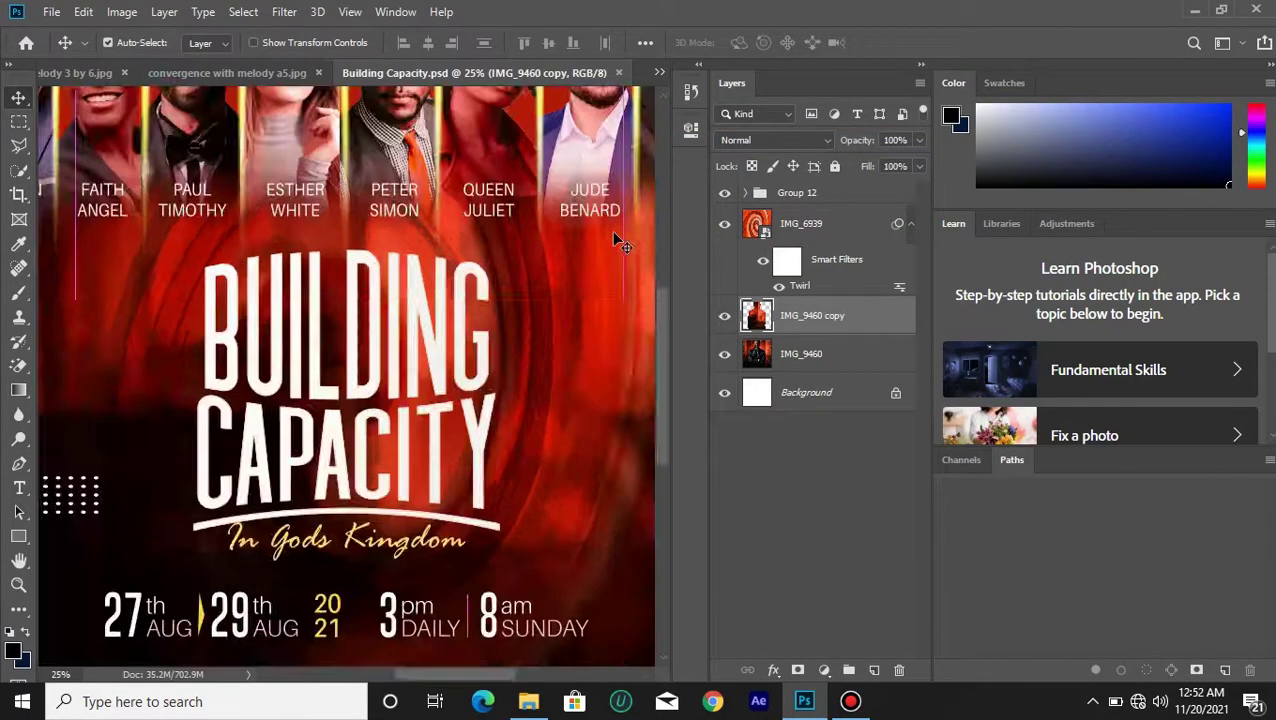
{"action": "key", "text": "ctrl+minus"}
{"action": "key", "text": "ctrl+minus"}
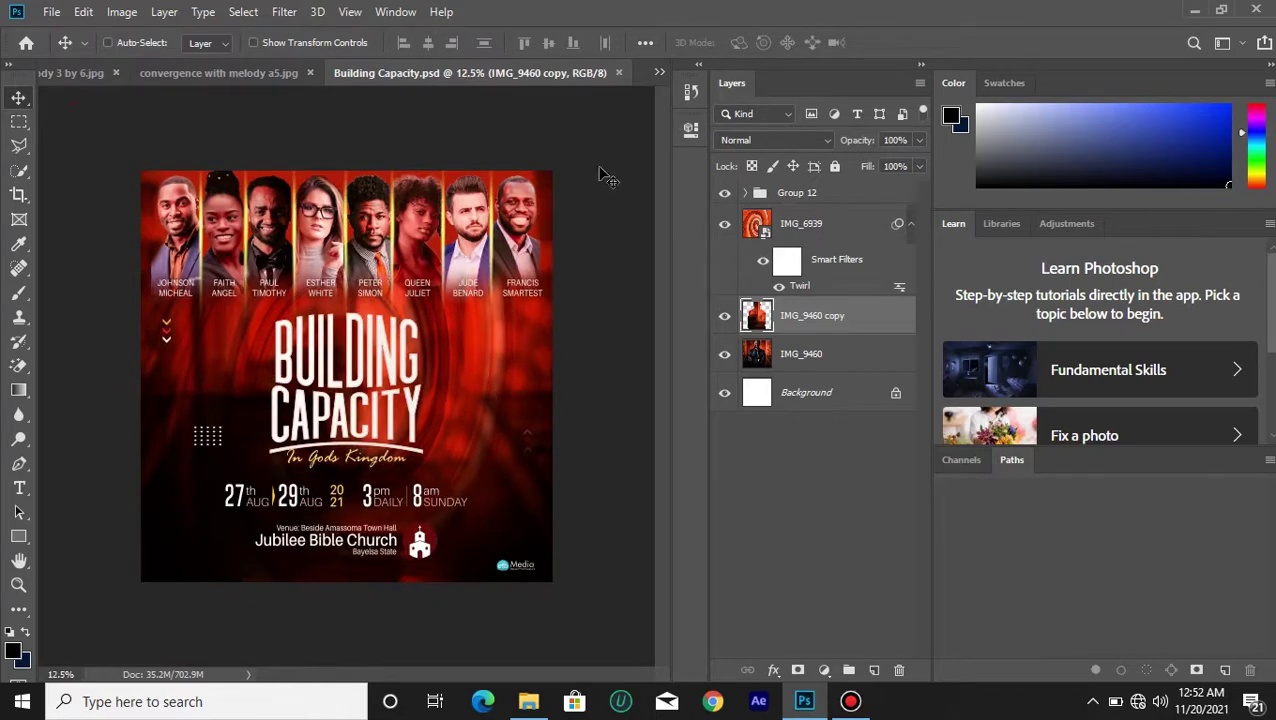
Return to the layered convergence PSD and compare its background with Hue/Saturation 1 on and off.
{"action": "left_click", "coordinate": [657, 72]}
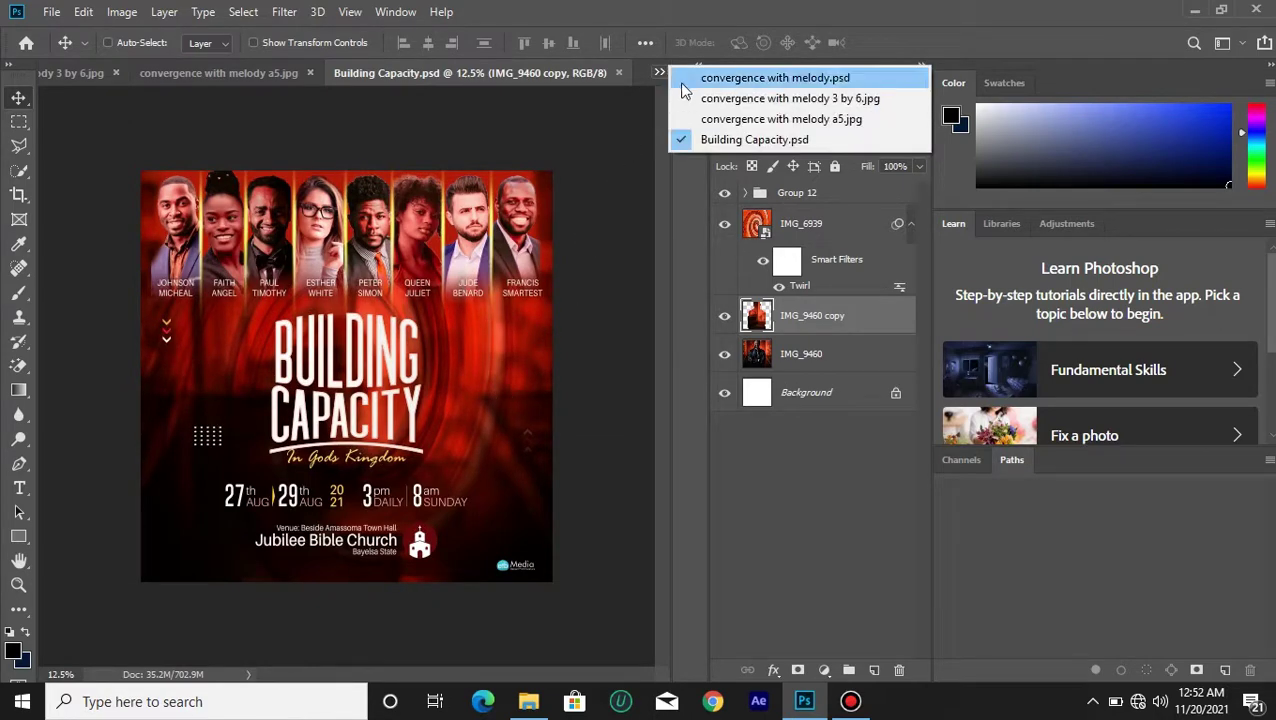
{"action": "left_click", "coordinate": [700, 78]}
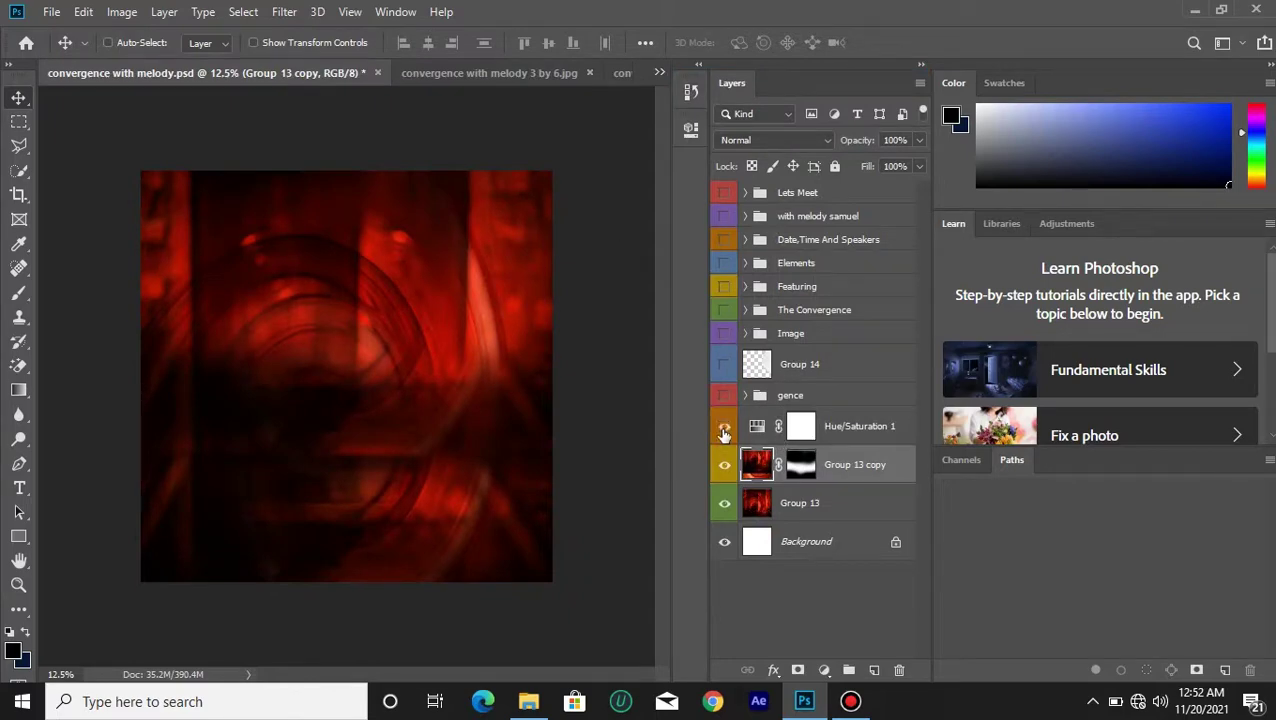
{"action": "left_click", "coordinate": [724, 430]}
{"action": "left_click", "coordinate": [724, 430]}
{"action": "left_click", "coordinate": [724, 430]}
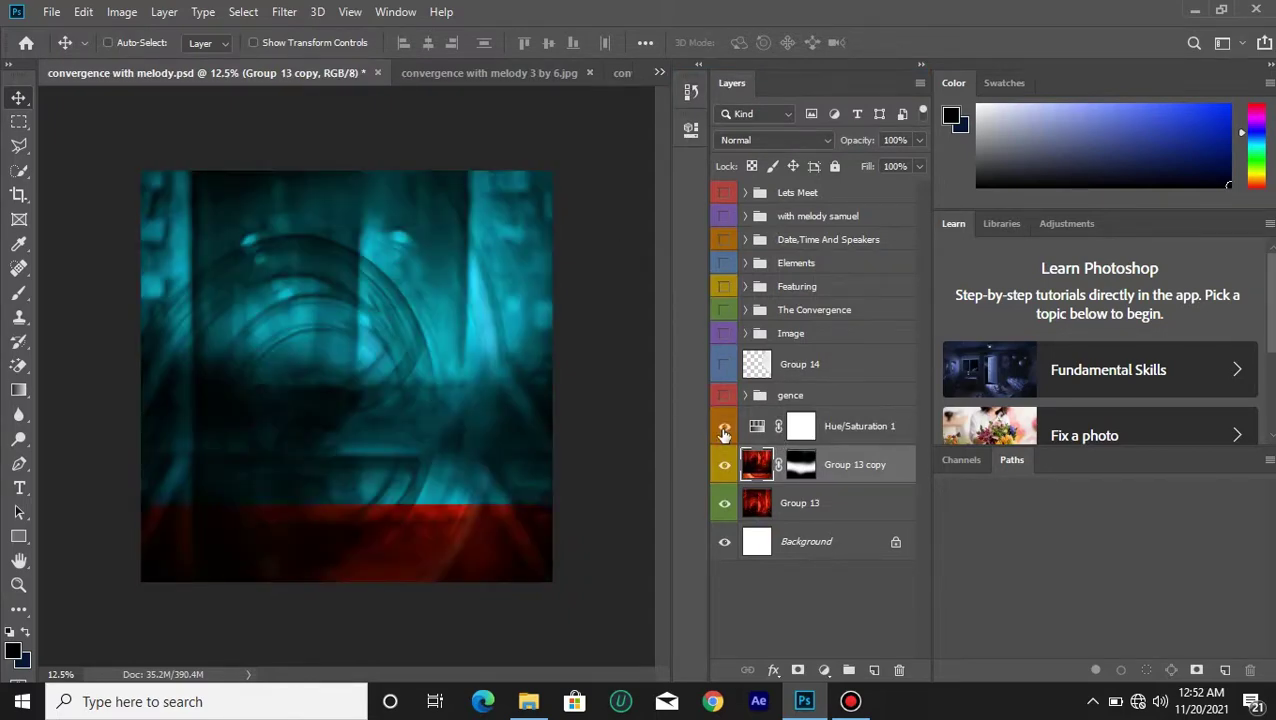
{"action": "left_click", "coordinate": [724, 430]}
In Building Capacity.psd, hide and reshow Group 12 to inspect the background beneath it.
{"action": "left_click", "coordinate": [659, 74]}
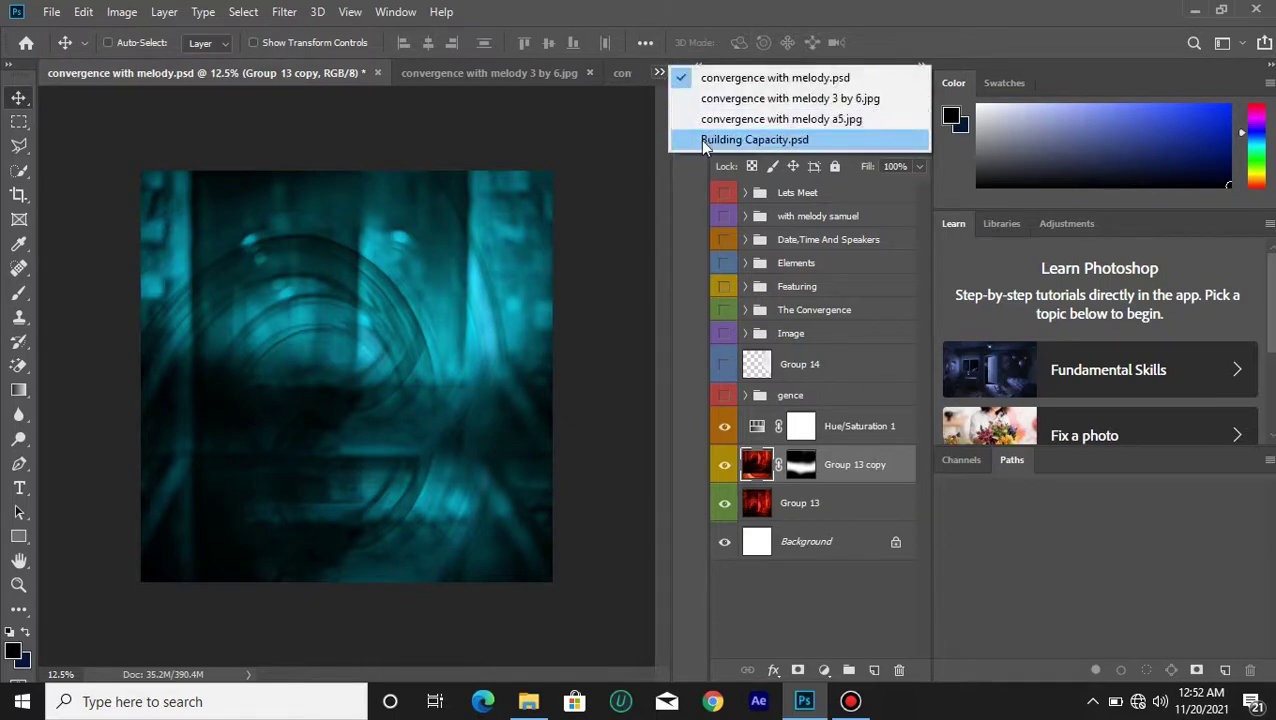
{"action": "left_click", "coordinate": [706, 140]}
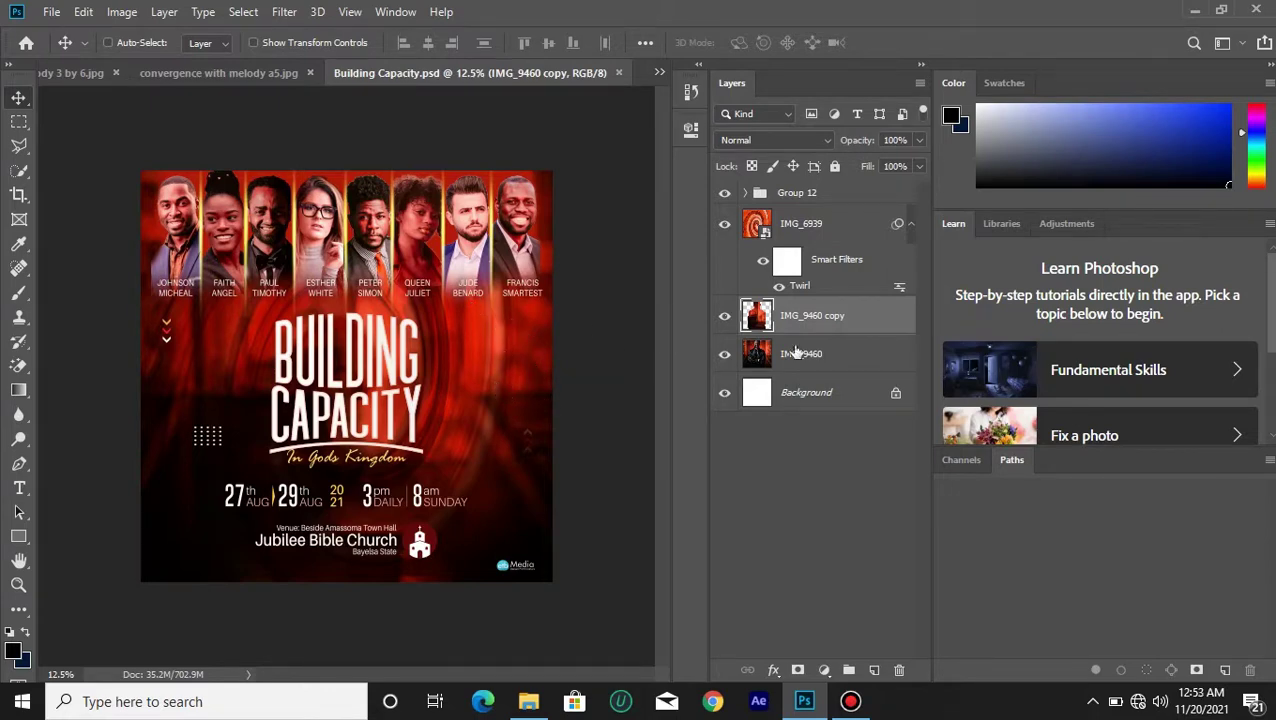
{"action": "left_click", "coordinate": [725, 194]}
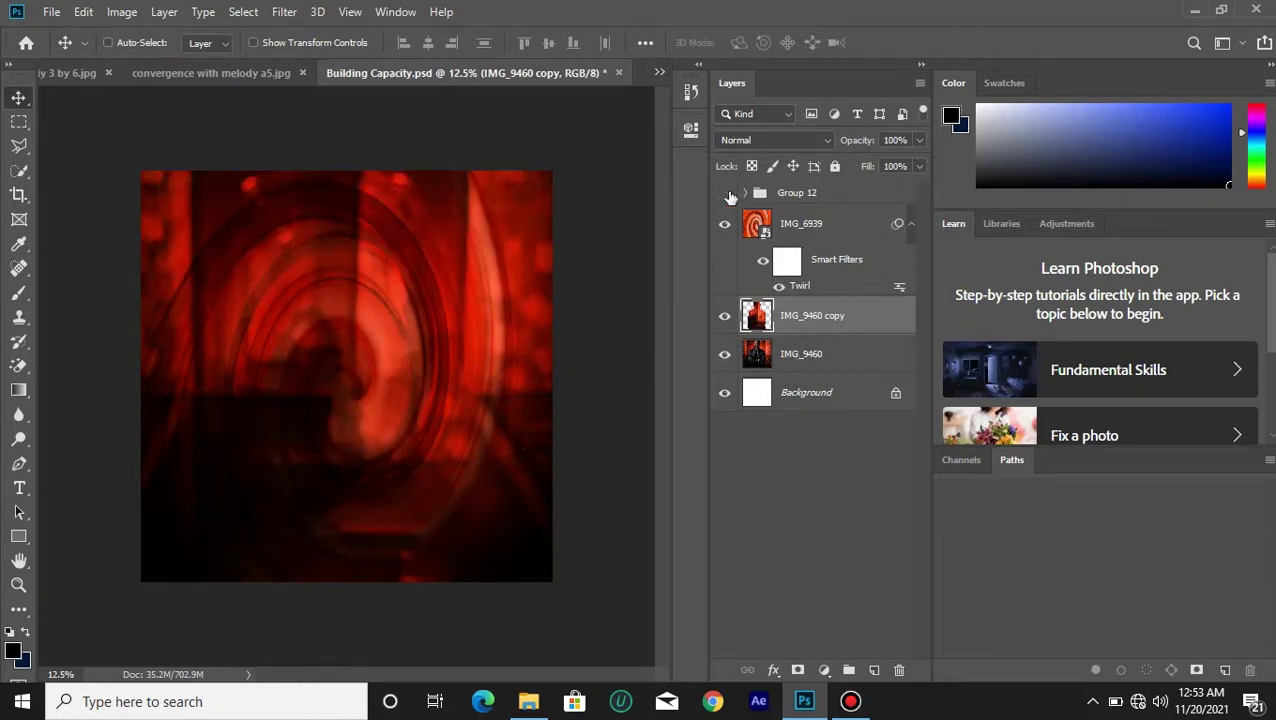
{"action": "left_click", "coordinate": [725, 194]}
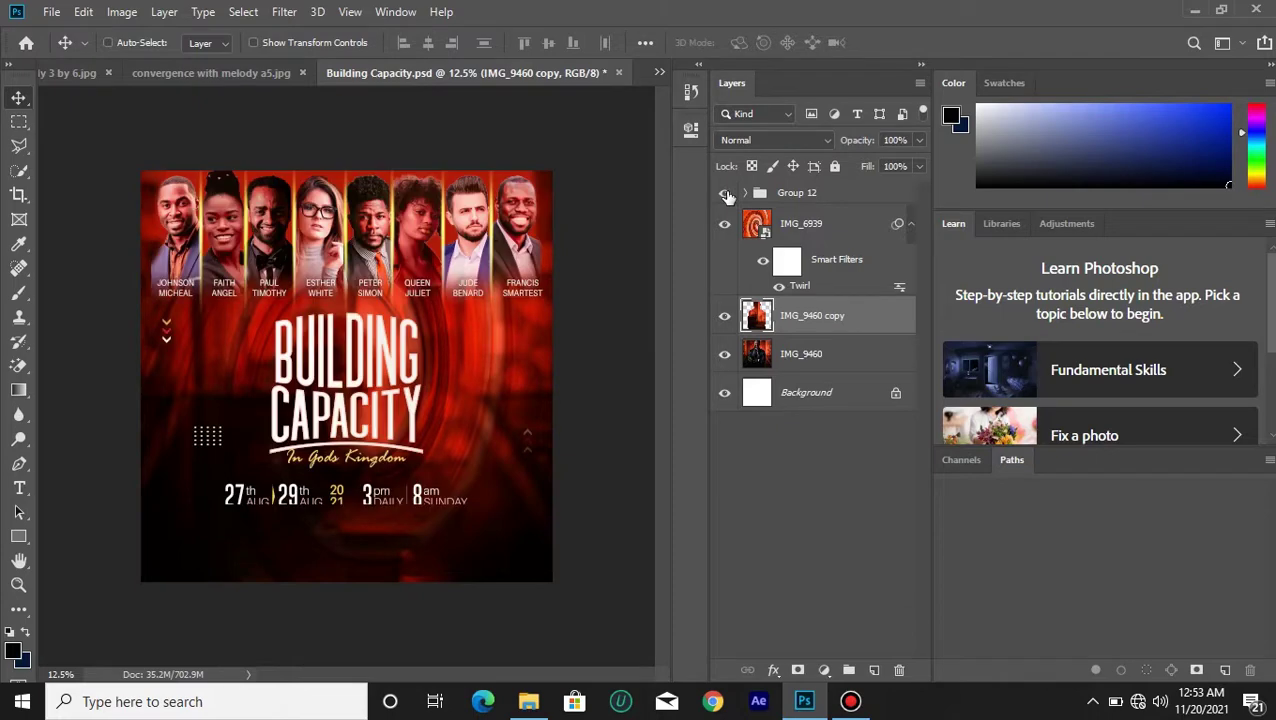
Go back to the layered convergence PSD and check the original background color by briefly hiding Hue/Saturation 1.
{"action": "left_click", "coordinate": [658, 72]}
{"action": "left_click", "coordinate": [715, 79]}
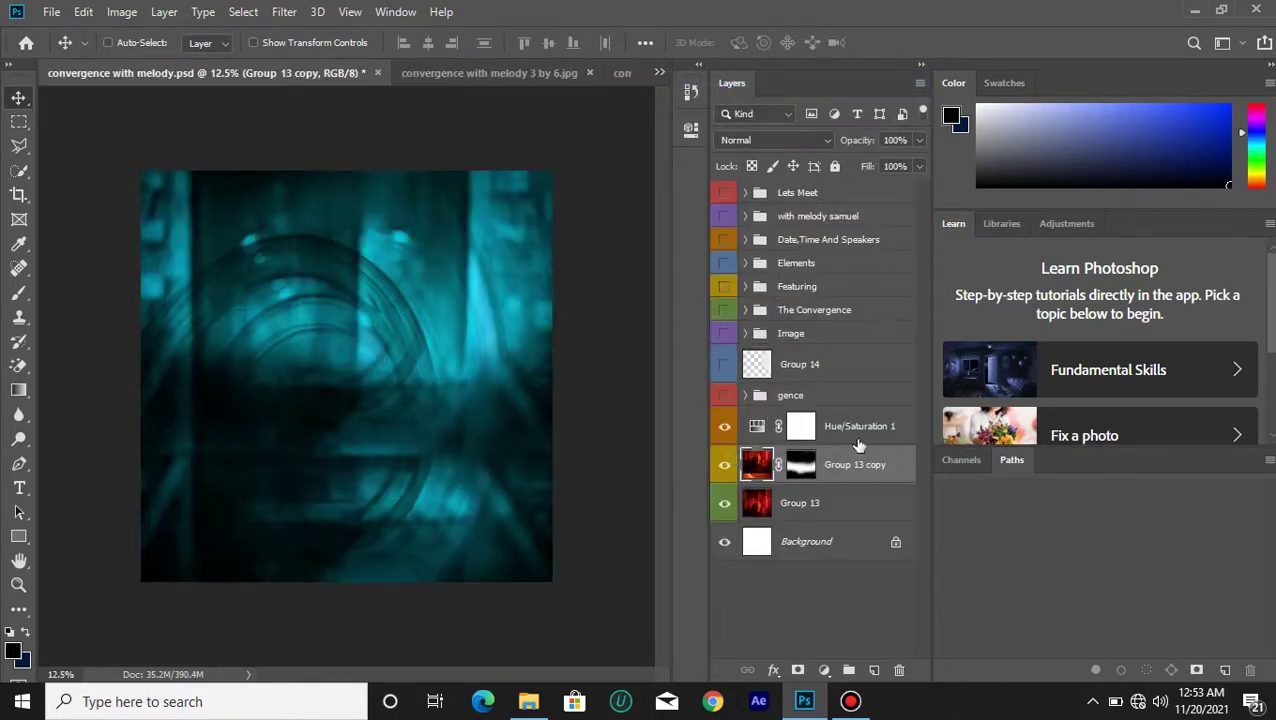
{"action": "left_click", "coordinate": [725, 427]}
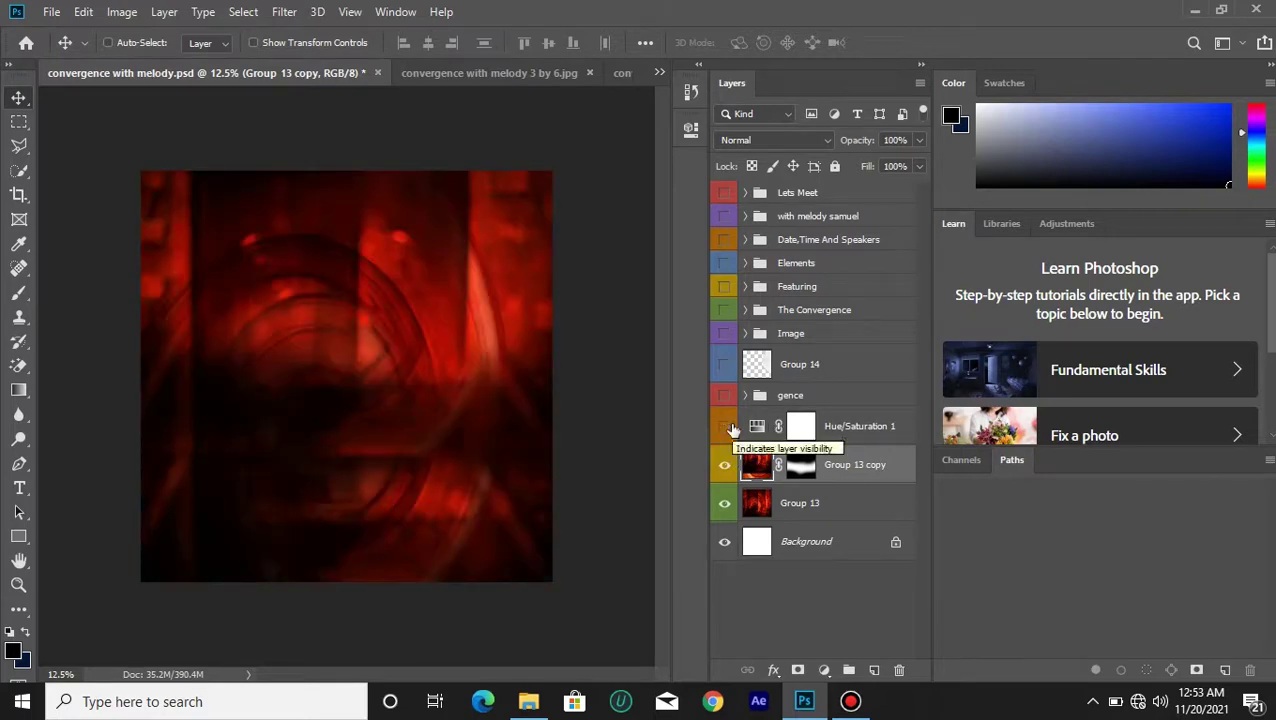
{"action": "left_click", "coordinate": [726, 428]}
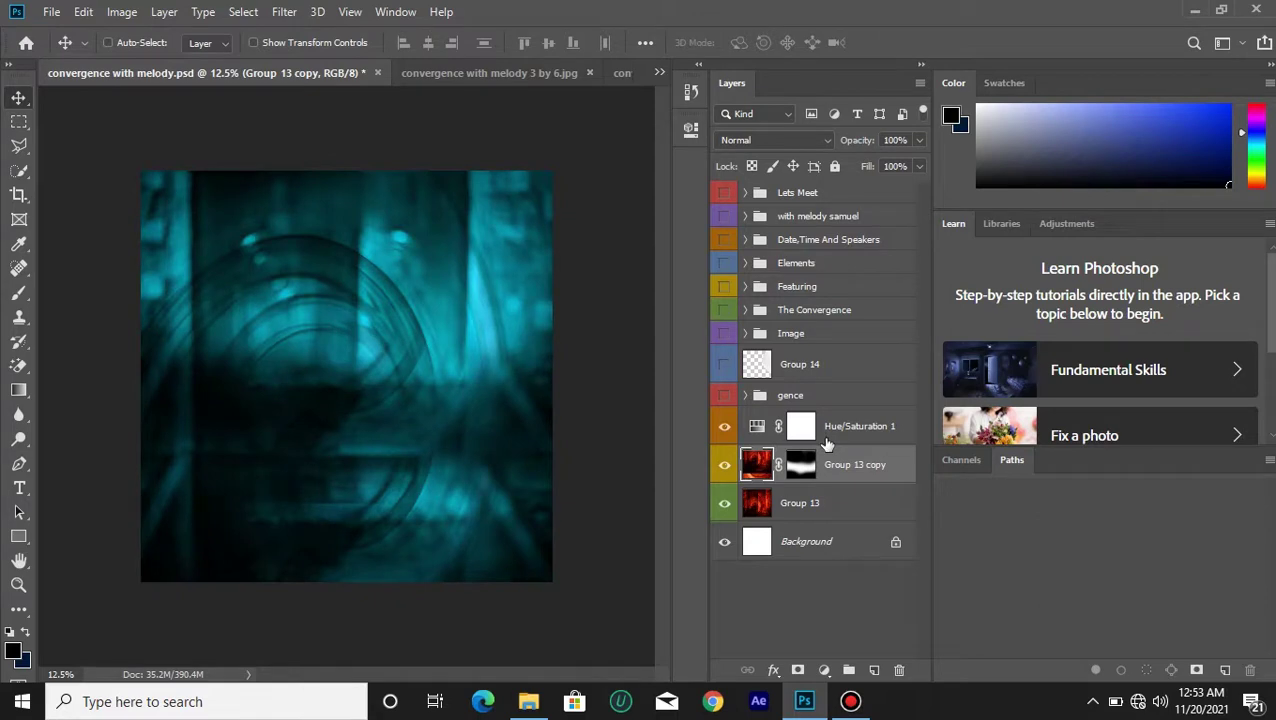
Hide the Hue/Saturation 1 layer and add a new Hue/Saturation adjustment layer above it with Hue set to +180.
{"action": "left_click", "coordinate": [826, 440]}
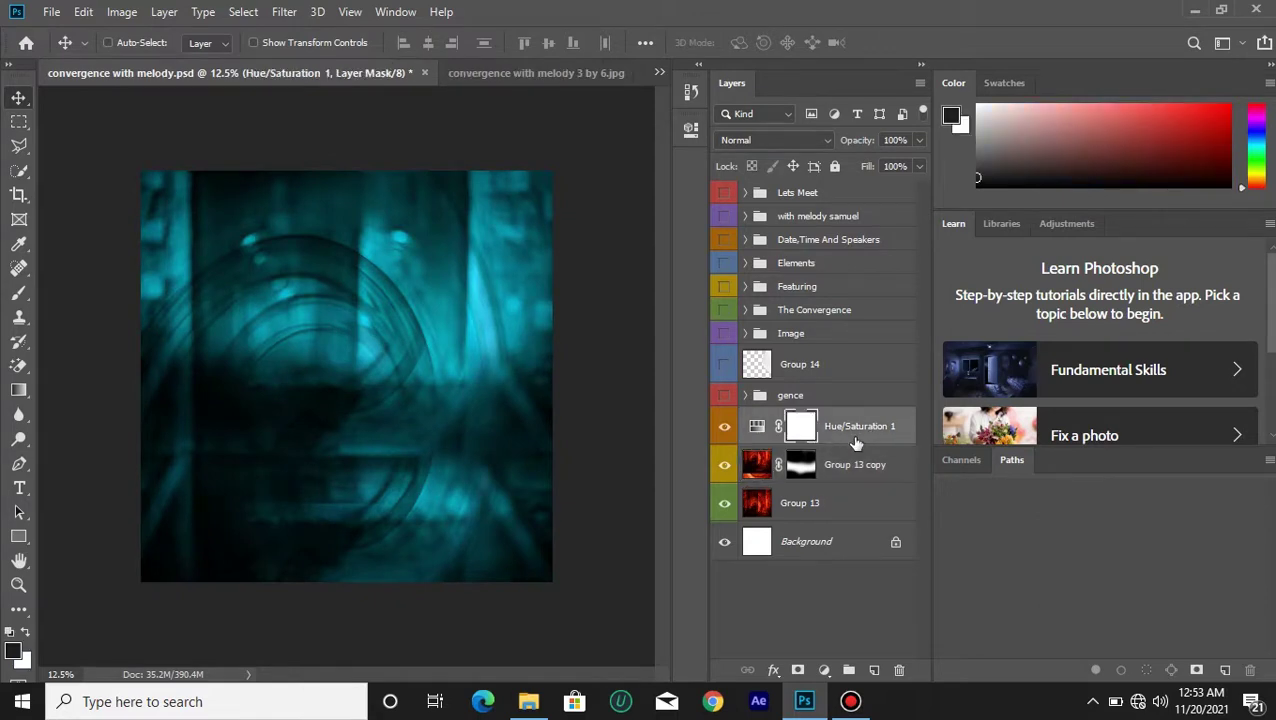
{"action": "left_click", "coordinate": [724, 427]}
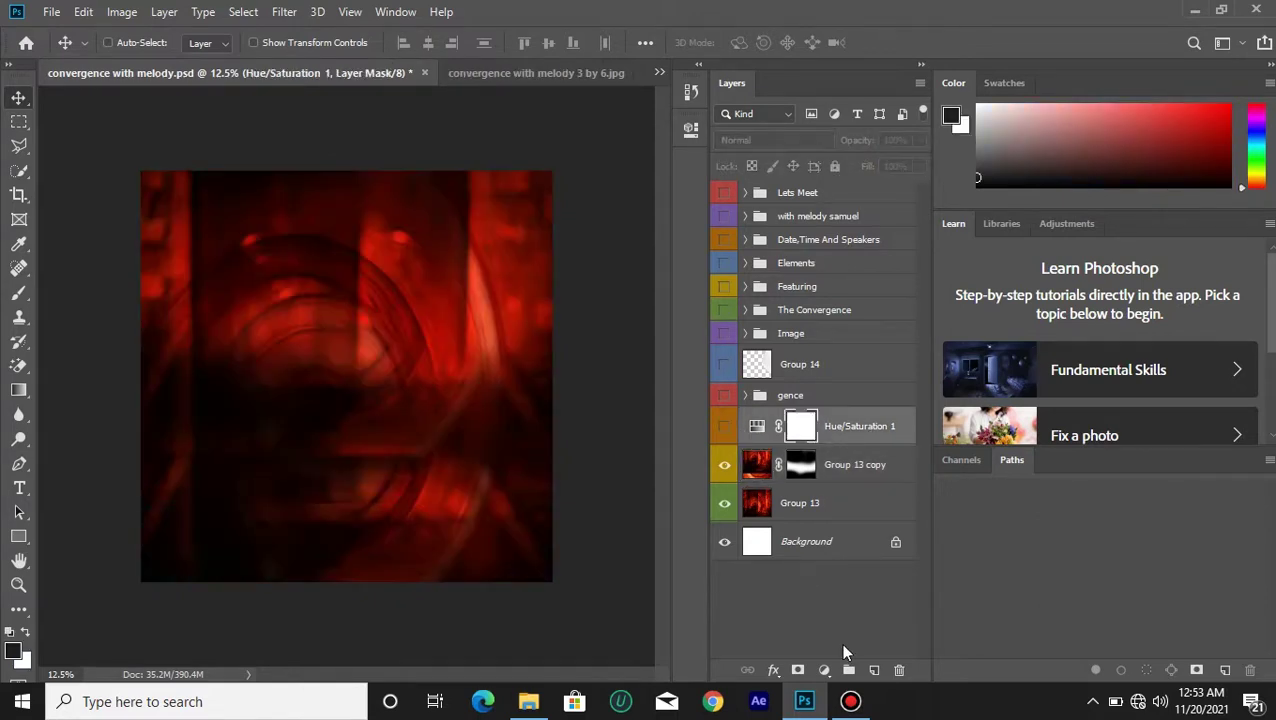
{"action": "left_click", "coordinate": [824, 670]}
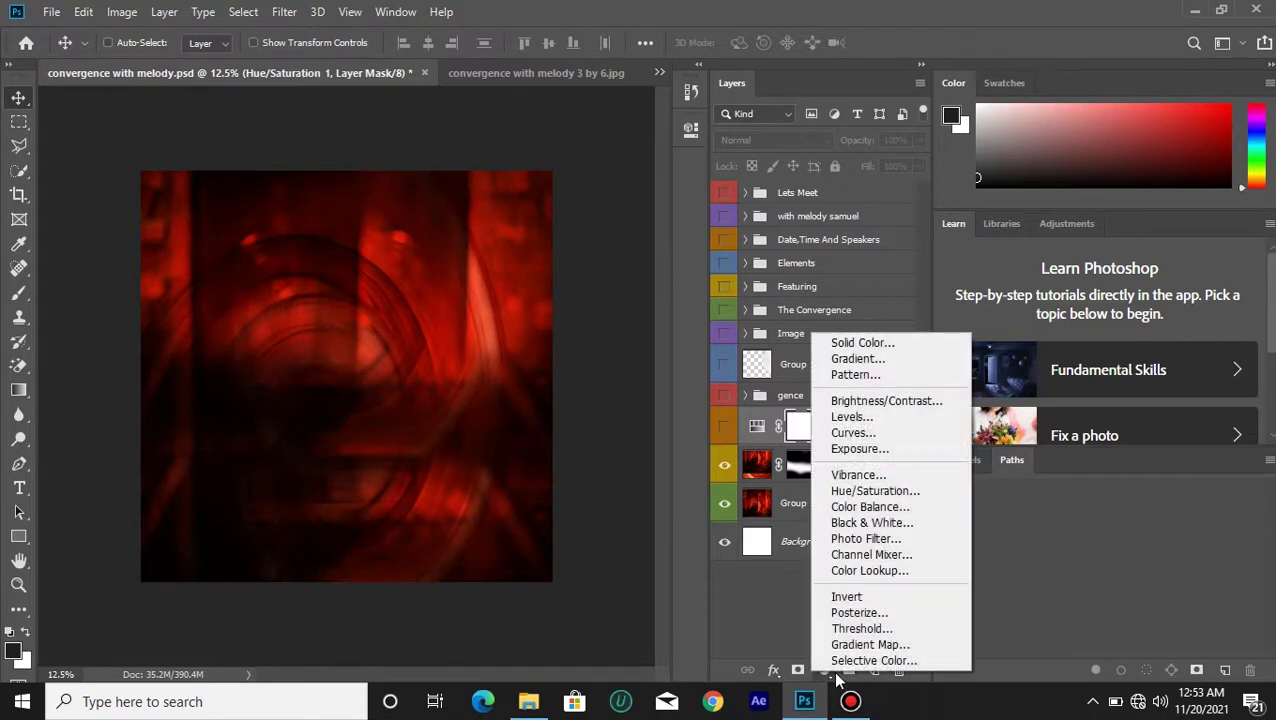
{"action": "left_click", "coordinate": [876, 491]}
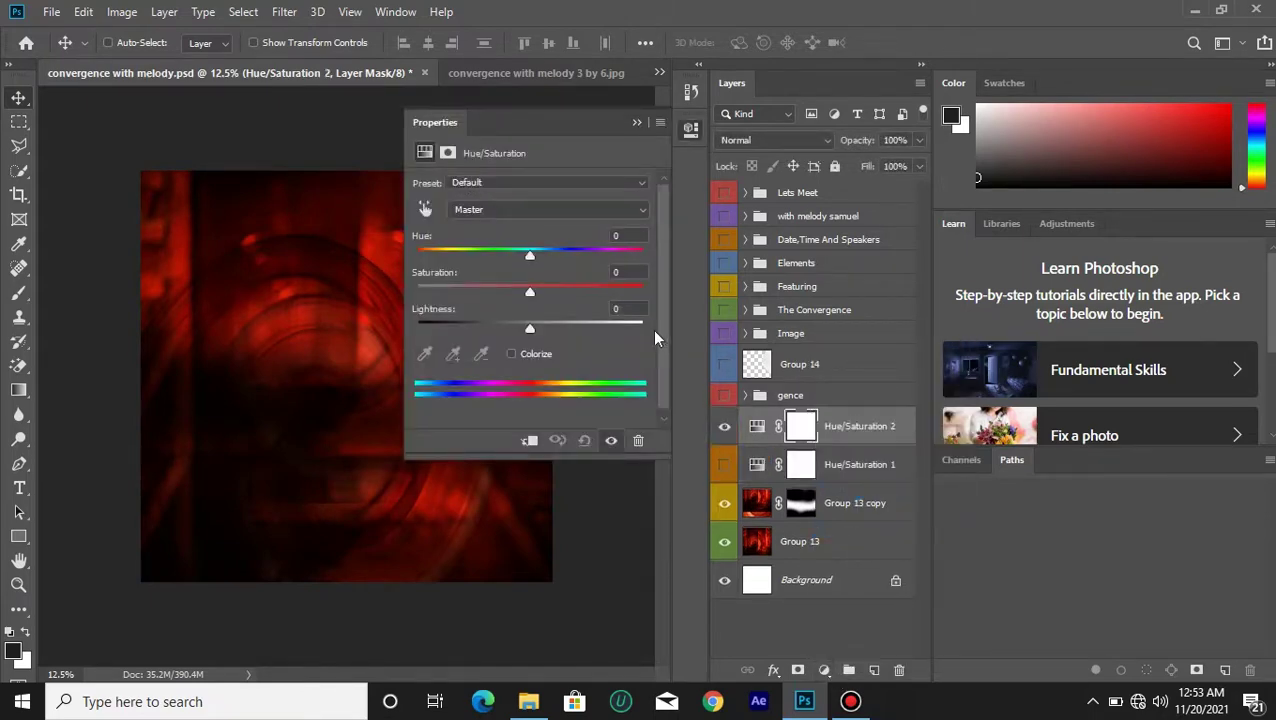
{"action": "left_click_drag", "start_coordinate": [530, 257], "coordinate": [612, 257]}
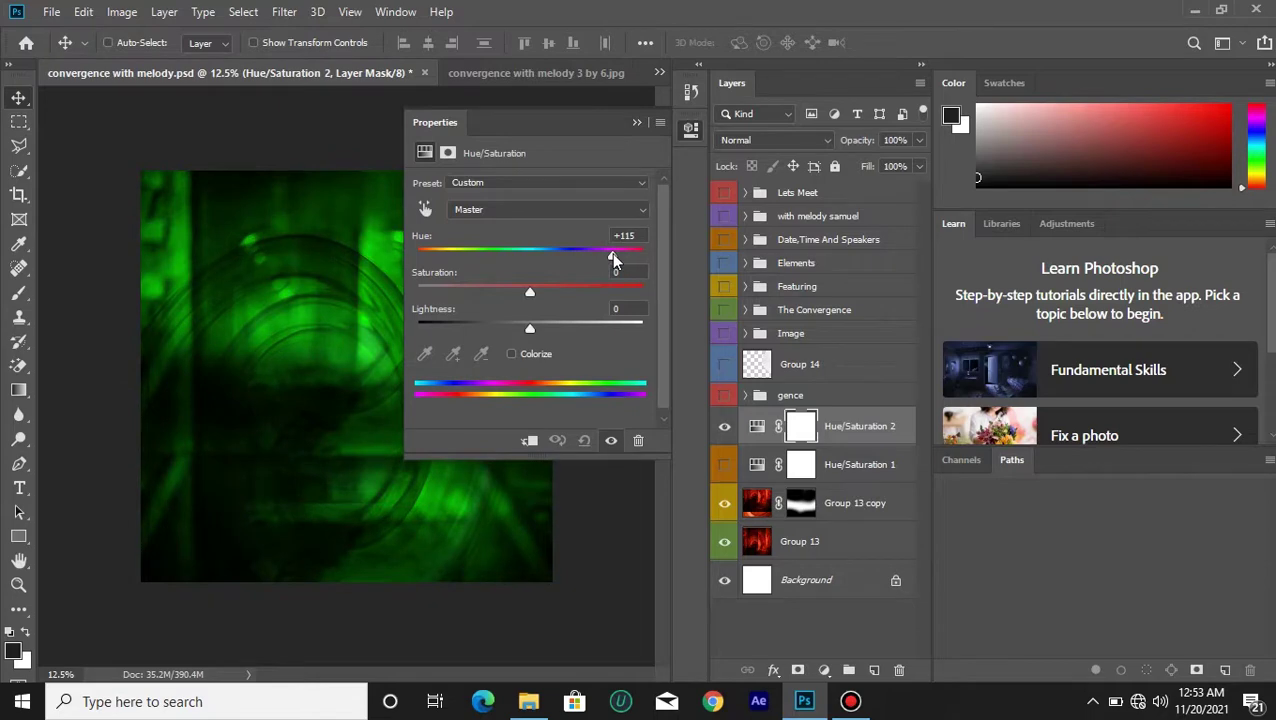
{"action": "left_click_drag", "start_coordinate": [613, 258], "coordinate": [652, 259]}
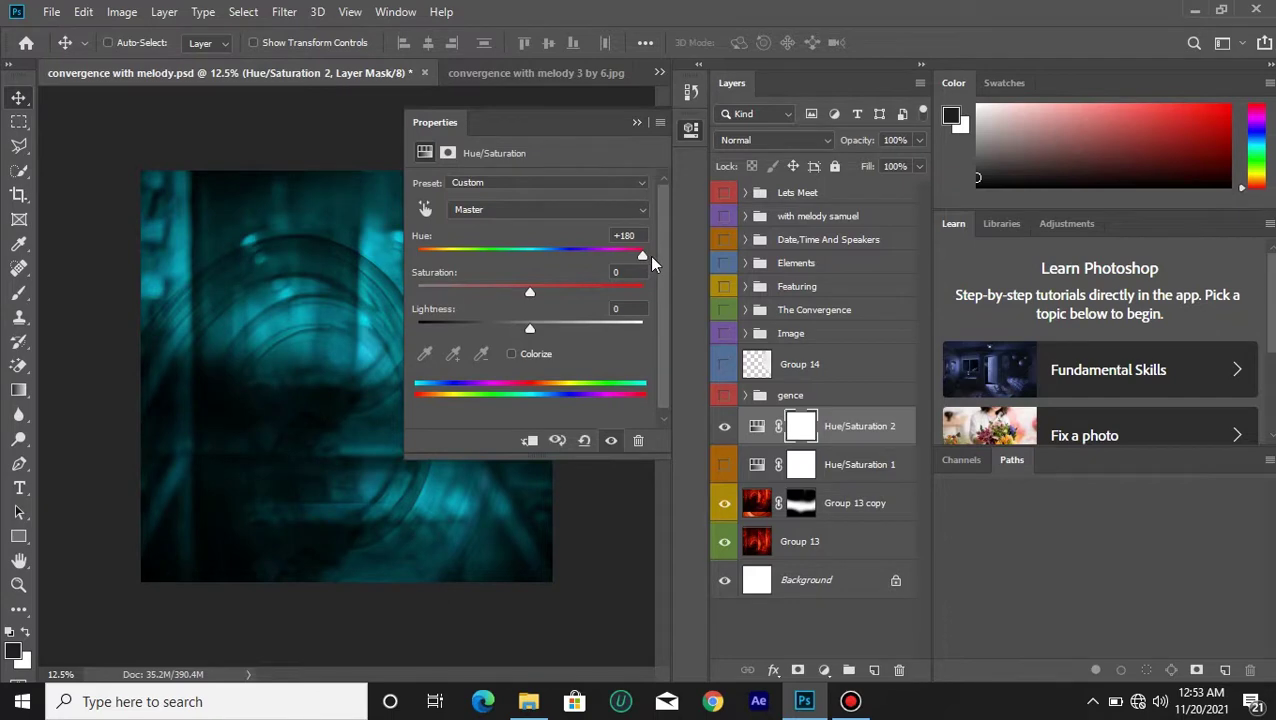
Turn Hue/Saturation 1 back on and delete the duplicate Hue/Saturation 2 layer.
{"action": "mouse_move", "coordinate": [640, 255]}
{"action": "left_mouse_down"}
{"action": "mouse_move", "coordinate": [381, 284]}
{"action": "mouse_move", "coordinate": [645, 276]}
{"action": "left_mouse_up"}
{"action": "left_click", "coordinate": [636, 122]}
{"action": "left_click", "coordinate": [724, 426]}
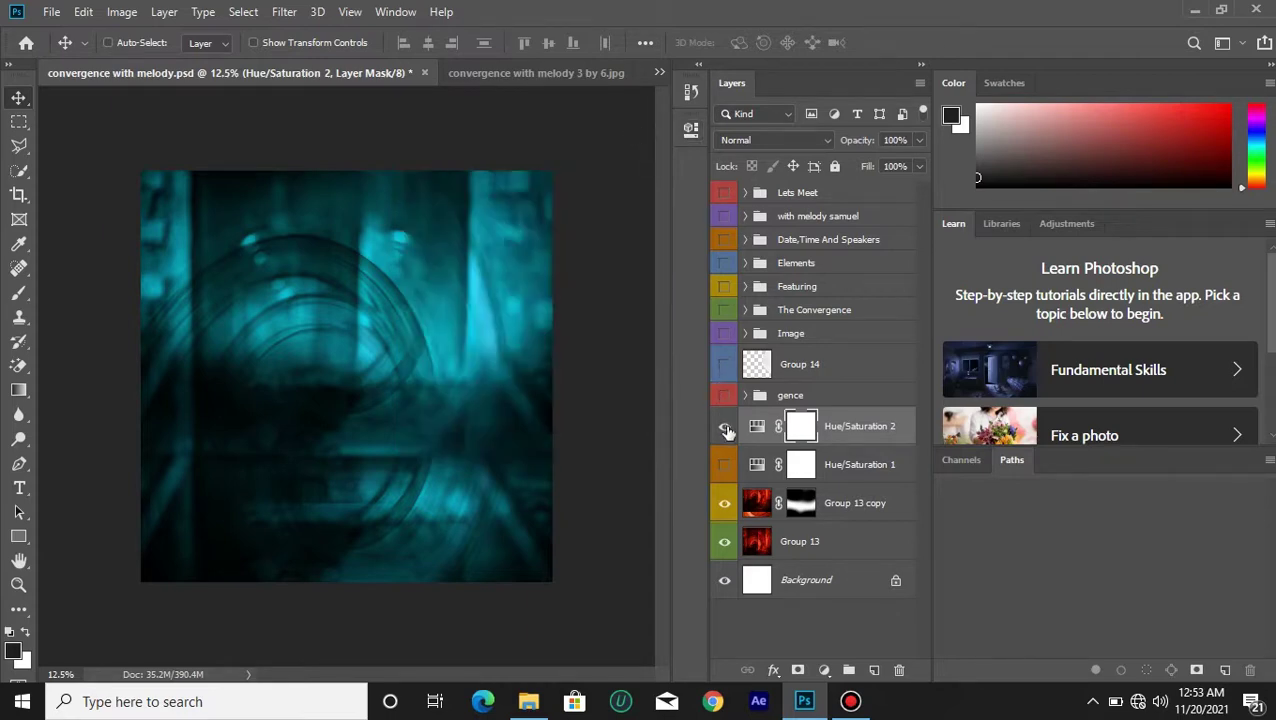
{"action": "left_click", "coordinate": [723, 466]}
{"action": "left_click", "coordinate": [723, 466]}
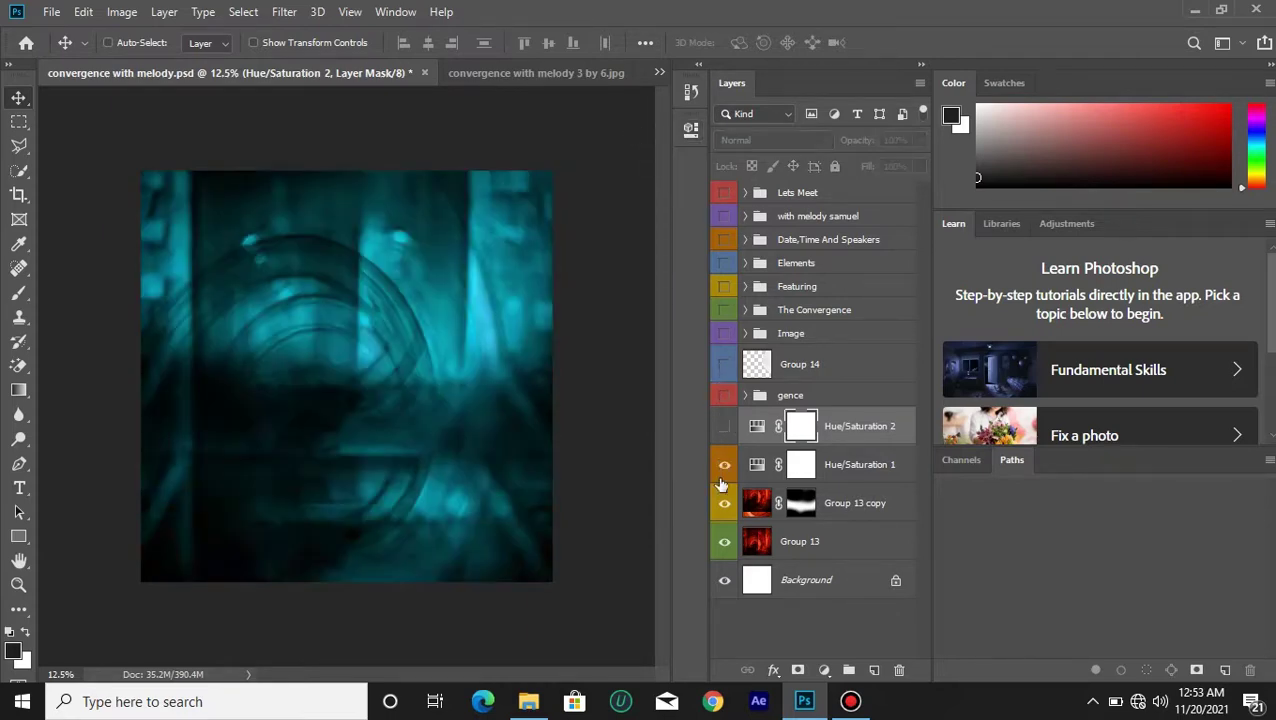
{"action": "left_click", "coordinate": [858, 476]}
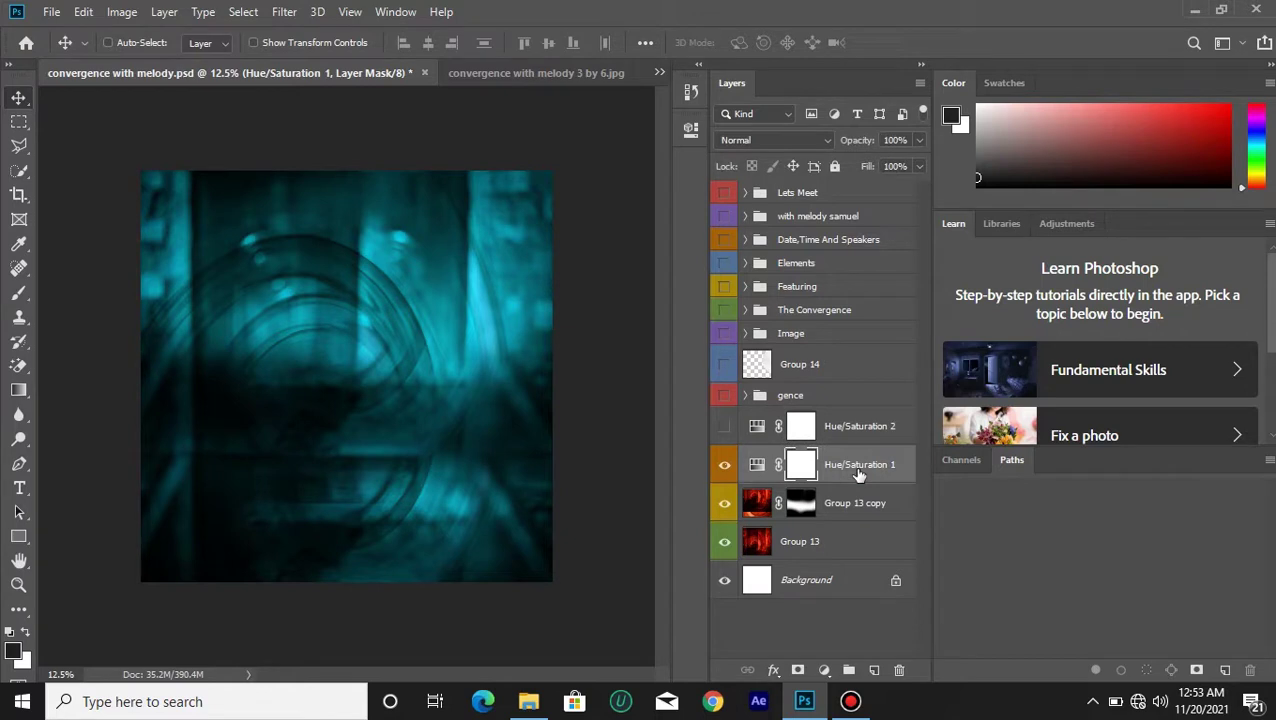
{"action": "left_click", "coordinate": [846, 440]}
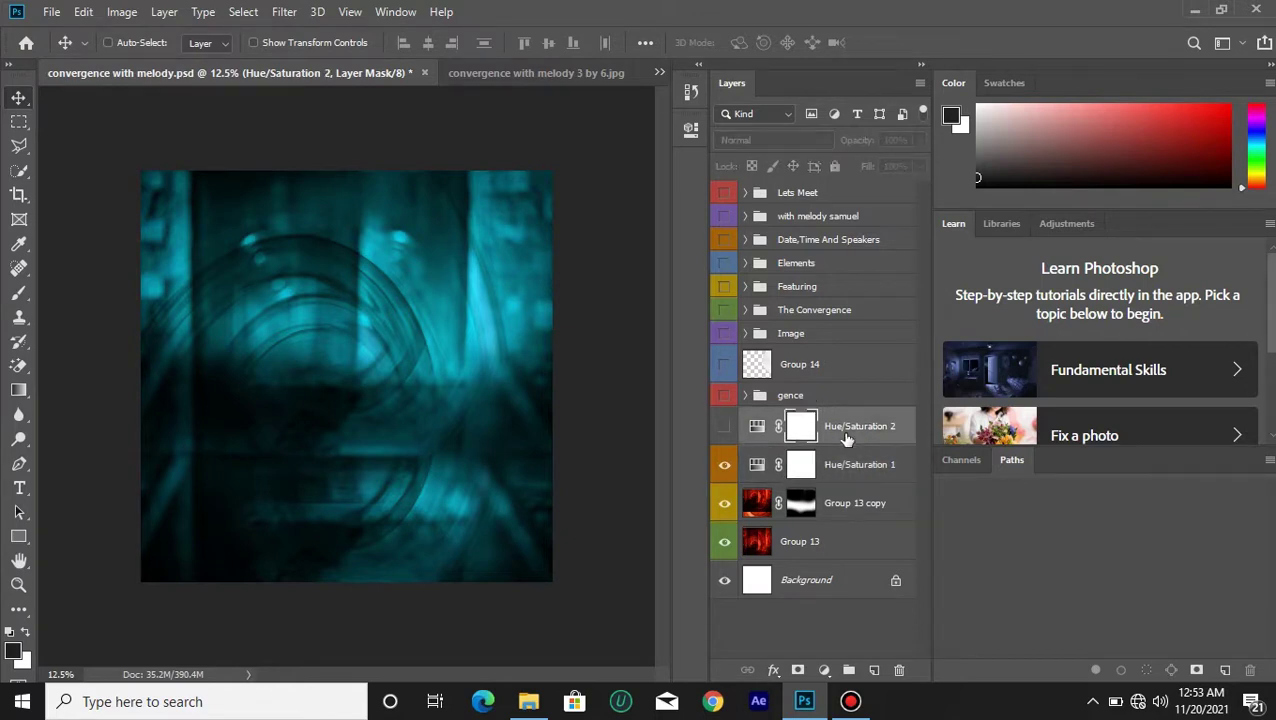
{"action": "key", "text": "Delete"}
Show the gence group, toggling it off and on to compare the outlined text against the background.
{"action": "left_click", "coordinate": [805, 398]}
{"action": "left_click", "coordinate": [718, 392]}
{"action": "left_click", "coordinate": [718, 392]}
{"action": "left_click", "coordinate": [718, 392]}
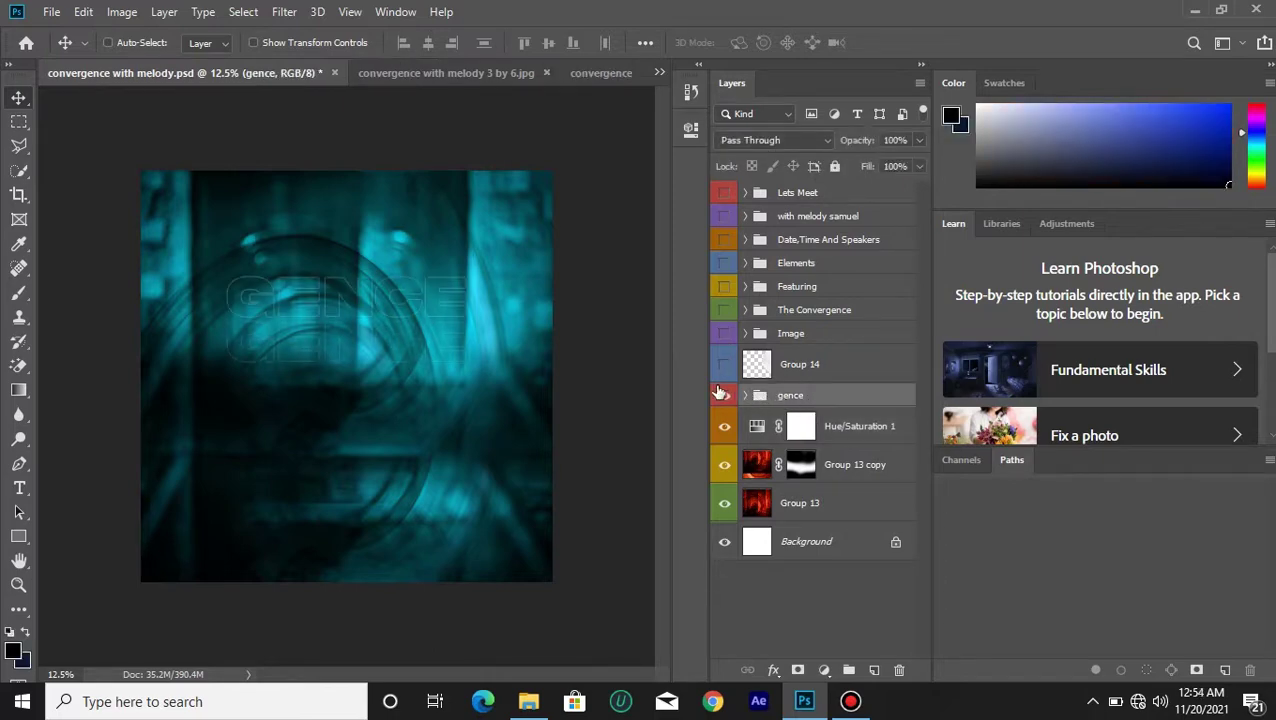
{"action": "left_click", "coordinate": [719, 392]}
{"action": "left_click", "coordinate": [719, 392]}
{"action": "left_click", "coordinate": [718, 392]}
{"action": "left_click", "coordinate": [718, 392]}
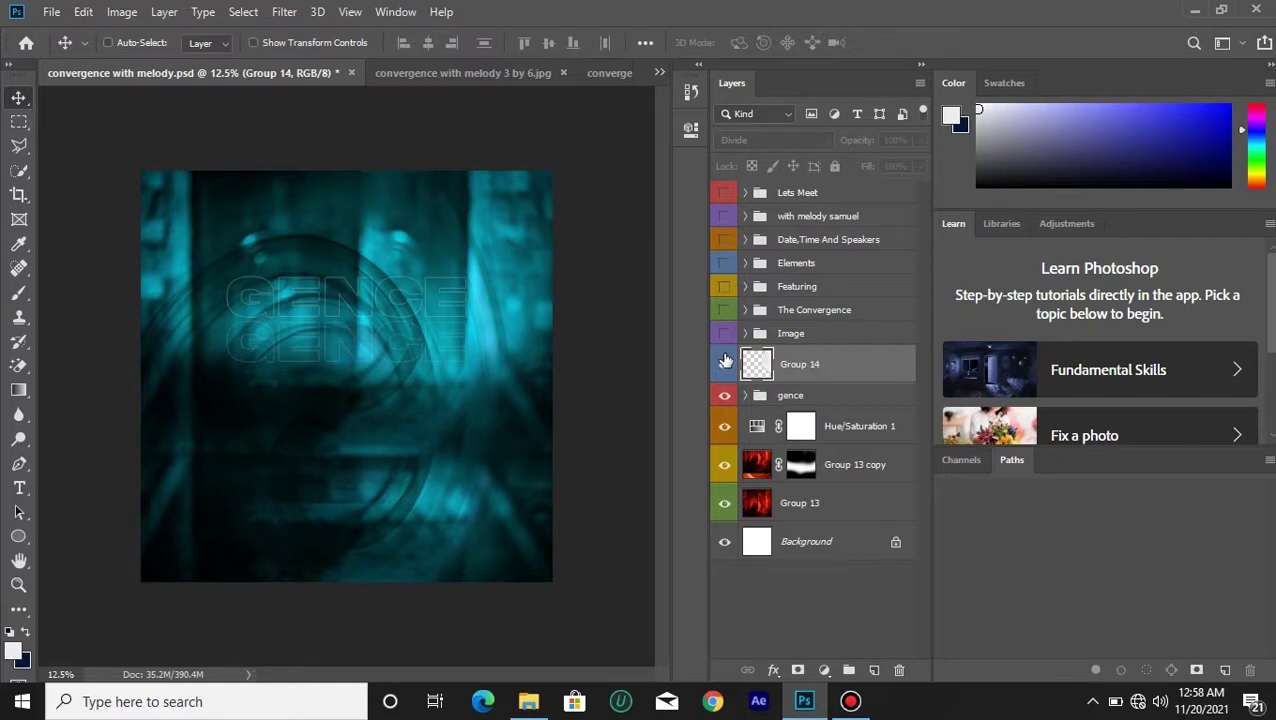
Show Group 14, set its blend mode to Normal and move its white circle slightly down.
{"action": "left_click", "coordinate": [725, 362]}
{"action": "left_click", "coordinate": [725, 362]}
{"action": "left_click", "coordinate": [725, 362]}
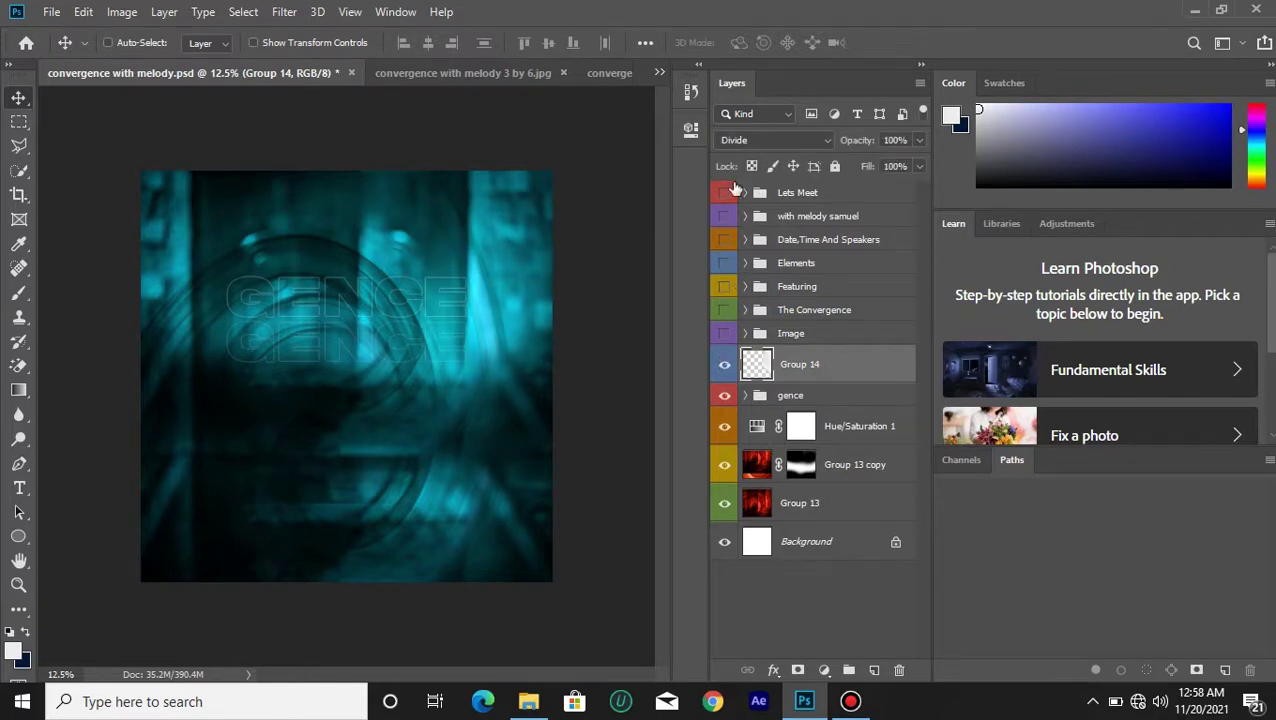
{"action": "left_click", "coordinate": [743, 139]}
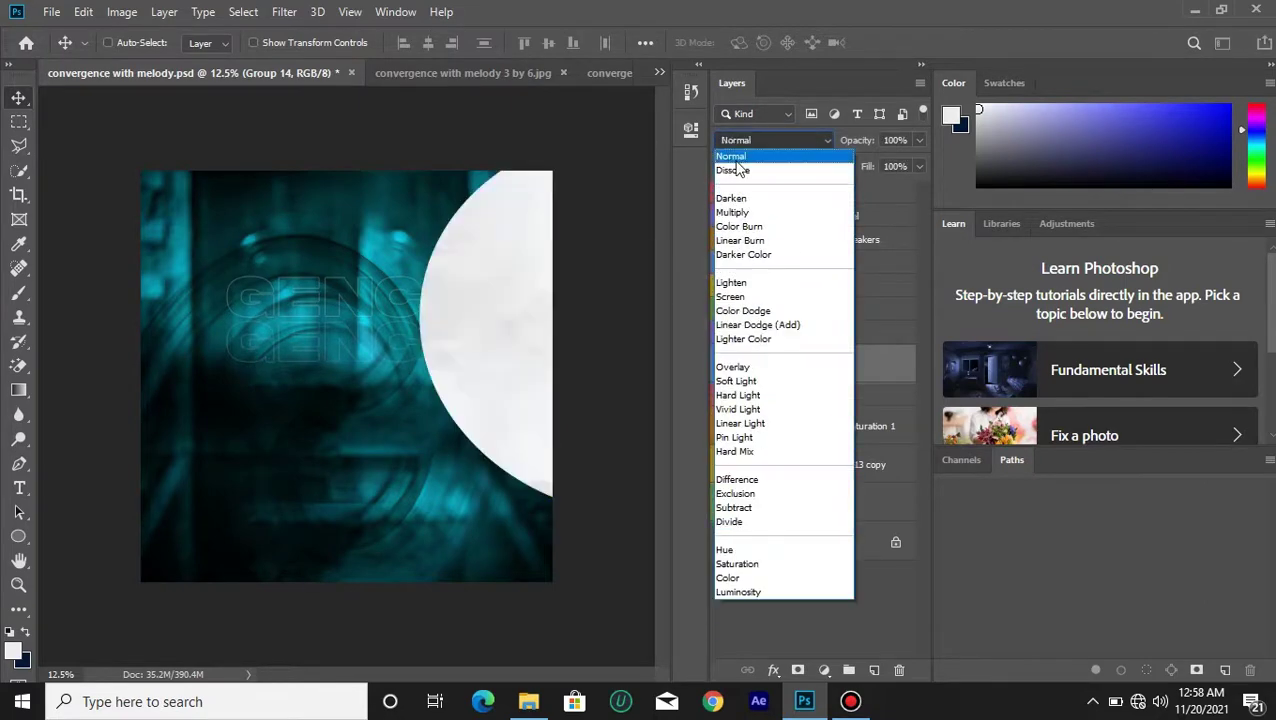
{"action": "left_click", "coordinate": [737, 160]}
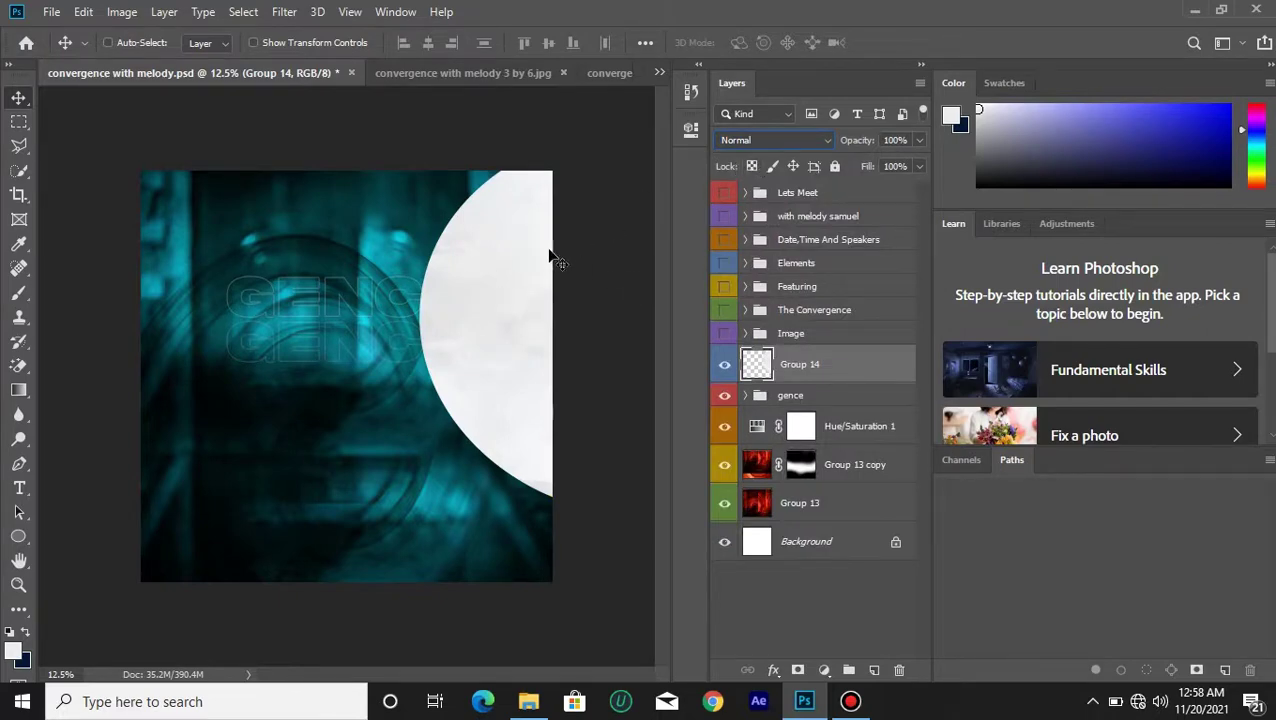
{"action": "left_click_drag", "start_coordinate": [501, 282], "coordinate": [515, 305]}
Set Group 14's blend mode to Divide and toggle its visibility to compare the effect.
{"action": "left_click", "coordinate": [760, 140]}
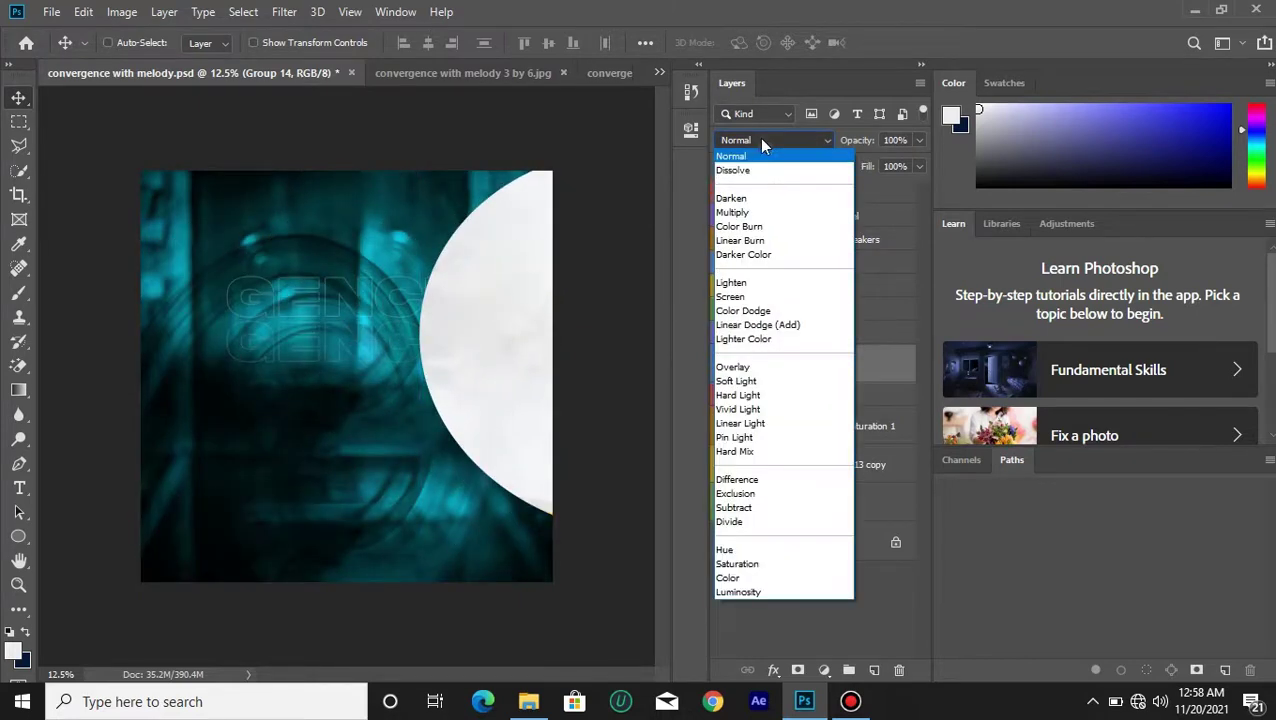
{"action": "left_click", "coordinate": [772, 525]}
{"action": "left_click", "coordinate": [723, 370]}
{"action": "left_click", "coordinate": [723, 370]}
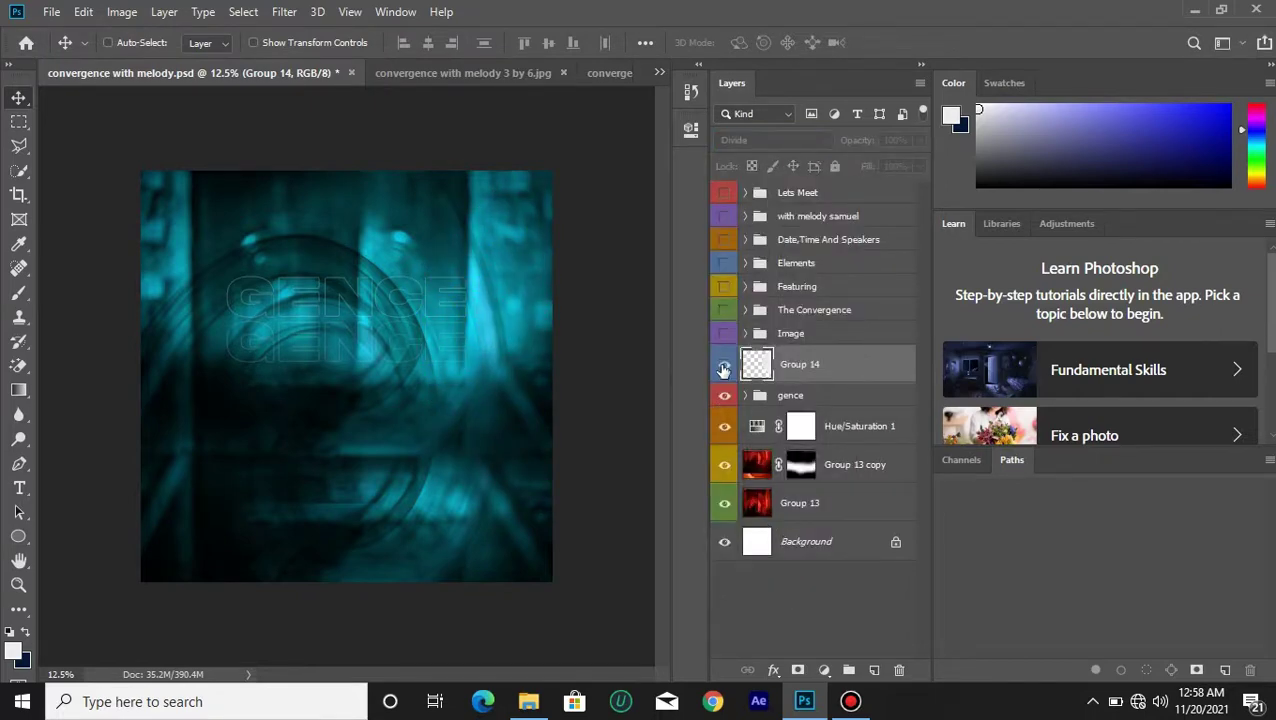
{"action": "left_click", "coordinate": [722, 368]}
{"action": "left_click", "coordinate": [722, 368]}
{"action": "left_click", "coordinate": [718, 372]}
{"action": "left_click", "coordinate": [715, 370]}
Set Group 14 to Normal, sample the circle's light grey as the foreground color, and hide the layer.
{"action": "left_click", "coordinate": [770, 140]}
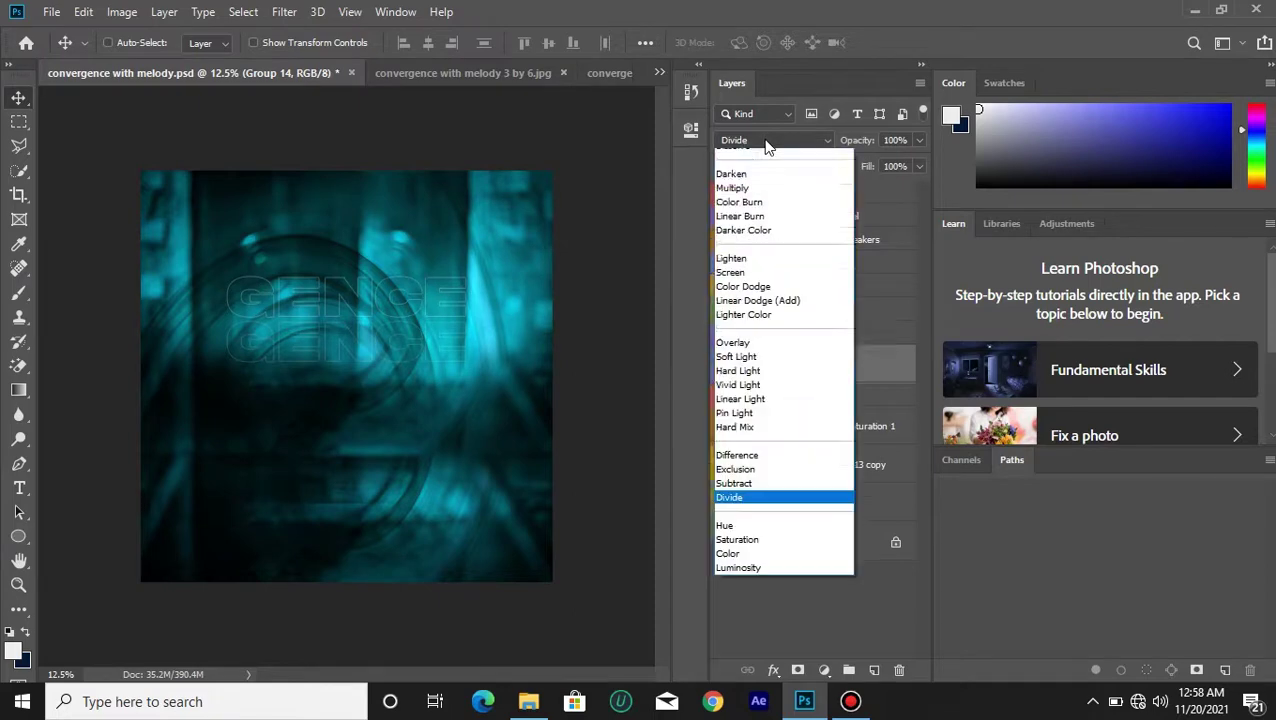
{"action": "left_click", "coordinate": [749, 158]}
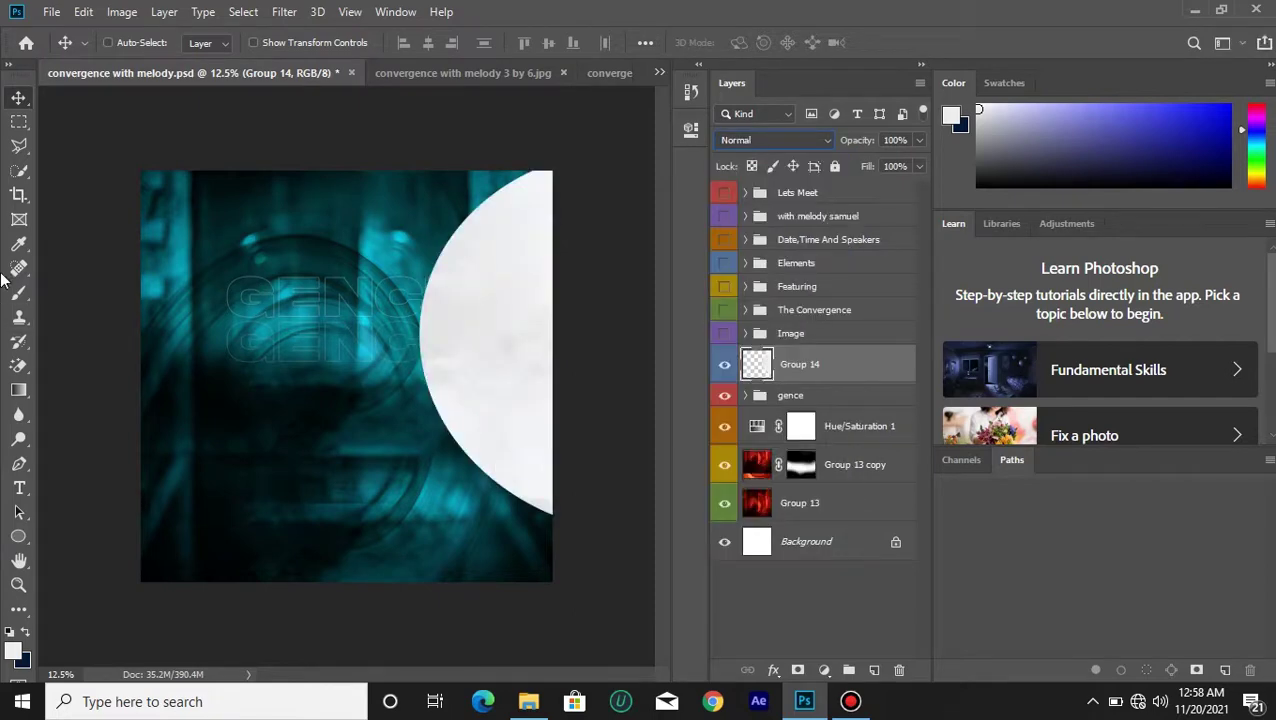
{"action": "left_click", "coordinate": [18, 243]}
{"action": "left_click", "coordinate": [491, 306]}
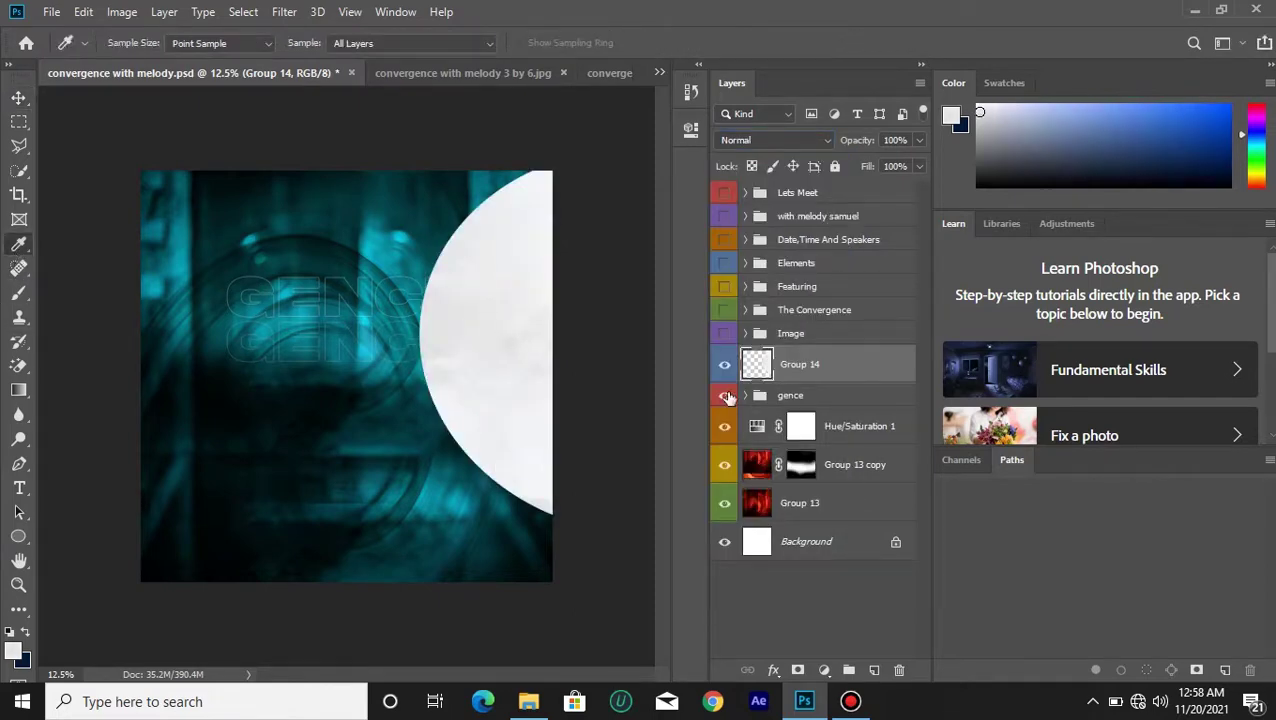
{"action": "left_click", "coordinate": [724, 364]}
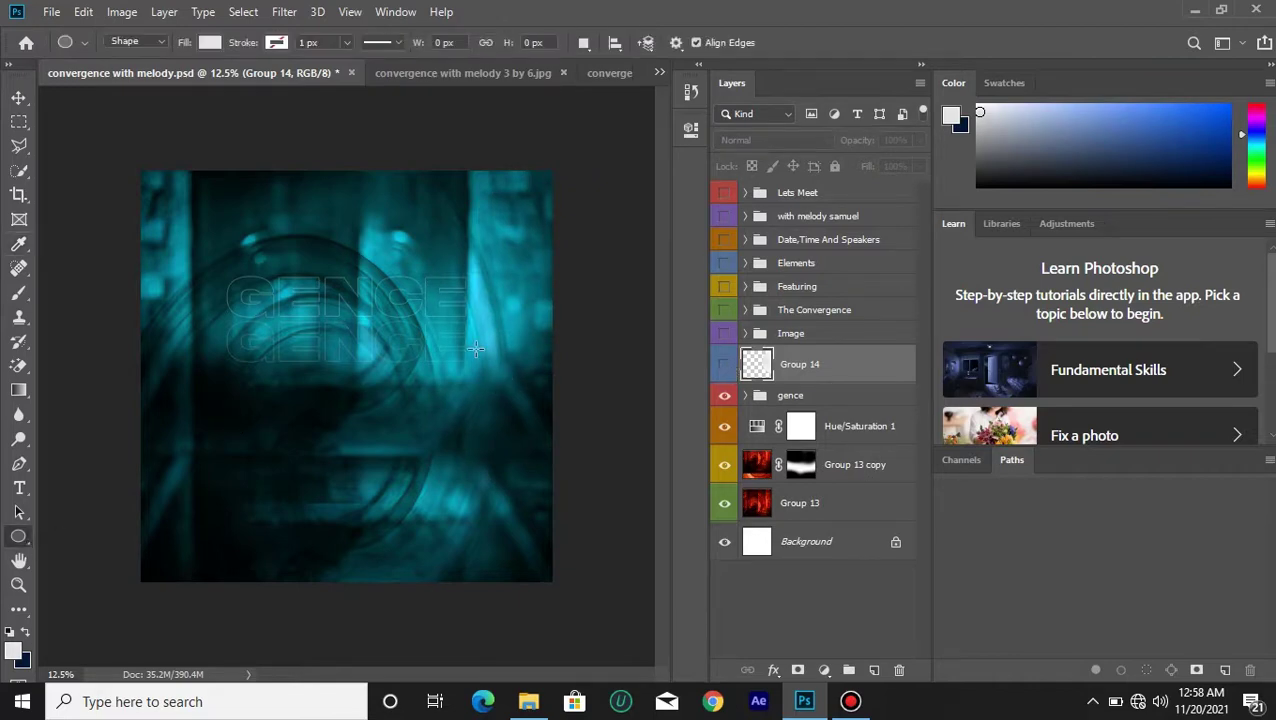
Draw a light grey ellipse about 2734 × 2909 px over the canvas's right edge and move it up.
{"action": "left_click_drag", "start_coordinate": [418, 262], "coordinate": [736, 600]}
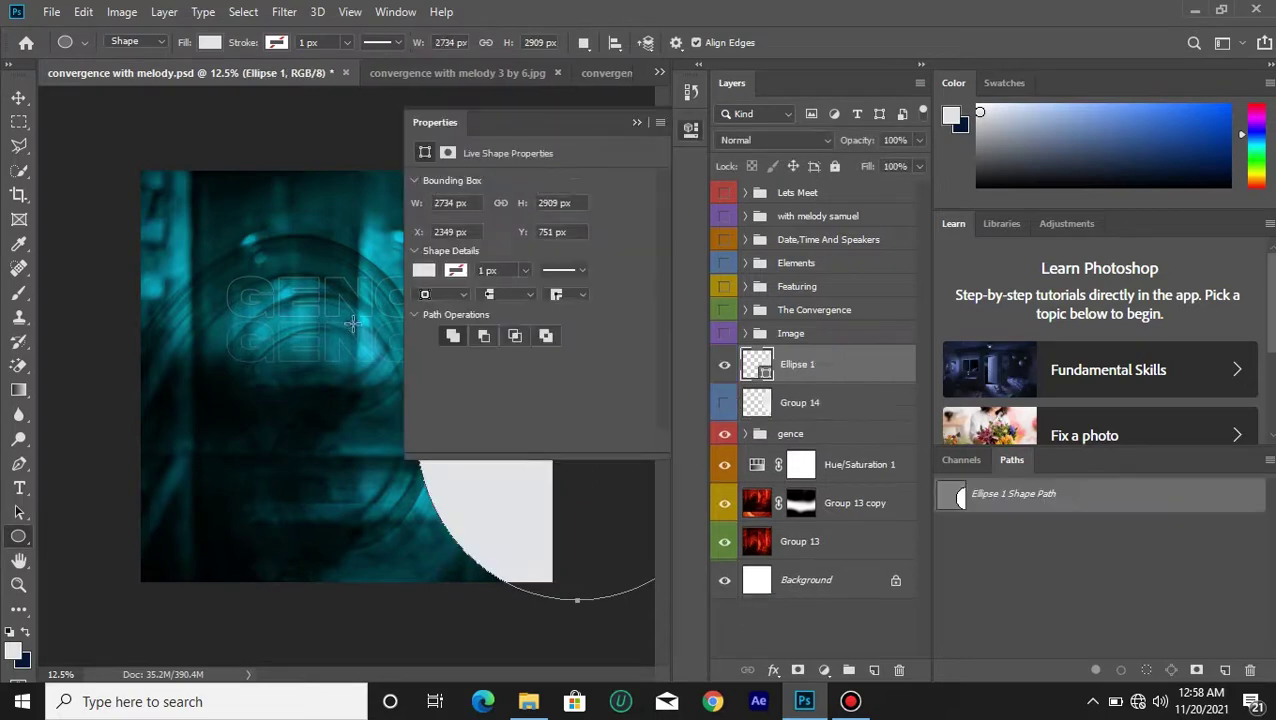
{"action": "left_click", "coordinate": [635, 122]}
{"action": "left_click", "coordinate": [17, 96]}
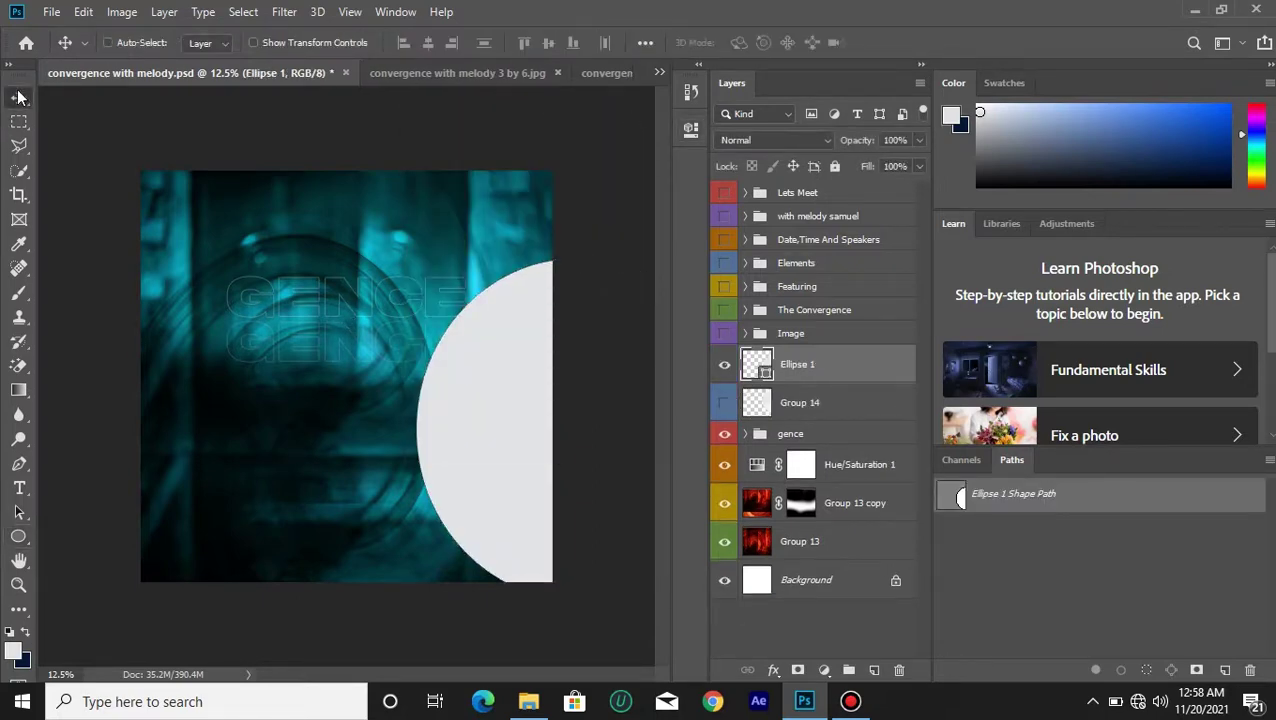
{"action": "left_click_drag", "start_coordinate": [507, 456], "coordinate": [496, 326]}
Set the Ellipse 1 layer's blend mode to Divide and toggle its visibility to compare the effect.
{"action": "left_click", "coordinate": [762, 140]}
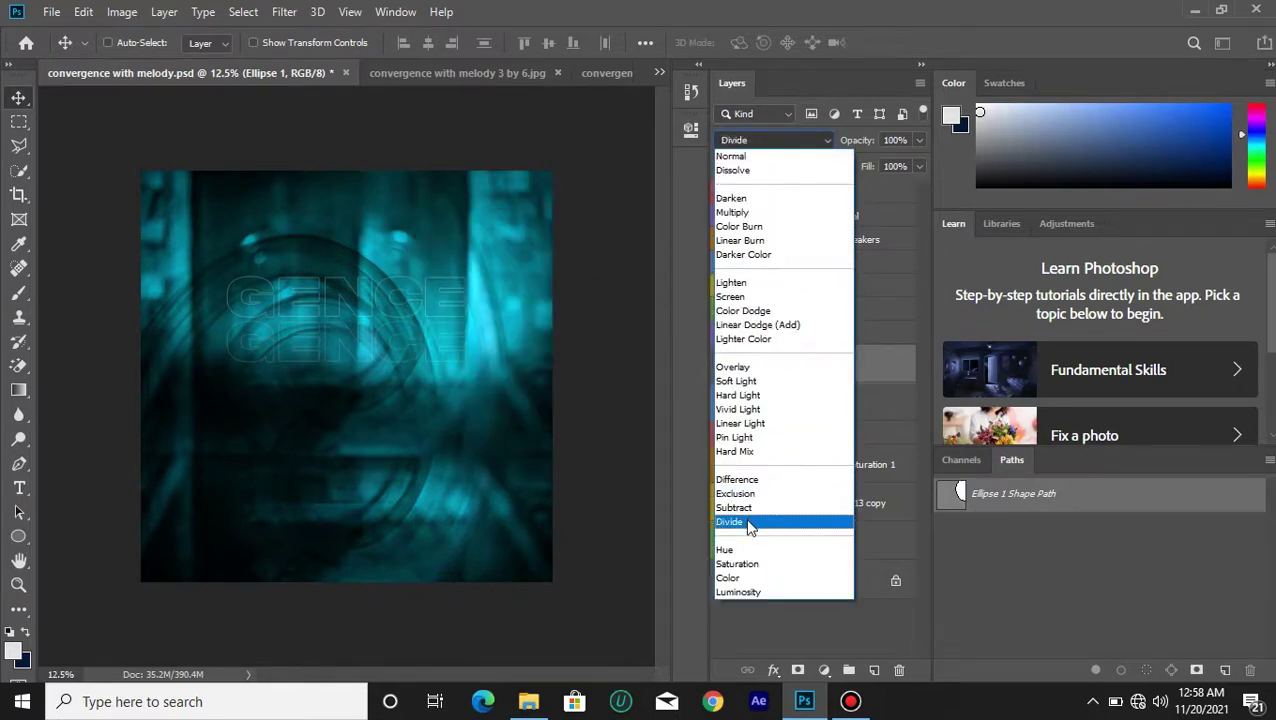
{"action": "left_click", "coordinate": [748, 522]}
{"action": "left_click", "coordinate": [726, 366]}
{"action": "left_click", "coordinate": [730, 373]}
{"action": "left_click", "coordinate": [730, 373]}
{"action": "left_click", "coordinate": [730, 373]}
{"action": "left_click", "coordinate": [730, 373]}
{"action": "left_click", "coordinate": [730, 373]}
{"action": "left_click", "coordinate": [730, 373]}
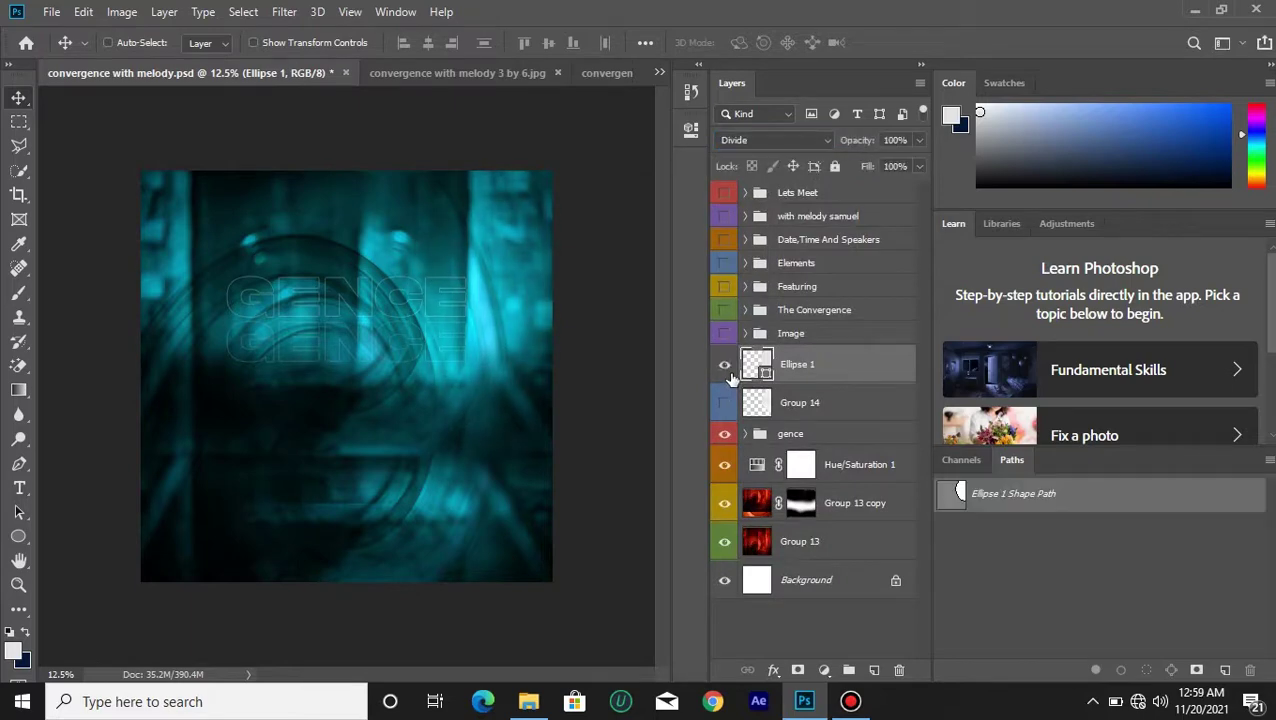
{"action": "left_click", "coordinate": [730, 373]}
{"action": "left_click", "coordinate": [730, 373]}
{"action": "left_click", "coordinate": [730, 373]}
{"action": "left_click", "coordinate": [730, 373]}
Delete the Ellipse 1 layer and bring Group 14 back with its blend mode set to Divide.
{"action": "key", "text": "Delete"}
{"action": "left_click", "coordinate": [724, 365]}
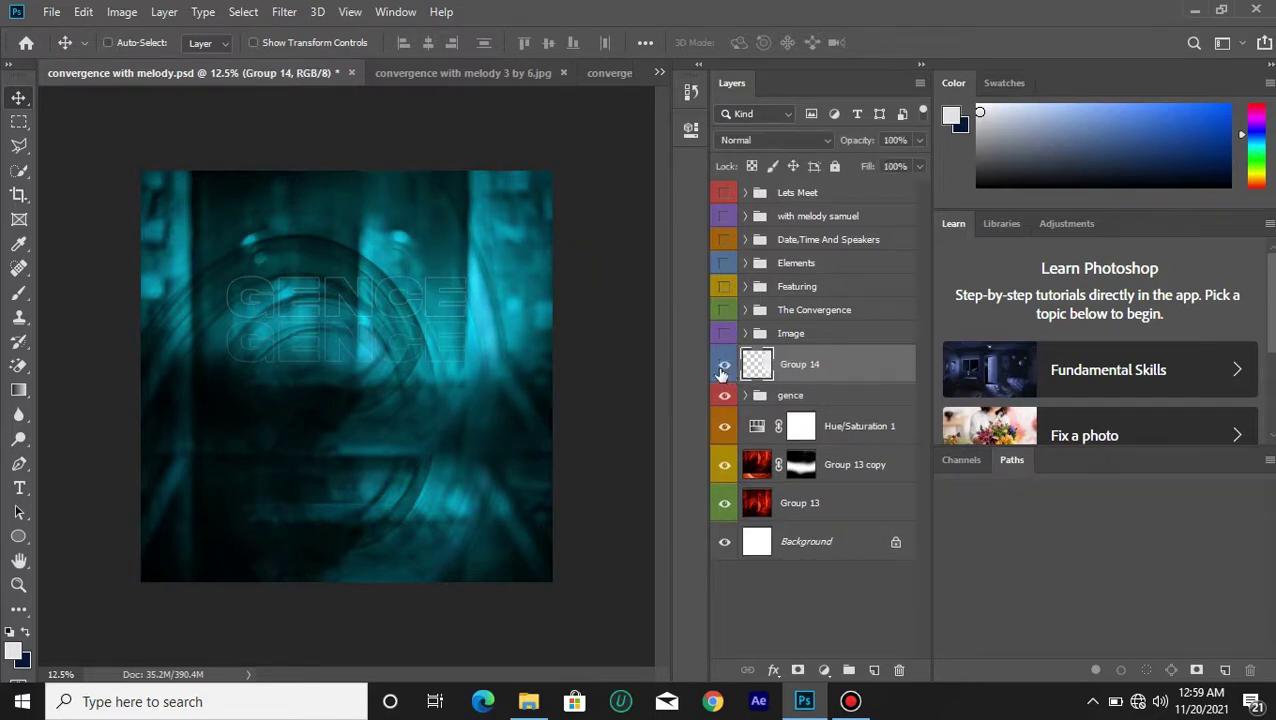
{"action": "left_click", "coordinate": [810, 334]}
{"action": "left_click", "coordinate": [812, 364]}
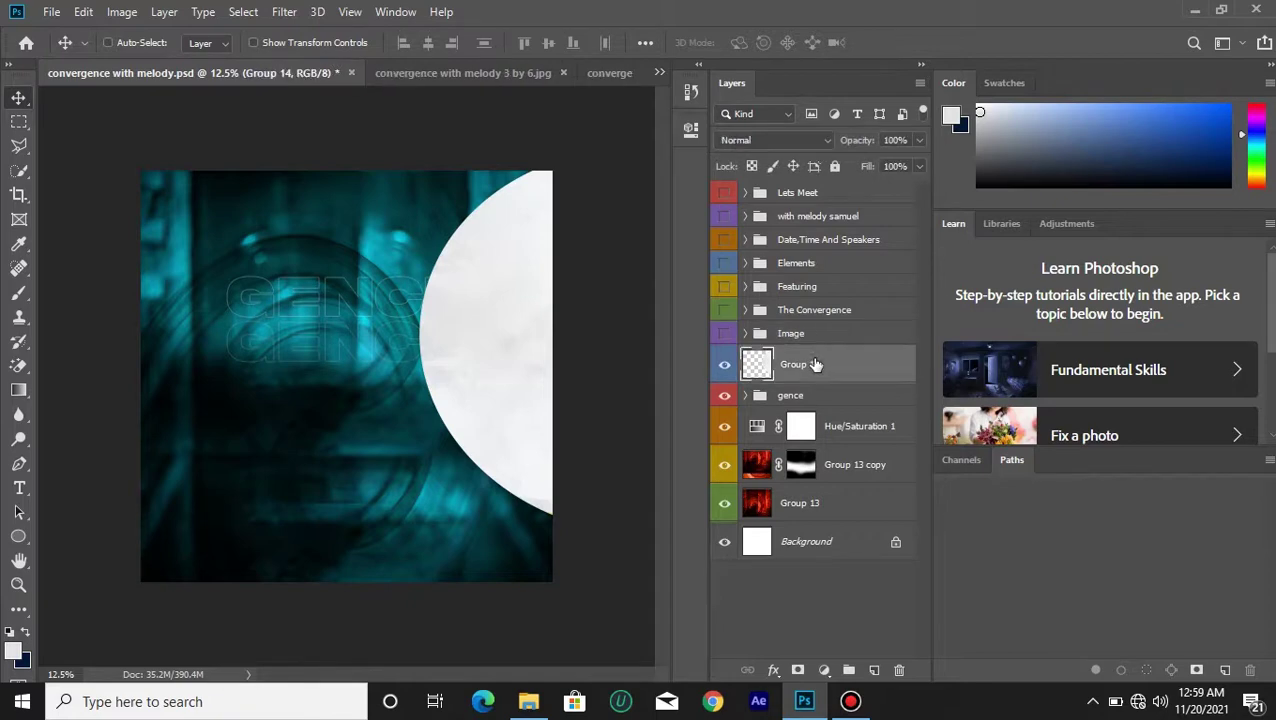
{"action": "left_click", "coordinate": [744, 142]}
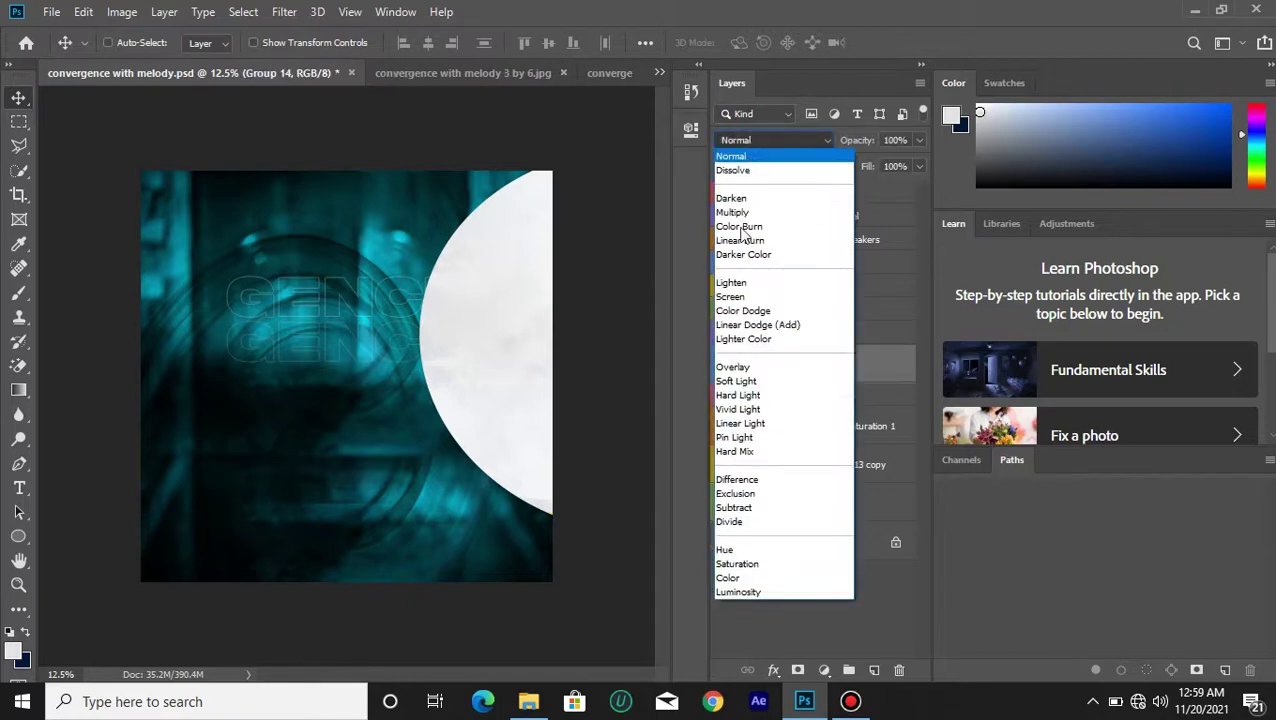
{"action": "left_click", "coordinate": [742, 524]}
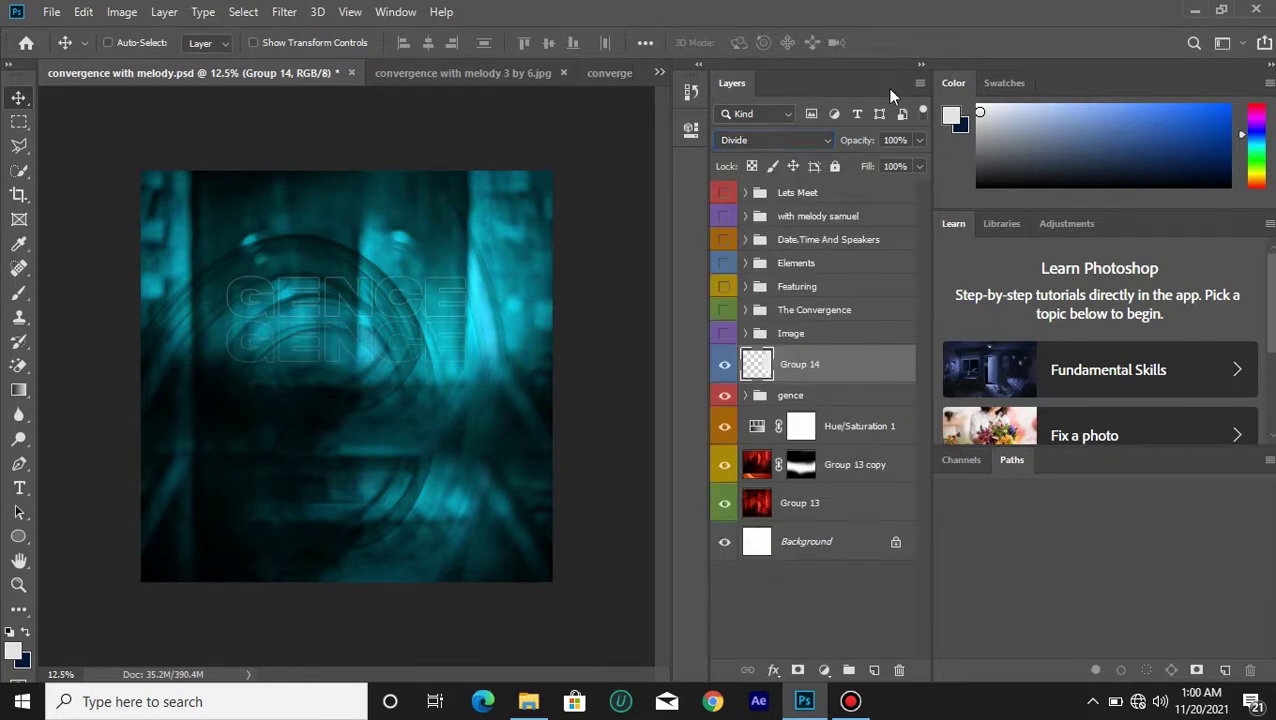
Show the Image group, expand it and select Layer 1.
{"action": "left_click", "coordinate": [724, 336]}
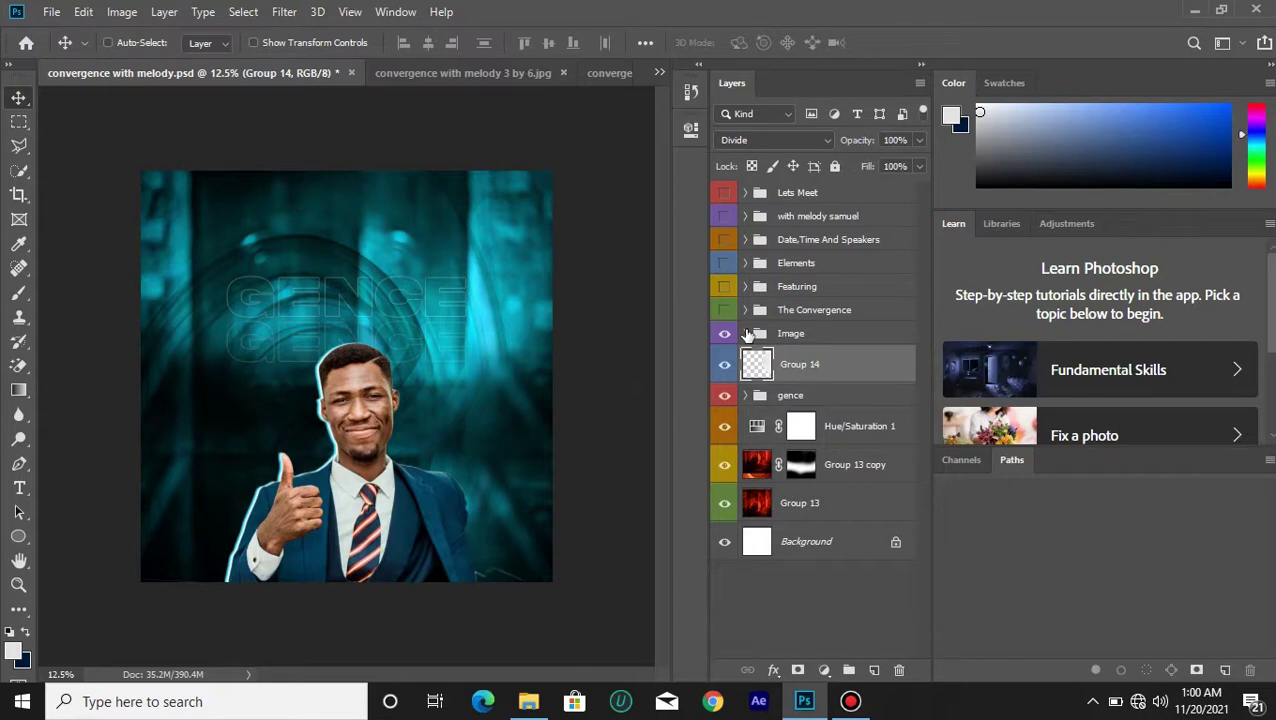
{"action": "left_click", "coordinate": [745, 333]}
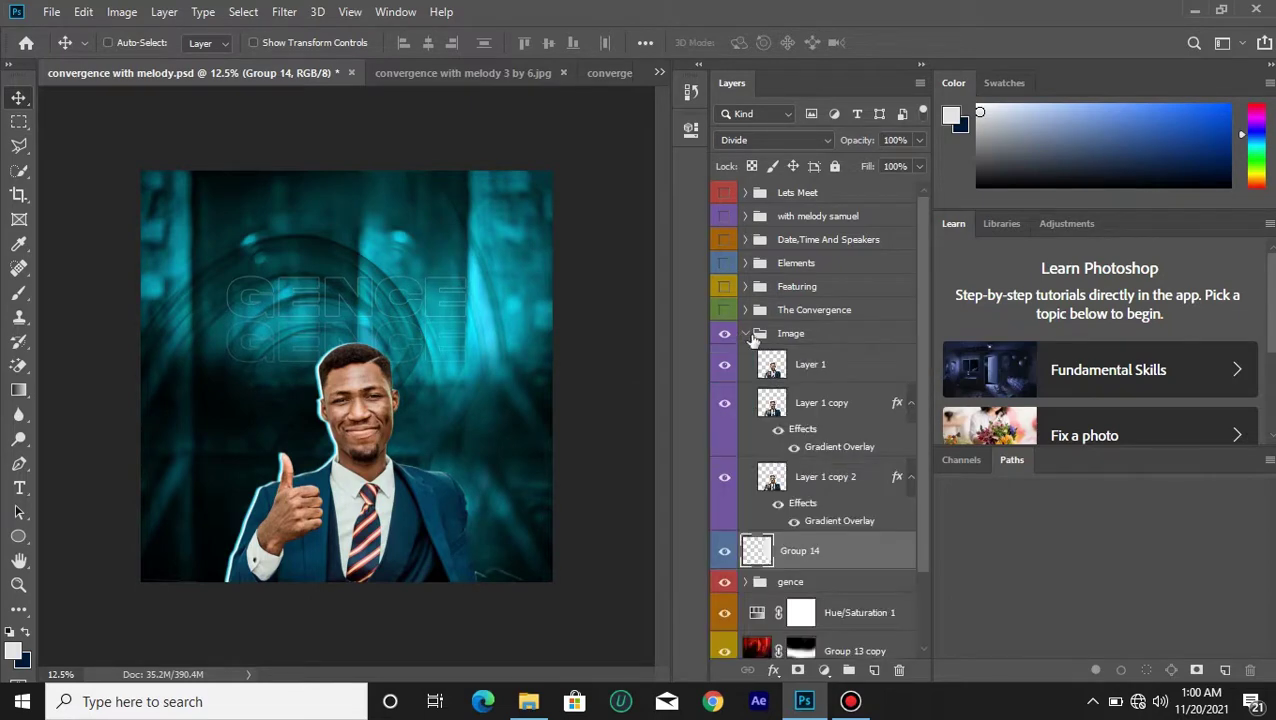
{"action": "left_click", "coordinate": [815, 370]}
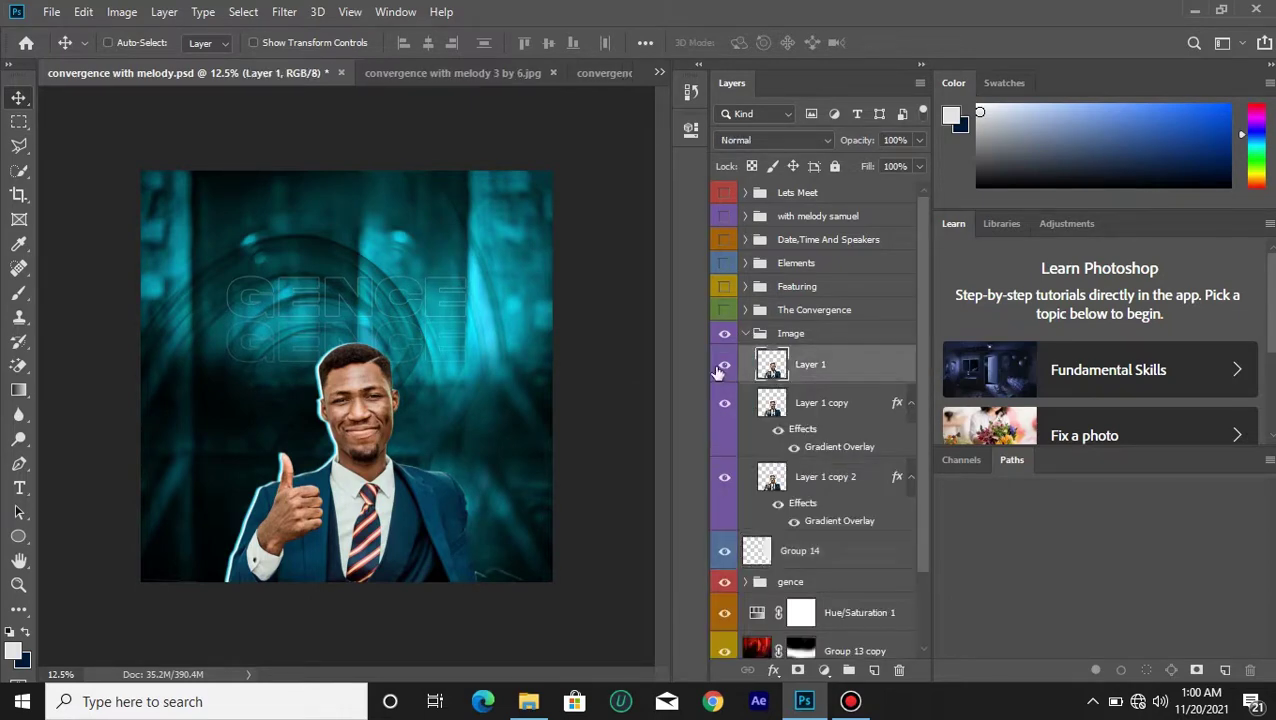
Hide and reshow Layer 1, and examine the light edge around the man's cut-out up close.
{"action": "left_click", "coordinate": [717, 369]}
{"action": "left_click", "coordinate": [720, 366]}
{"action": "key", "text": "ctrl+plus"}
{"action": "key", "text": "ctrl+plus"}
{"action": "key", "text": "ctrl+plus"}
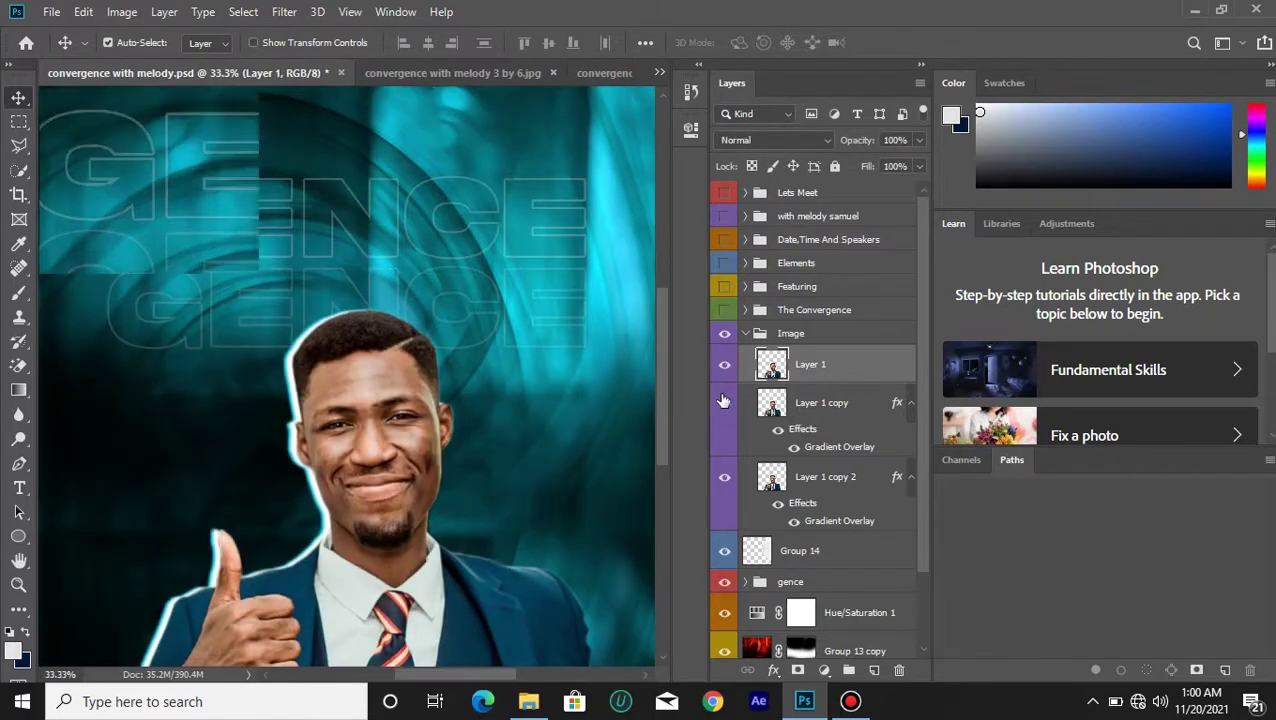
{"action": "key", "text": "ctrl+minus"}
{"action": "key", "text": "ctrl+minus"}
{"action": "key", "text": "ctrl+minus"}
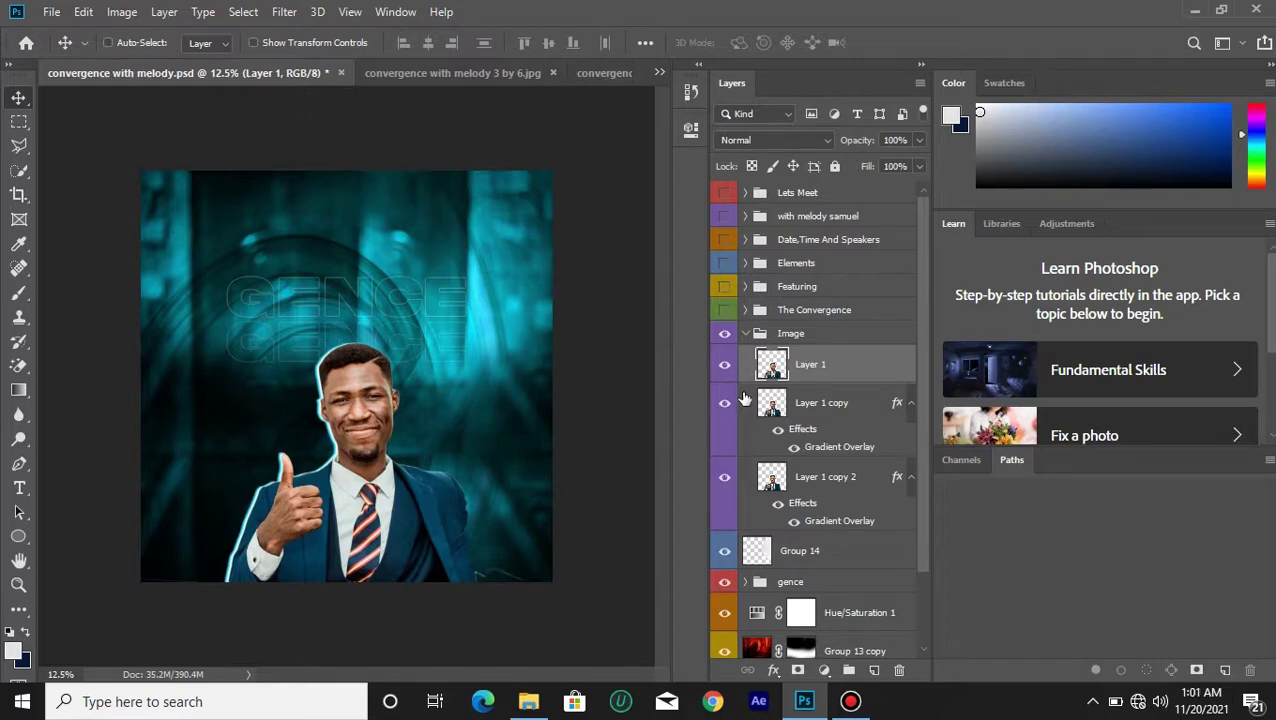
Toggle Layer 1 off and on to compare the portrait with the silhouette copies beneath it.
{"action": "left_click", "coordinate": [726, 367]}
{"action": "left_click", "coordinate": [727, 367]}
{"action": "left_click", "coordinate": [726, 368]}
{"action": "left_click", "coordinate": [726, 368]}
{"action": "left_click", "coordinate": [726, 368]}
{"action": "left_click", "coordinate": [726, 368]}
{"action": "left_click", "coordinate": [726, 368]}
{"action": "left_click", "coordinate": [726, 368]}
Hide Layer 1 and Layer 1 copy, and toggle Layer 1 copy 2 to view its silhouette alone.
{"action": "left_click", "coordinate": [724, 369]}
{"action": "left_click", "coordinate": [724, 403]}
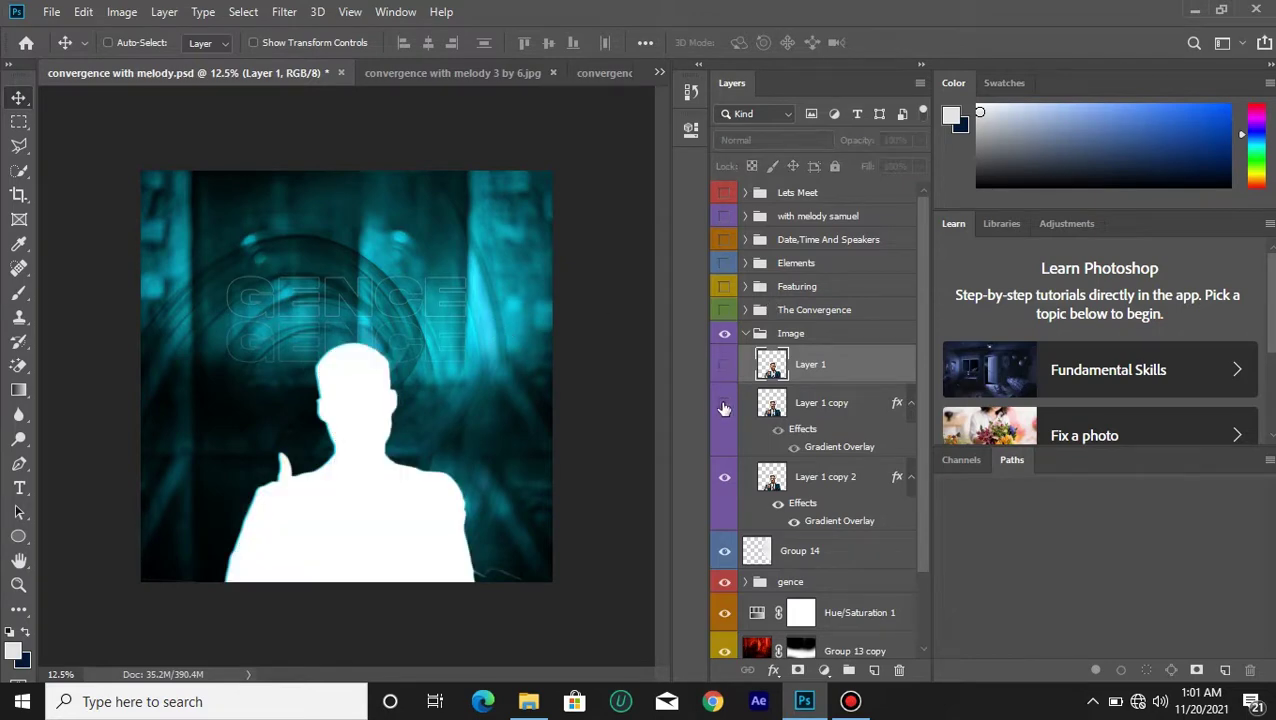
{"action": "left_click", "coordinate": [724, 477]}
{"action": "left_click", "coordinate": [724, 477]}
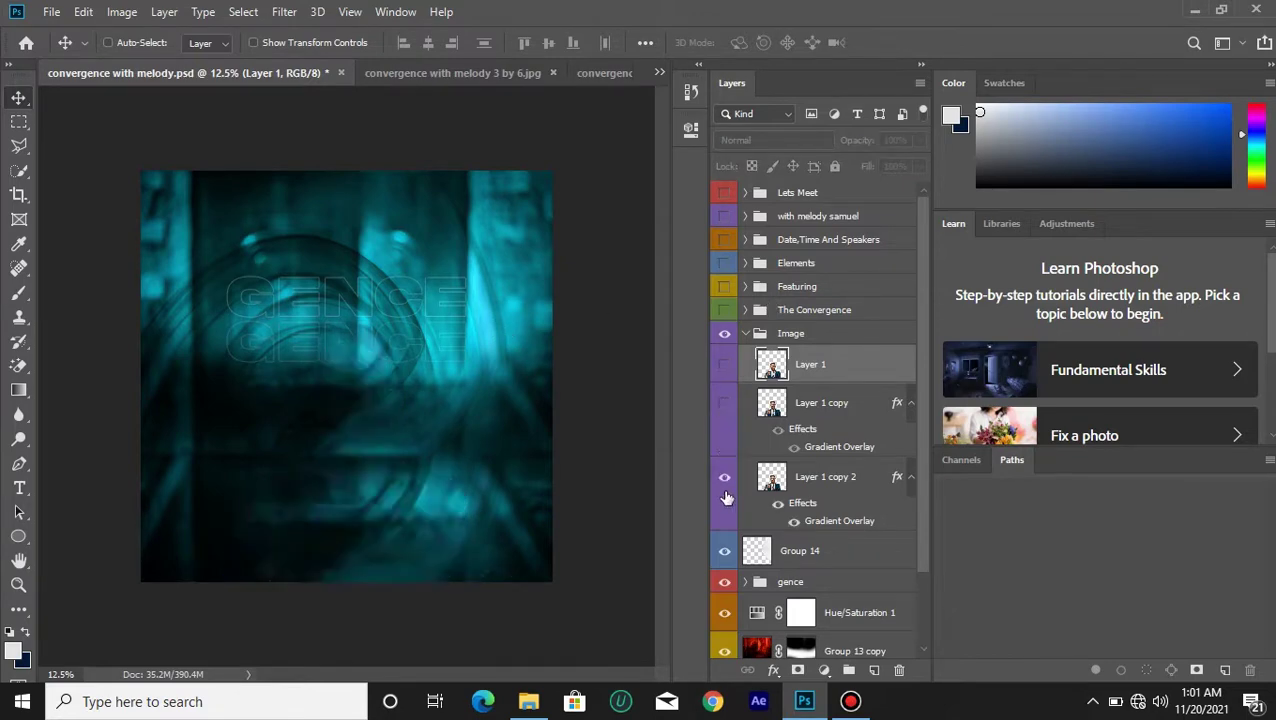
Check the Gradient Overlay settings of Layer 1 copy 2 and close them without changes.
{"action": "left_click", "coordinate": [813, 485]}
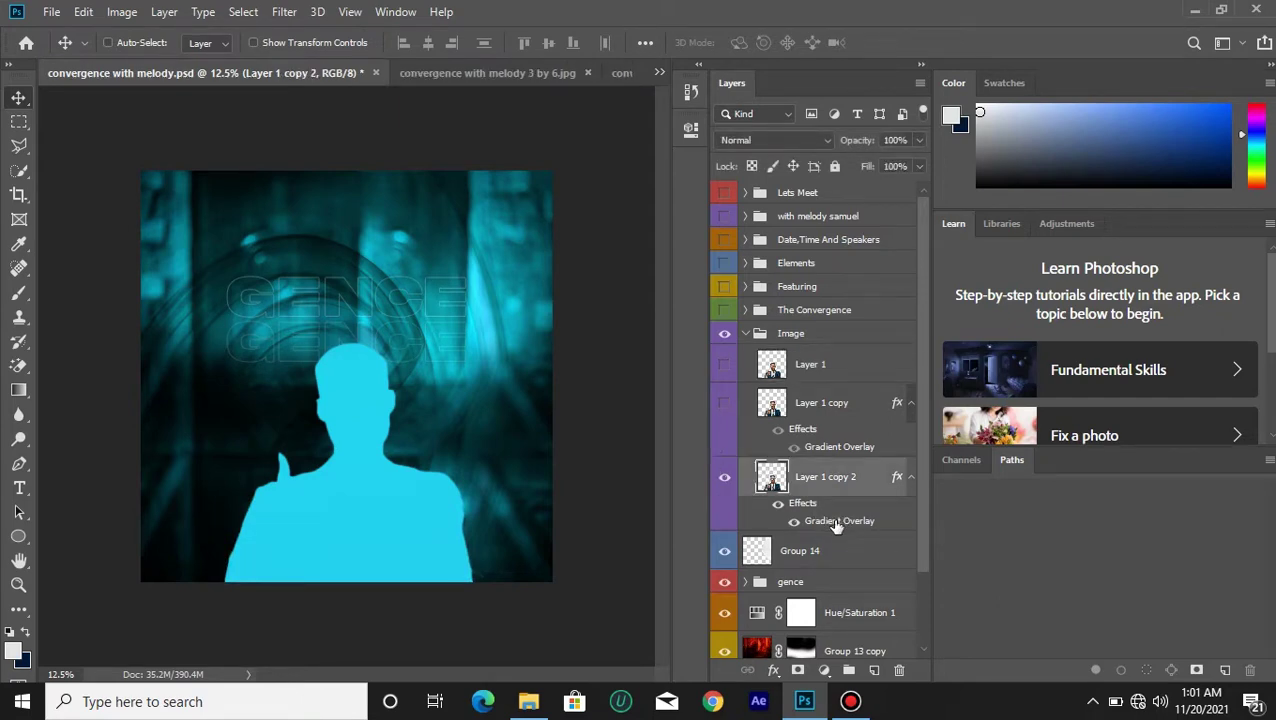
{"action": "double_click", "coordinate": [833, 520]}
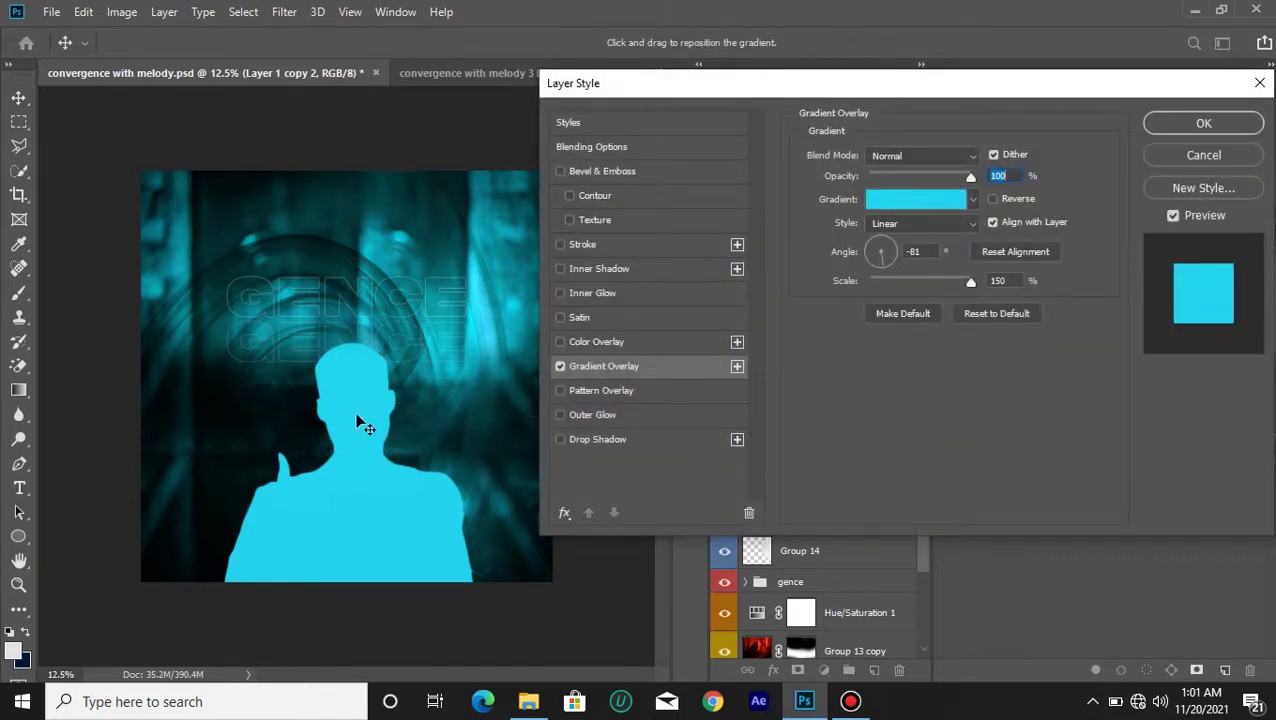
{"action": "left_click", "coordinate": [1168, 122]}
Show Layer 1 copy and check its Gradient Overlay settings up close, closing them without changes.
{"action": "left_click", "coordinate": [724, 403]}
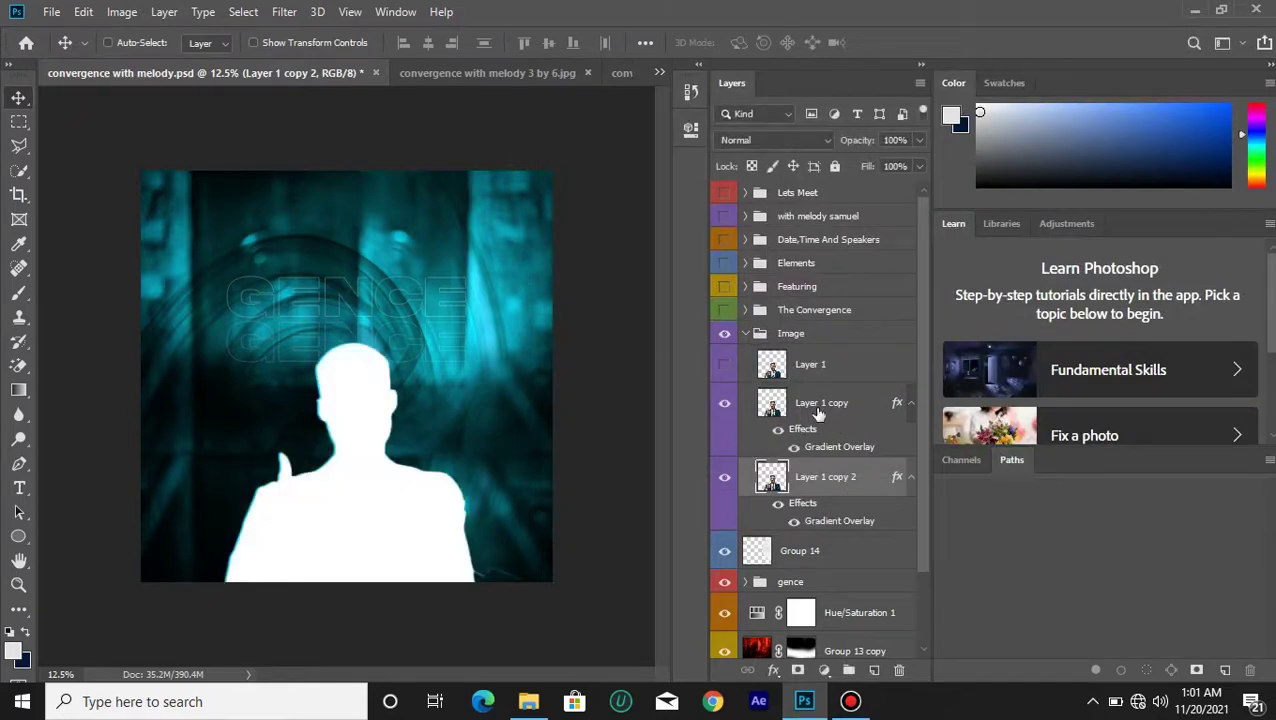
{"action": "key", "text": "ctrl+plus"}
{"action": "key", "text": "ctrl+plus"}
{"action": "key", "text": "ctrl+plus"}
{"action": "key", "text": "ctrl+plus"}
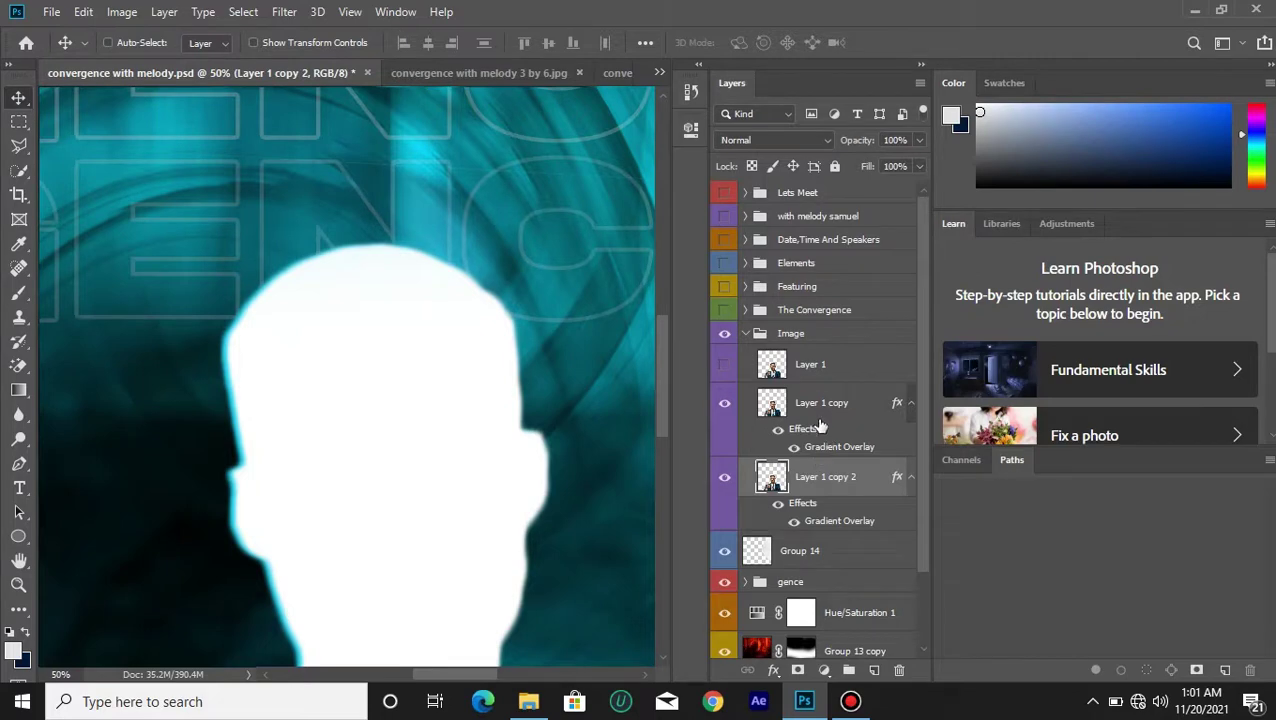
{"action": "left_click", "coordinate": [817, 420]}
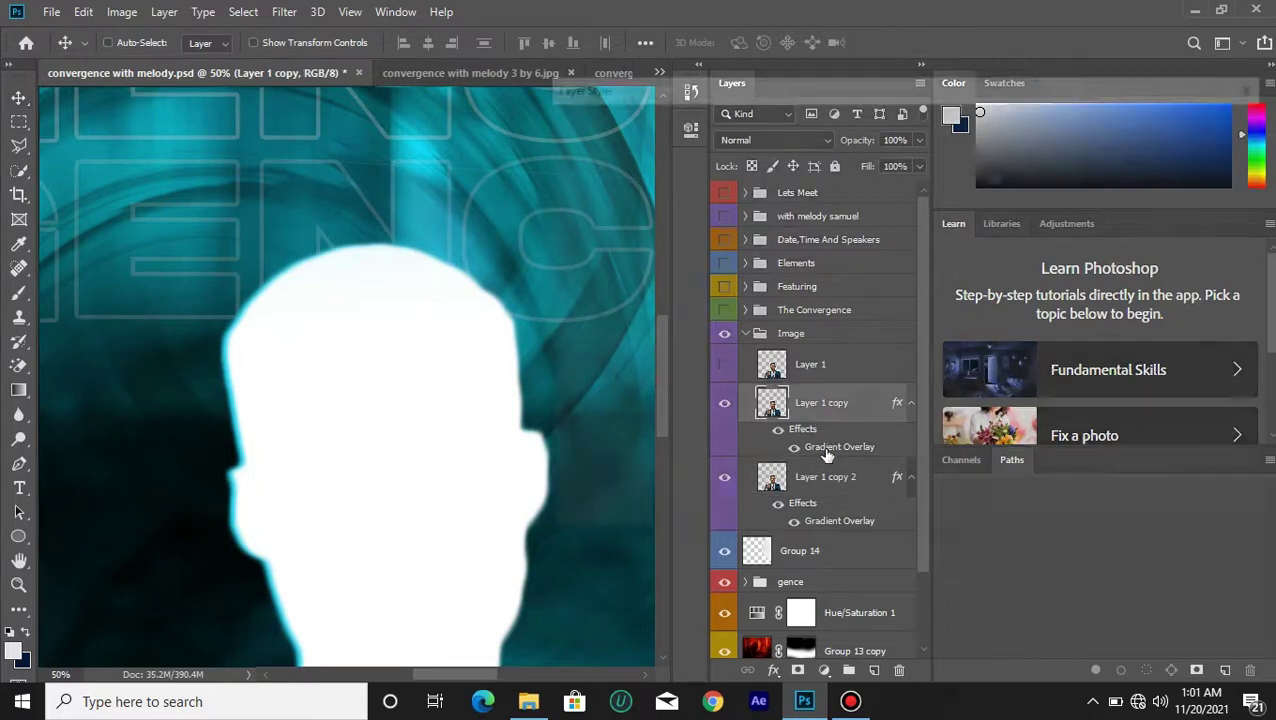
{"action": "double_click", "coordinate": [828, 450]}
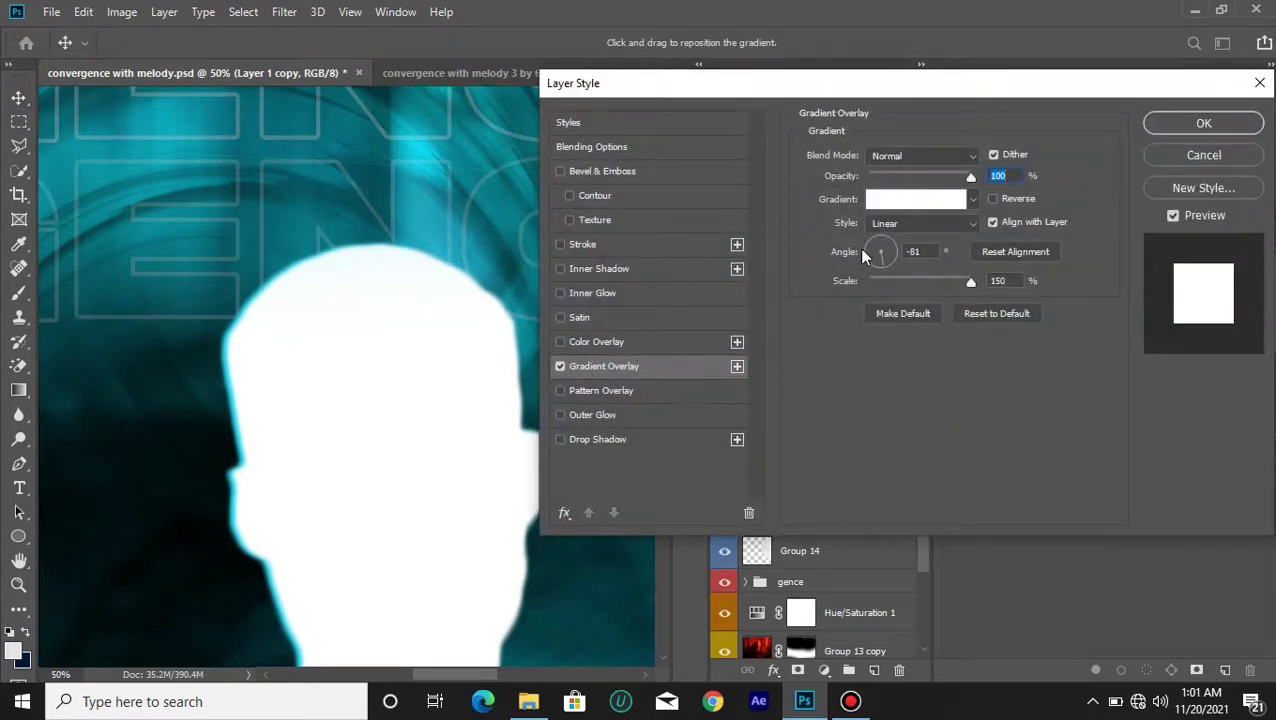
{"action": "left_click", "coordinate": [1155, 151]}
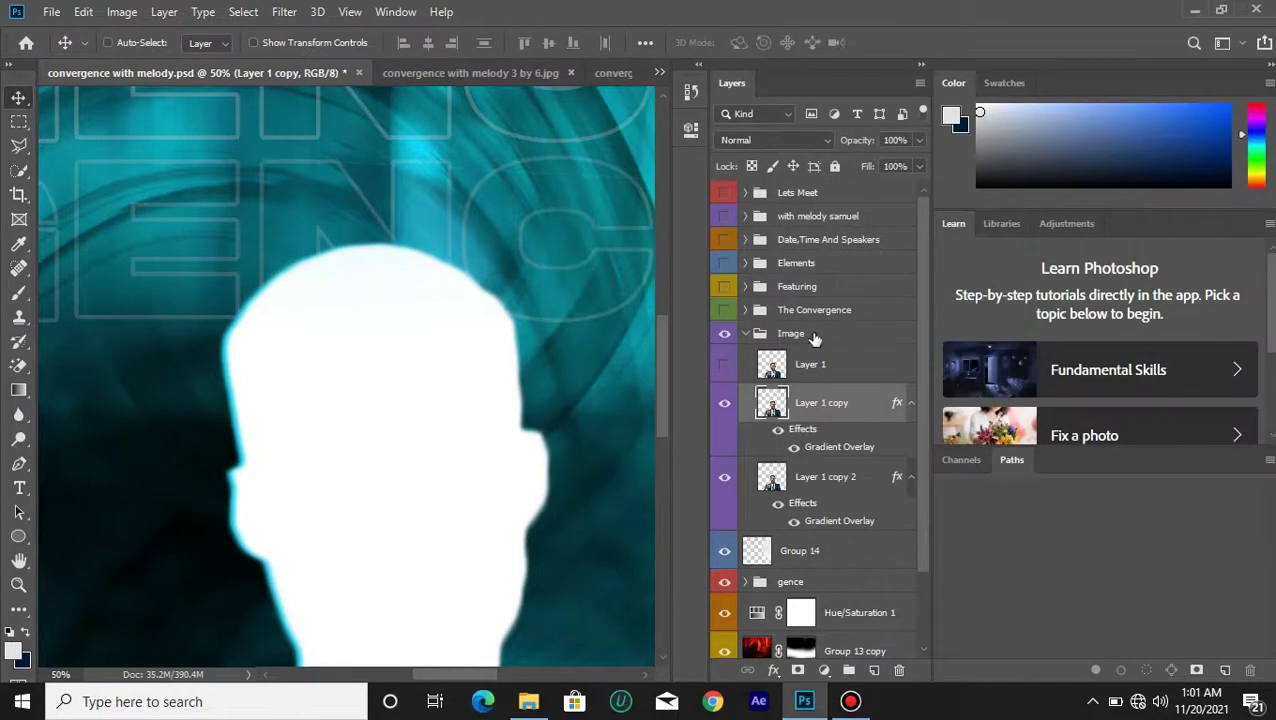
Show Layer 1 and realign the cyan silhouette on Layer 1 copy 2 behind the portrait.
{"action": "left_click", "coordinate": [727, 368]}
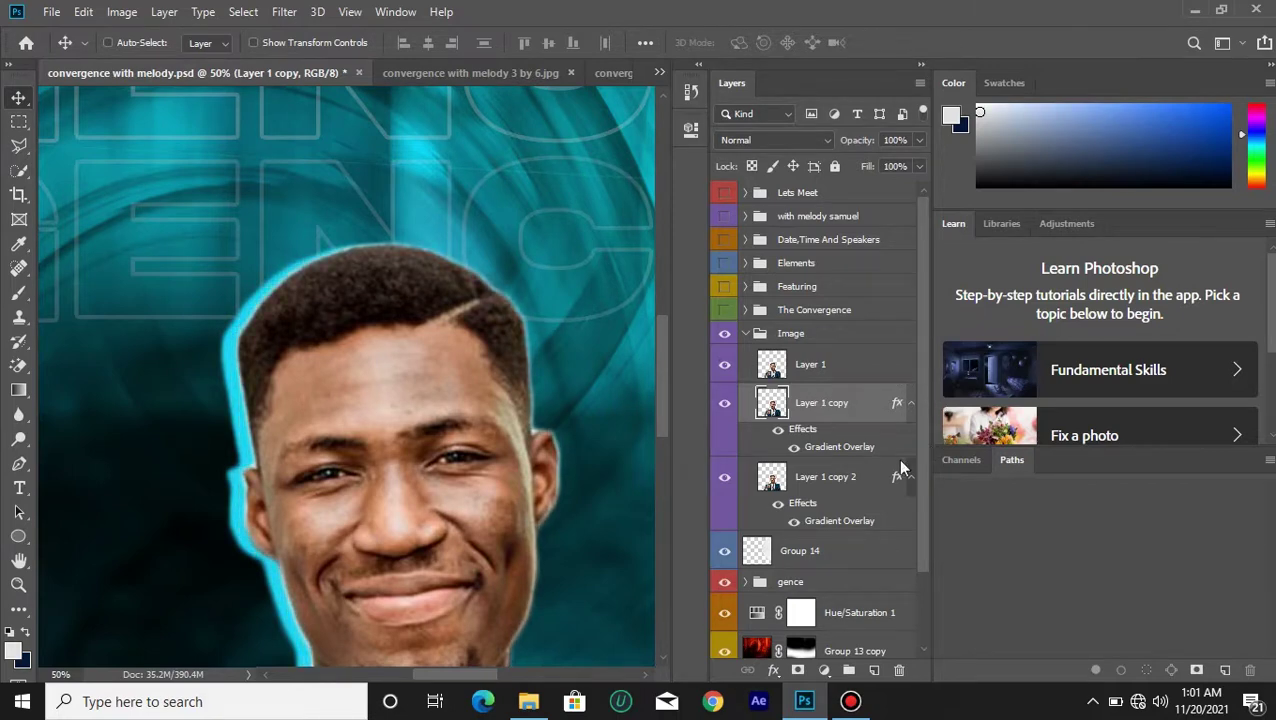
{"action": "left_click", "coordinate": [846, 478]}
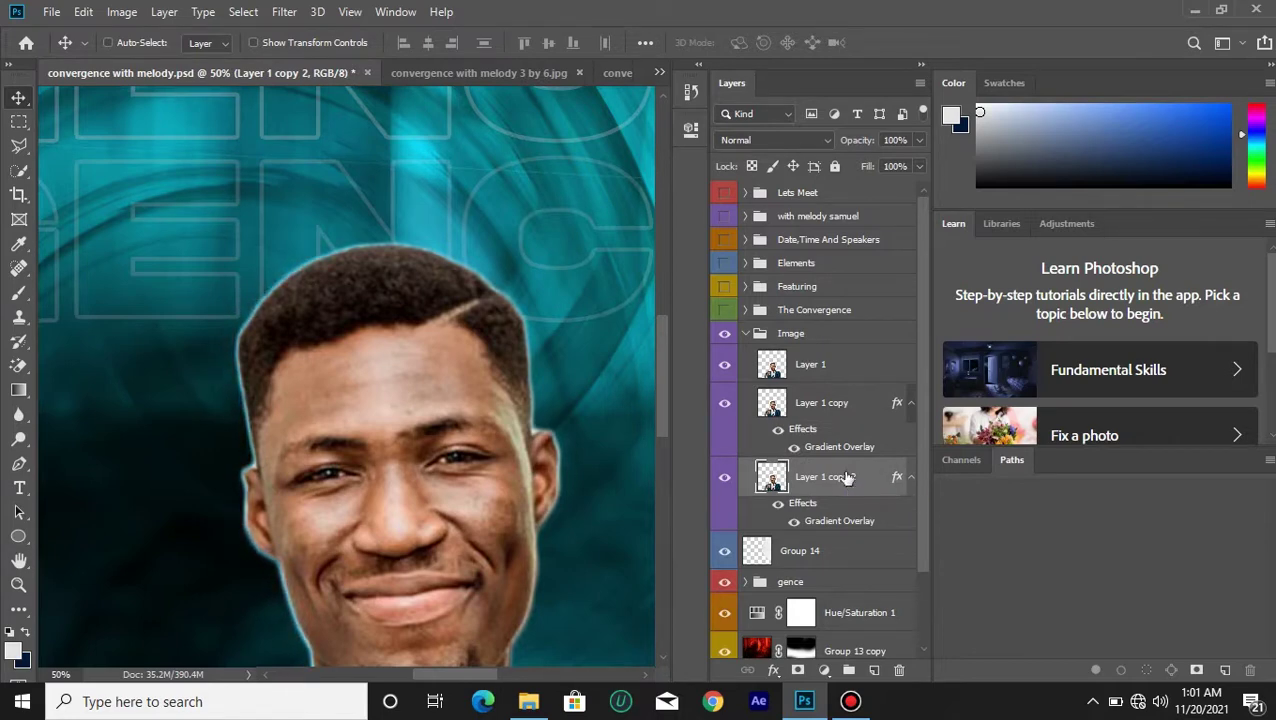
{"action": "key", "text": "ctrl+minus"}
{"action": "key", "text": "ctrl+minus"}
{"action": "key", "text": "ctrl+minus"}
{"action": "key", "text": "ctrl+minus"}
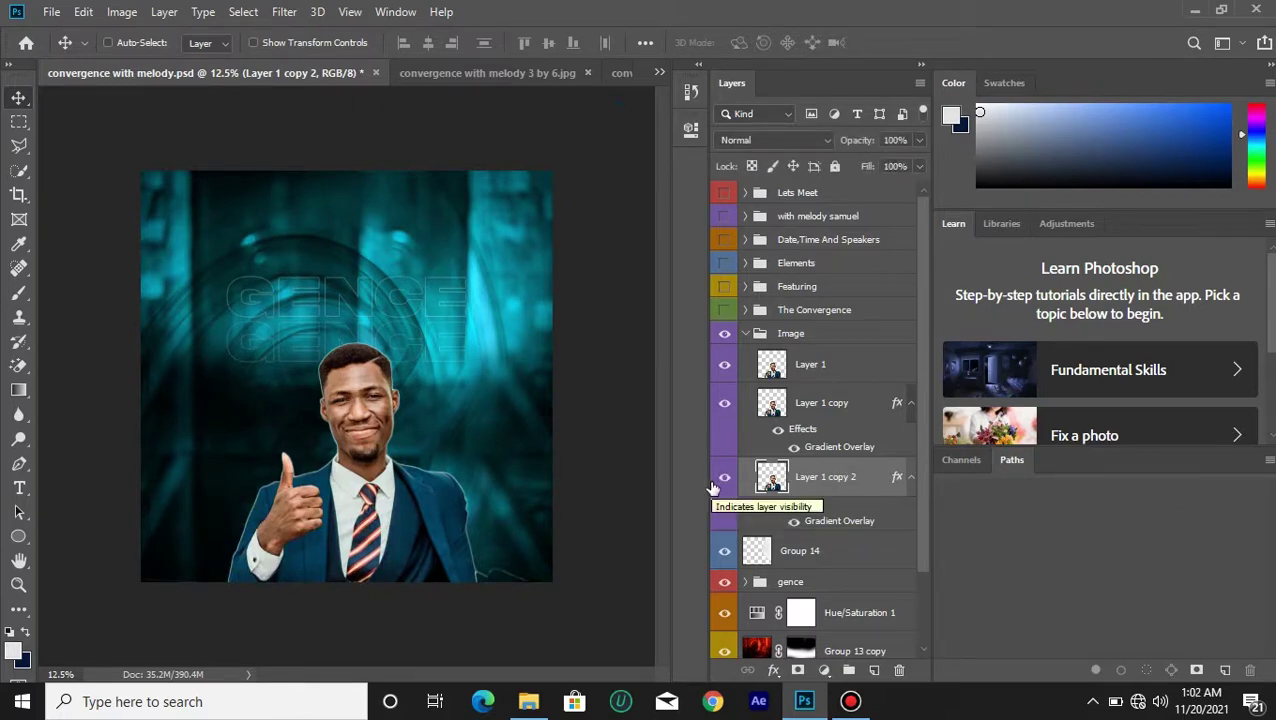
Nudge Layer 1 copy 2 leftward to expose a thin cyan rim along one side of the portrait.
{"action": "key", "text": "shift+Left"}
{"action": "key", "text": "shift+Left"}
{"action": "key", "text": "shift+Left"}
{"action": "key", "text": "shift+Left"}
{"action": "key", "text": "shift+Left"}
{"action": "key", "text": "shift+Left"}
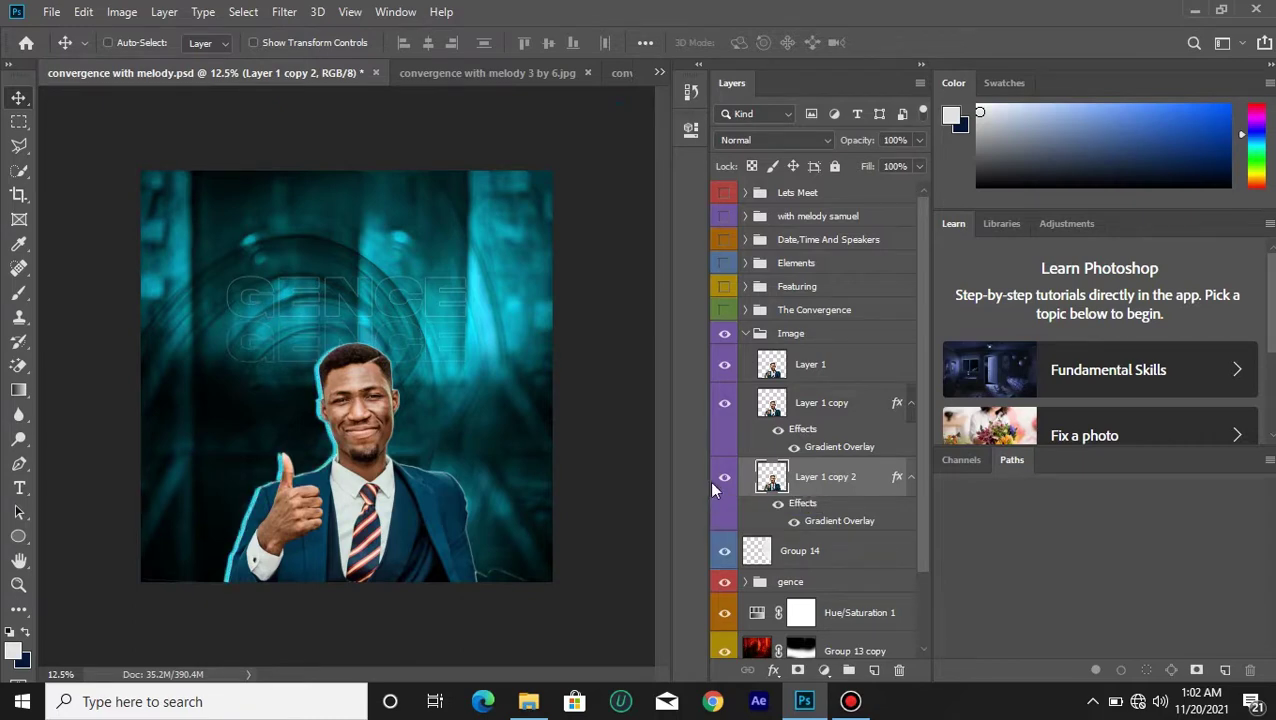
{"action": "key", "text": "shift+Right"}
{"action": "key", "text": "shift+Right"}
{"action": "key", "text": "shift+Right"}
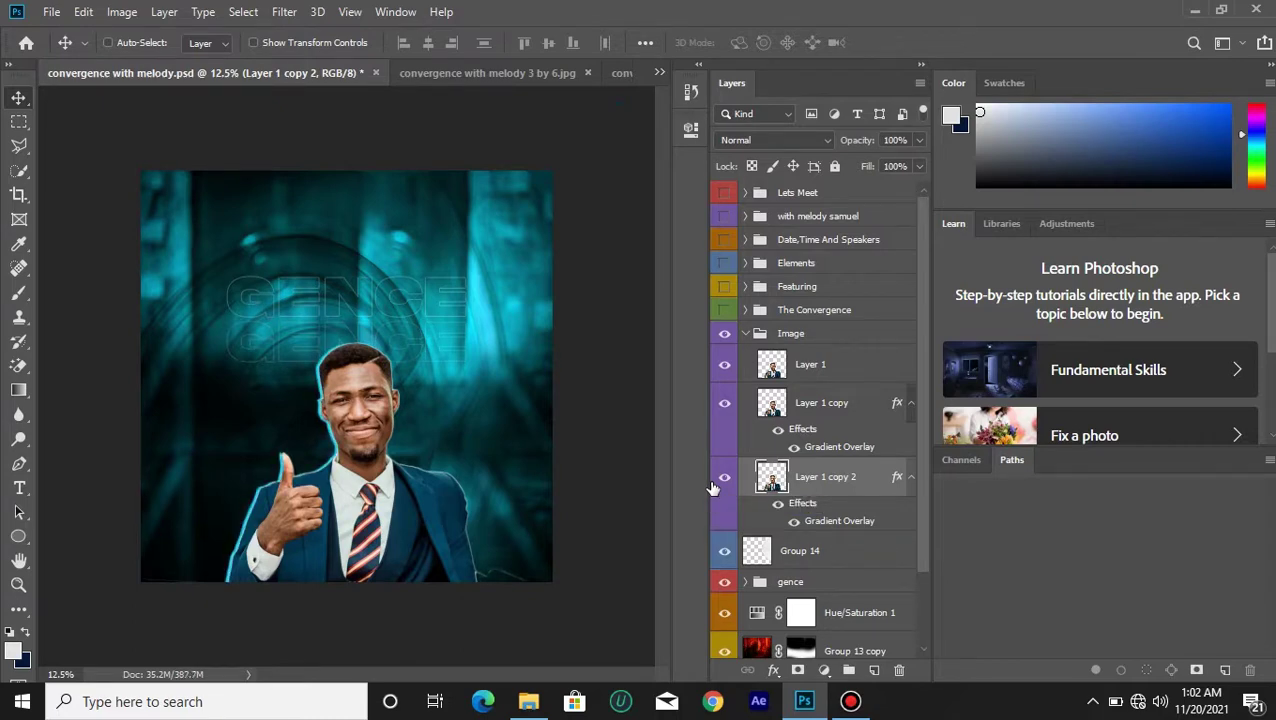
Nudge Layer 1 copy leftward to expose a thin white rim between the portrait and the cyan edge.
{"action": "left_click", "coordinate": [816, 412]}
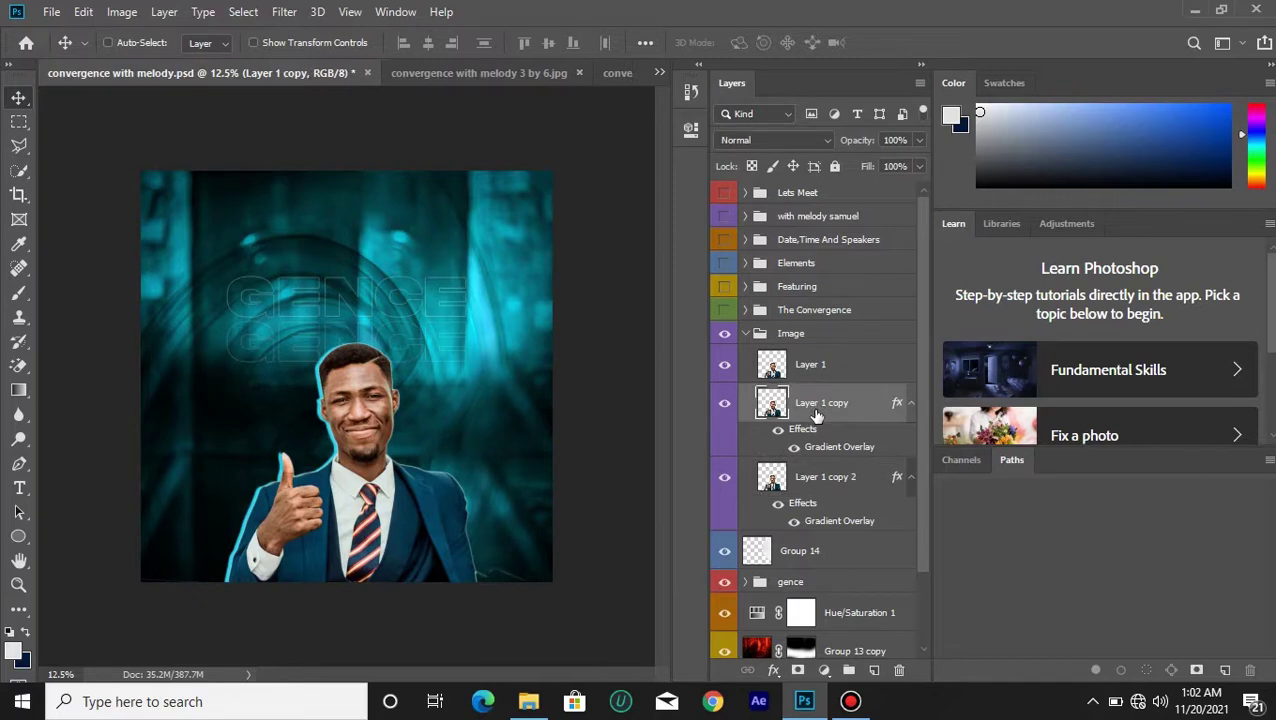
{"action": "key", "text": "shift+Left"}
{"action": "key", "text": "shift+Left"}
{"action": "key", "text": "shift+Left"}
{"action": "key", "text": "shift+Left"}
{"action": "key", "text": "shift+Left"}
{"action": "key", "text": "shift+Right"}
{"action": "key", "text": "shift+Right"}
{"action": "key", "text": "shift+Right"}
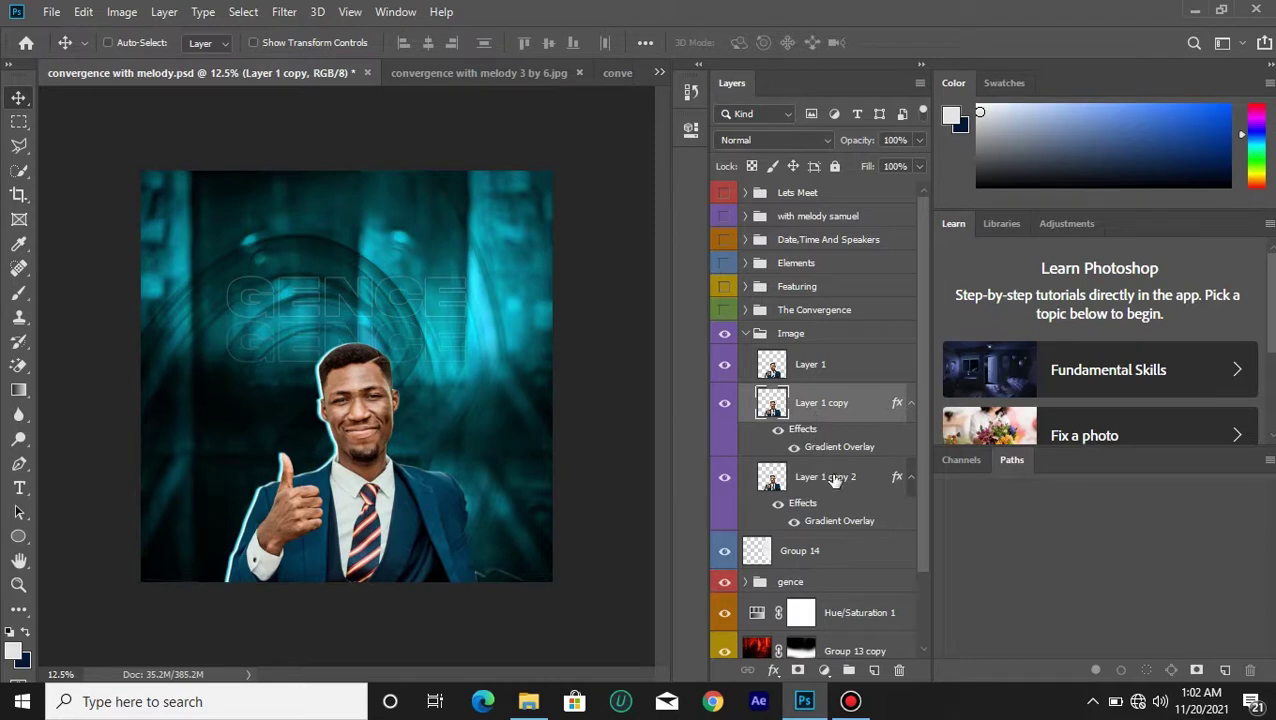
Nudge Layer 1 copy 2 and Layer 1 copy slightly further left to refine the two-tone rim light.
{"action": "left_click", "coordinate": [832, 478]}
{"action": "key", "text": "shift+Left"}
{"action": "left_click", "coordinate": [818, 415]}
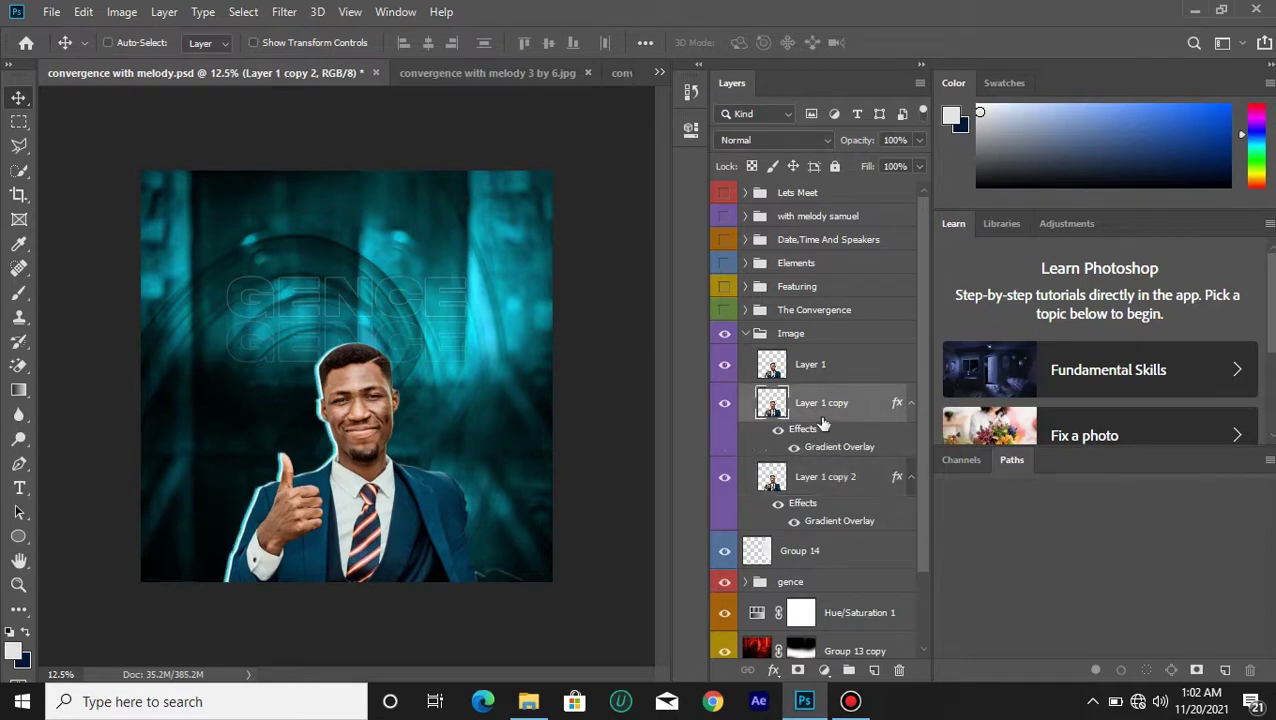
{"action": "key", "text": "shift+Left"}
{"action": "key", "text": "shift+Left"}
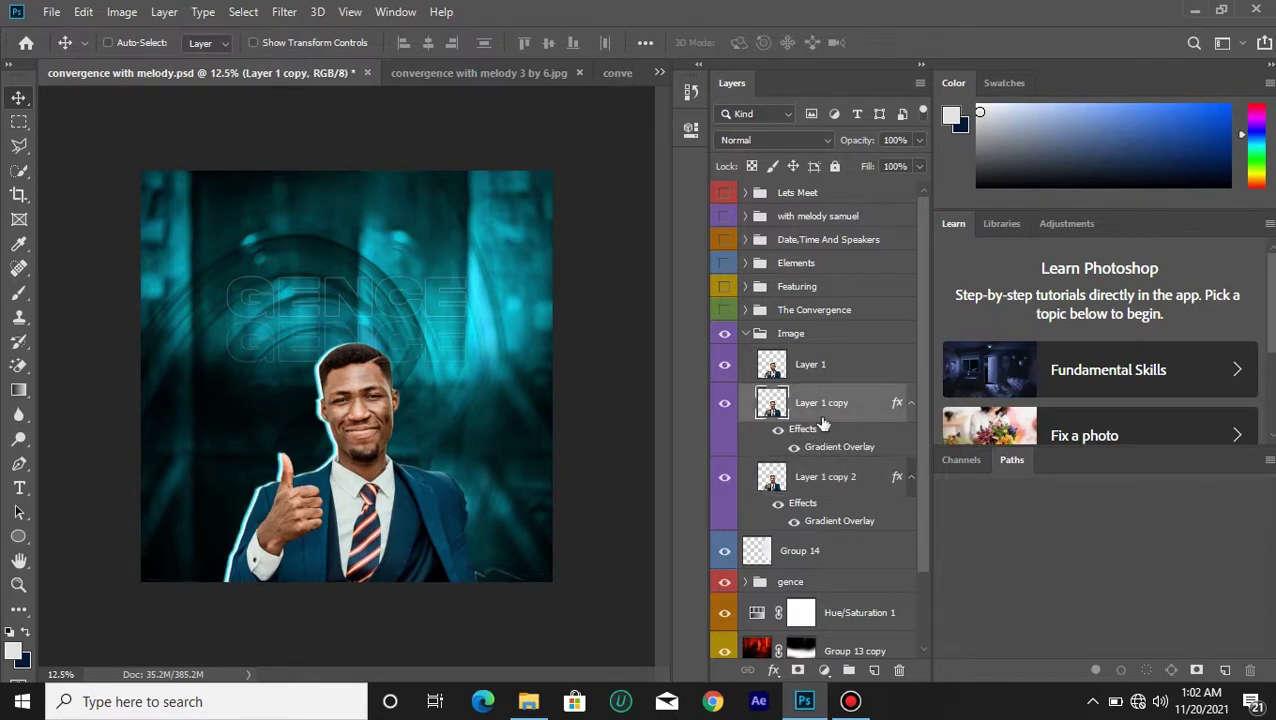
Examine the white and cyan rim light around the man up close, then fit the whole flyer in view.
{"action": "key", "text": "ctrl+plus"}
{"action": "key", "text": "ctrl+plus"}
{"action": "key", "text": "ctrl+plus"}
{"action": "key", "text": "ctrl+plus"}
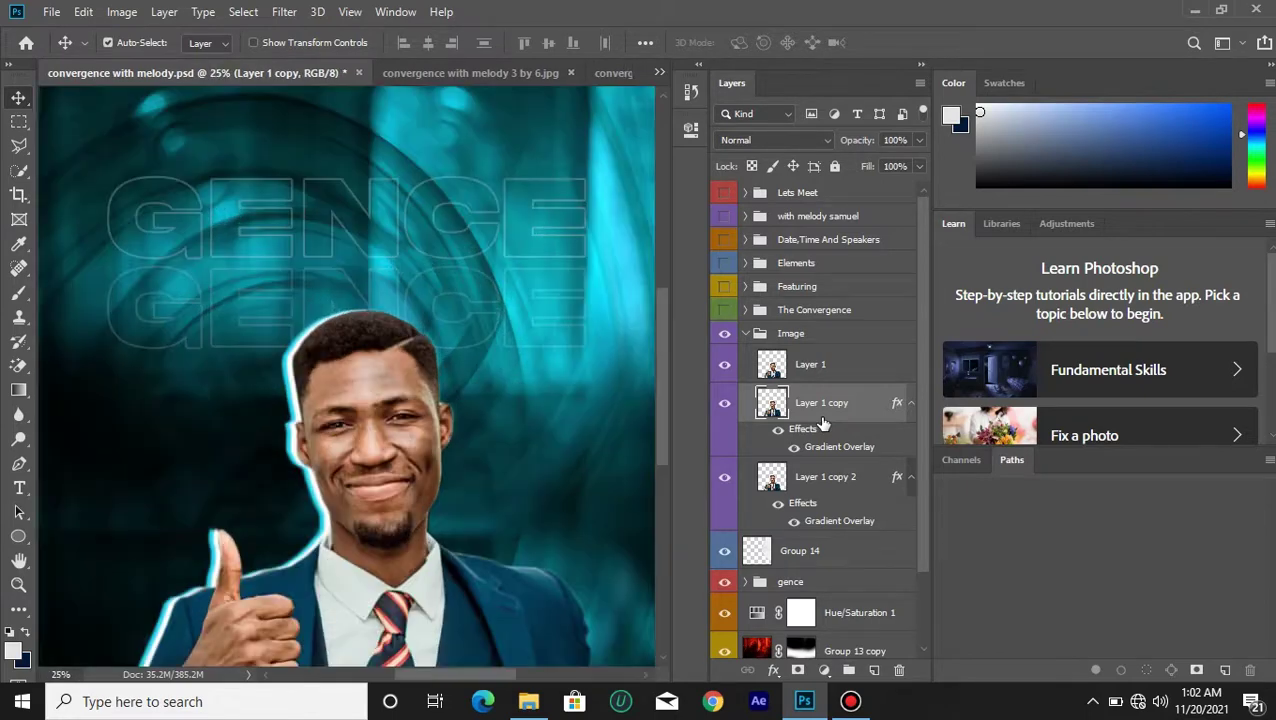
{"action": "key", "text": "ctrl+minus"}
{"action": "key", "text": "ctrl+minus"}
{"action": "key", "text": "ctrl+minus"}
{"action": "key", "text": "ctrl+minus"}
{"action": "key", "text": "ctrl+0"}
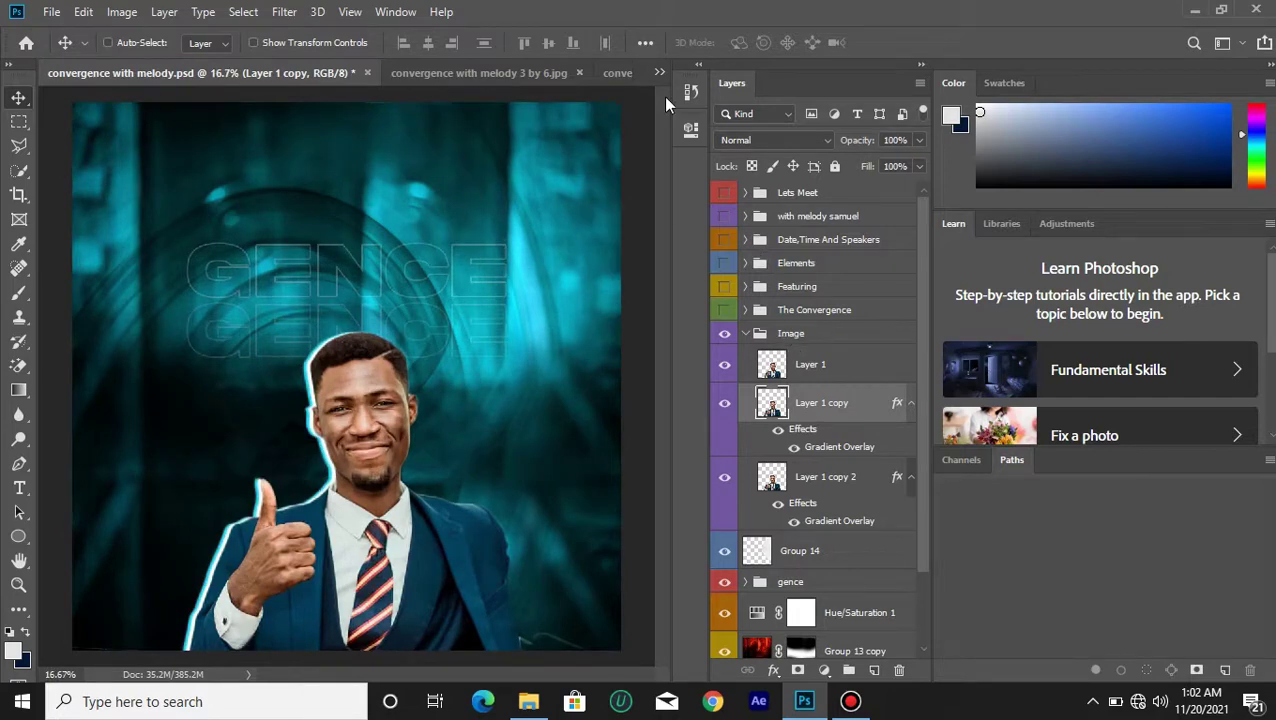
Roll the document back through its history to the earlier Layer Visibility state that includes the Ellipse 1 shape layer.
{"action": "left_click", "coordinate": [690, 91]}
{"action": "left_click_drag", "start_coordinate": [661, 153], "coordinate": [660, 136]}
{"action": "left_click", "coordinate": [617, 143]}
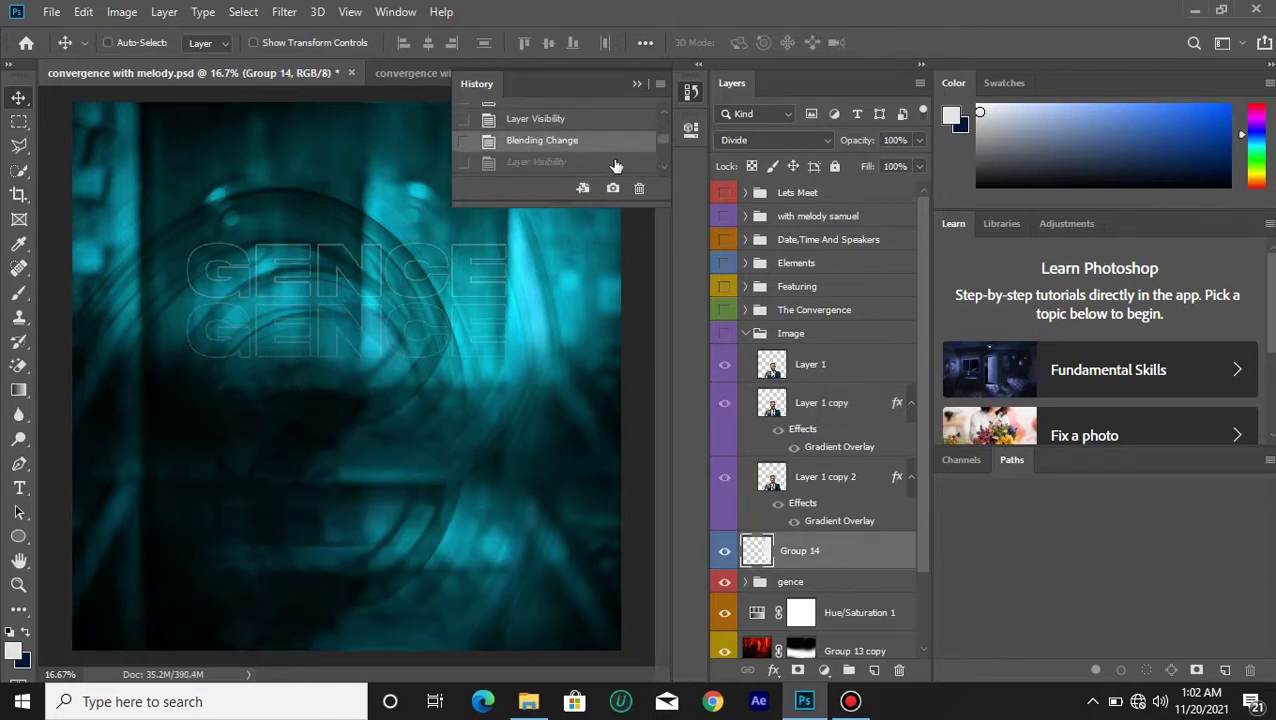
{"action": "left_click_drag", "start_coordinate": [660, 146], "coordinate": [658, 137]}
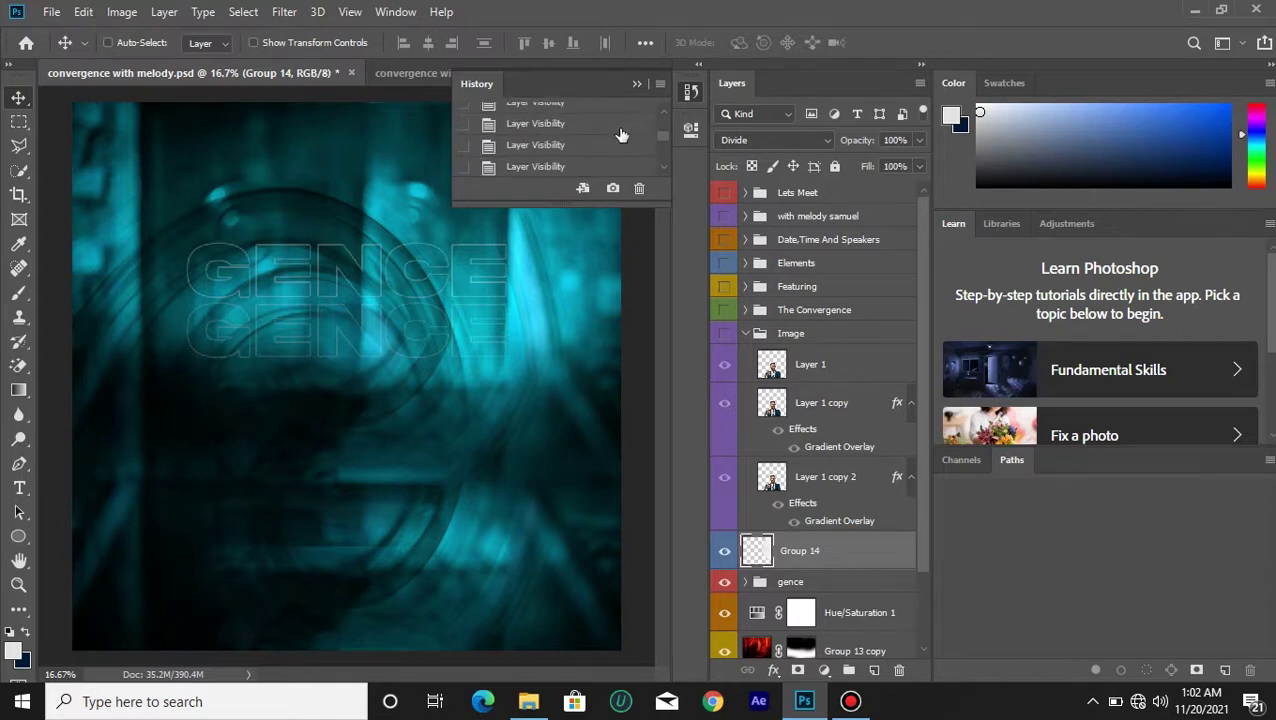
{"action": "left_click", "coordinate": [620, 126]}
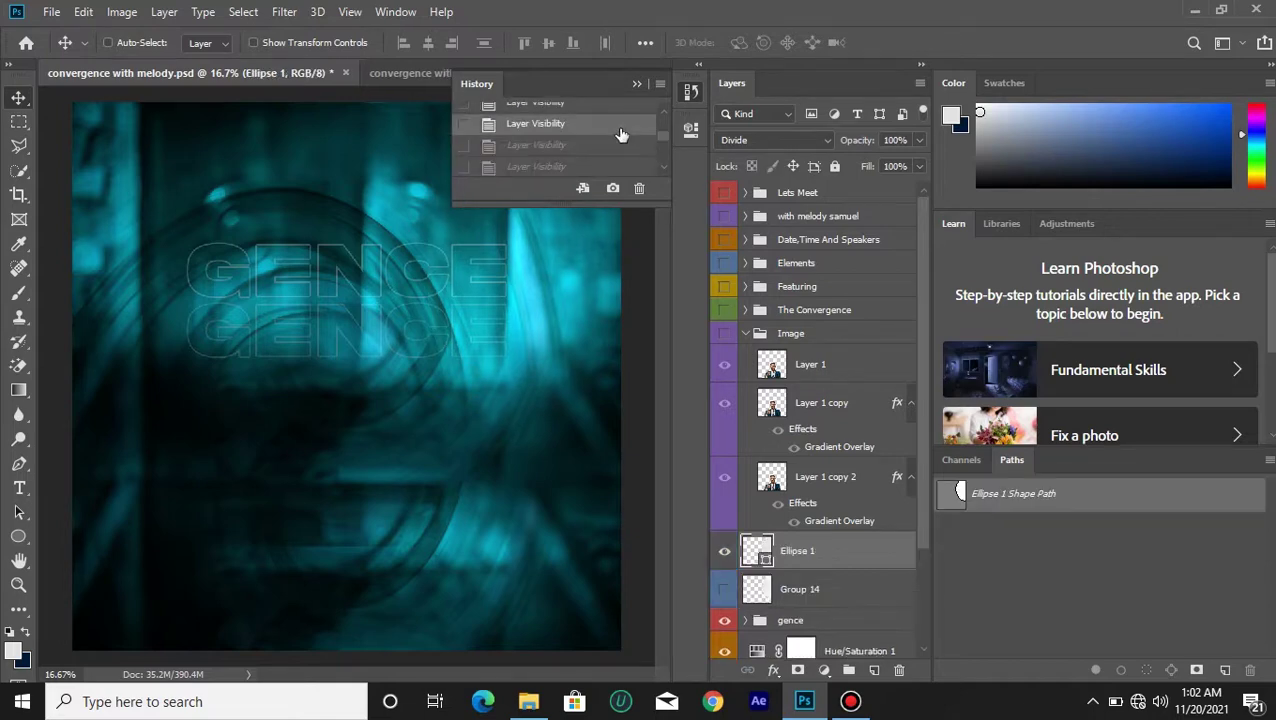
Collapse the Image group, make it visible again, and put the history list away.
{"action": "left_click", "coordinate": [745, 334]}
{"action": "left_click", "coordinate": [724, 334]}
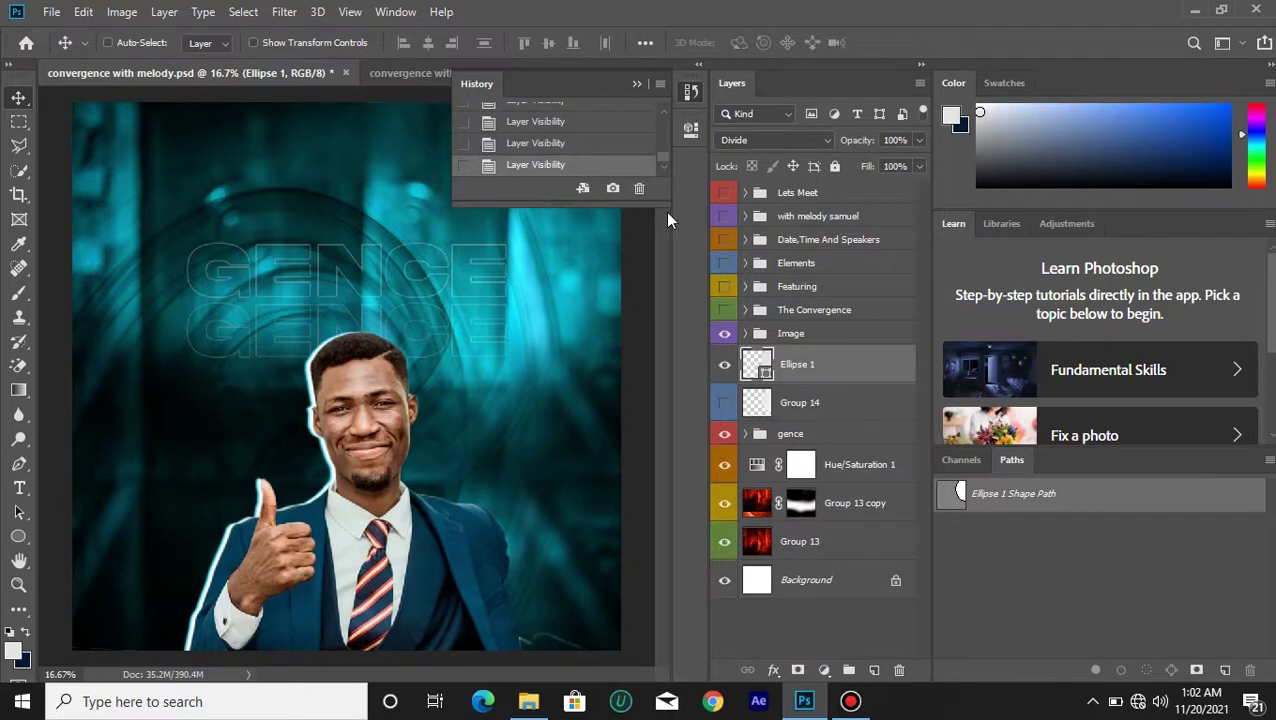
{"action": "left_click", "coordinate": [636, 84]}
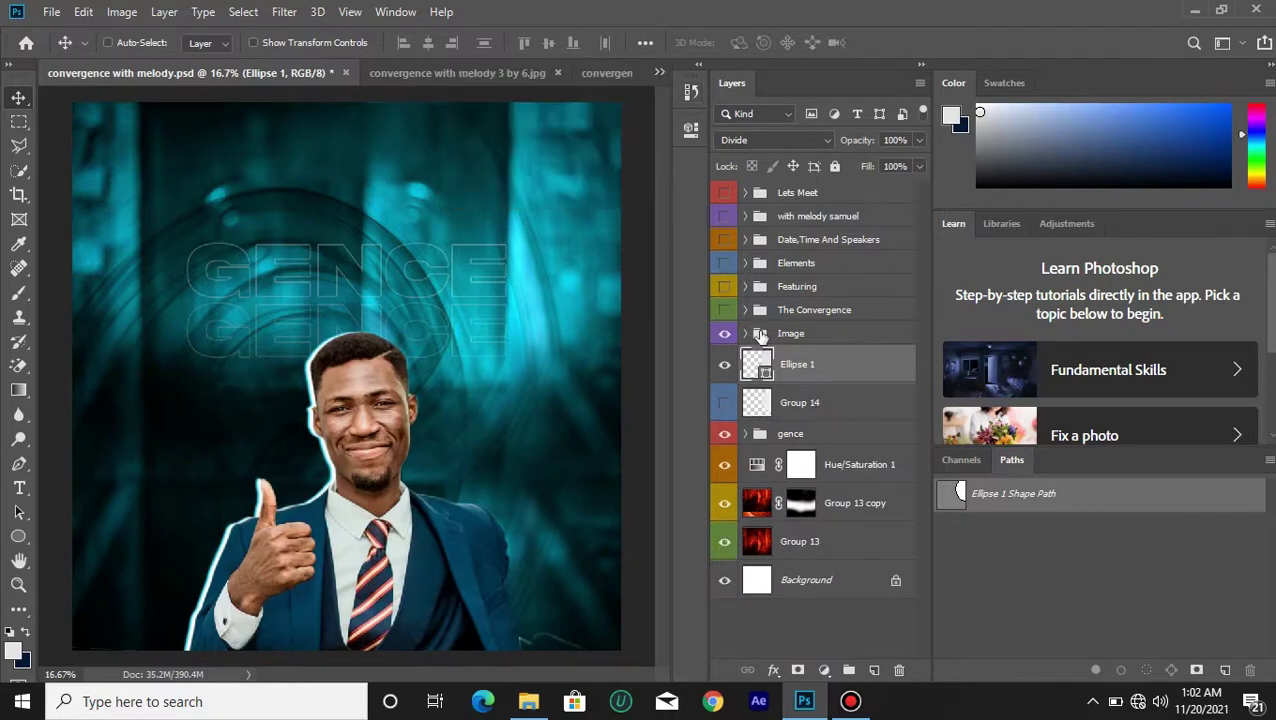
Show The Convergence group with the title lettering and bring the whole flyer into view.
{"action": "left_click", "coordinate": [826, 336]}
{"action": "left_click", "coordinate": [822, 314]}
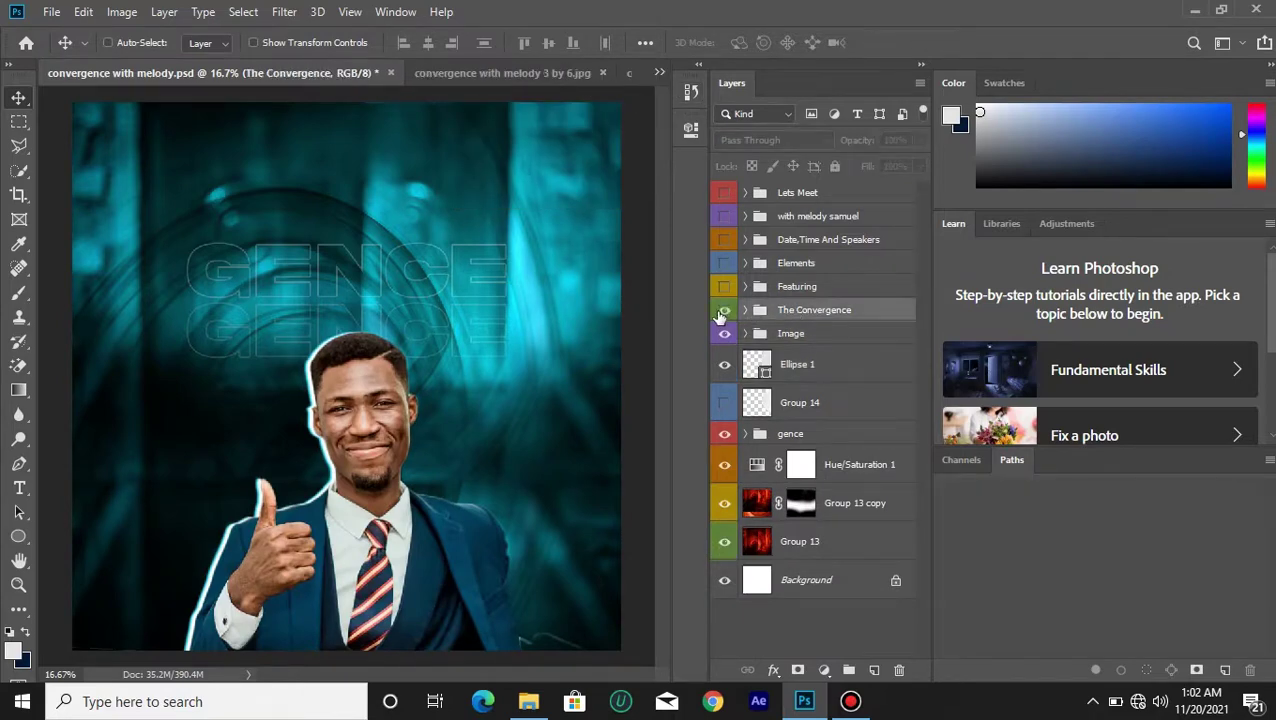
{"action": "left_click", "coordinate": [724, 311]}
{"action": "key", "text": "ctrl+minus"}
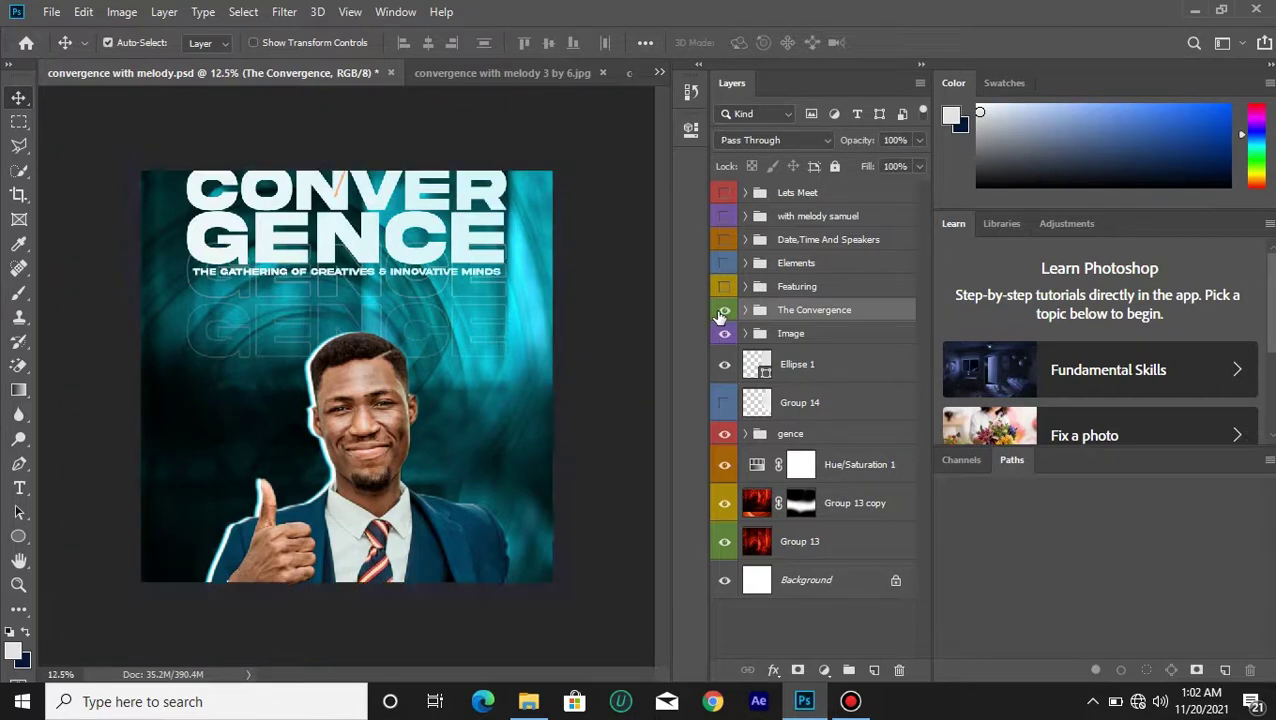
{"action": "key", "text": "ctrl+minus"}
{"action": "key", "text": "ctrl+plus"}
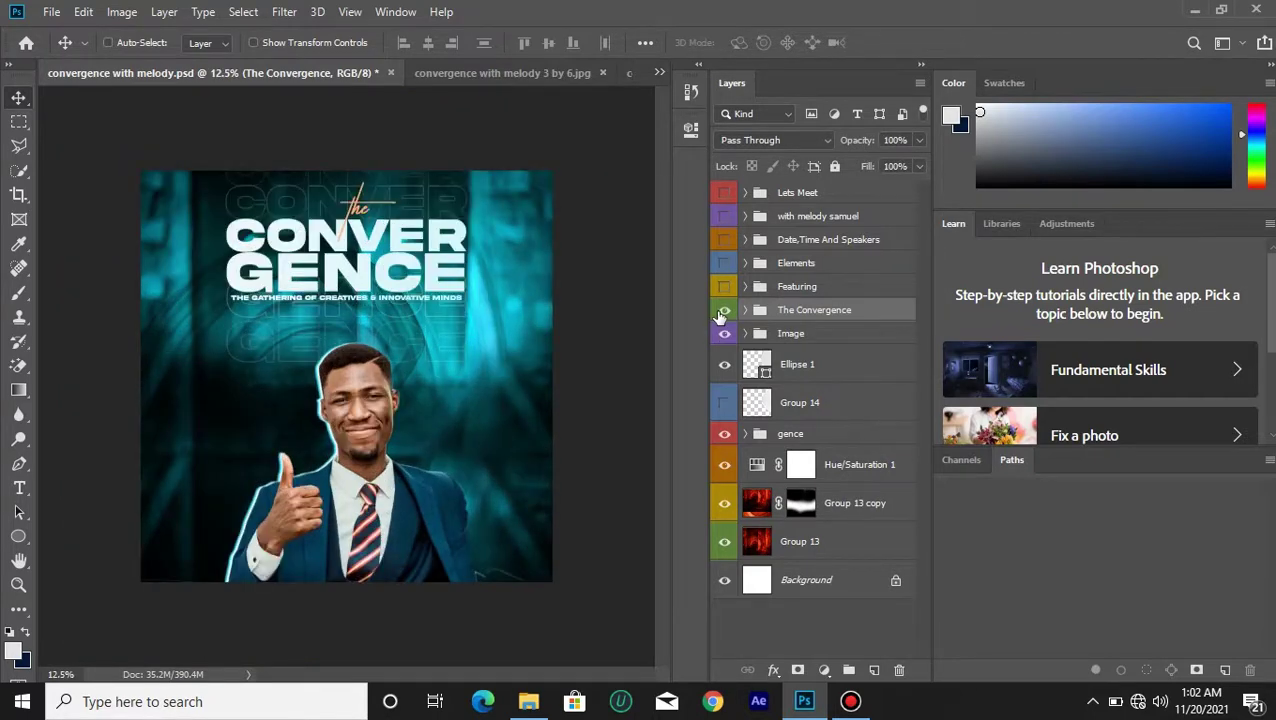
Toggle the Image group and The Convergence group off and on to compare what each adds to the flyer.
{"action": "left_click", "coordinate": [790, 335]}
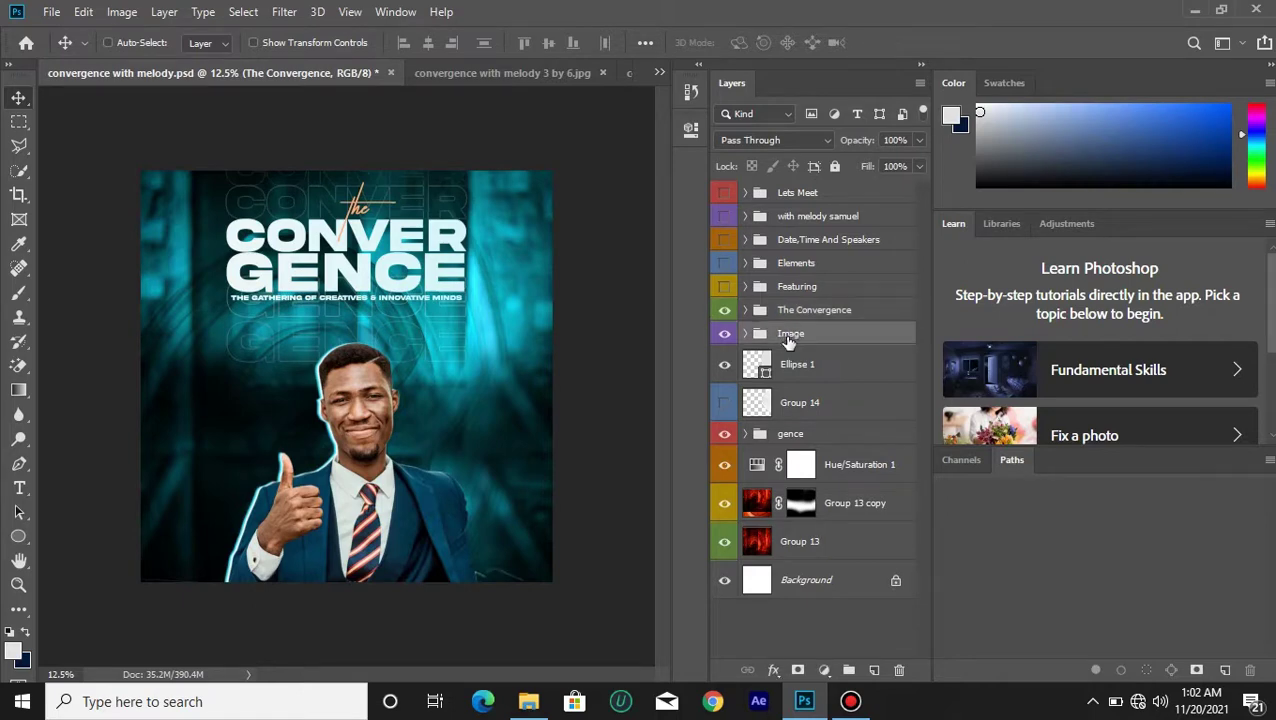
{"action": "left_click", "coordinate": [725, 336]}
{"action": "left_click", "coordinate": [725, 336]}
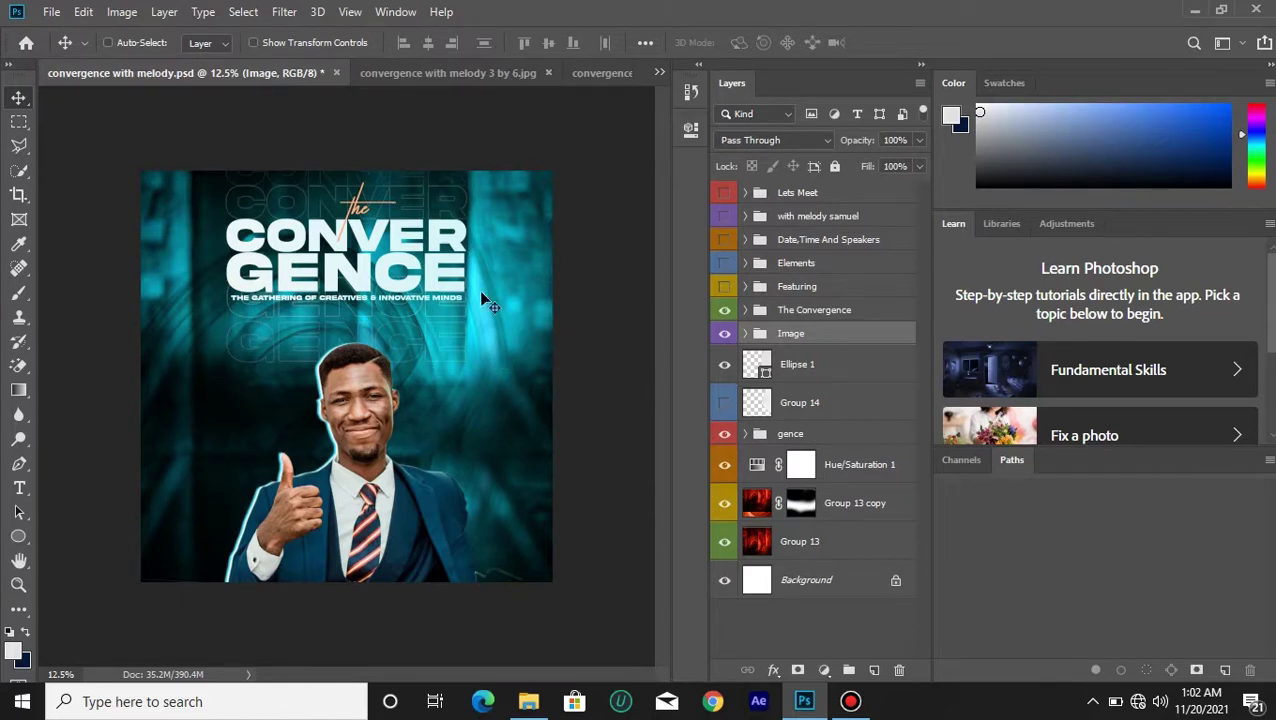
{"action": "left_click", "coordinate": [801, 318]}
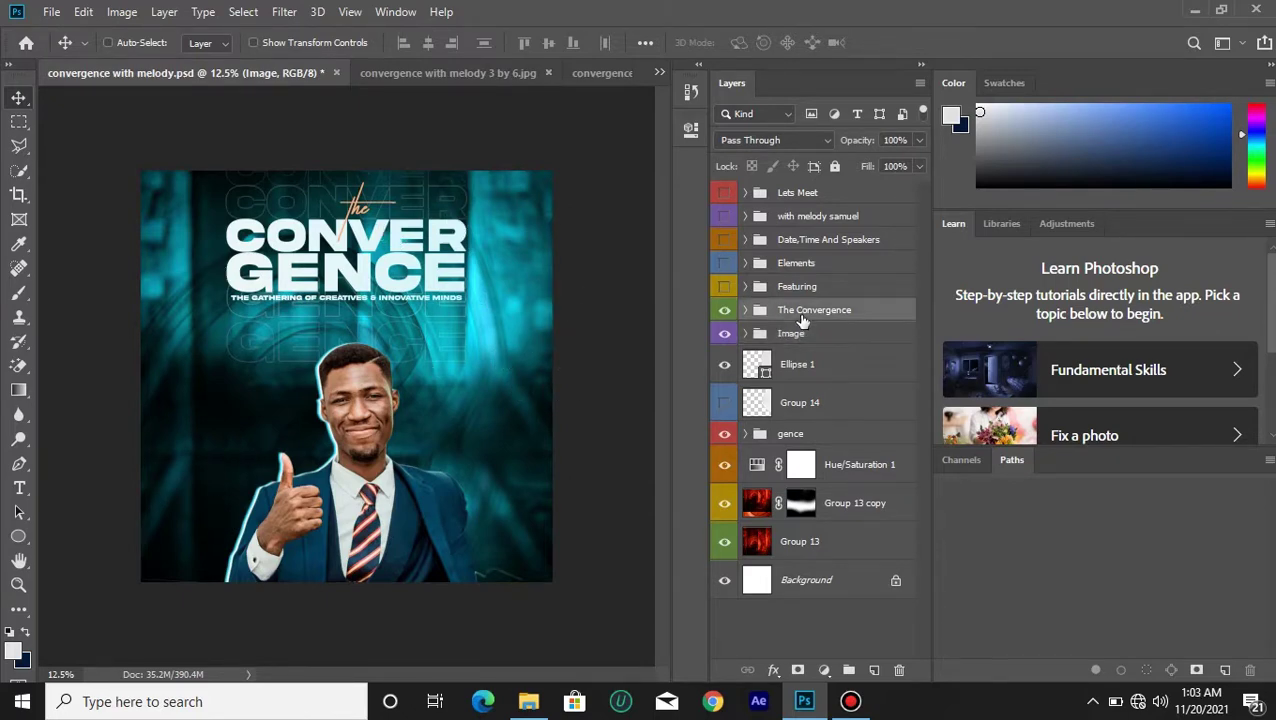
{"action": "left_click", "coordinate": [724, 310]}
{"action": "left_click", "coordinate": [724, 310]}
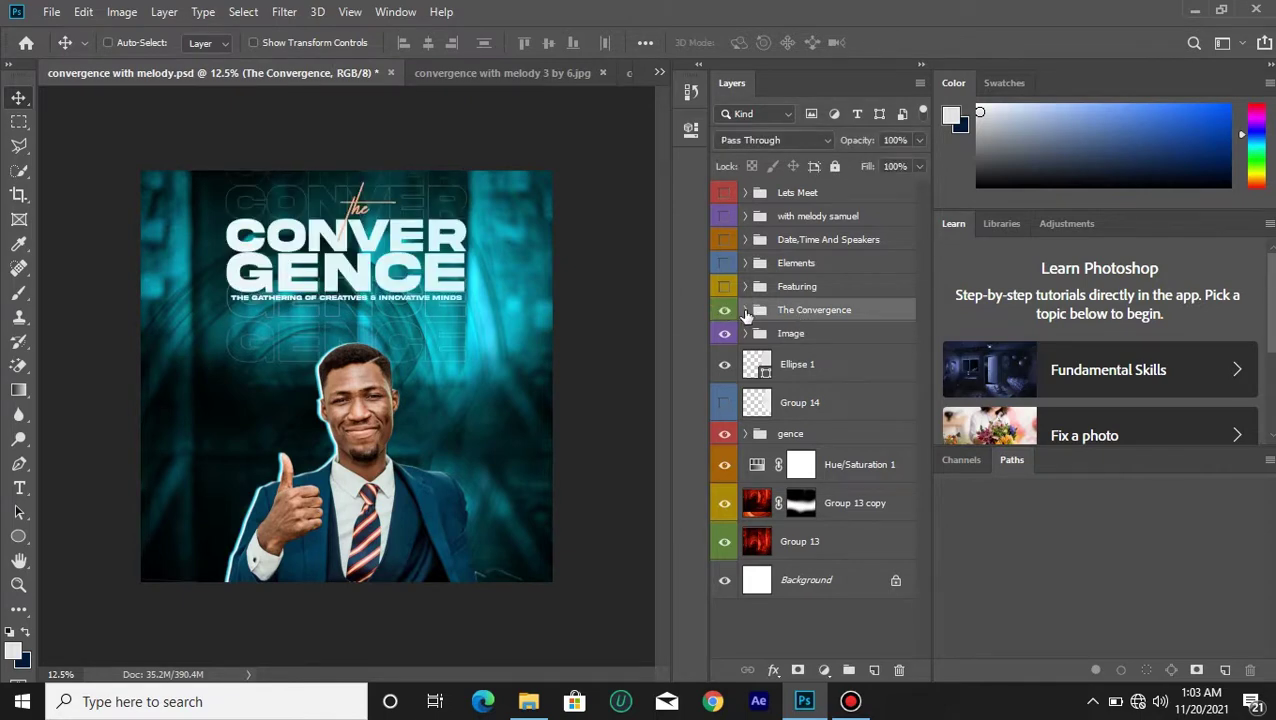
Expand The Convergence group and display the Character settings of its text layer The.
{"action": "left_click", "coordinate": [745, 310]}
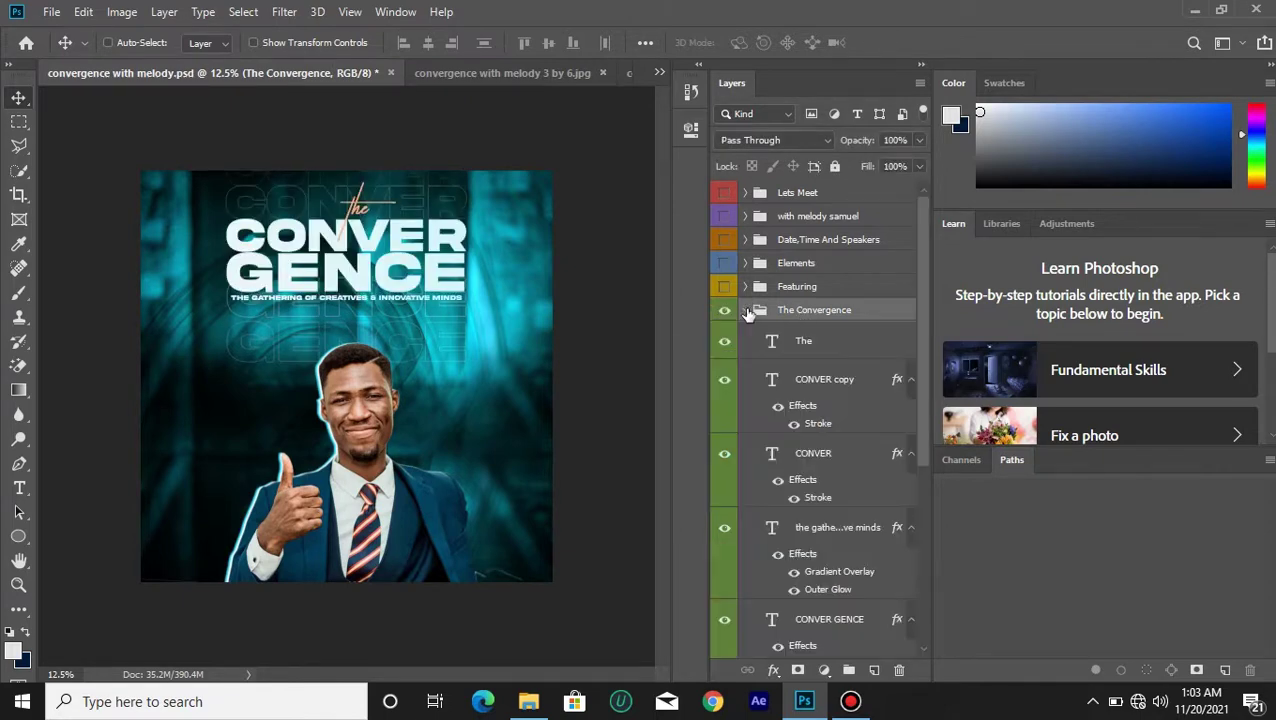
{"action": "left_click", "coordinate": [803, 342]}
{"action": "left_click", "coordinate": [390, 13]}
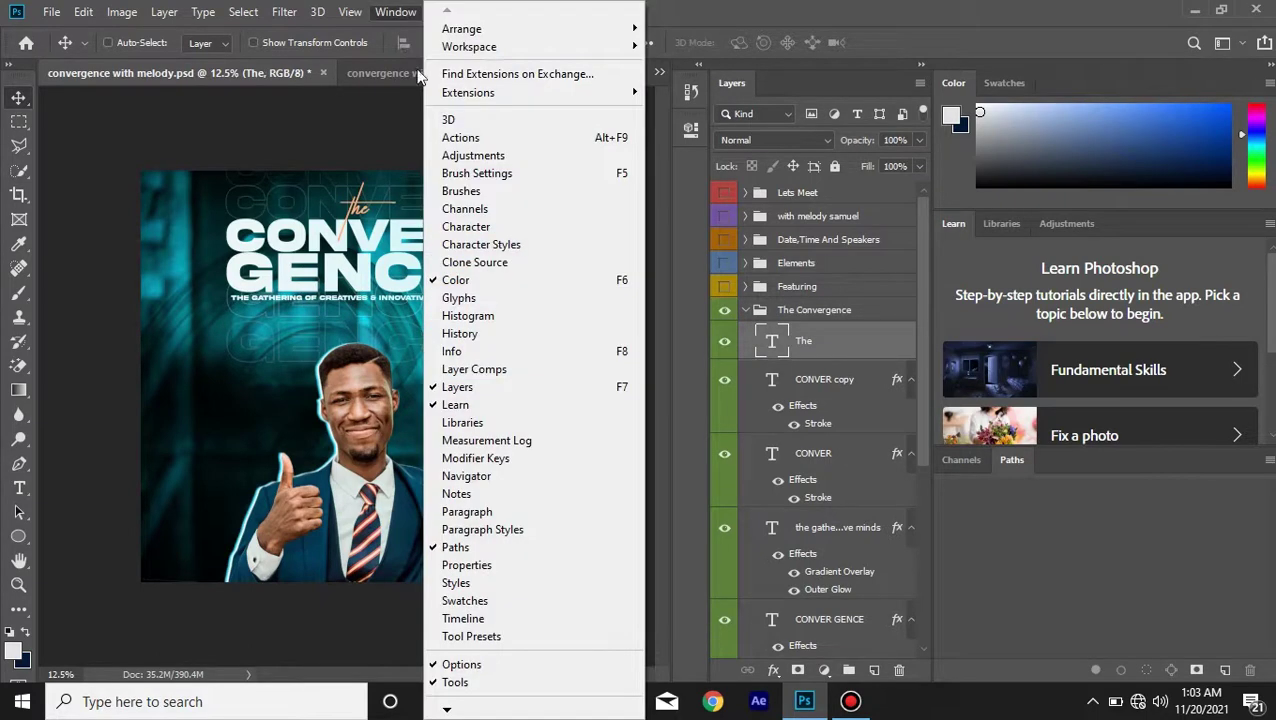
{"action": "left_click", "coordinate": [480, 229]}
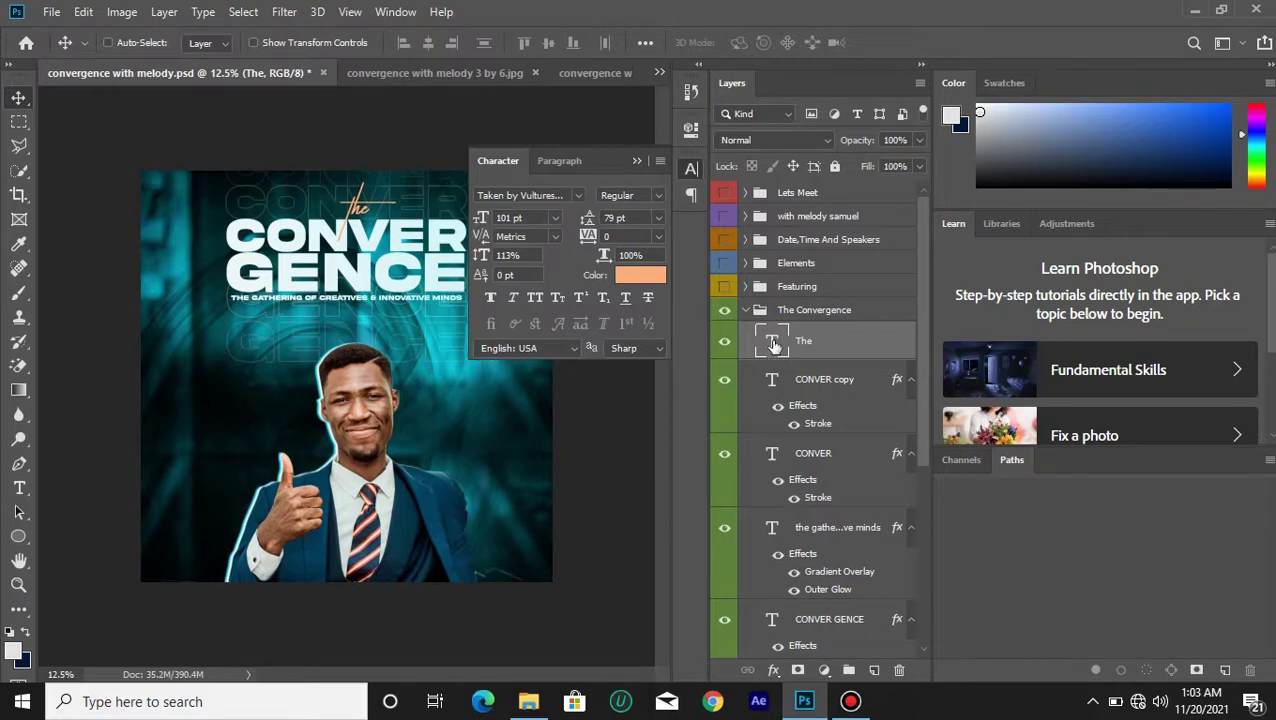
Toggle the text layer The off and on, and check its text color without changing it.
{"action": "left_click", "coordinate": [727, 346]}
{"action": "left_click", "coordinate": [726, 346]}
{"action": "left_click", "coordinate": [726, 345]}
{"action": "left_click", "coordinate": [726, 345]}
{"action": "left_click", "coordinate": [652, 275]}
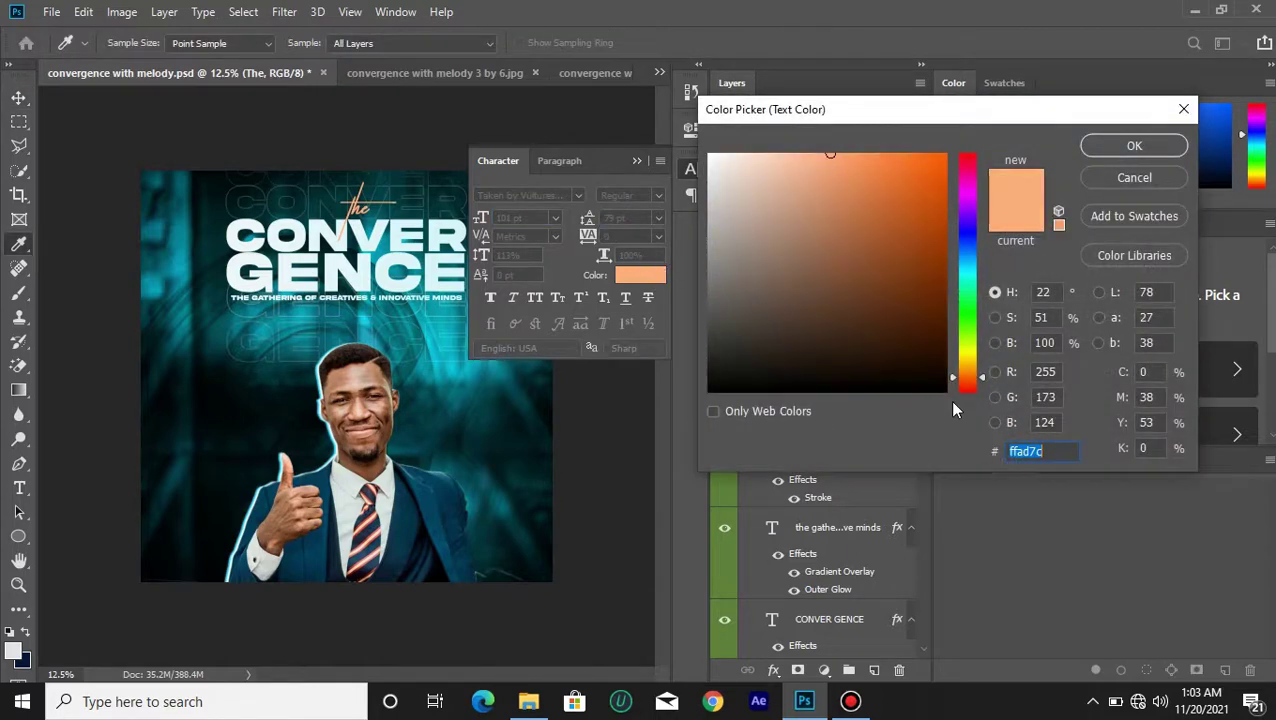
{"action": "left_click", "coordinate": [1076, 452]}
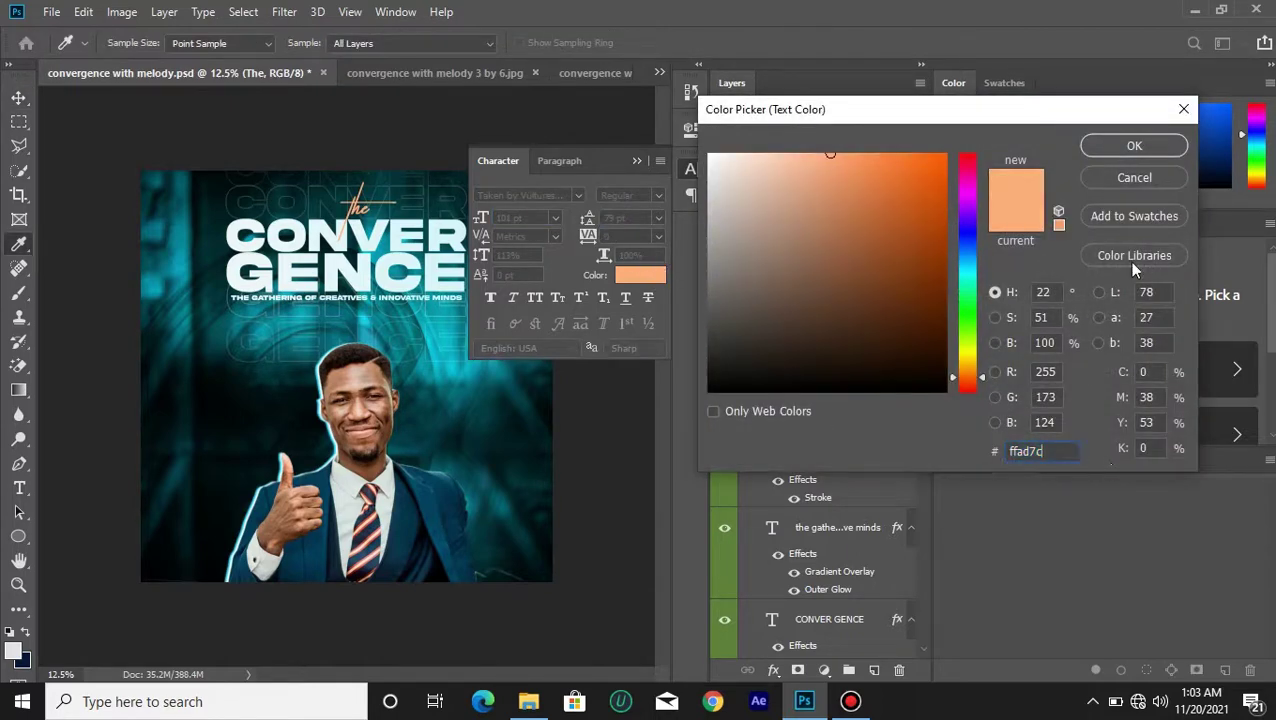
{"action": "left_click", "coordinate": [1150, 178]}
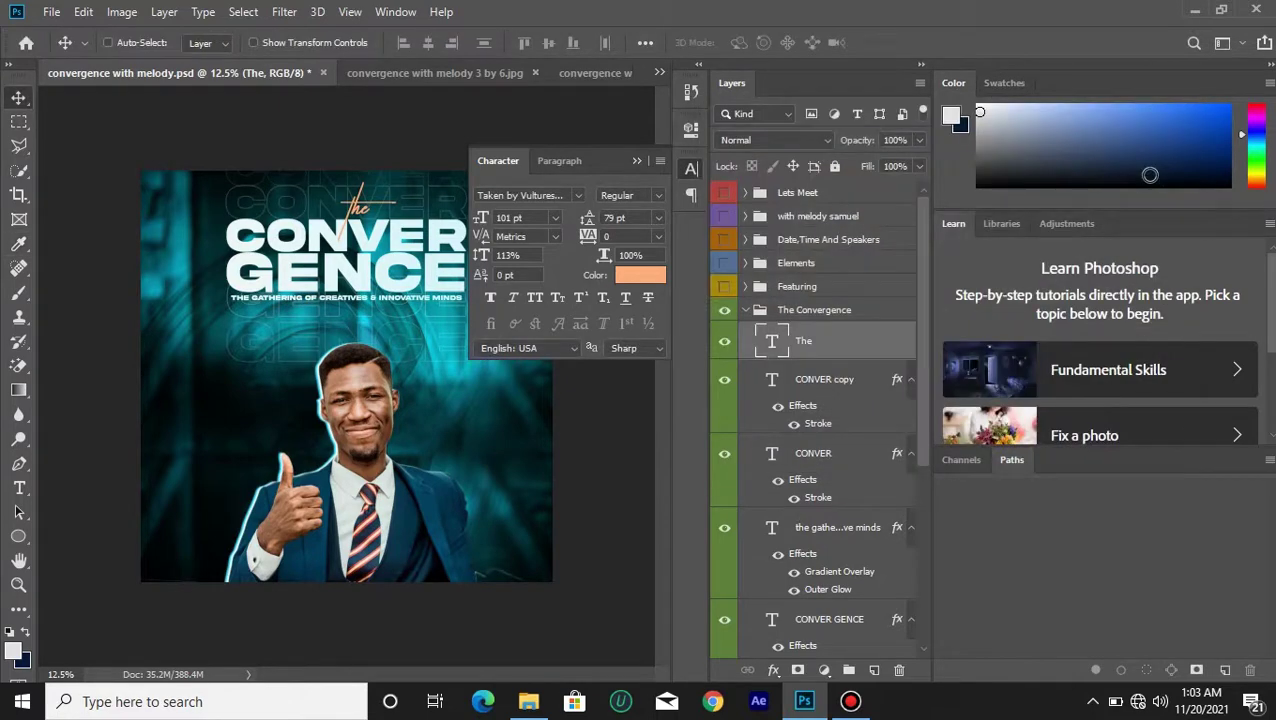
Examine the portrait's face, collar, tie and rim light up close, and bring the whole flyer back into view.
{"action": "key", "text": "ctrl+plus"}
{"action": "key", "text": "ctrl+plus"}
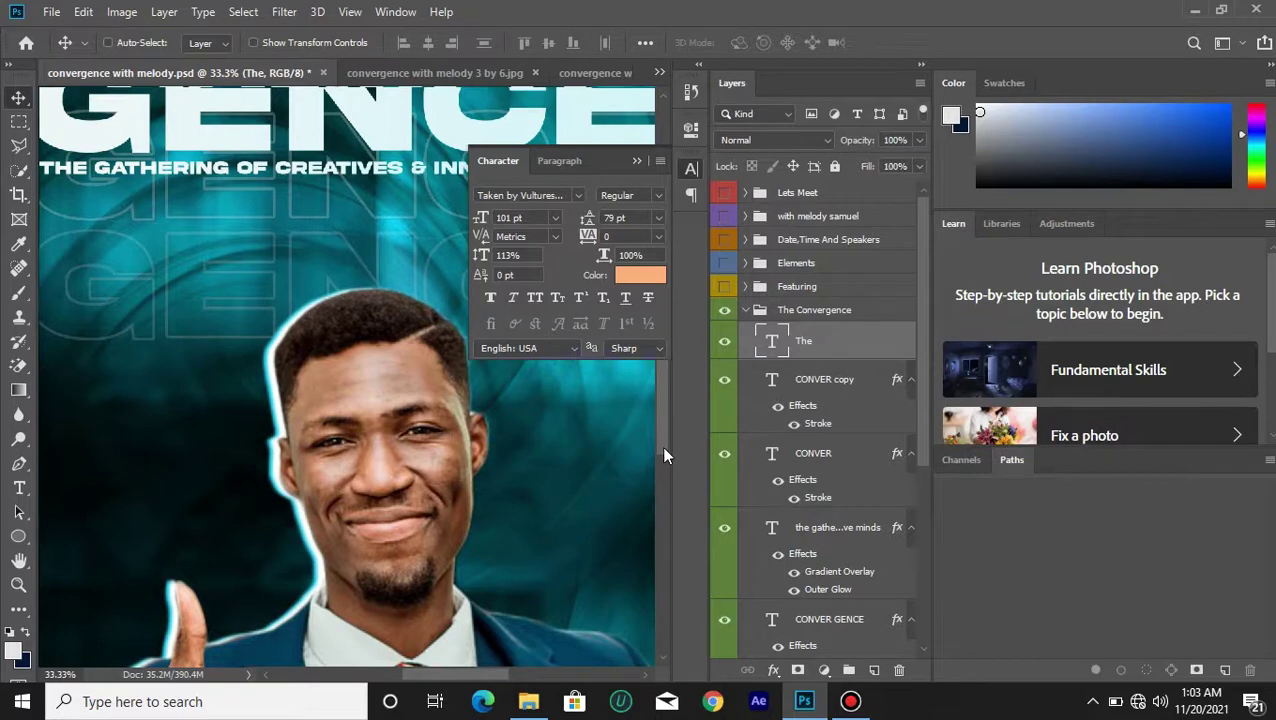
{"action": "left_click_drag", "start_coordinate": [664, 449], "coordinate": [664, 514]}
{"action": "key", "text": "ctrl+plus"}
{"action": "key", "text": "ctrl+plus"}
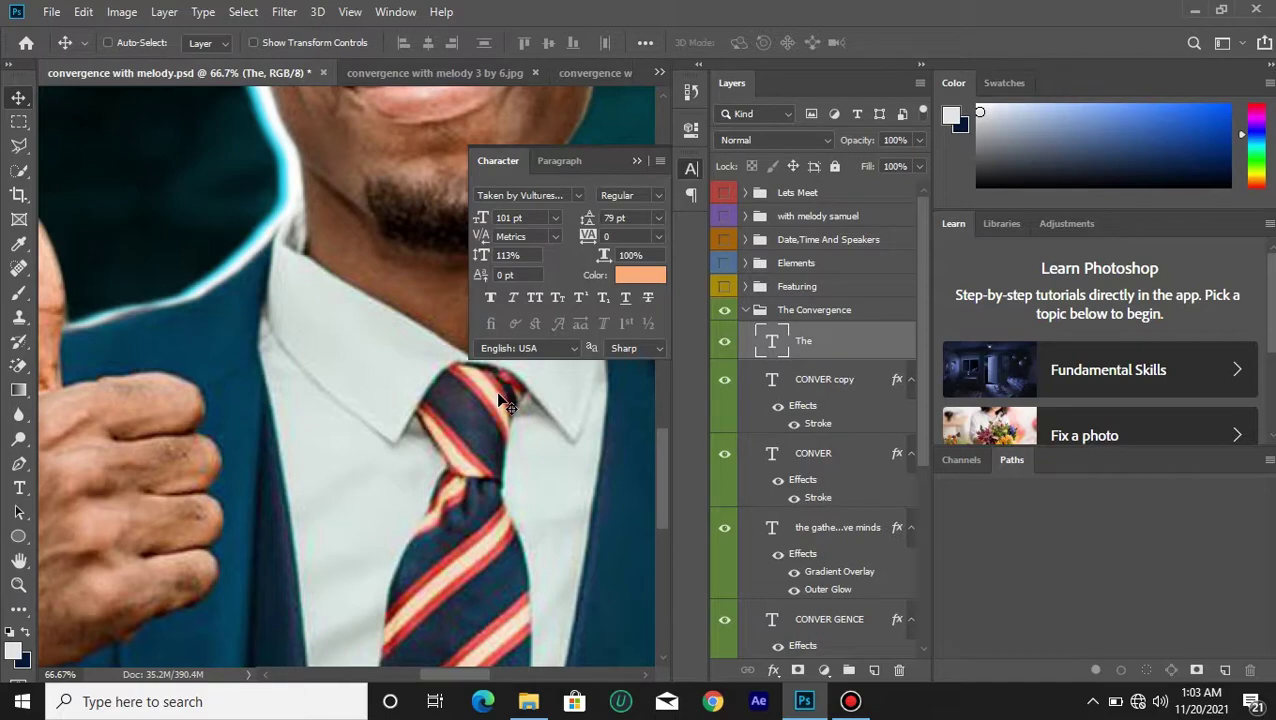
{"action": "key", "text": "ctrl+minus"}
{"action": "key", "text": "ctrl+minus"}
{"action": "key", "text": "ctrl+minus"}
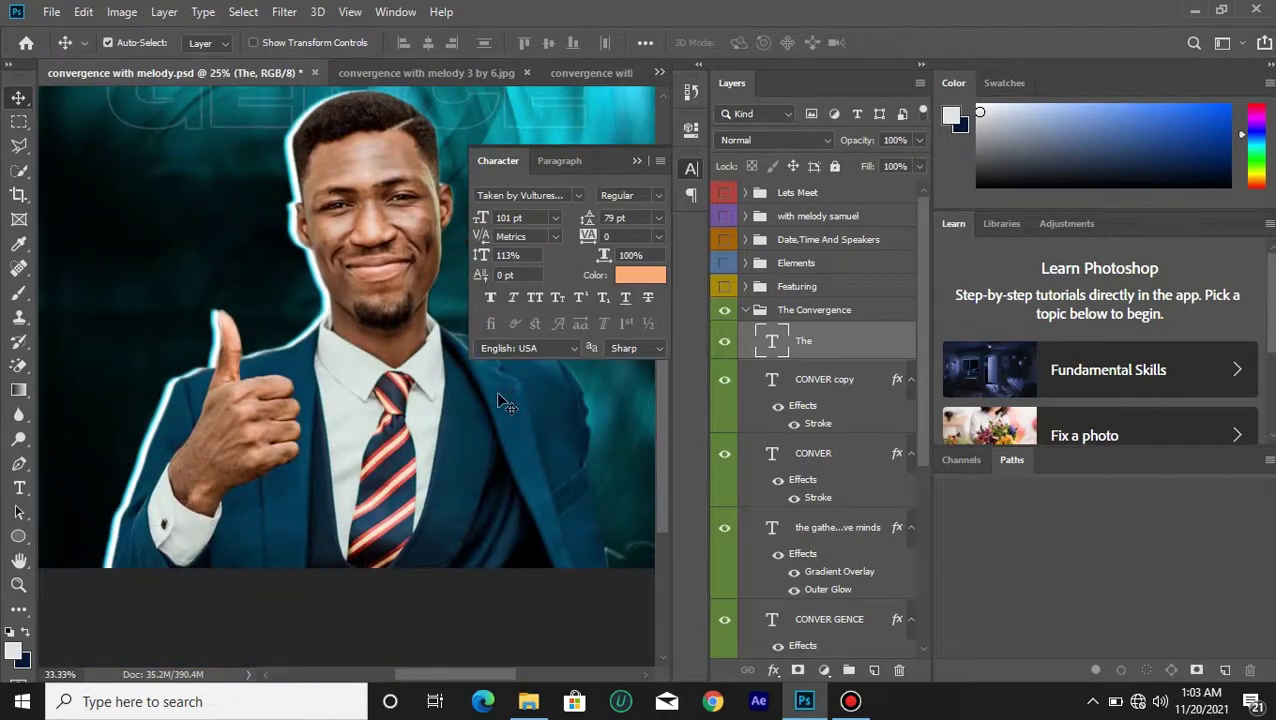
{"action": "key", "text": "ctrl+plus"}
{"action": "key", "text": "ctrl+plus"}
{"action": "key", "text": "ctrl+plus"}
{"action": "key", "text": "ctrl+minus"}
{"action": "key", "text": "ctrl+minus"}
{"action": "key", "text": "ctrl+minus"}
{"action": "key", "text": "ctrl+minus"}
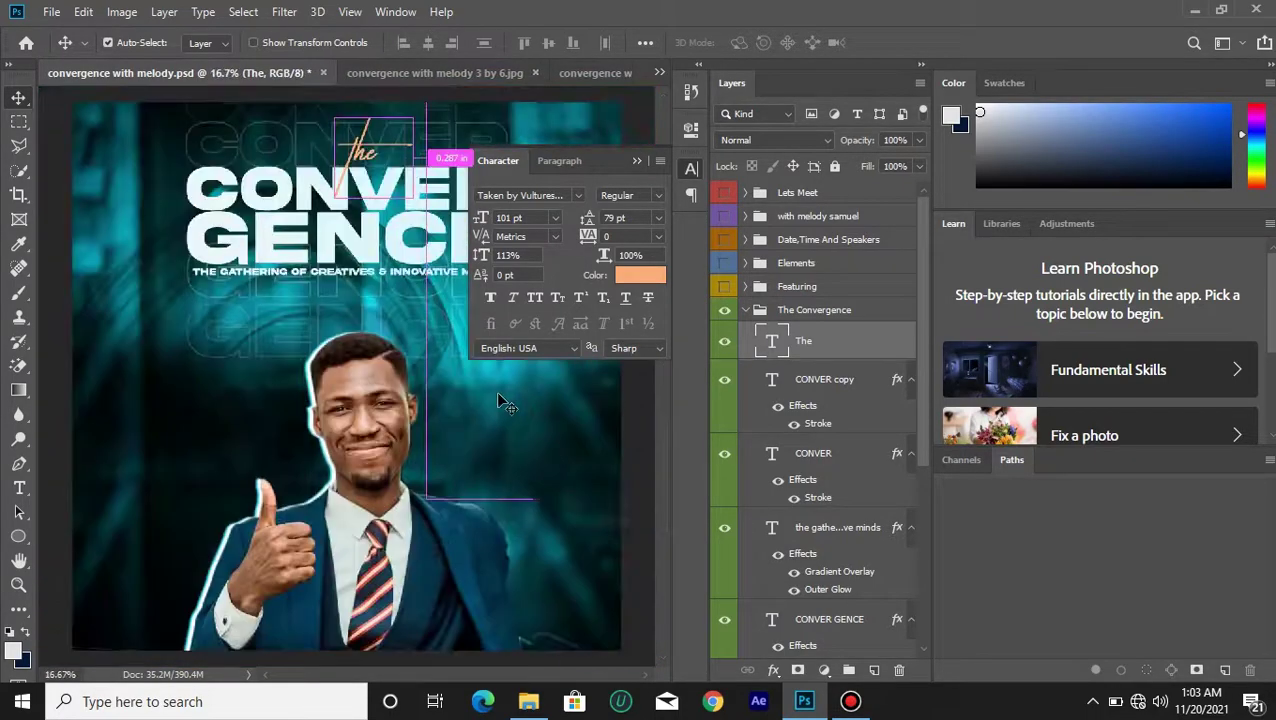
{"action": "key", "text": "ctrl+minus"}
{"action": "key", "text": "ctrl+plus"}
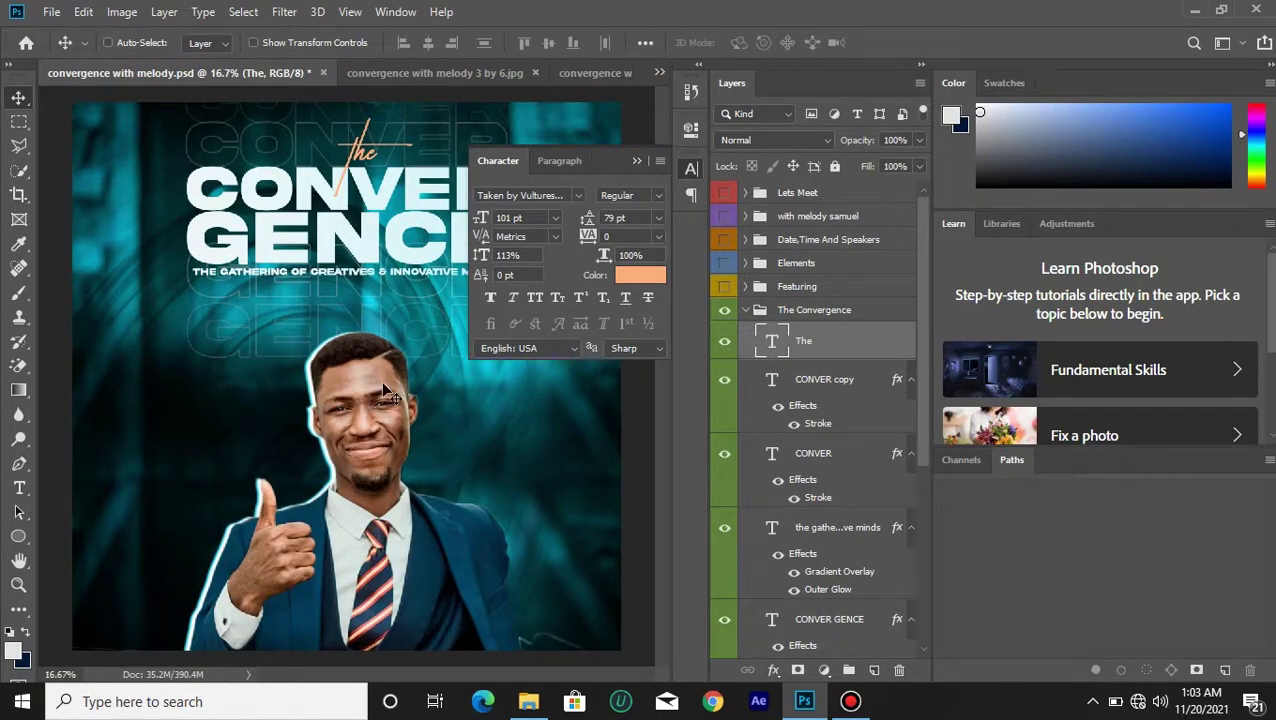
{"action": "key", "text": "ctrl+minus"}
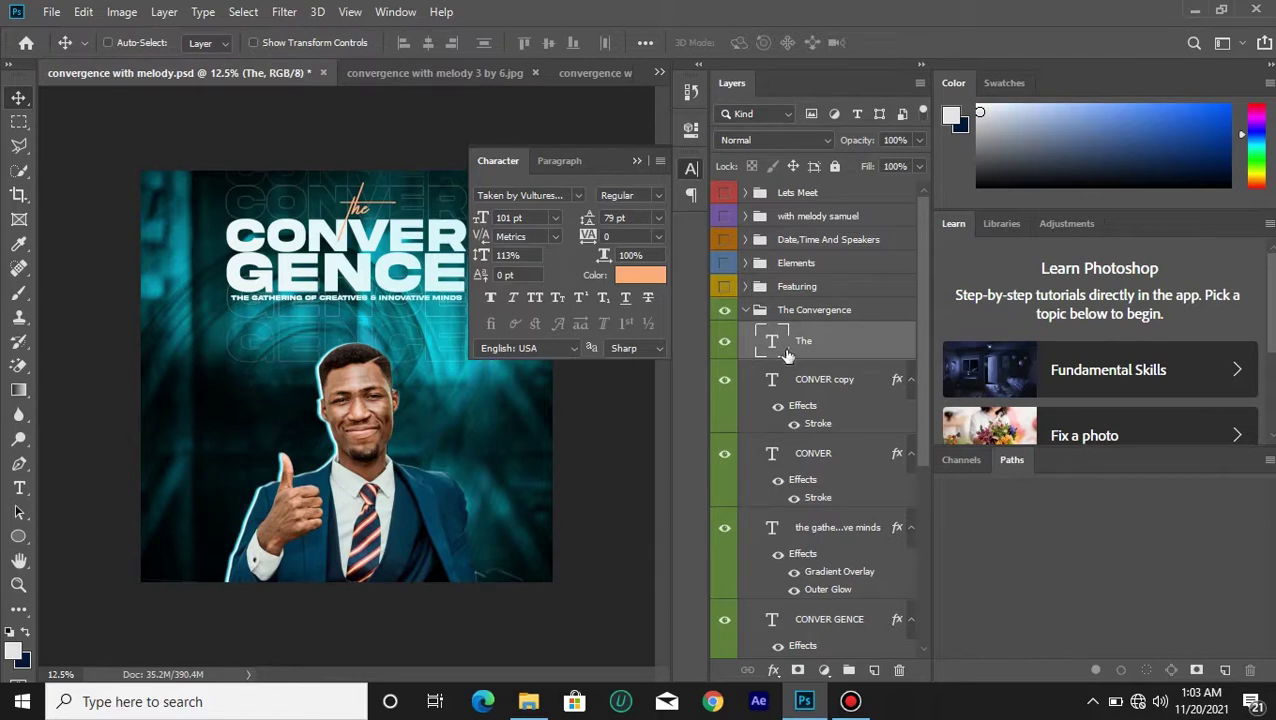
Raise the opacity of the text layers CONVER copy and CONVER to 100%.
{"action": "left_click", "coordinate": [745, 388]}
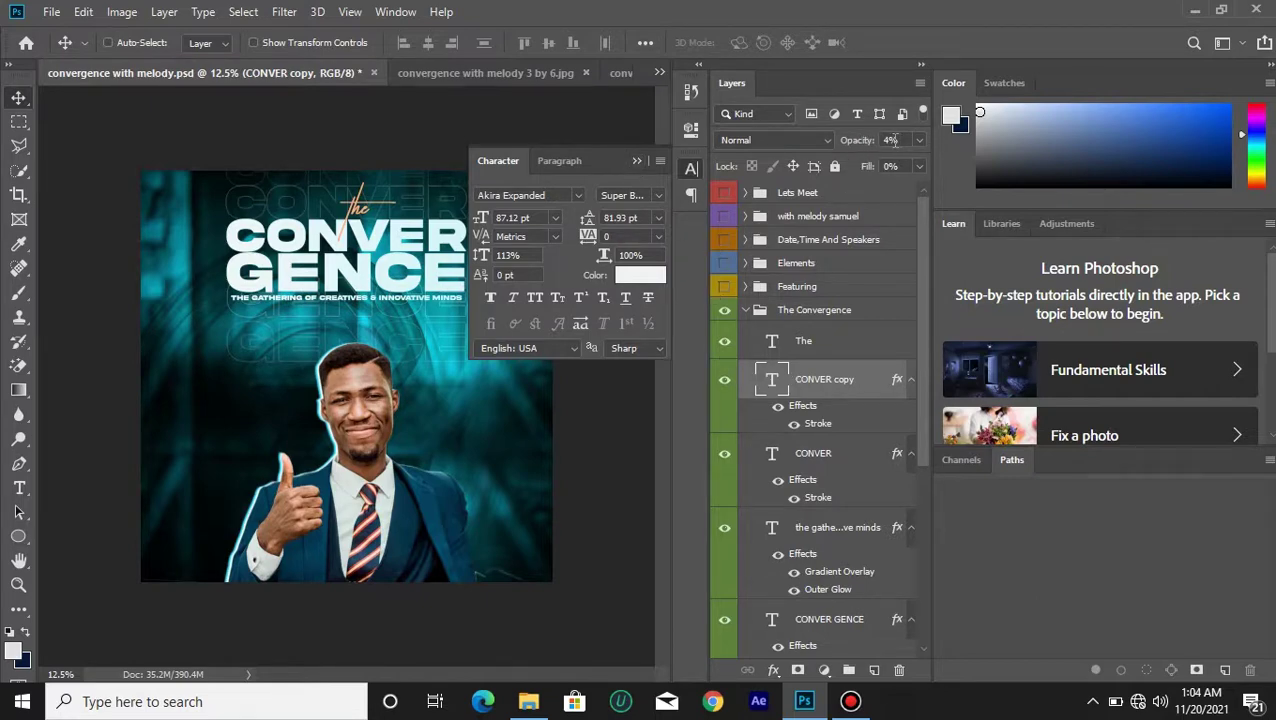
{"action": "left_click_drag", "start_coordinate": [856, 143], "coordinate": [958, 148]}
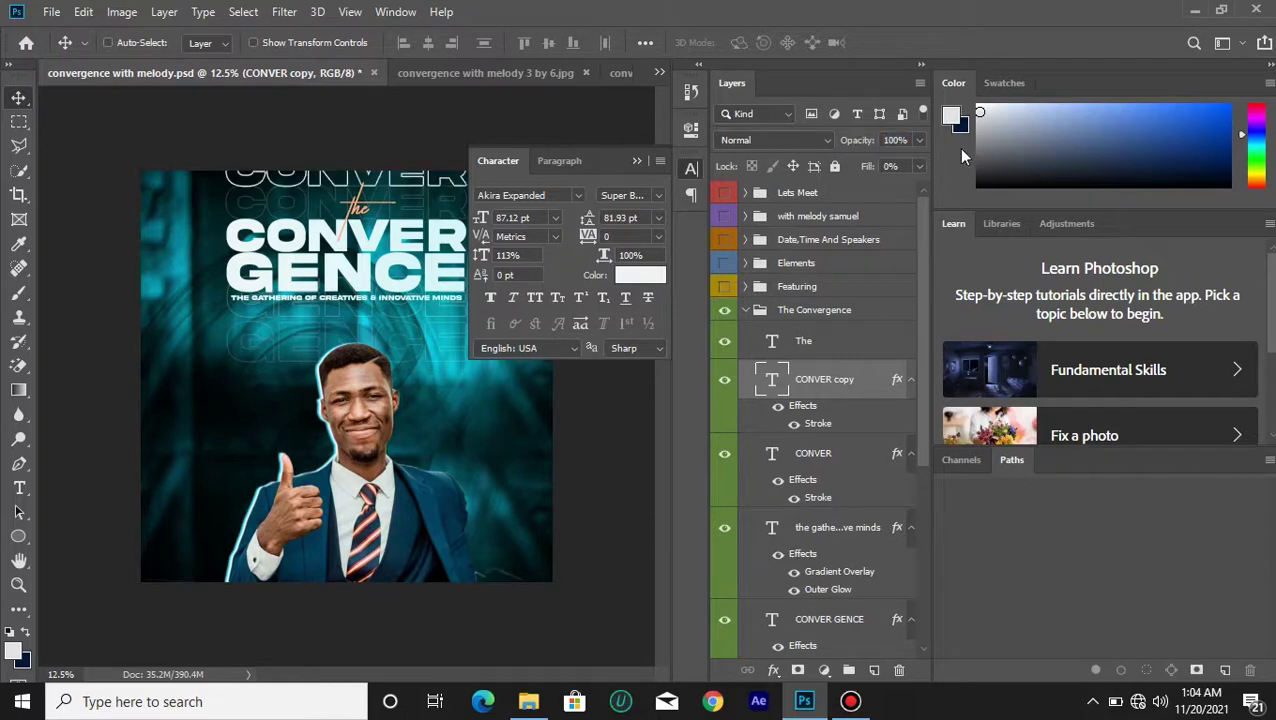
{"action": "left_click", "coordinate": [810, 462]}
{"action": "left_click_drag", "start_coordinate": [843, 143], "coordinate": [991, 146]}
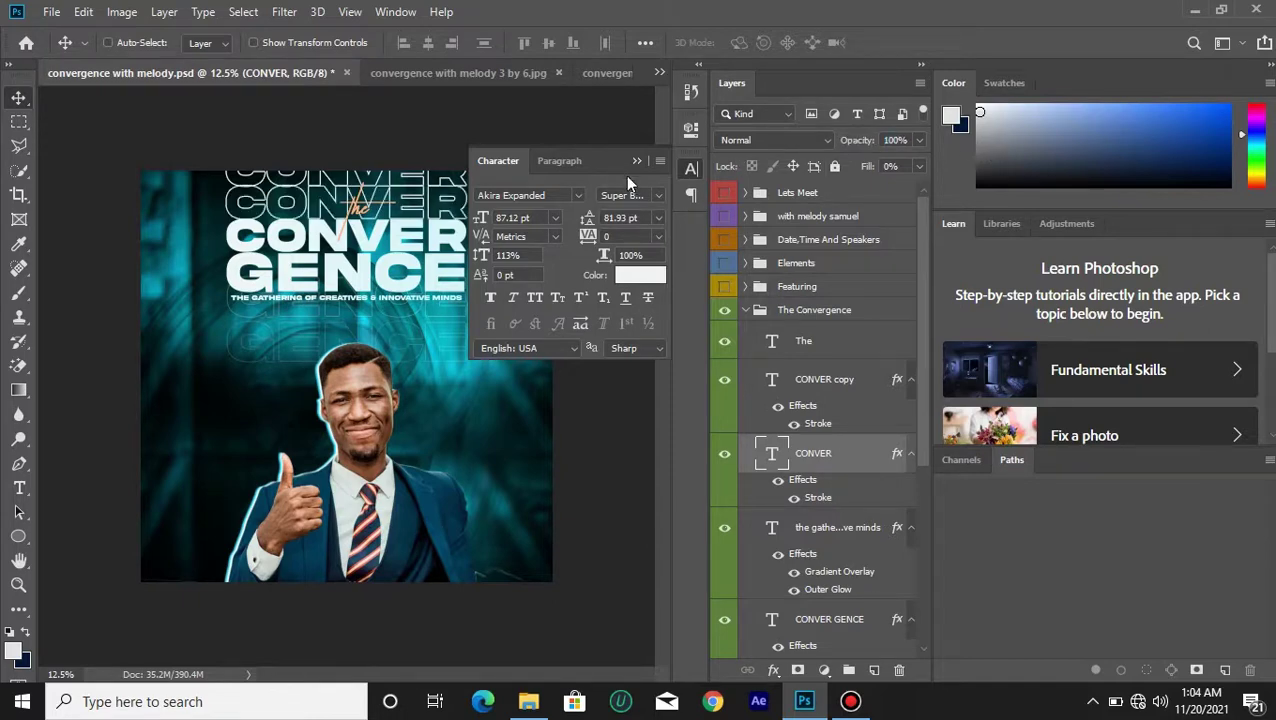
Shift the Character panel clear of the title and move the CONVER outline down to the top of the portrait's head.
{"action": "left_click_drag", "start_coordinate": [622, 158], "coordinate": [286, 476]}
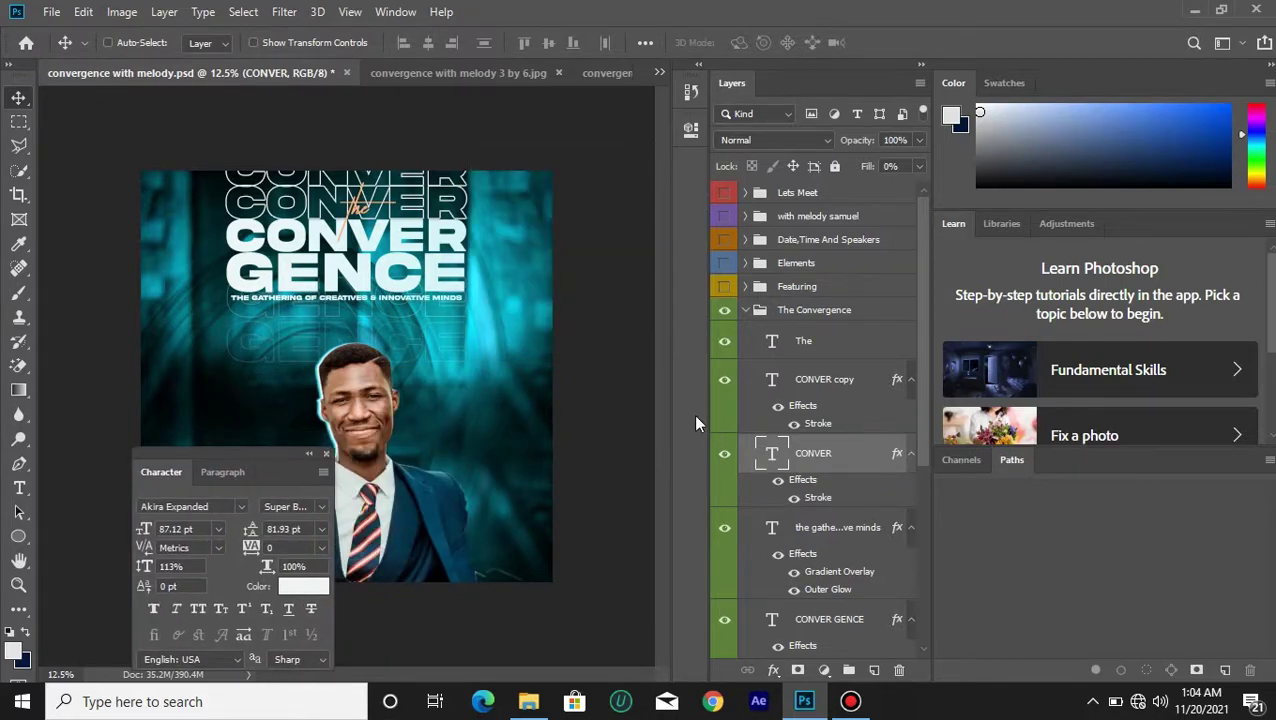
{"action": "left_click_drag", "start_coordinate": [408, 215], "coordinate": [458, 360]}
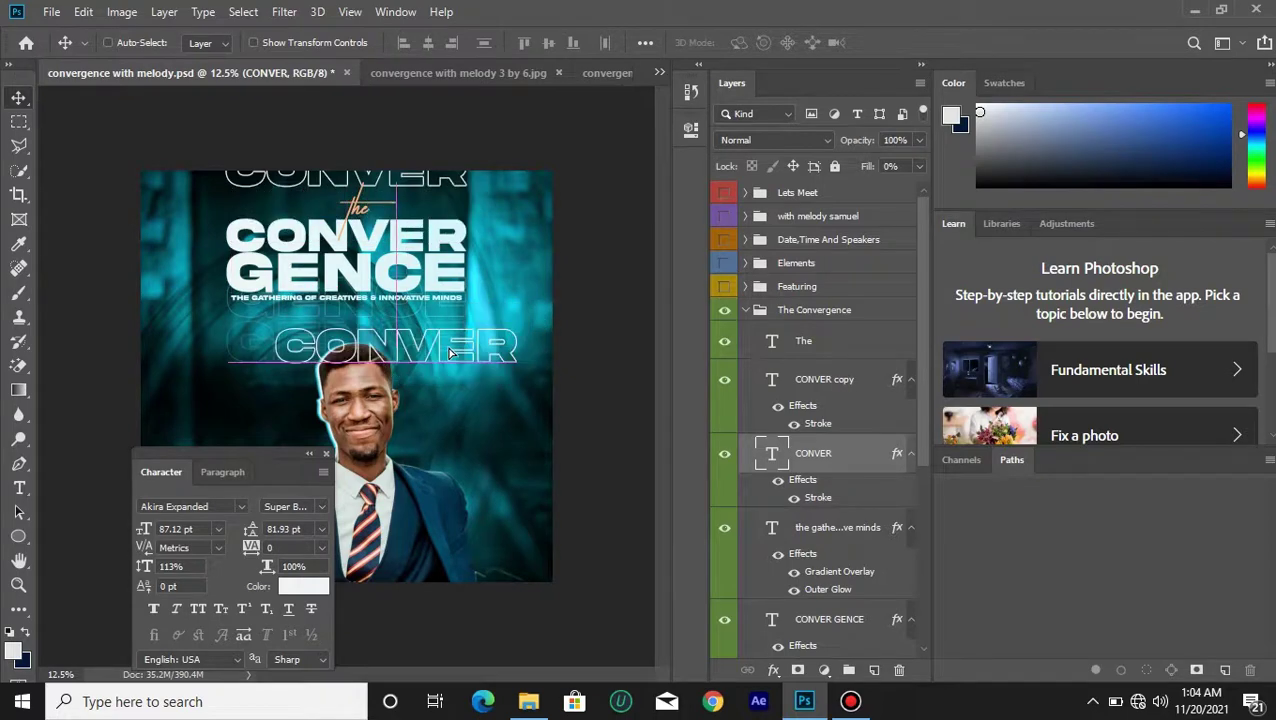
Try the CONVER layer at 9% opacity and with 100% fill, and return it to 100% opacity and 0% fill.
{"action": "left_click", "coordinate": [889, 140]}
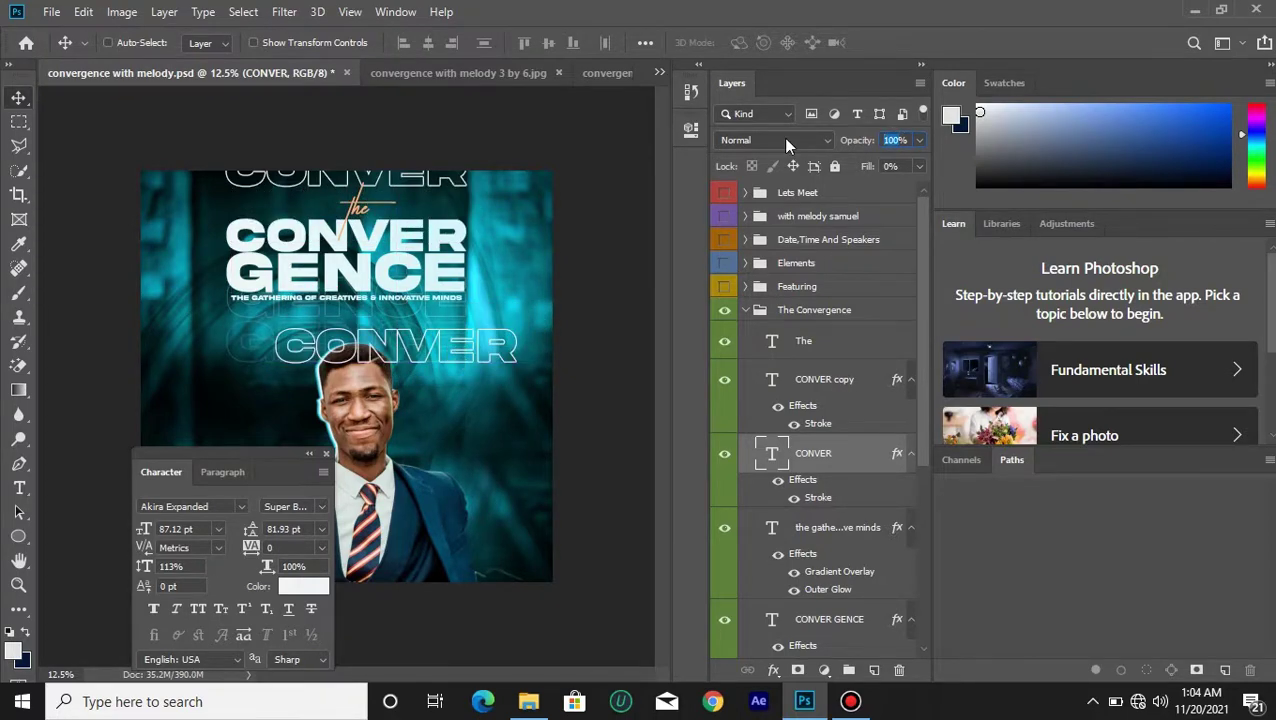
{"action": "type", "text": "9"}
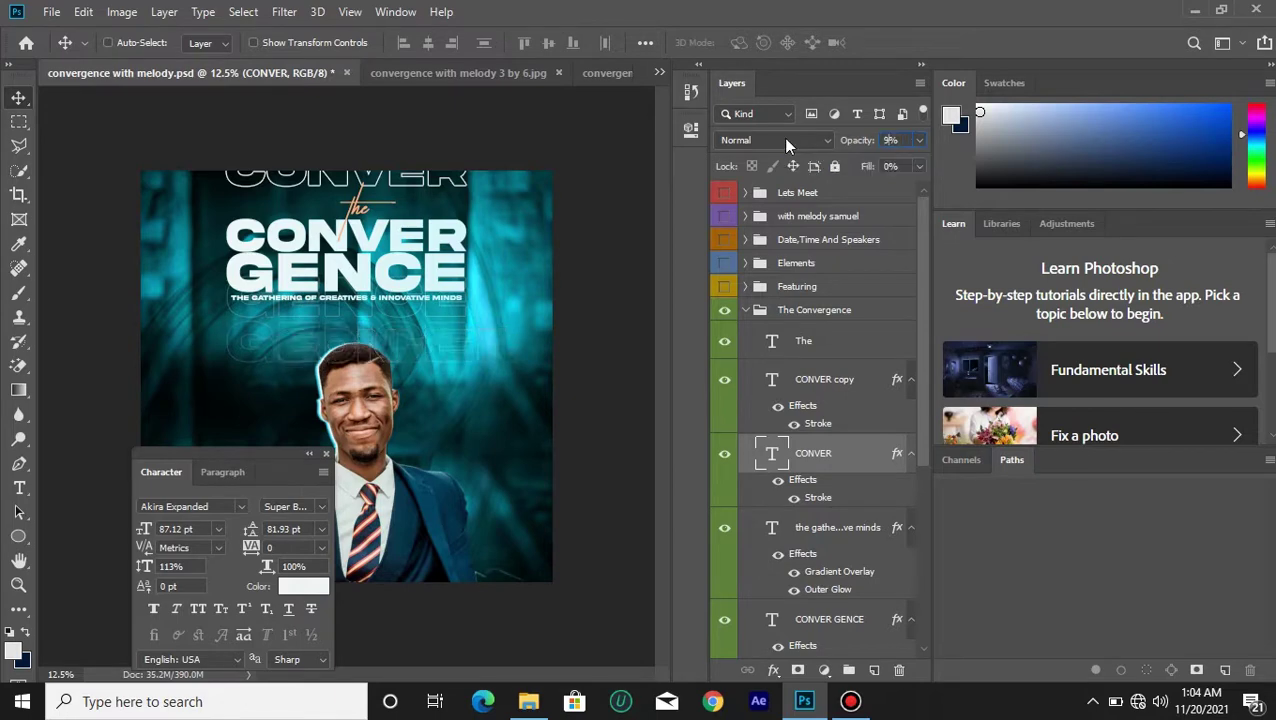
{"action": "left_click", "coordinate": [888, 167]}
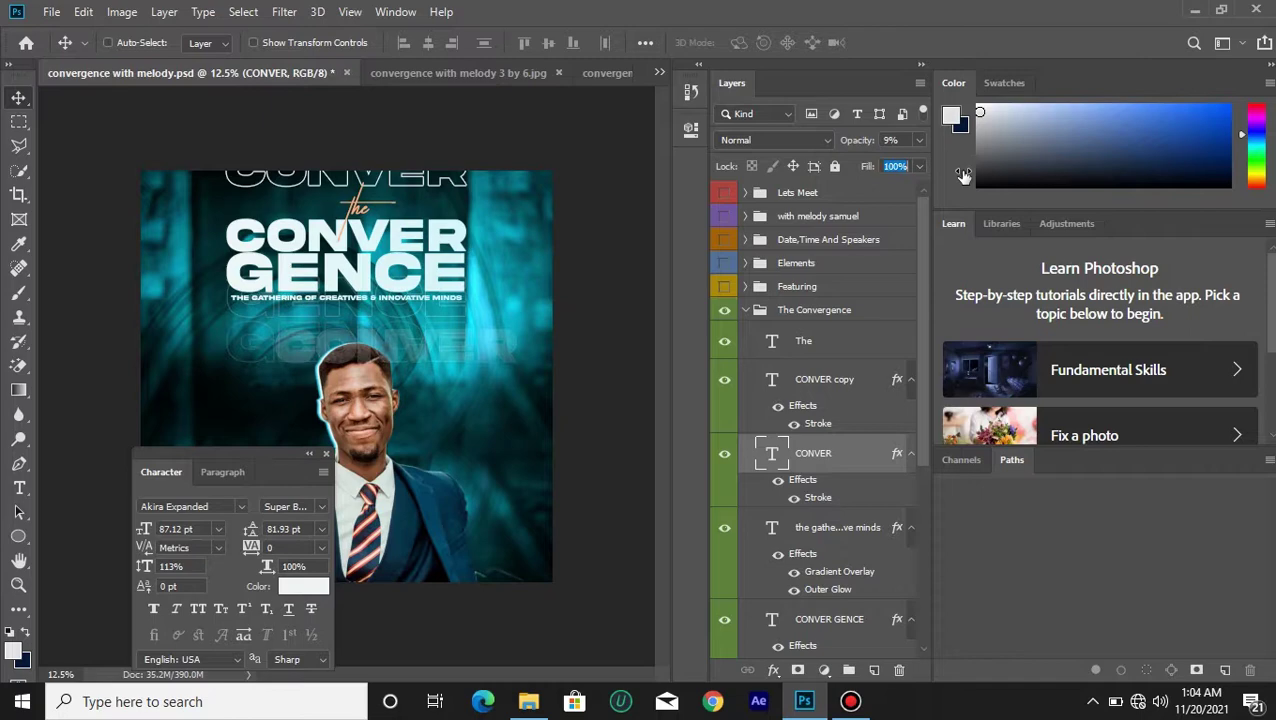
{"action": "left_click_drag", "start_coordinate": [856, 140], "coordinate": [1040, 193]}
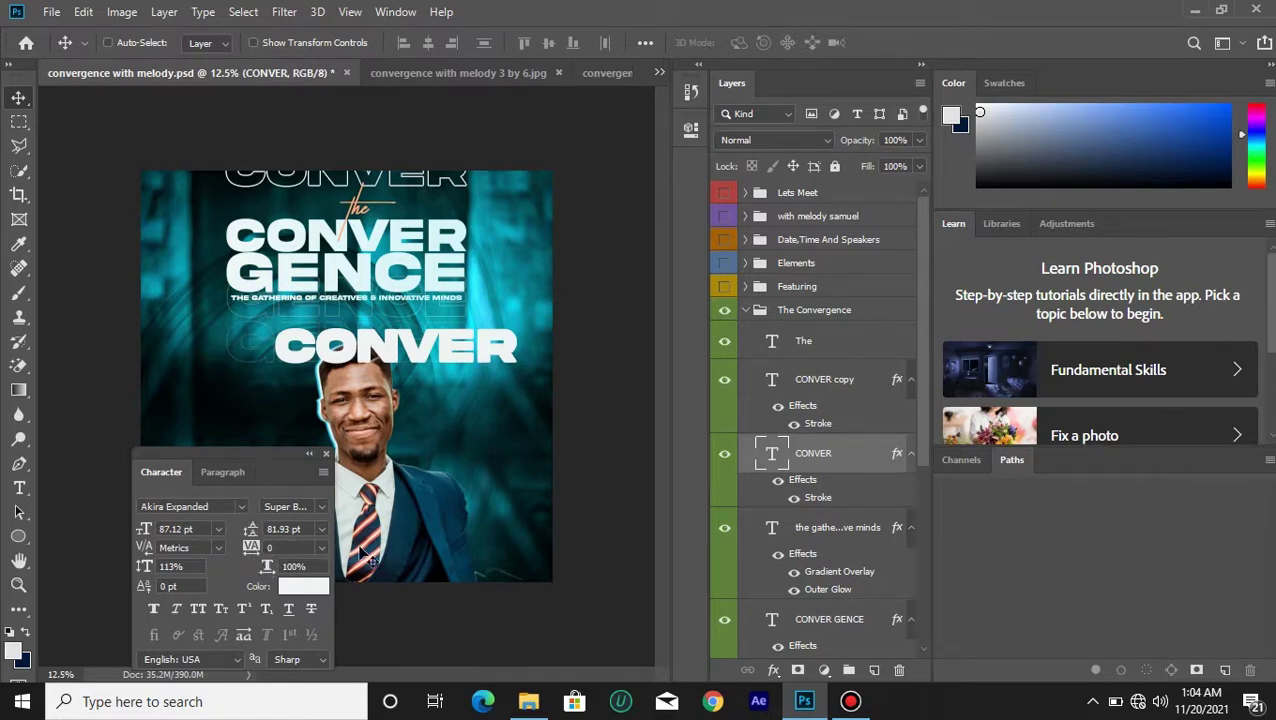
{"action": "left_click_drag", "start_coordinate": [876, 170], "coordinate": [700, 186]}
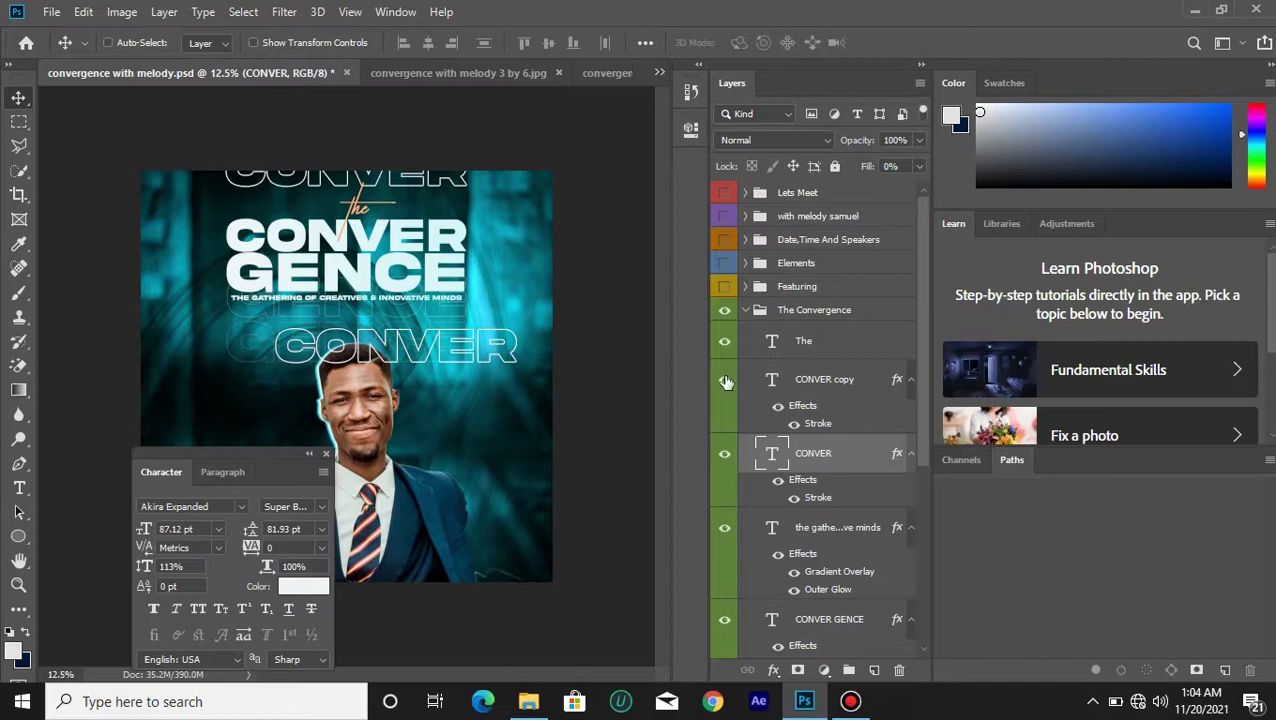
Inspect the Stroke settings of the CONVER layer, comparing sizes of 8 px and 9 px and checking the stroke color.
{"action": "double_click", "coordinate": [818, 498]}
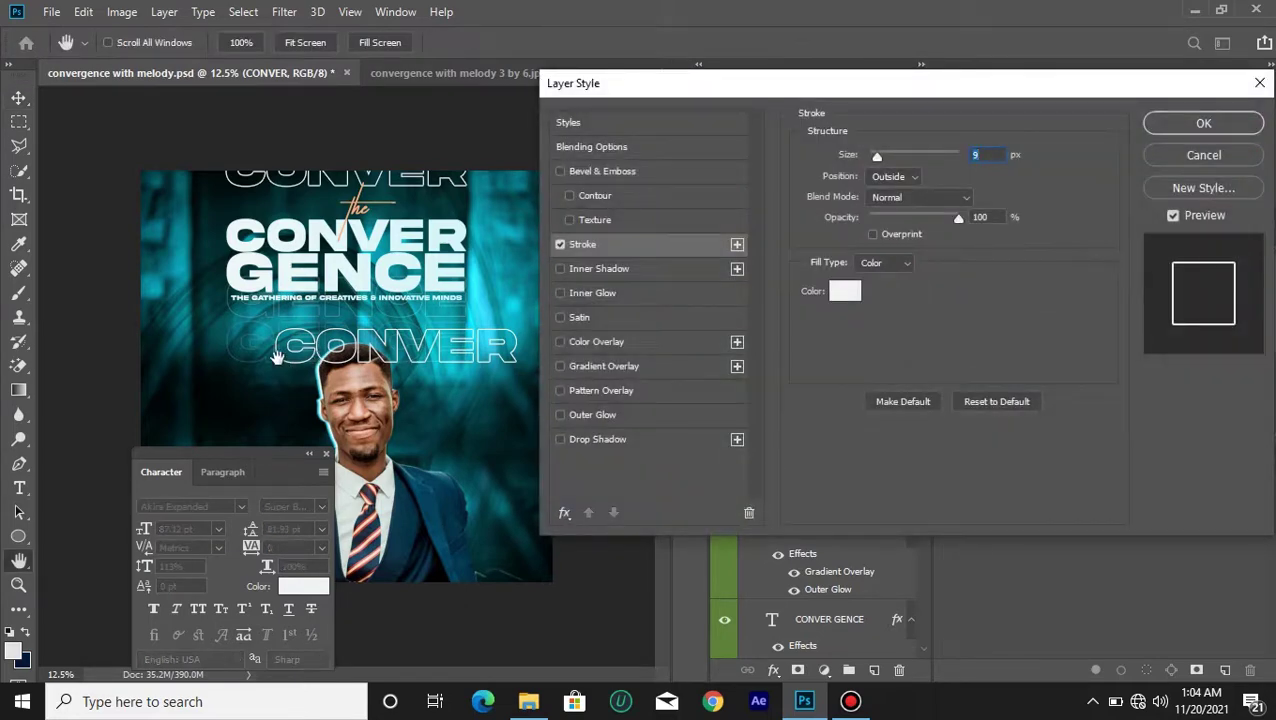
{"action": "left_click", "coordinate": [1195, 157]}
{"action": "double_click", "coordinate": [871, 452]}
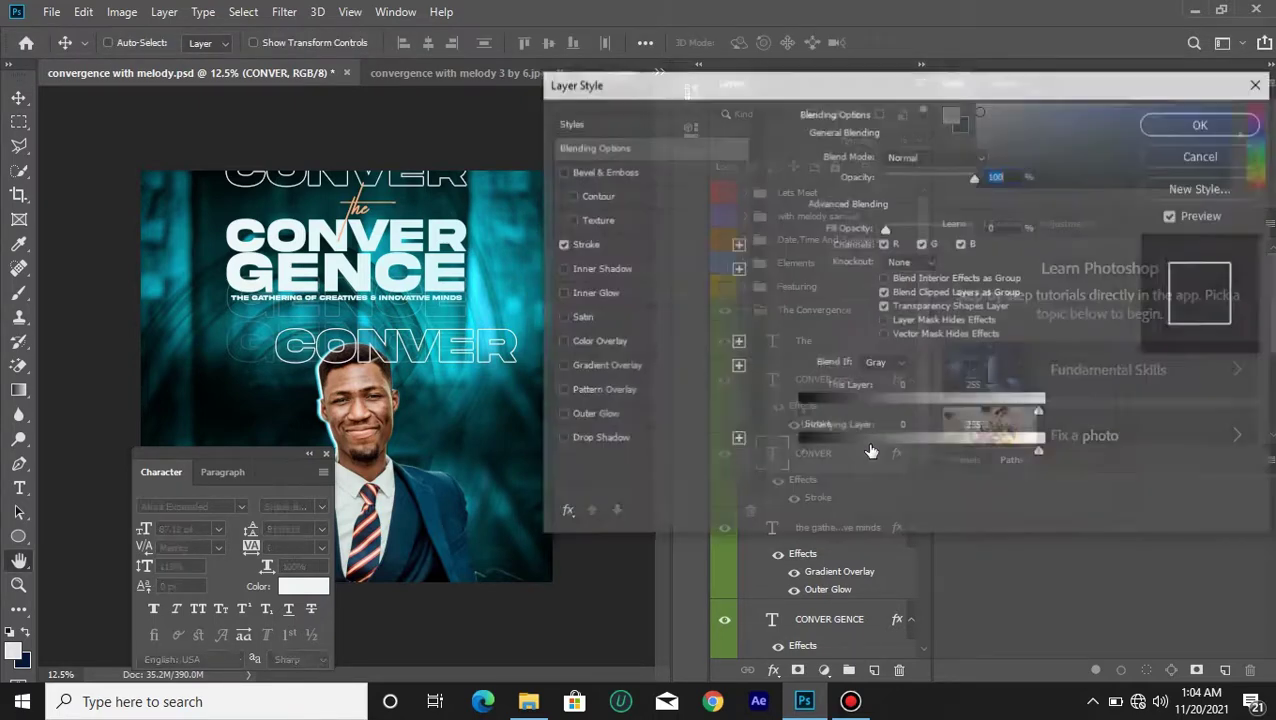
{"action": "left_click", "coordinate": [628, 244]}
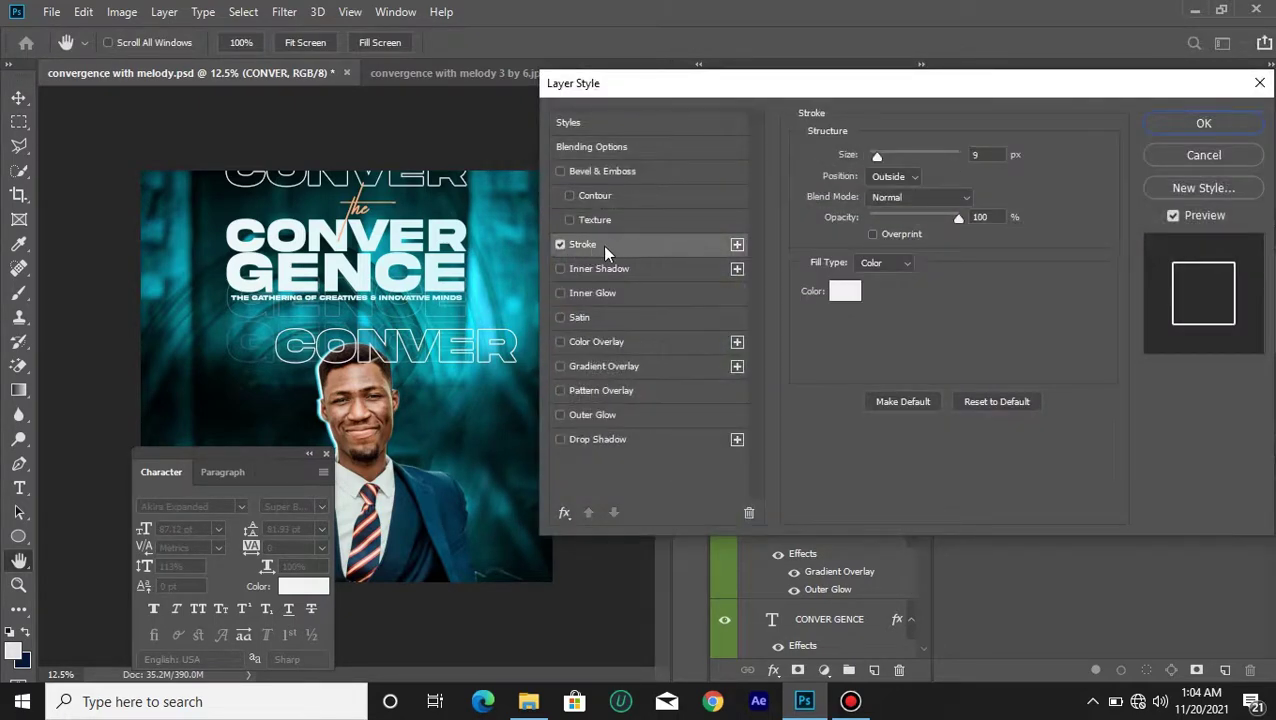
{"action": "left_click", "coordinate": [990, 154]}
{"action": "mouse_move", "coordinate": [877, 160]}
{"action": "left_mouse_down"}
{"action": "mouse_move", "coordinate": [946, 166]}
{"action": "mouse_move", "coordinate": [878, 172]}
{"action": "left_mouse_up"}
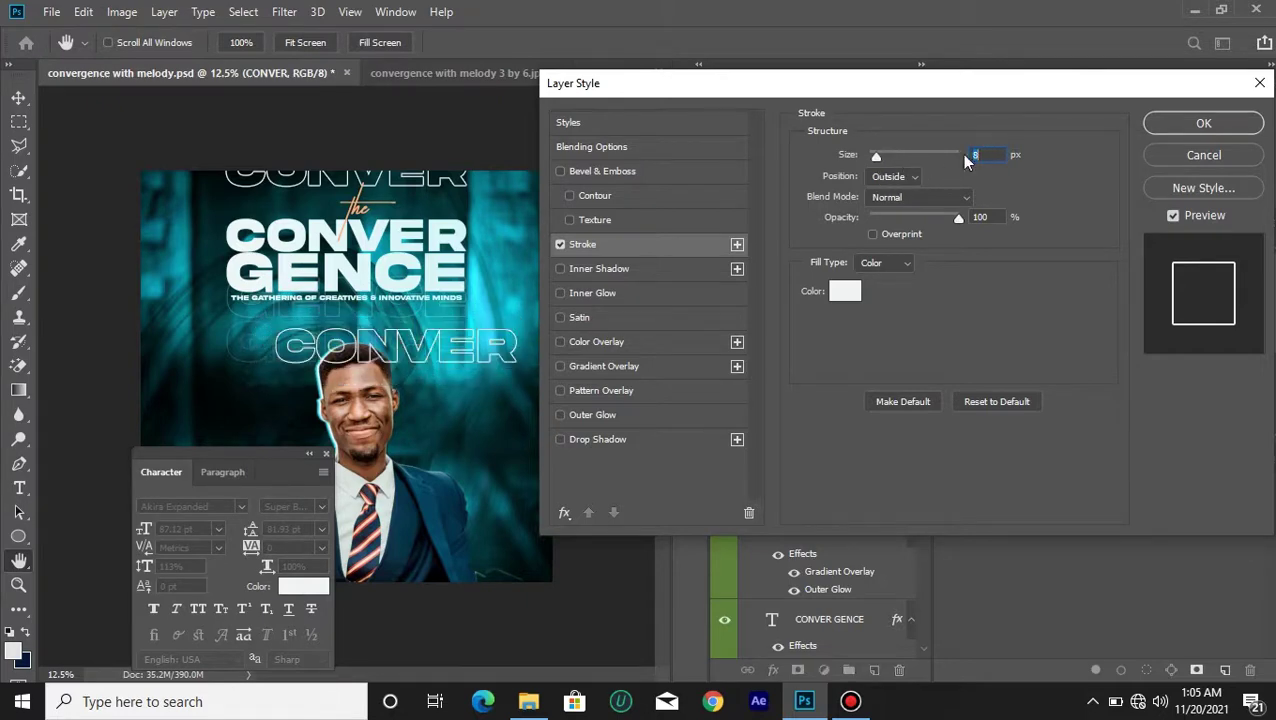
{"action": "type", "text": "9"}
{"action": "left_click", "coordinate": [844, 290]}
{"action": "left_click", "coordinate": [1061, 455]}
{"action": "left_click", "coordinate": [1117, 150]}
{"action": "left_click", "coordinate": [1179, 125]}
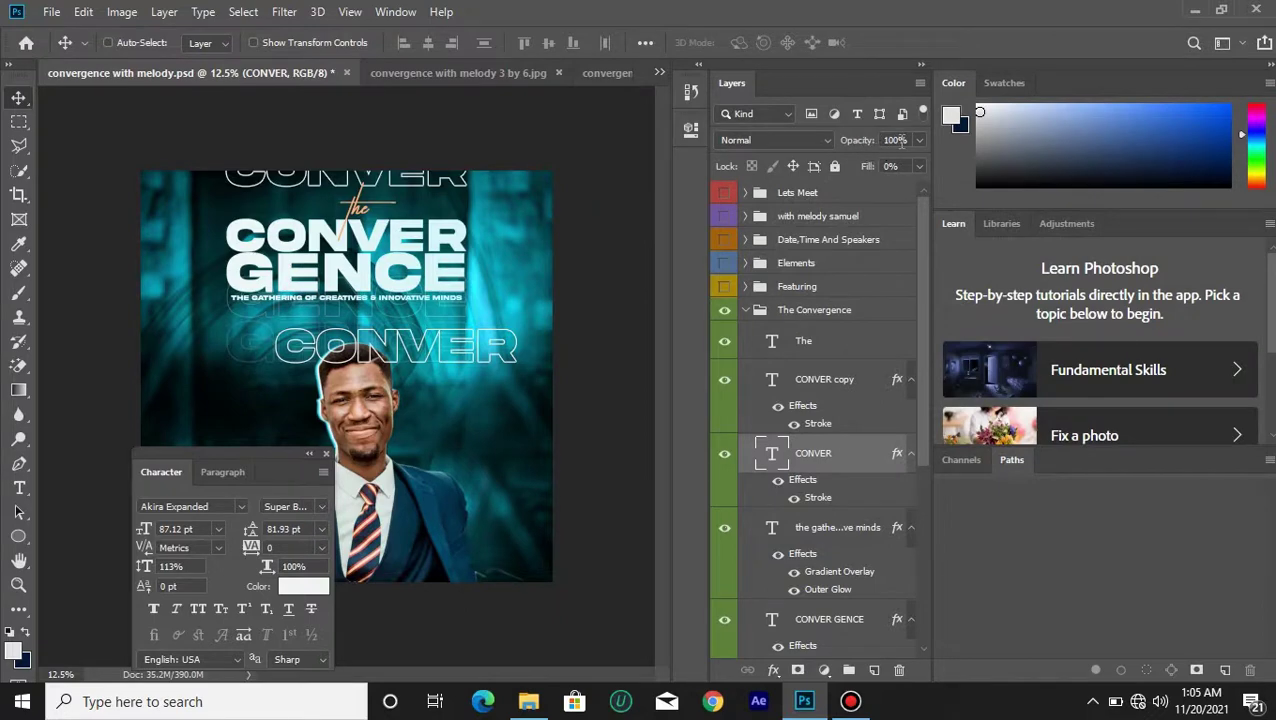
Set the CONVER layer's opacity to 9% and move its outline down beside the portrait's face.
{"action": "left_click_drag", "start_coordinate": [794, 124], "coordinate": [754, 122]}
{"action": "type", "text": "9"}
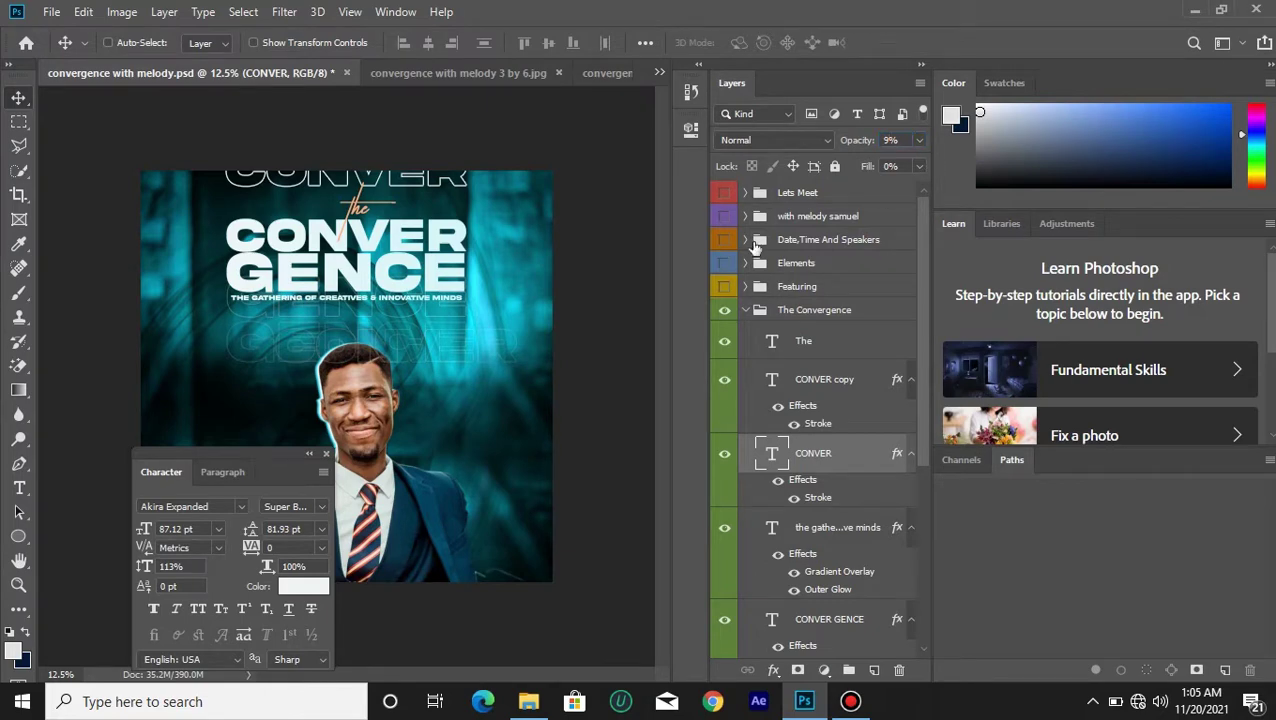
{"action": "left_click_drag", "start_coordinate": [422, 350], "coordinate": [297, 414]}
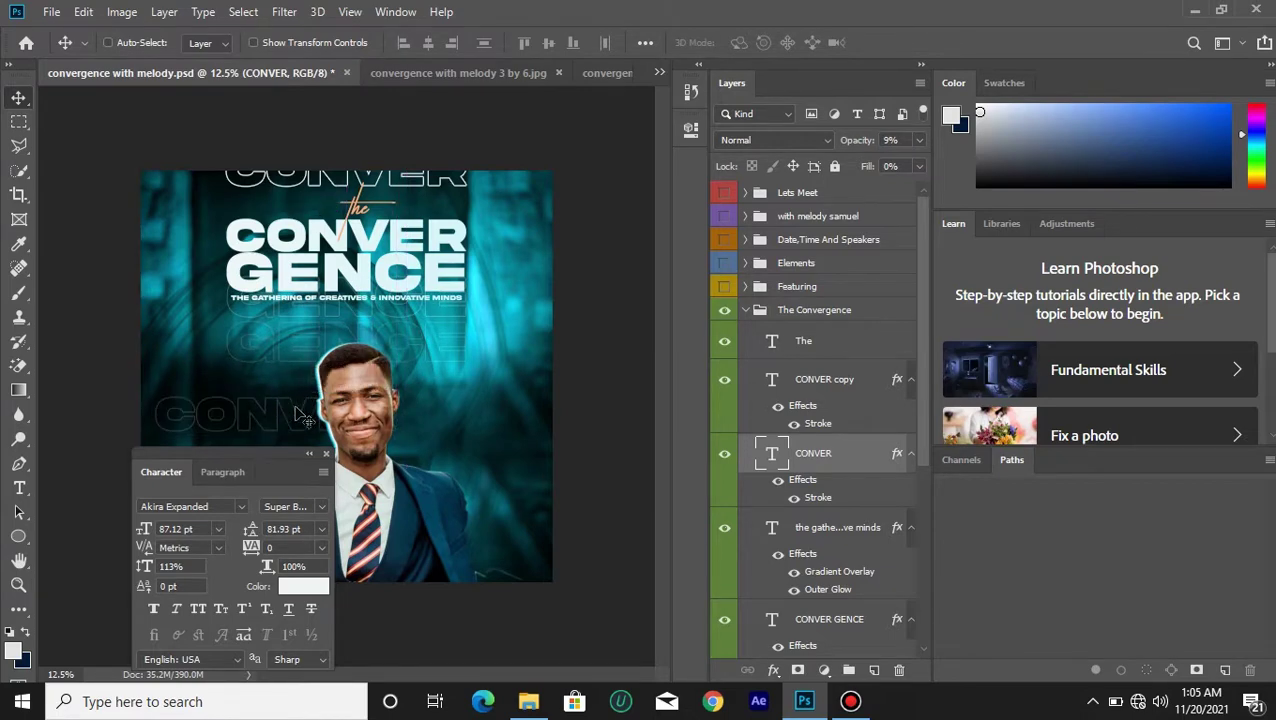
Move the CONVER copy outline down over the portrait's chin and check its blending options without changing them.
{"action": "left_click", "coordinate": [832, 379]}
{"action": "left_click_drag", "start_coordinate": [429, 198], "coordinate": [484, 466]}
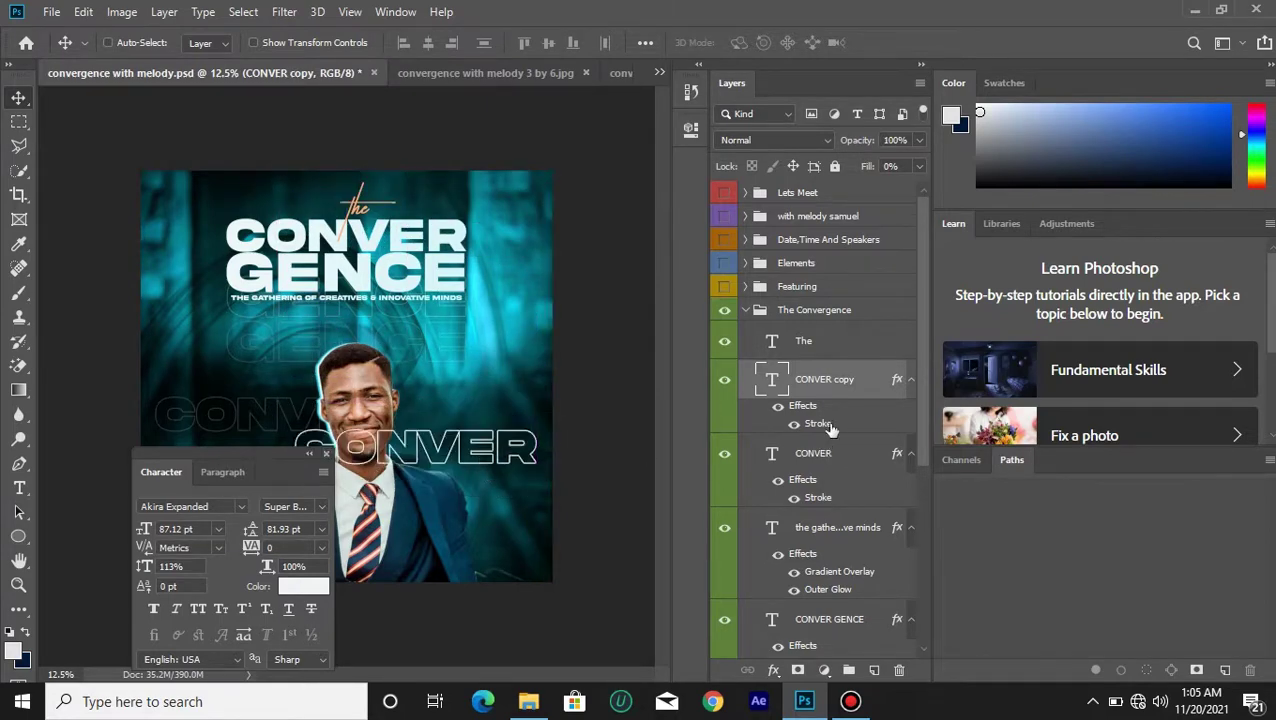
{"action": "double_click", "coordinate": [867, 379]}
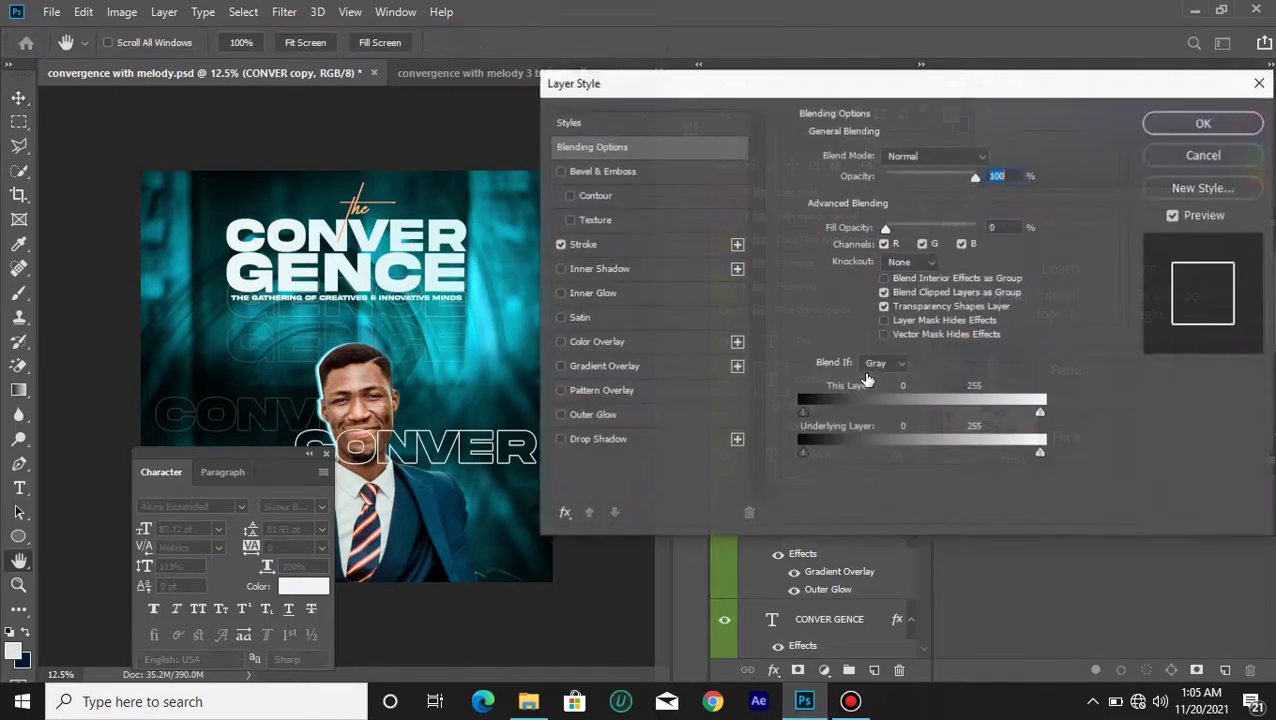
{"action": "left_click", "coordinate": [1203, 155]}
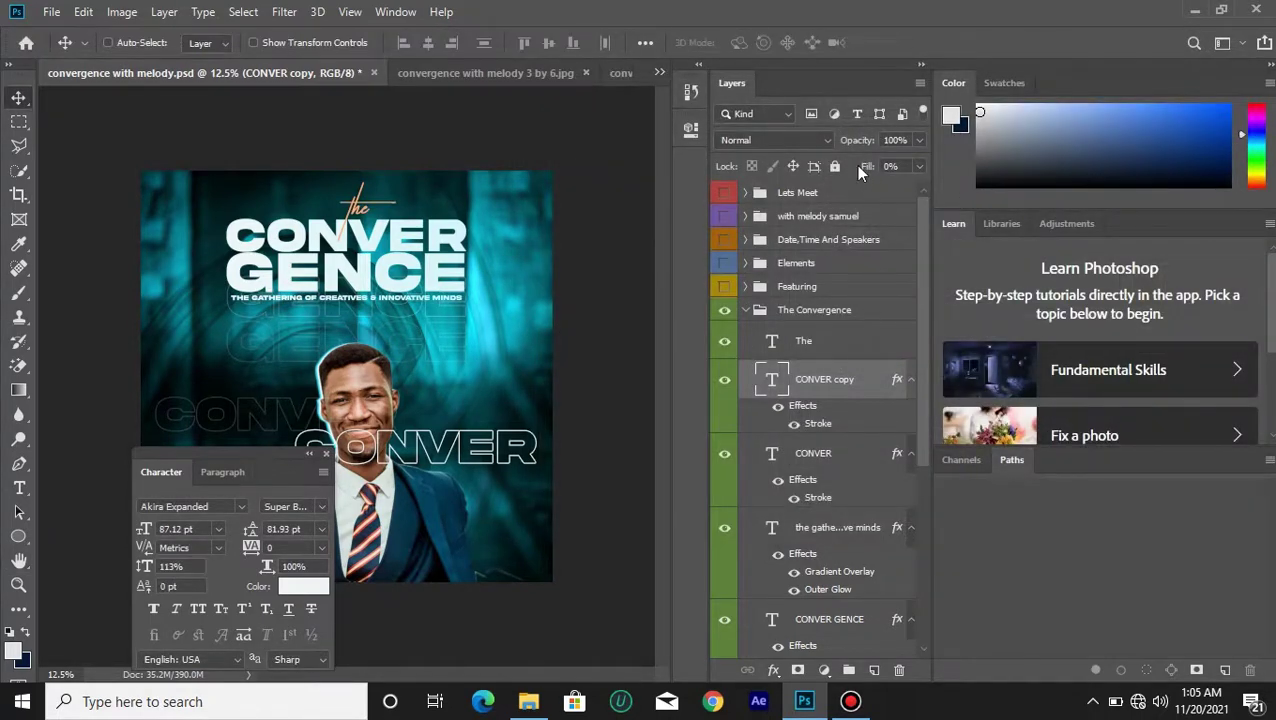
Try the CONVER copy layer at 100% fill, preview 0% opacity in its blending options, view its Stroke settings and cancel.
{"action": "left_click_drag", "start_coordinate": [858, 168], "coordinate": [1104, 183]}
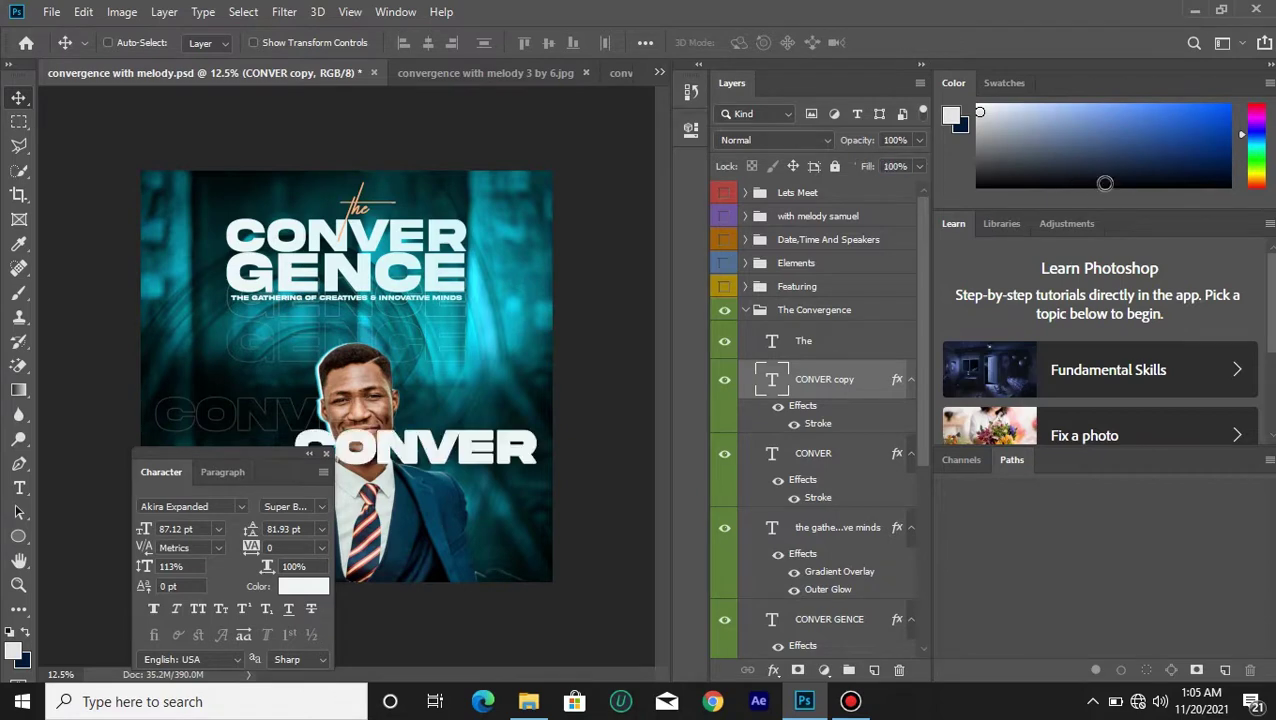
{"action": "double_click", "coordinate": [870, 382]}
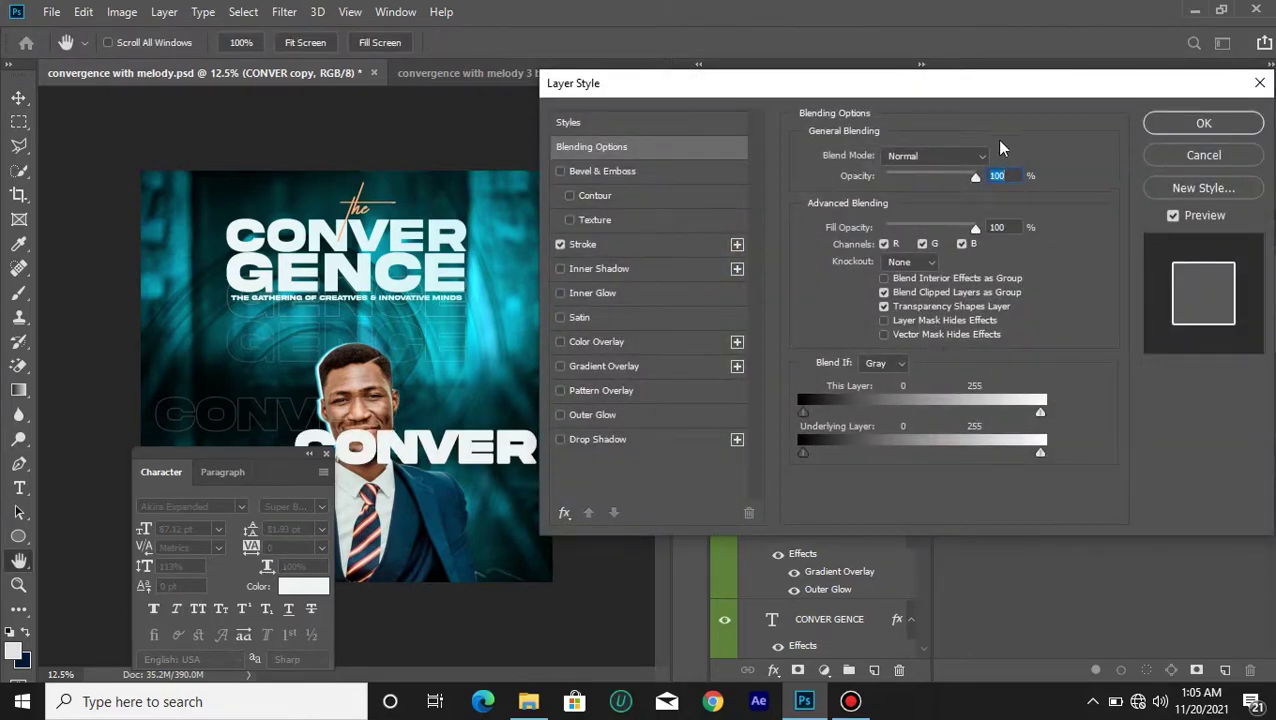
{"action": "left_click_drag", "start_coordinate": [983, 85], "coordinate": [1200, 81]}
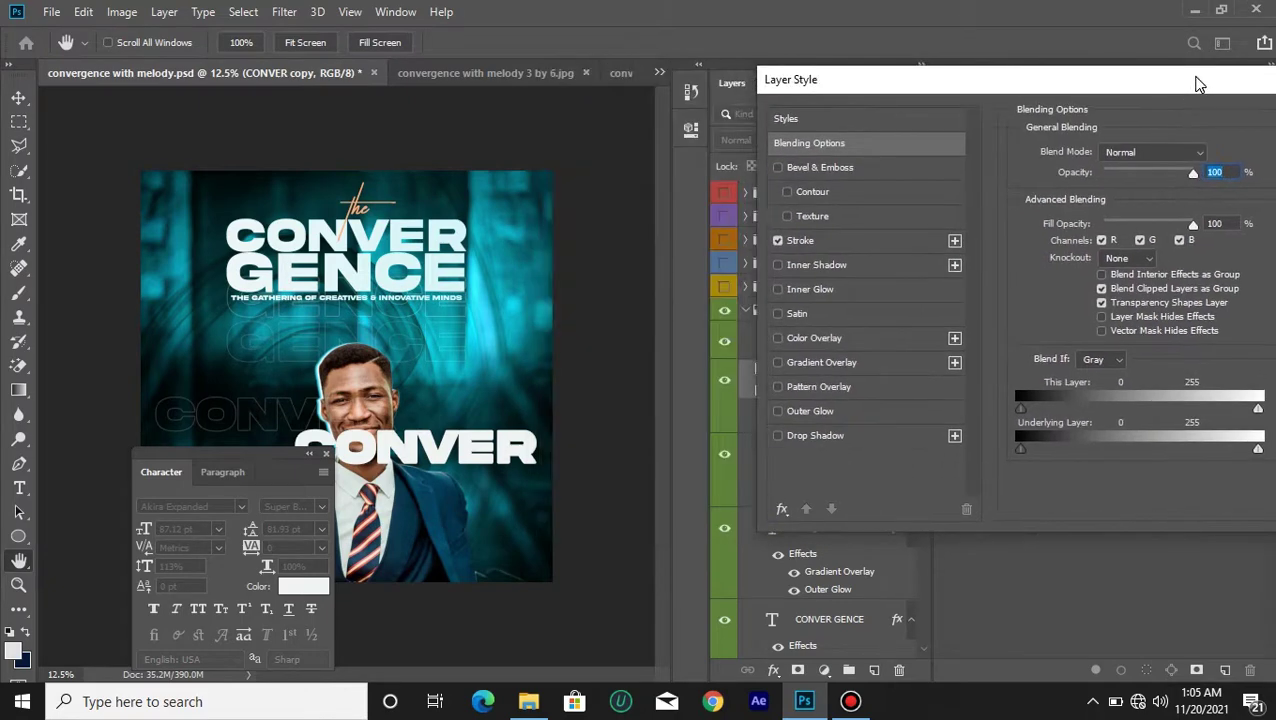
{"action": "left_click_drag", "start_coordinate": [1200, 179], "coordinate": [1100, 176]}
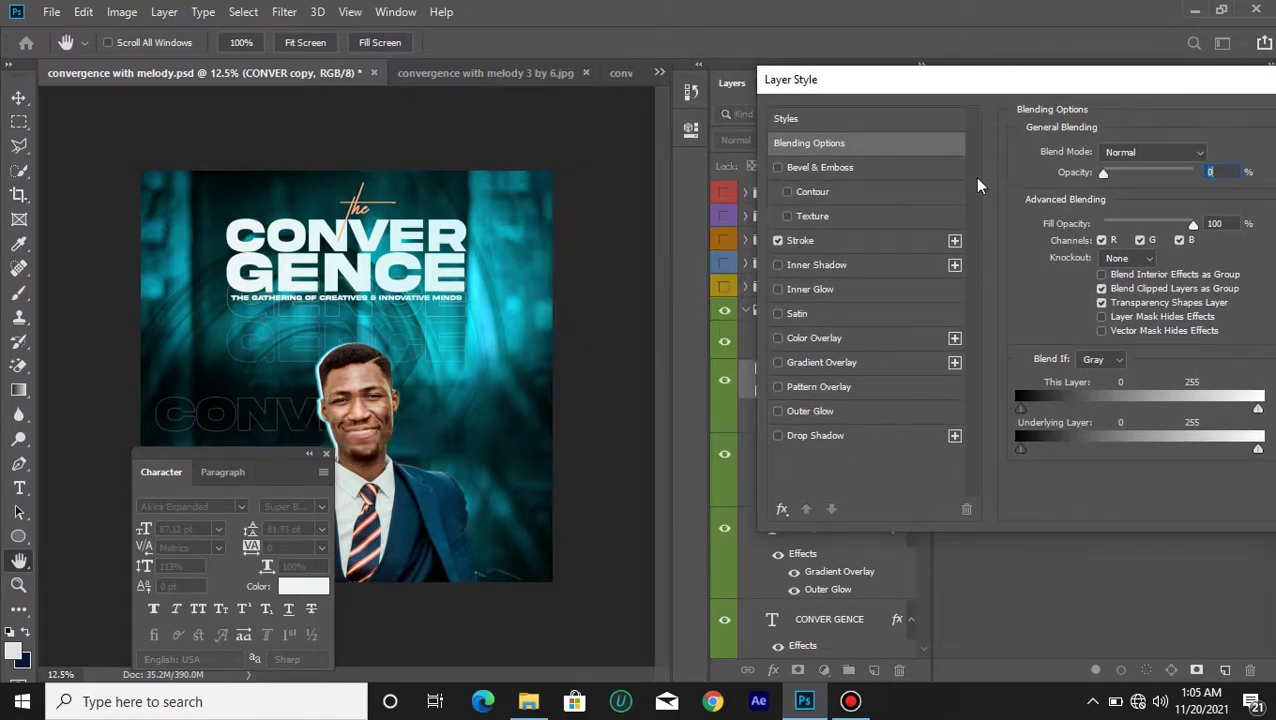
{"action": "left_click", "coordinate": [860, 240]}
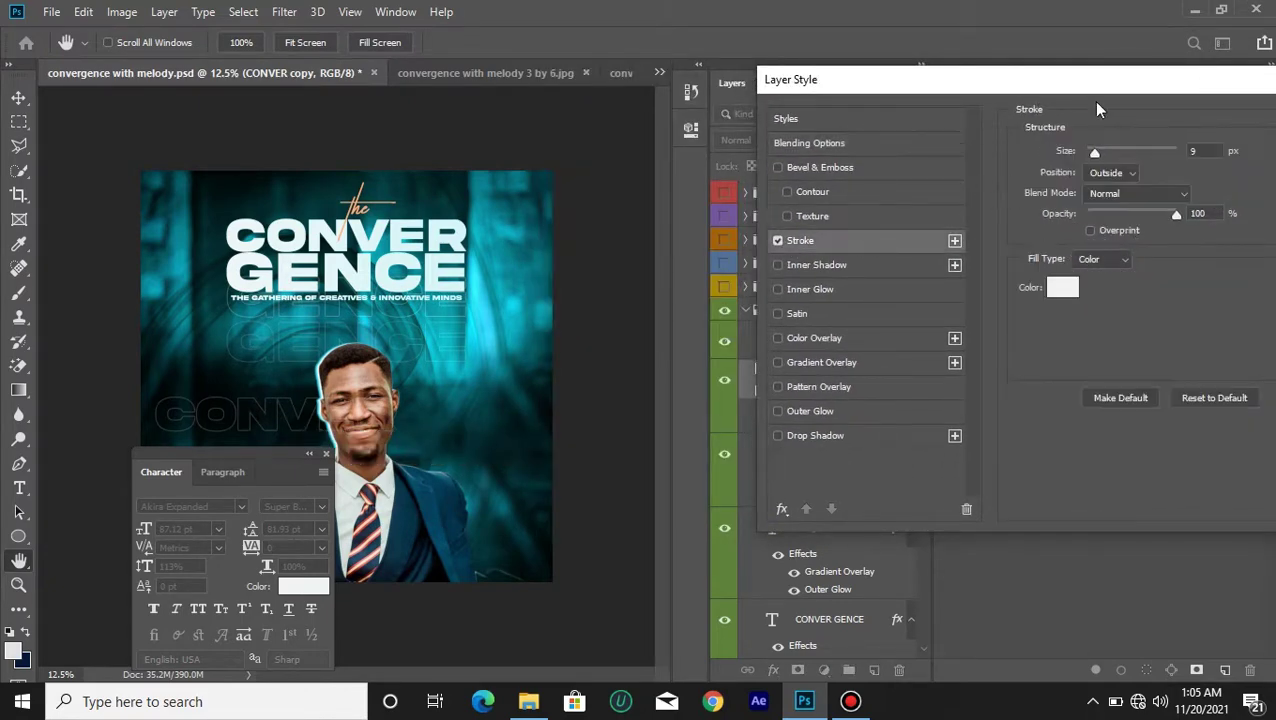
{"action": "left_click_drag", "start_coordinate": [1076, 80], "coordinate": [795, 100]}
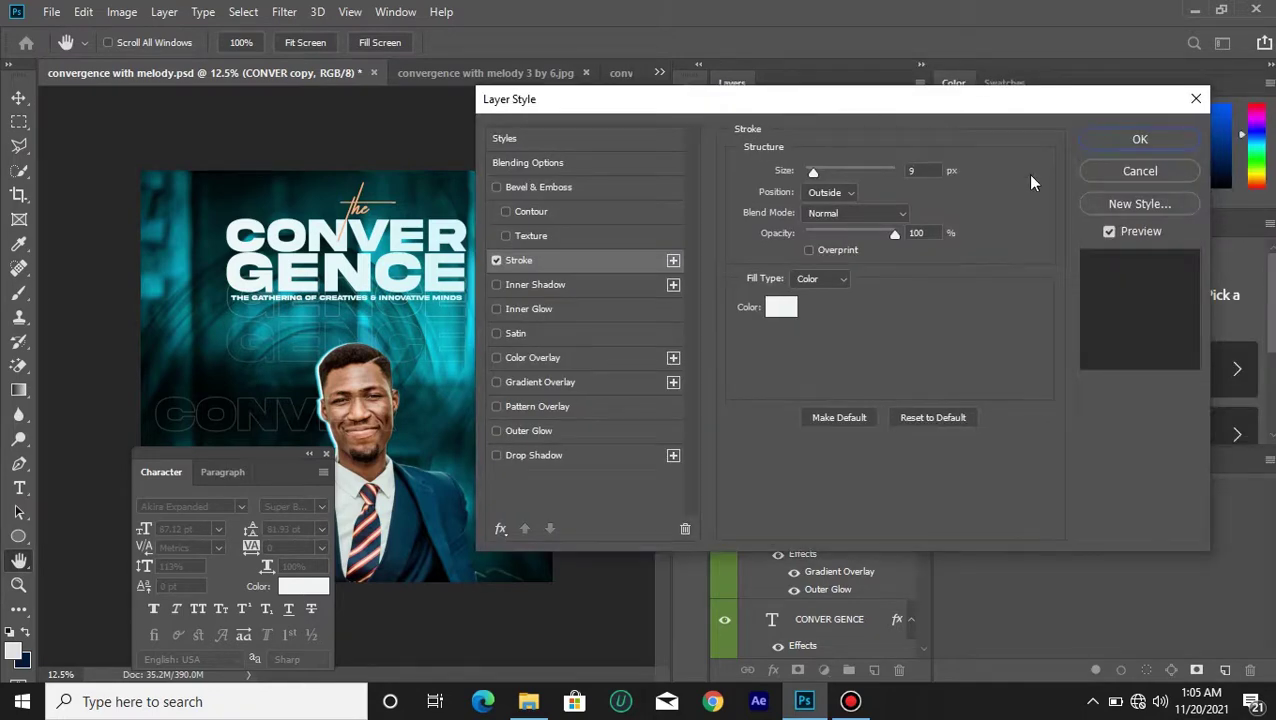
{"action": "left_click", "coordinate": [1127, 171]}
Try the CONVER copy layer at 0% opacity, and return it to 100% opacity with 0% fill.
{"action": "left_click_drag", "start_coordinate": [864, 140], "coordinate": [702, 166]}
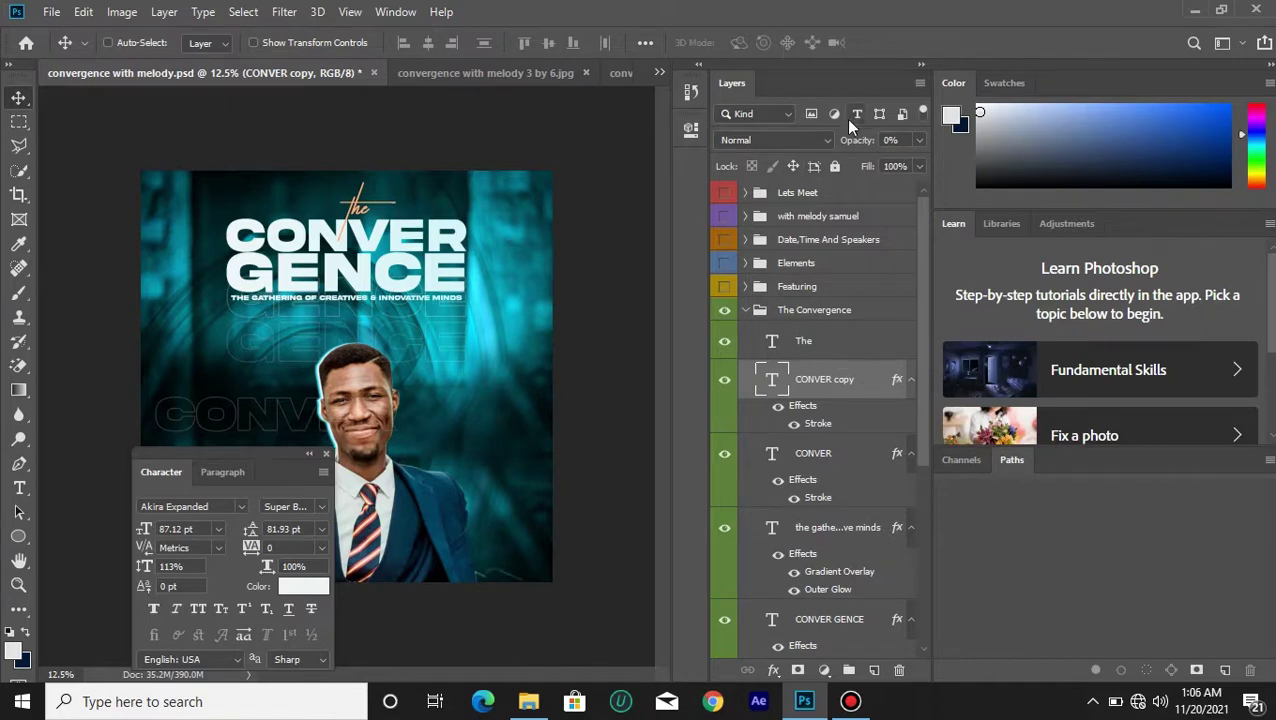
{"action": "left_click_drag", "start_coordinate": [854, 144], "coordinate": [990, 156]}
{"action": "left_click_drag", "start_coordinate": [867, 168], "coordinate": [660, 199]}
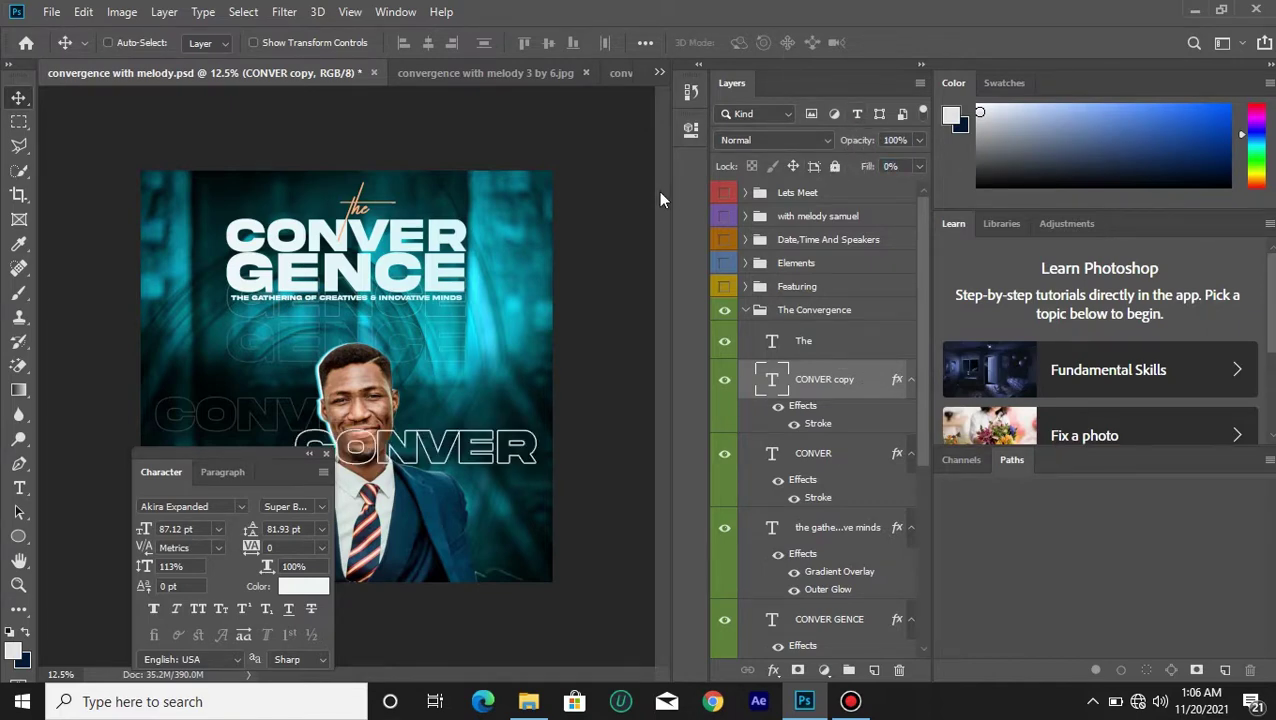
Review the Stroke settings in the CONVER copy layer's style and close them without changing anything.
{"action": "double_click", "coordinate": [863, 381]}
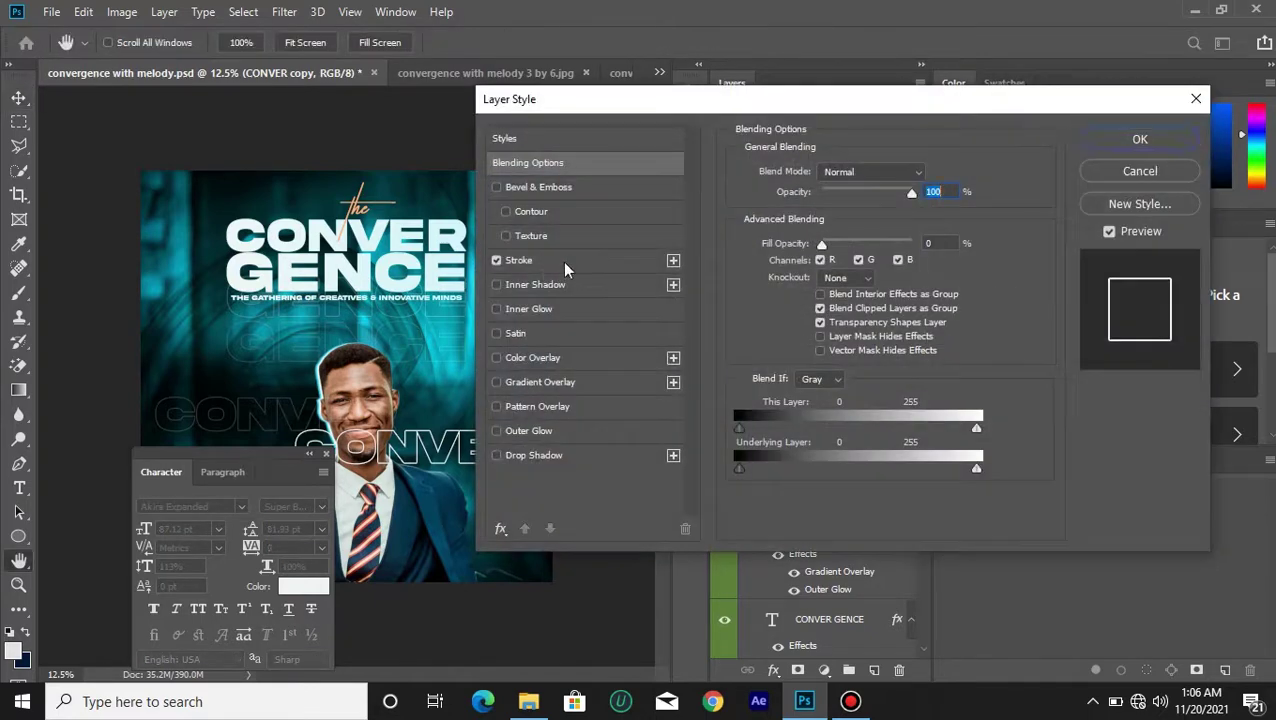
{"action": "left_click", "coordinate": [562, 261]}
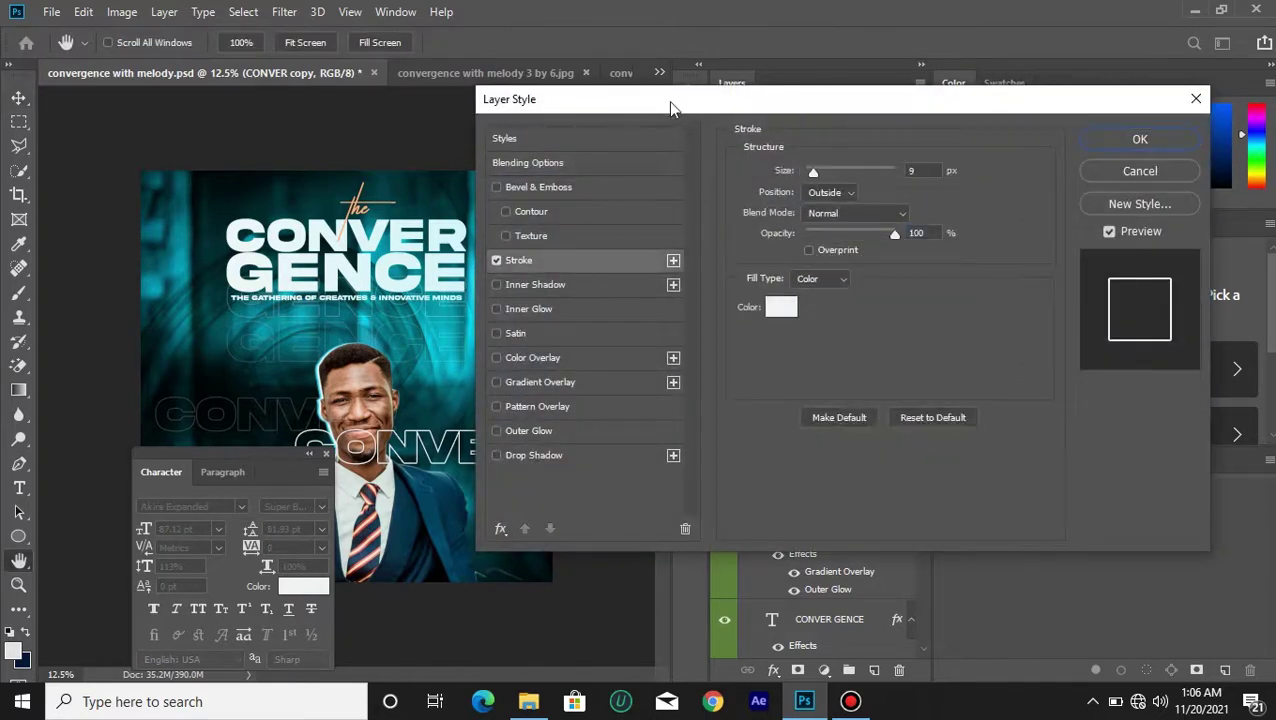
{"action": "left_click_drag", "start_coordinate": [672, 108], "coordinate": [829, 85]}
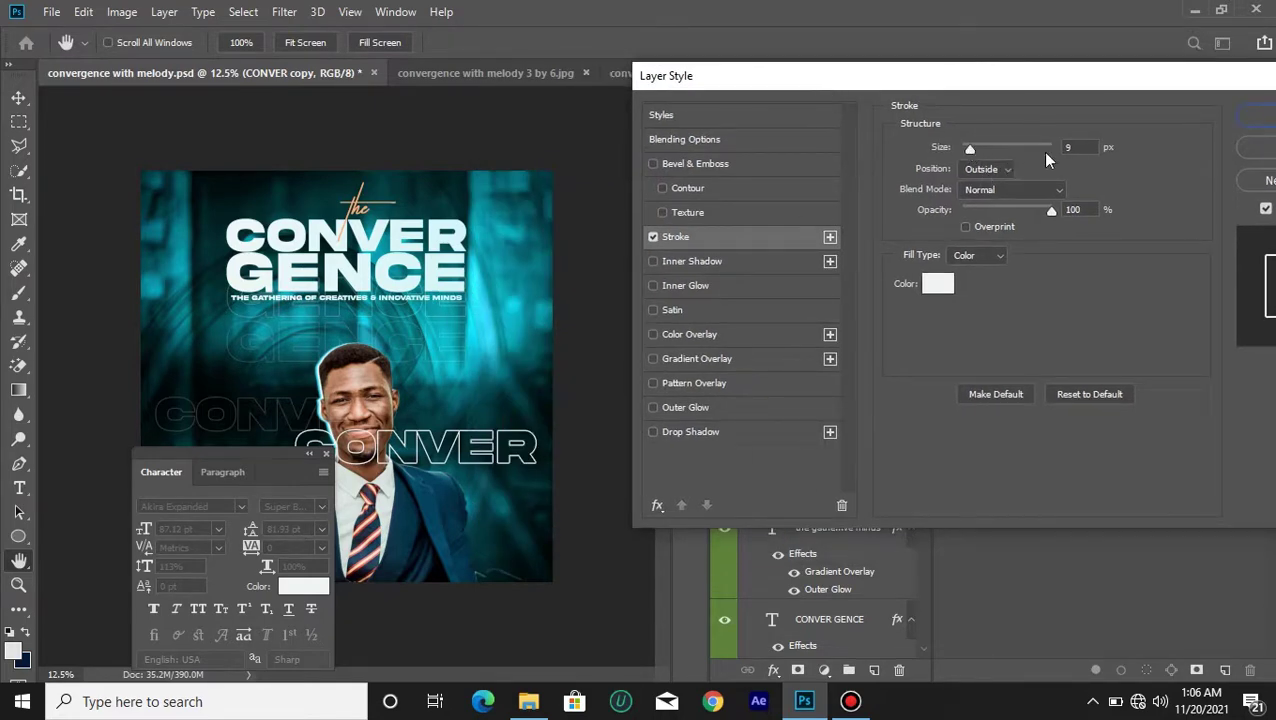
{"action": "left_click", "coordinate": [1083, 152]}
{"action": "left_click_drag", "start_coordinate": [1200, 90], "coordinate": [1082, 89]}
{"action": "left_click", "coordinate": [1180, 116]}
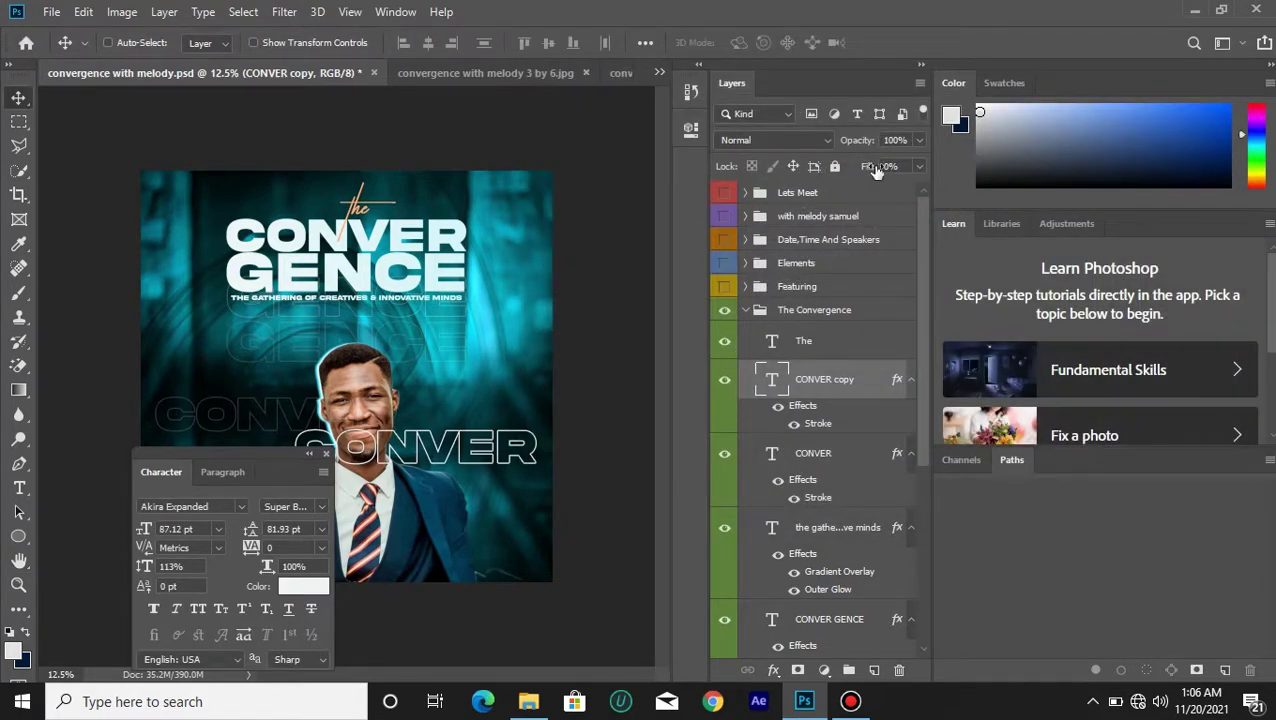
Set the CONVER copy layer's opacity to 4%.
{"action": "left_click_drag", "start_coordinate": [862, 146], "coordinate": [830, 157]}
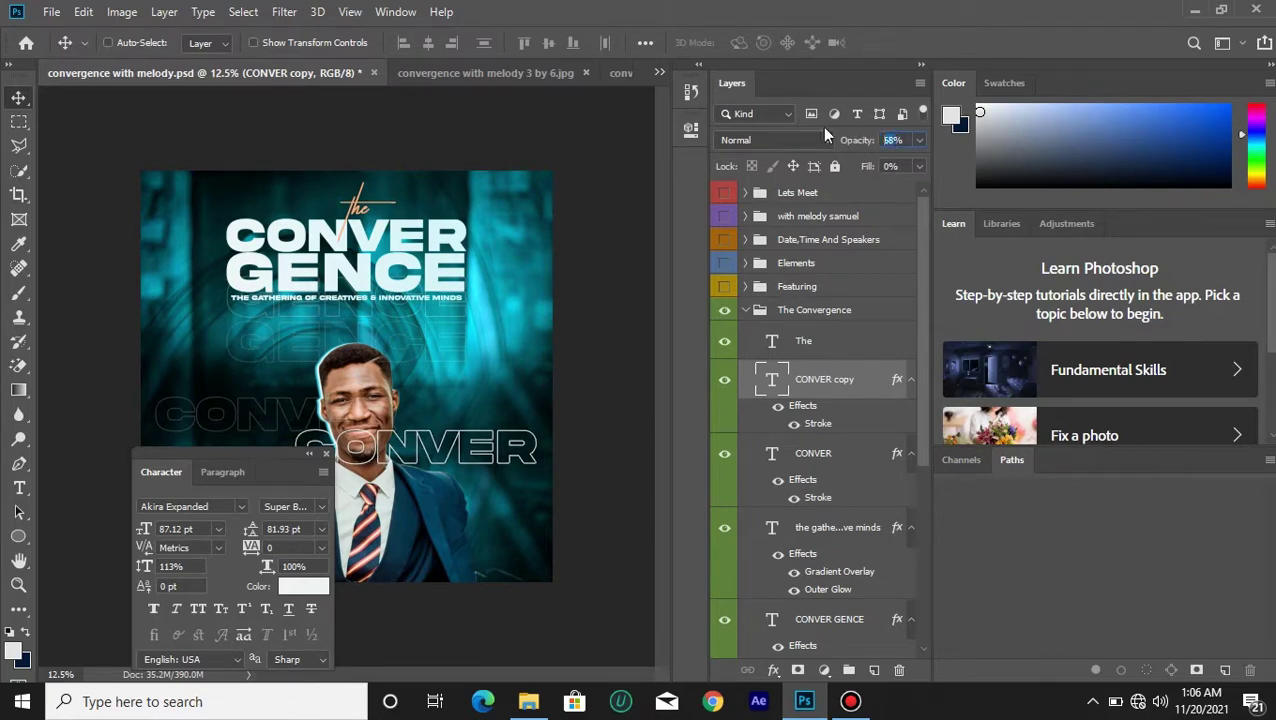
{"action": "type", "text": "4"}
{"action": "key", "text": "Return"}
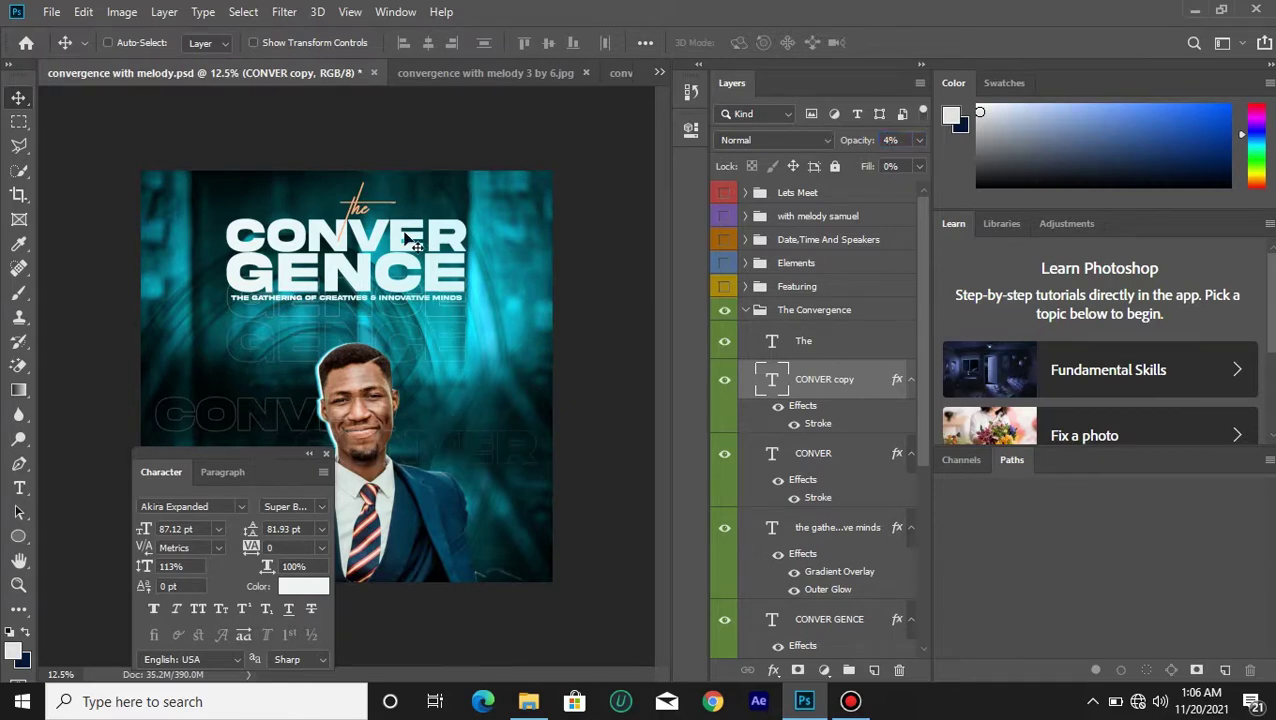
Move the CONVER copy and CONVER outlines up to the top of the flyer, above the solid title.
{"action": "left_click_drag", "start_coordinate": [414, 405], "coordinate": [351, 182]}
{"action": "left_click", "coordinate": [809, 462]}
{"action": "left_click_drag", "start_coordinate": [305, 398], "coordinate": [363, 212]}
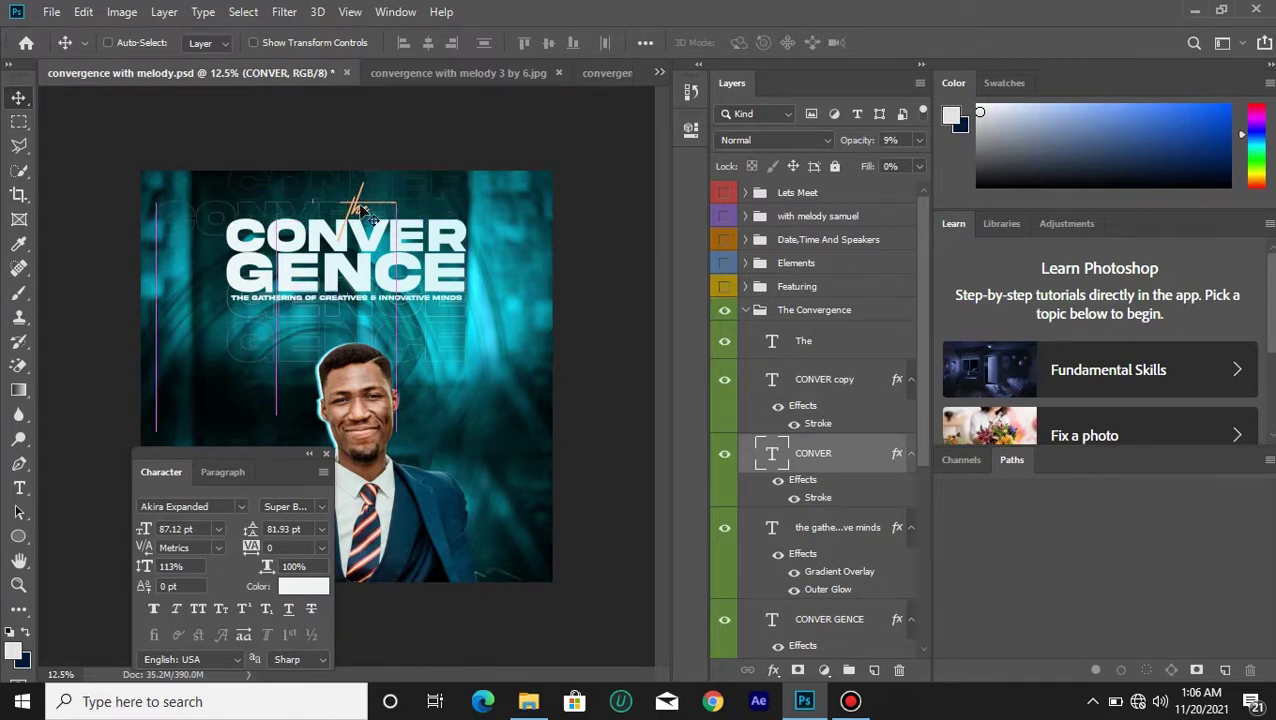
Centre the CONVER outline and the CONVER copy outline horizontally, each against the Background layer.
{"action": "left_click_drag", "start_coordinate": [923, 374], "coordinate": [931, 562]}
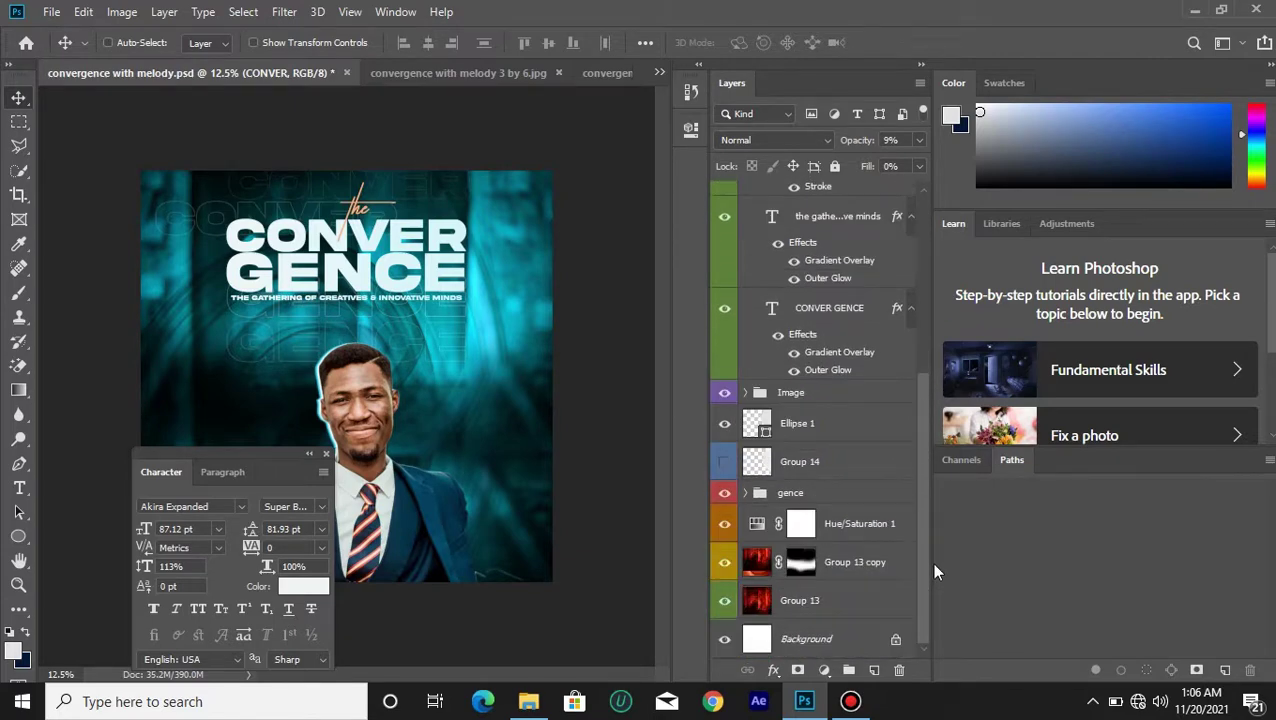
{"action": "left_click", "coordinate": [851, 637]}
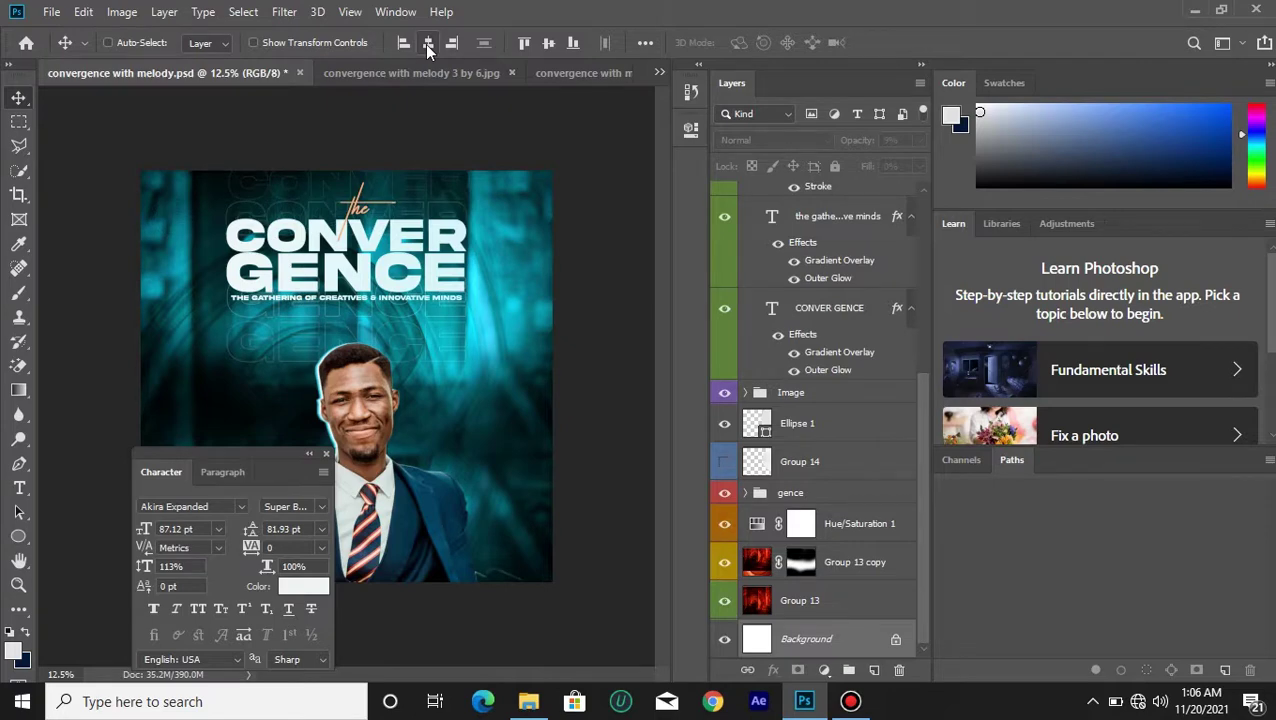
{"action": "left_click_drag", "start_coordinate": [918, 390], "coordinate": [918, 268]}
{"action": "left_click", "coordinate": [843, 285]}
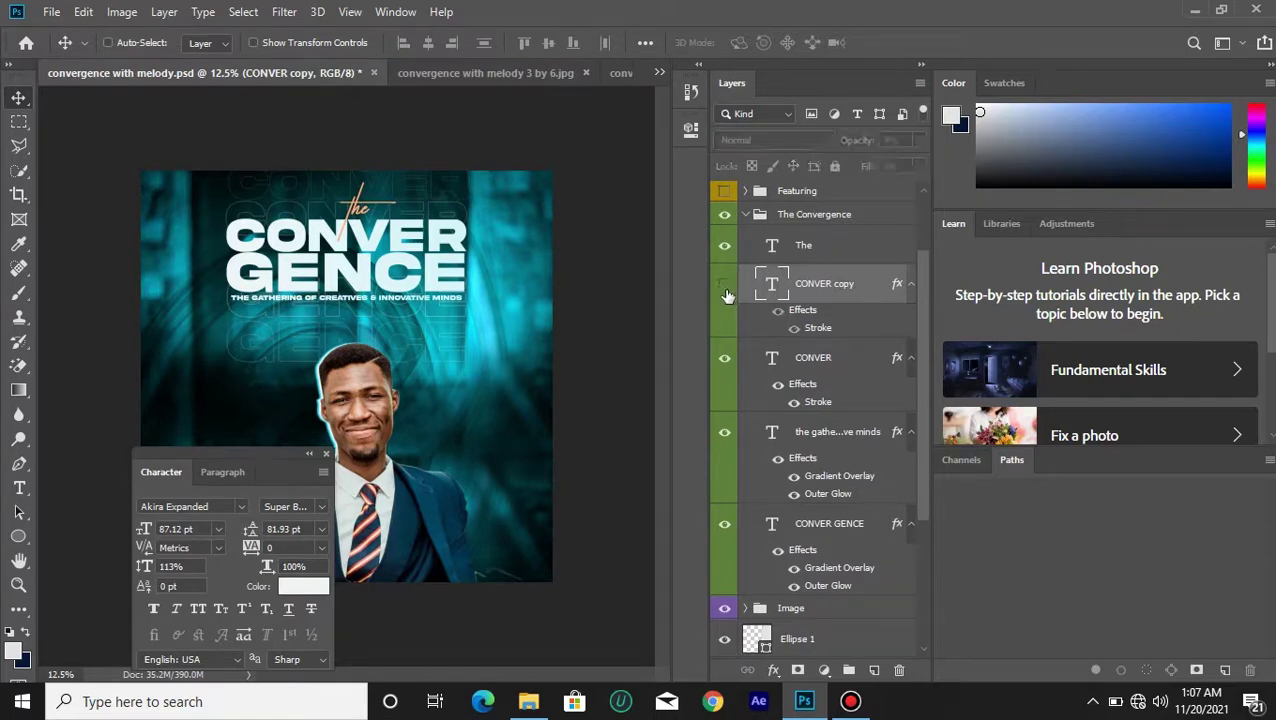
{"action": "left_click_drag", "start_coordinate": [921, 294], "coordinate": [919, 476]}
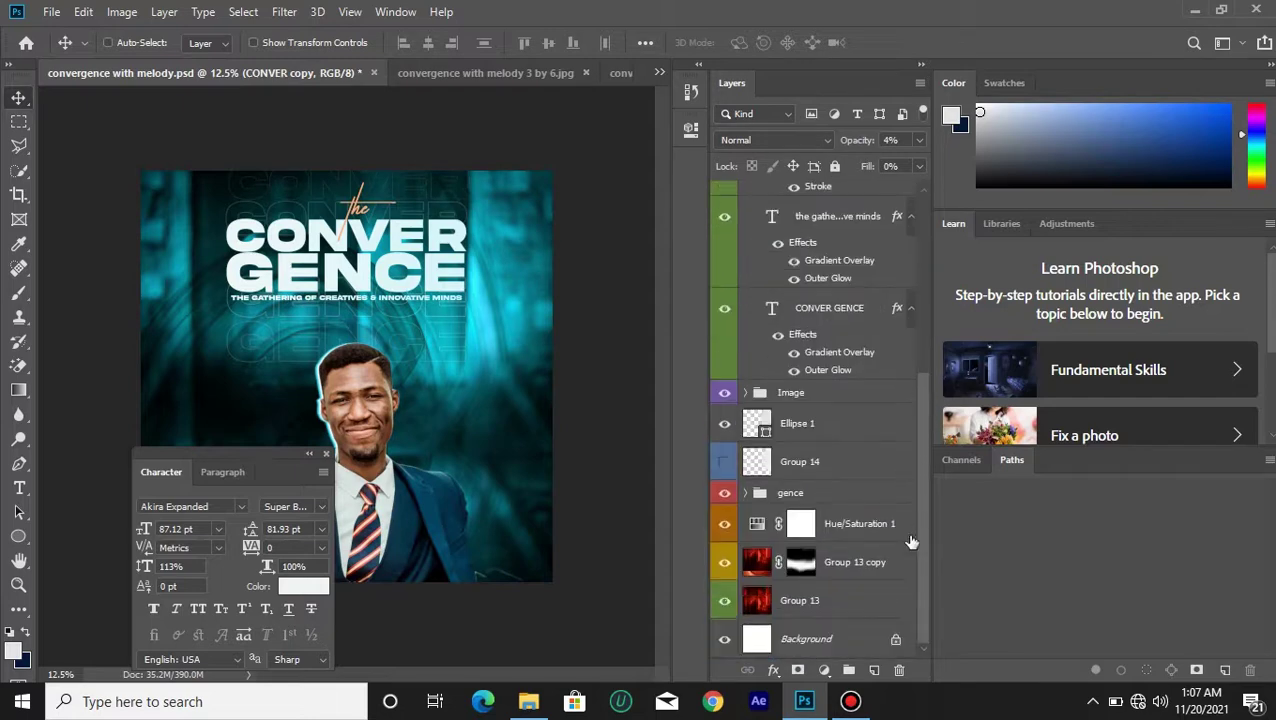
{"action": "left_click", "coordinate": [857, 640]}
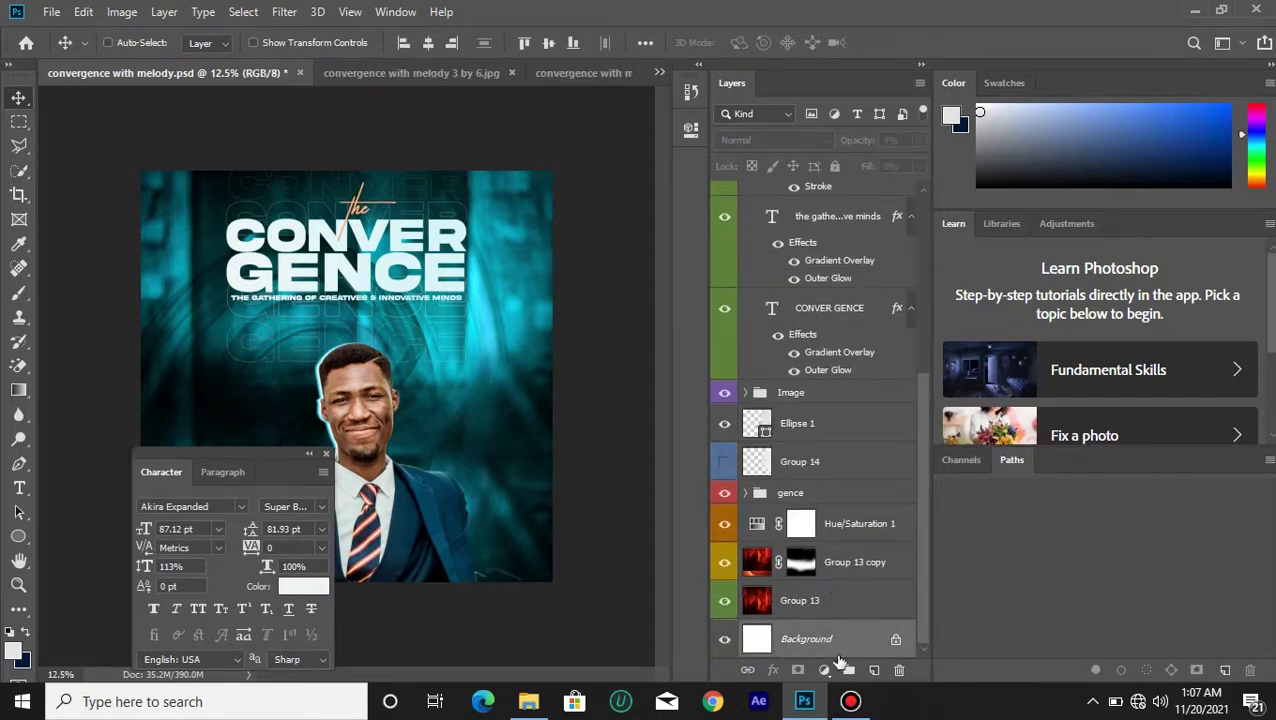
Try centring the script word "the" horizontally against the Background layer, and undo the alignment.
{"action": "left_click_drag", "start_coordinate": [922, 543], "coordinate": [944, 273]}
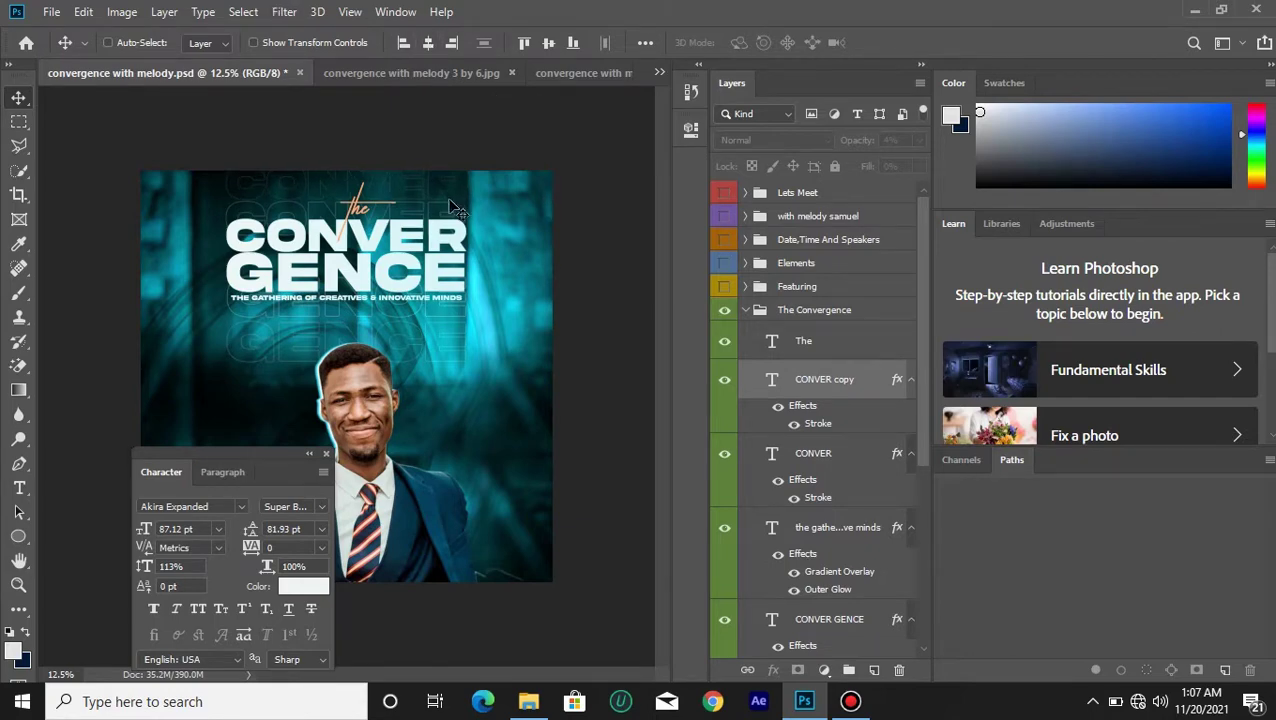
{"action": "left_click", "coordinate": [724, 341]}
{"action": "left_click", "coordinate": [724, 341]}
{"action": "left_click", "coordinate": [820, 354]}
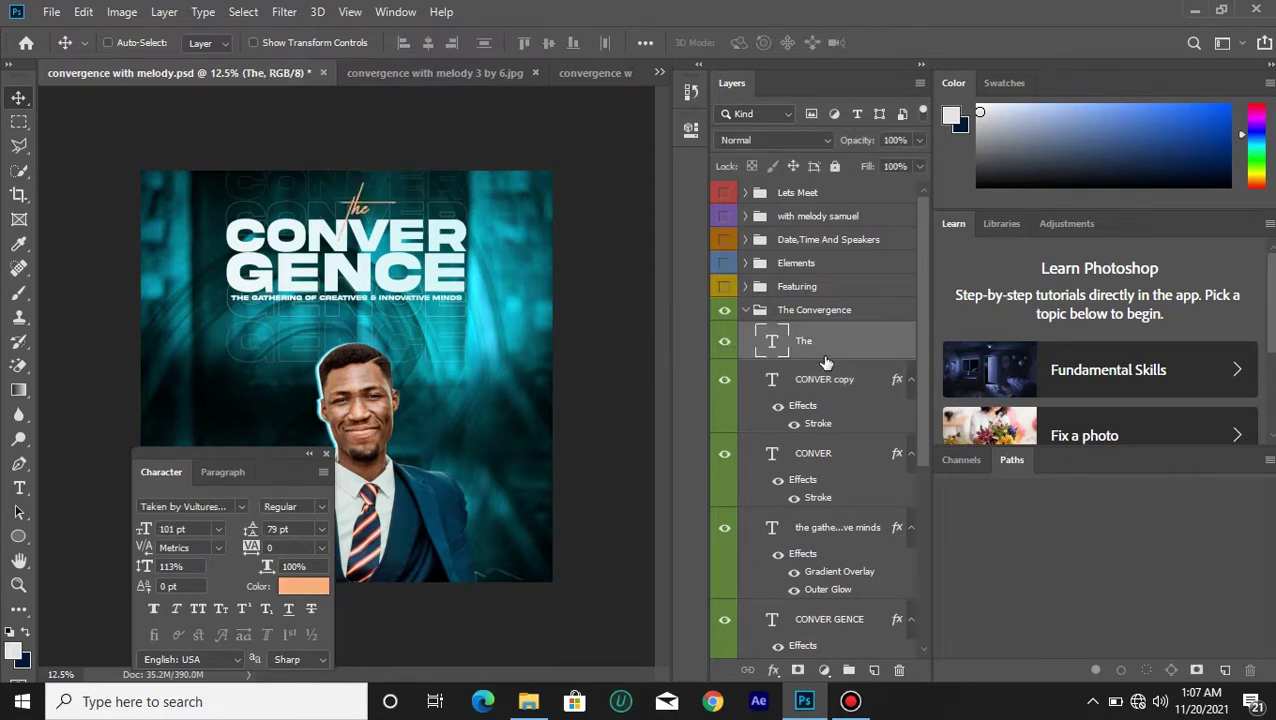
{"action": "left_click_drag", "start_coordinate": [928, 305], "coordinate": [920, 514]}
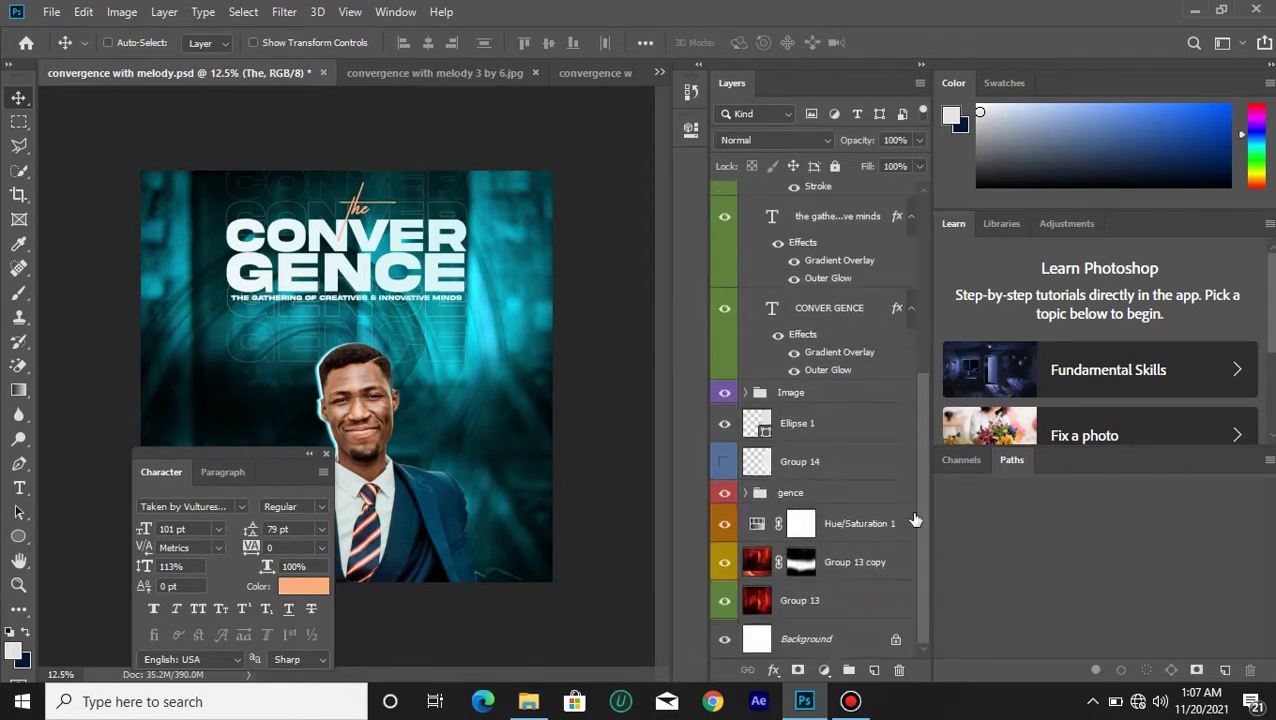
{"action": "left_click", "coordinate": [856, 643]}
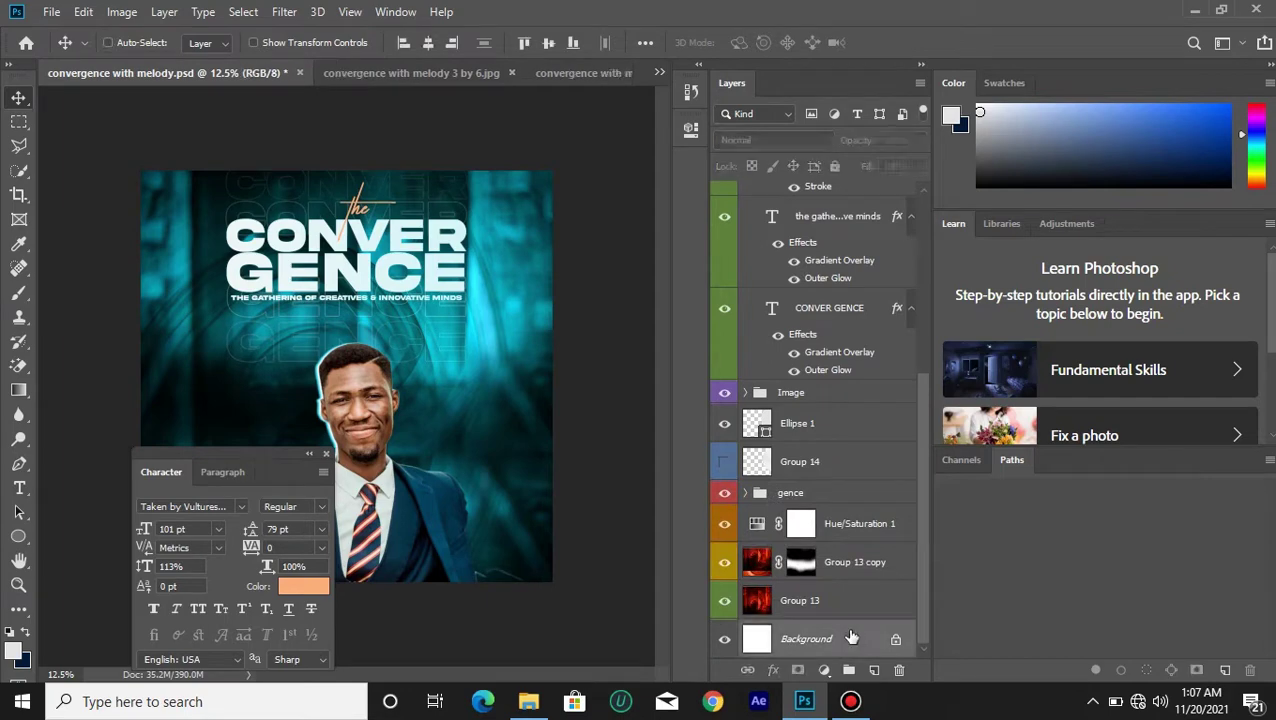
{"action": "left_click", "coordinate": [428, 46]}
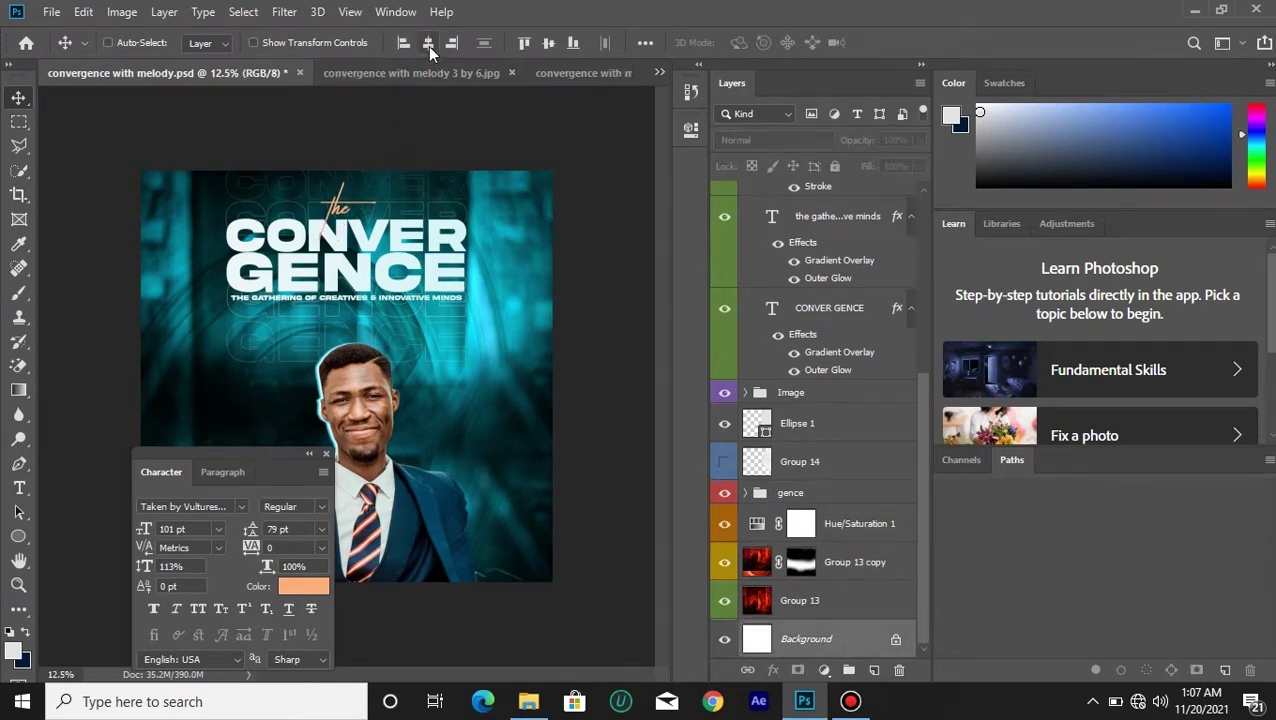
{"action": "key", "text": "ctrl+z"}
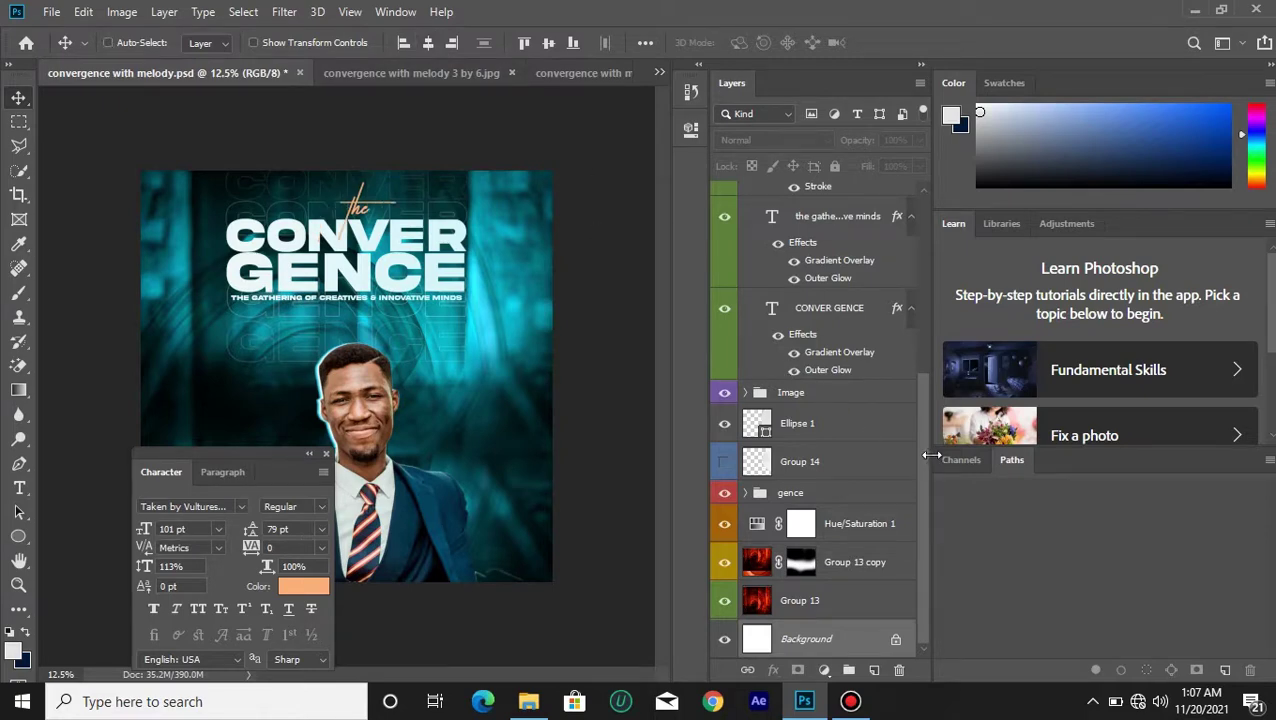
Identify the CONVER GENCE title by toggling its visibility, and select it together with the Background layer.
{"action": "scroll", "coordinate": [926, 452], "scroll_direction": "up", "scroll_amount": 2}
{"action": "left_click", "coordinate": [838, 398]}
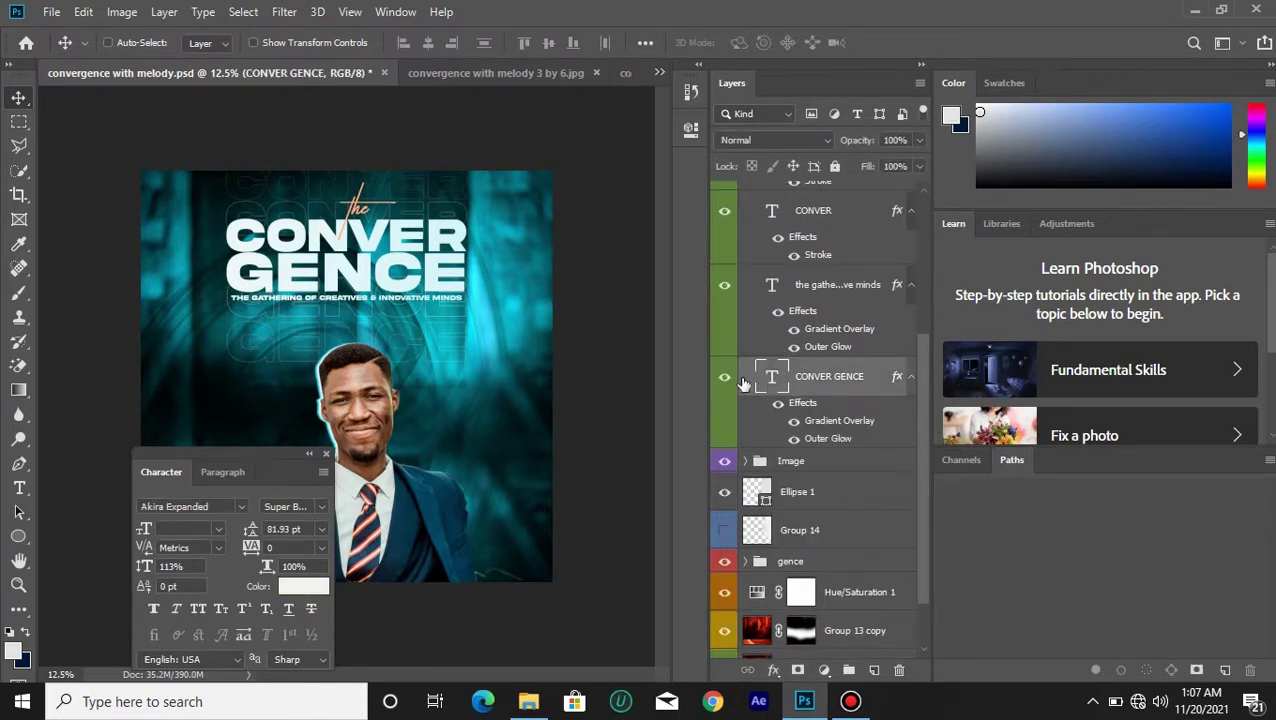
{"action": "left_click", "coordinate": [725, 379]}
{"action": "scroll", "coordinate": [922, 404], "scroll_direction": "down", "scroll_amount": 2}
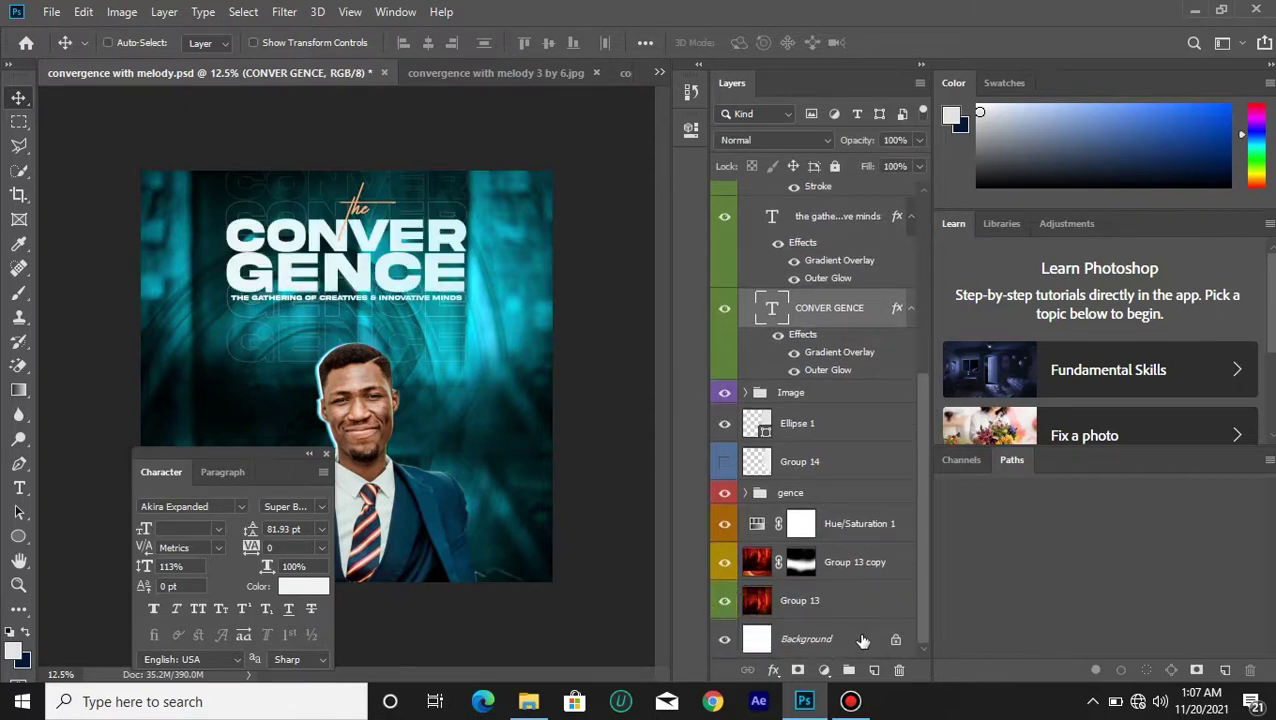
{"action": "left_click", "coordinate": [862, 640], "text": "ctrl"}
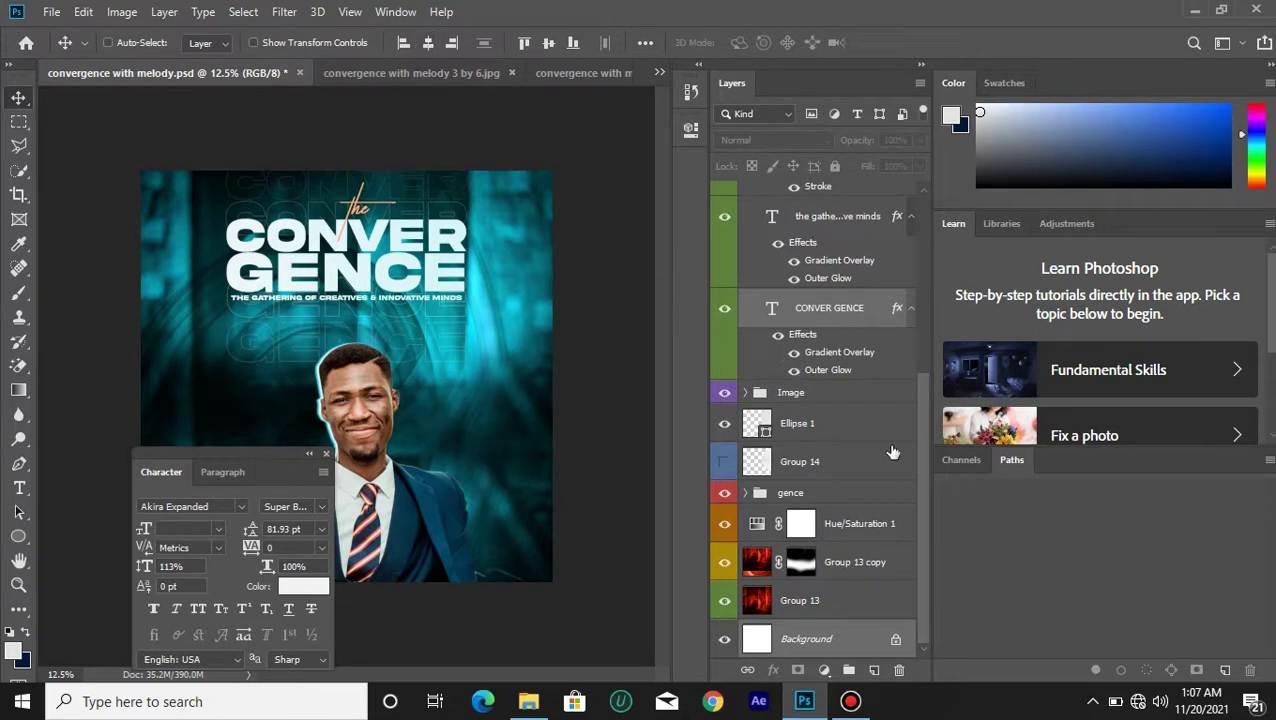
Align the horizontal centre of the The text layer with the Background layer.
{"action": "left_click_drag", "start_coordinate": [922, 445], "coordinate": [920, 294]}
{"action": "left_click", "coordinate": [915, 300]}
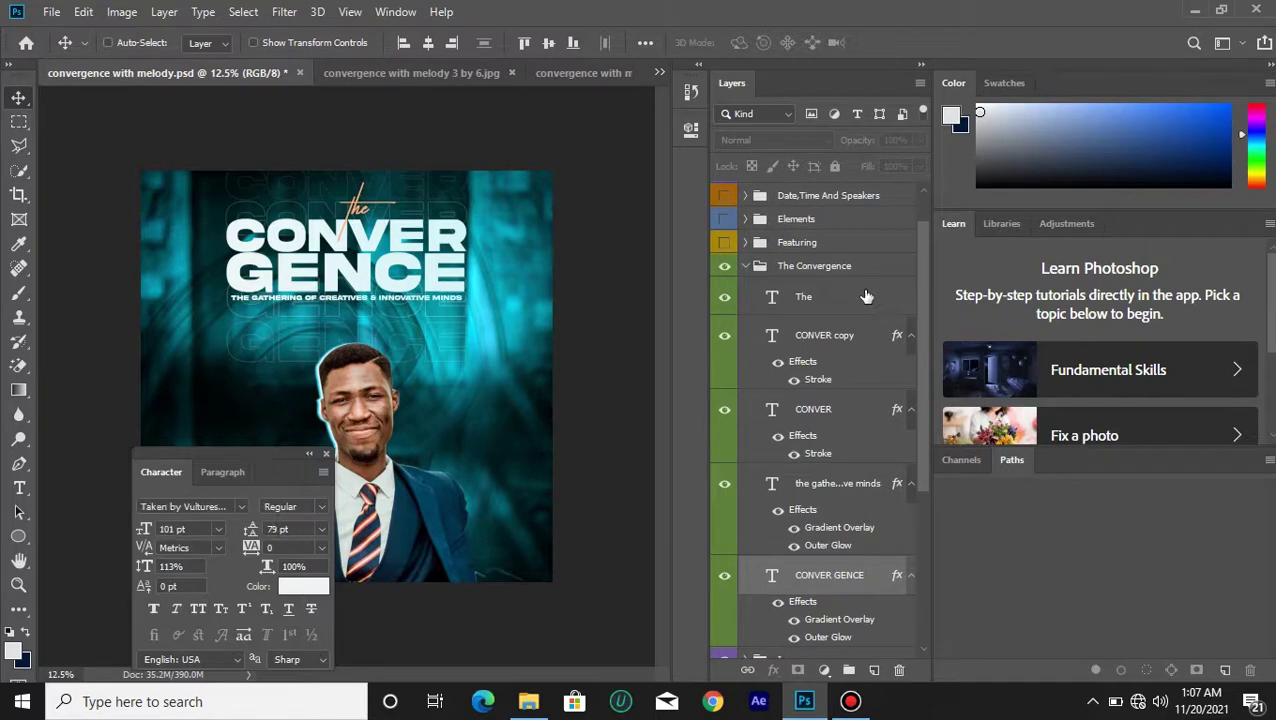
{"action": "left_click_drag", "start_coordinate": [921, 388], "coordinate": [917, 512]}
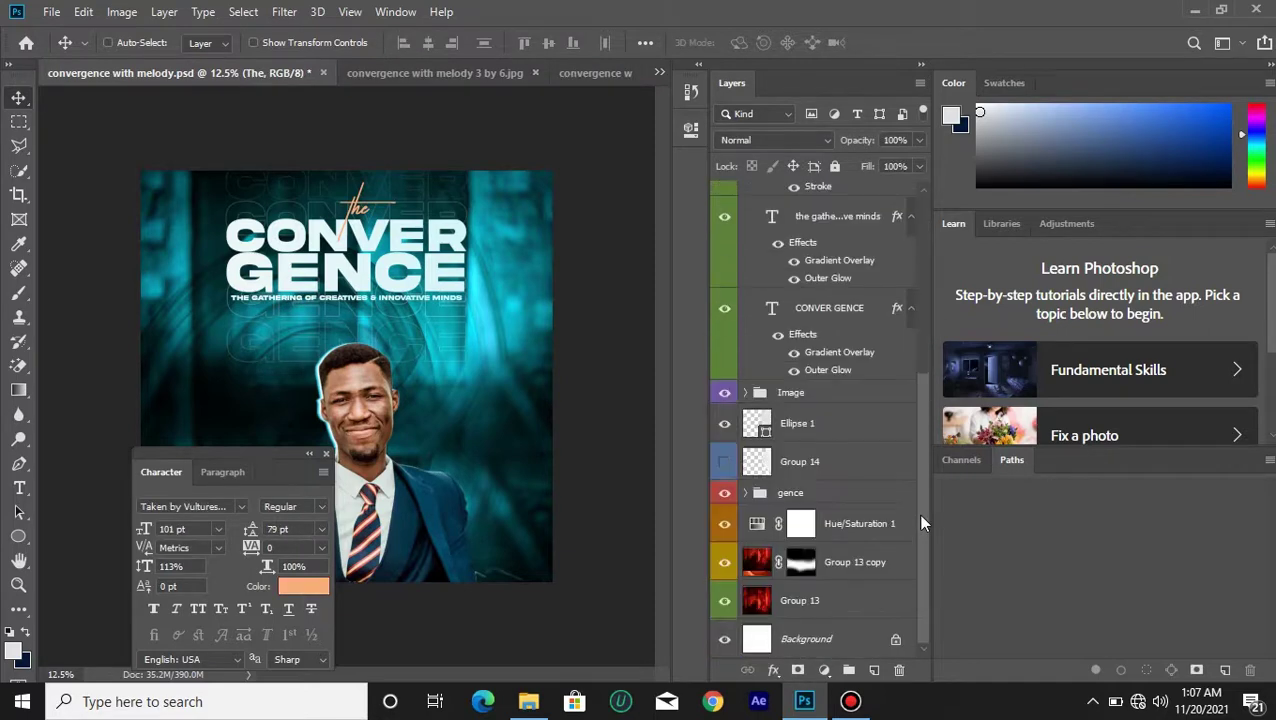
{"action": "left_click", "coordinate": [857, 640]}
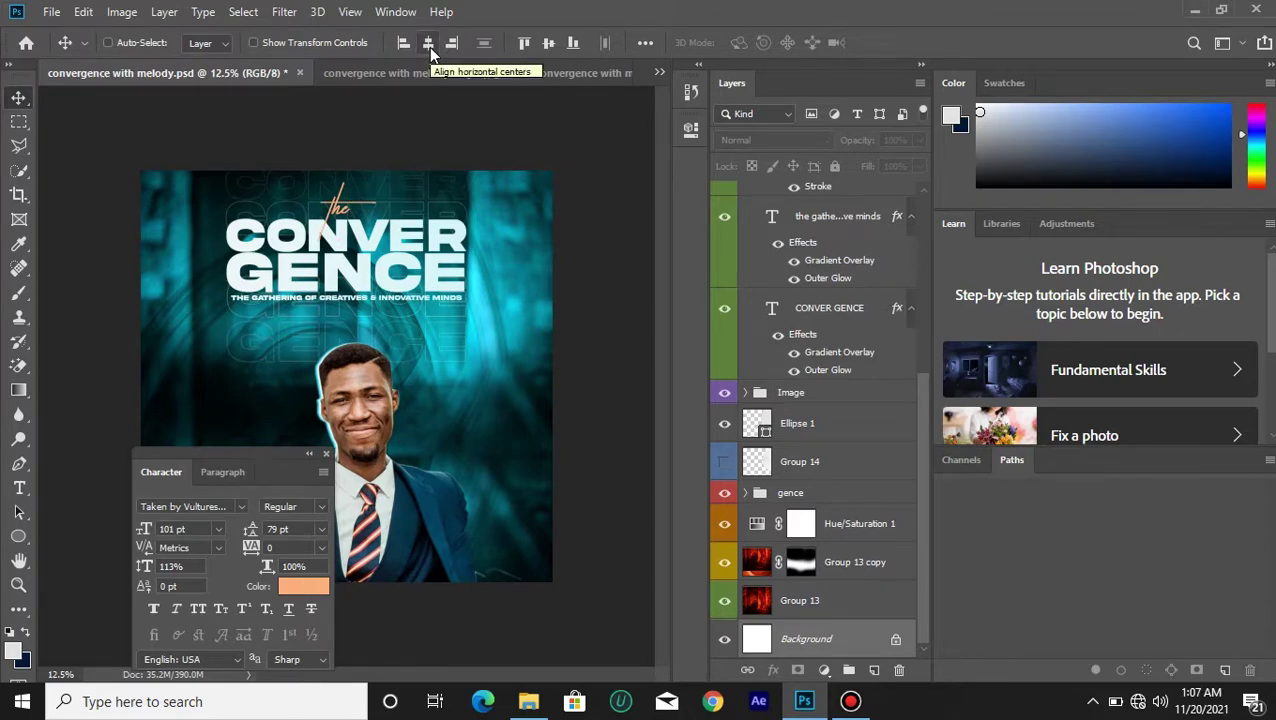
Step back through the document's History to an earlier Layer Visibility state.
{"action": "left_click", "coordinate": [689, 92]}
{"action": "left_click_drag", "start_coordinate": [661, 154], "coordinate": [664, 138]}
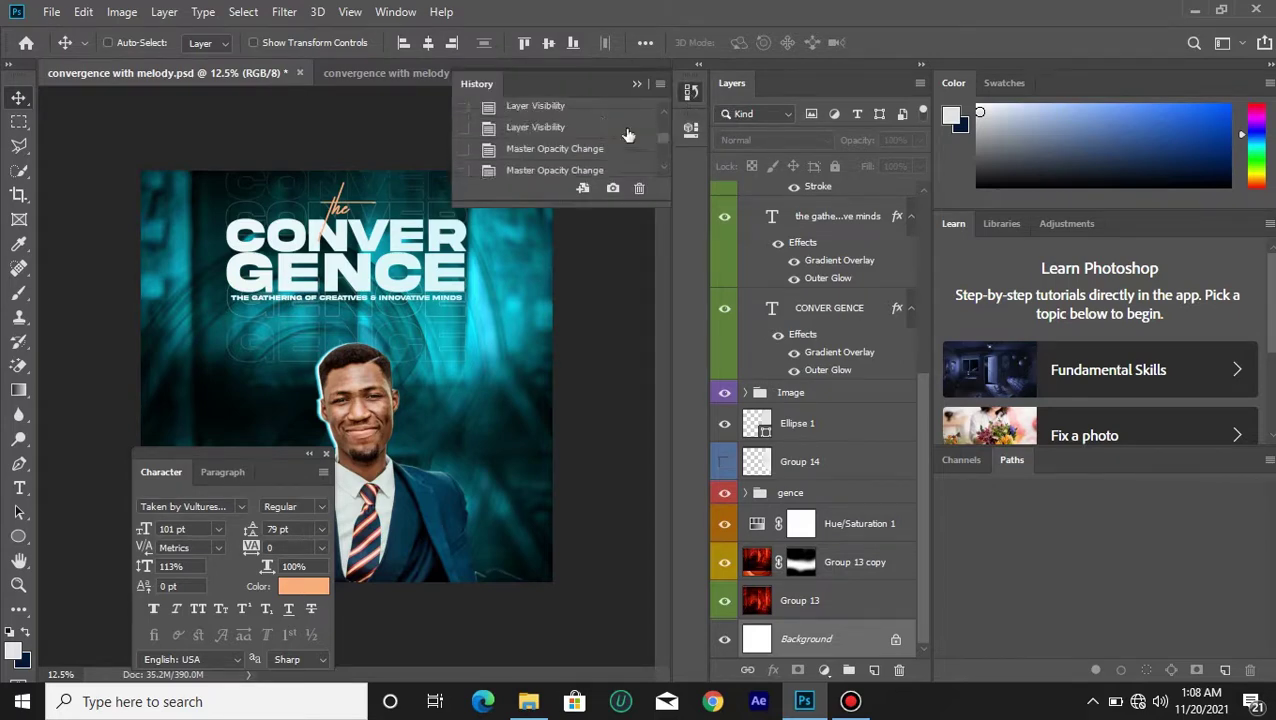
{"action": "left_click", "coordinate": [630, 133]}
{"action": "left_click_drag", "start_coordinate": [664, 138], "coordinate": [664, 131]}
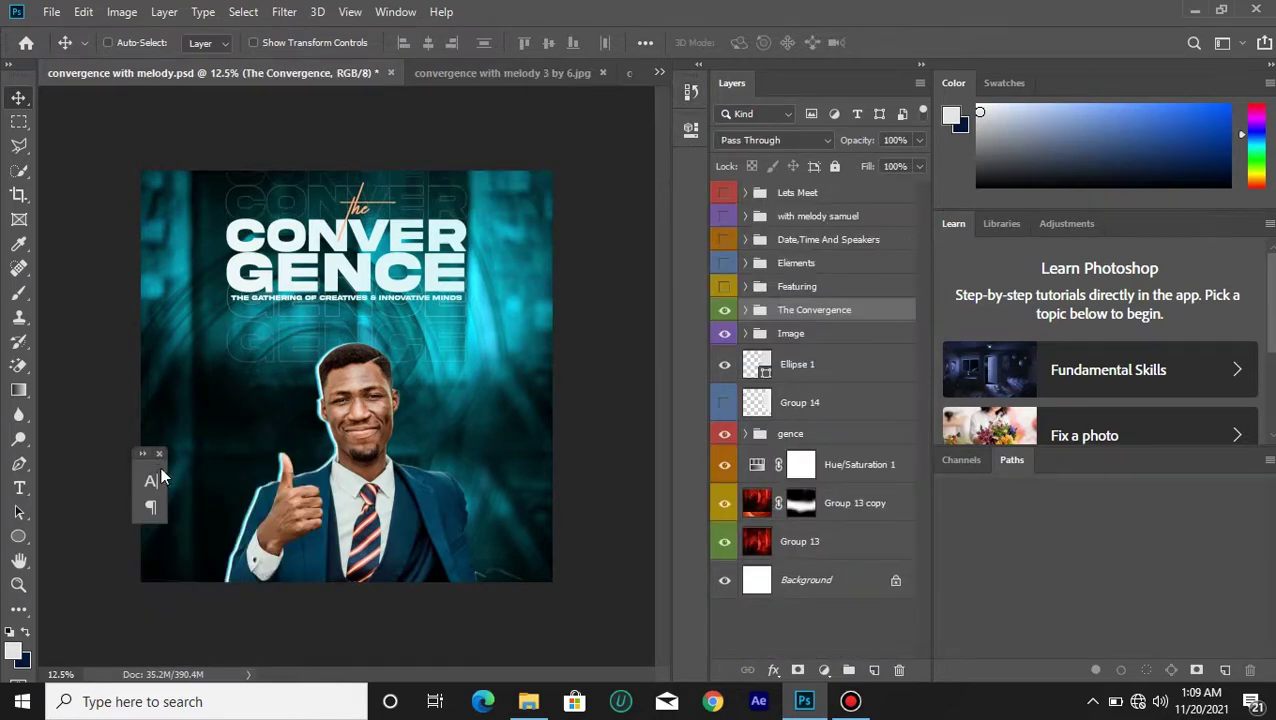
Show the character settings clear of the portrait, expand the gence group and select the GENCE copy layer.
{"action": "left_click_drag", "start_coordinate": [163, 478], "coordinate": [101, 460]}
{"action": "left_click", "coordinate": [101, 465]}
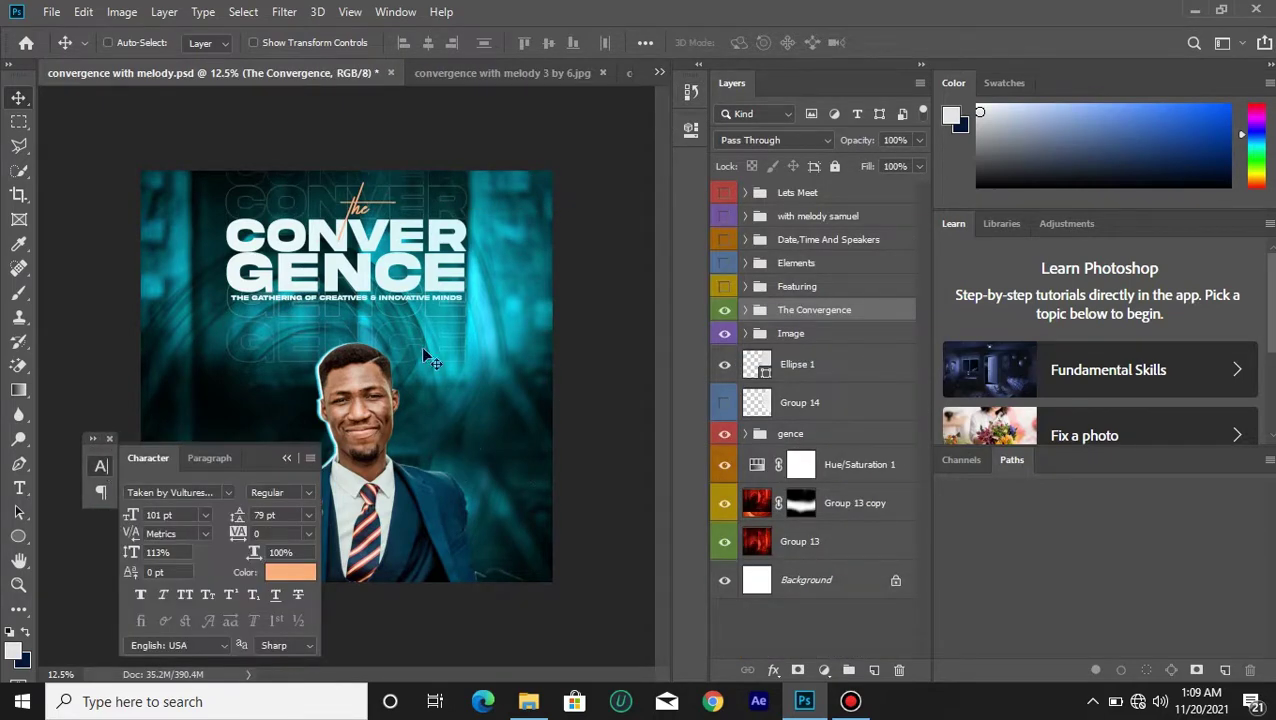
{"action": "left_click", "coordinate": [746, 435]}
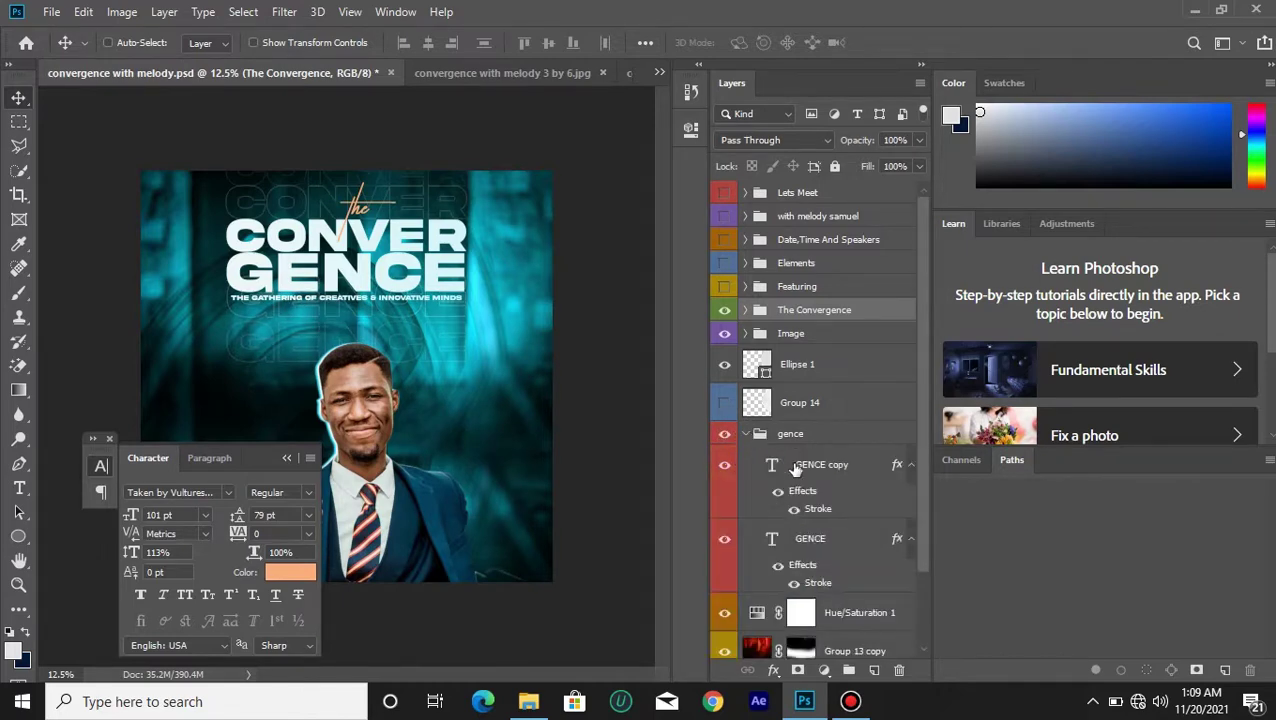
{"action": "left_click", "coordinate": [792, 466]}
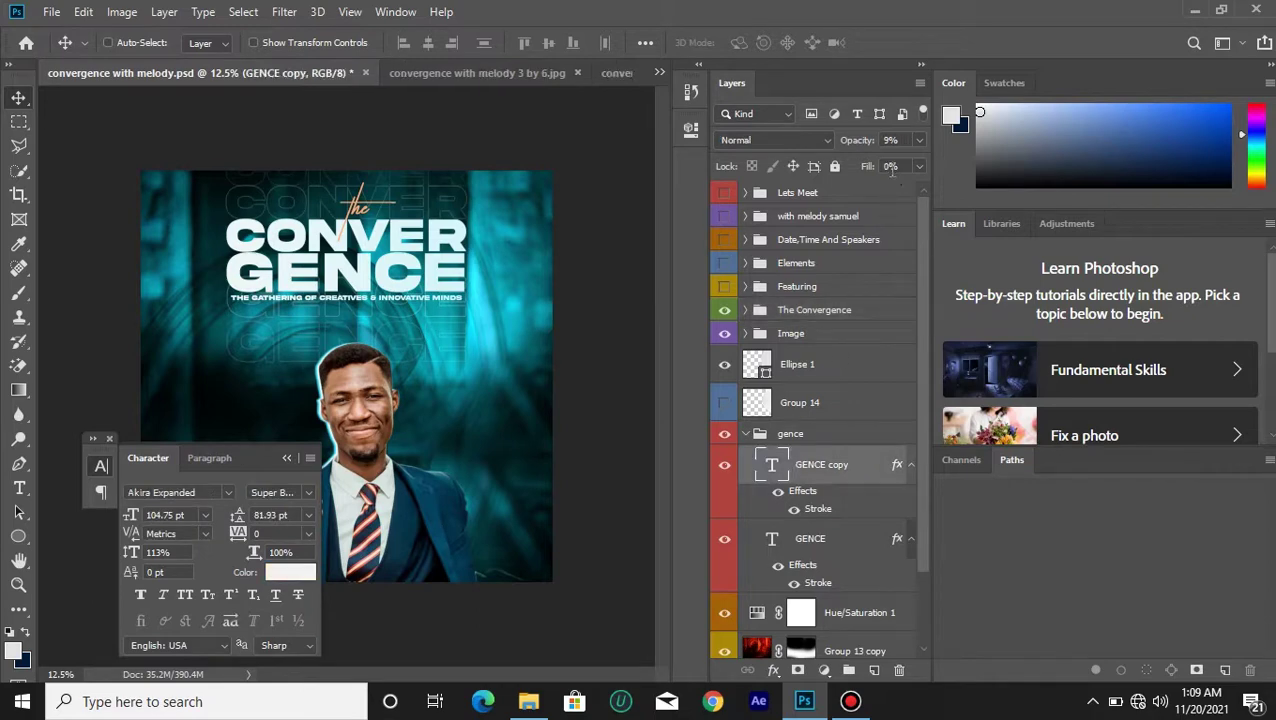
Check the GENCE copy layer's blending options and Stroke settings without changing them, and look at its font.
{"action": "double_click", "coordinate": [865, 477]}
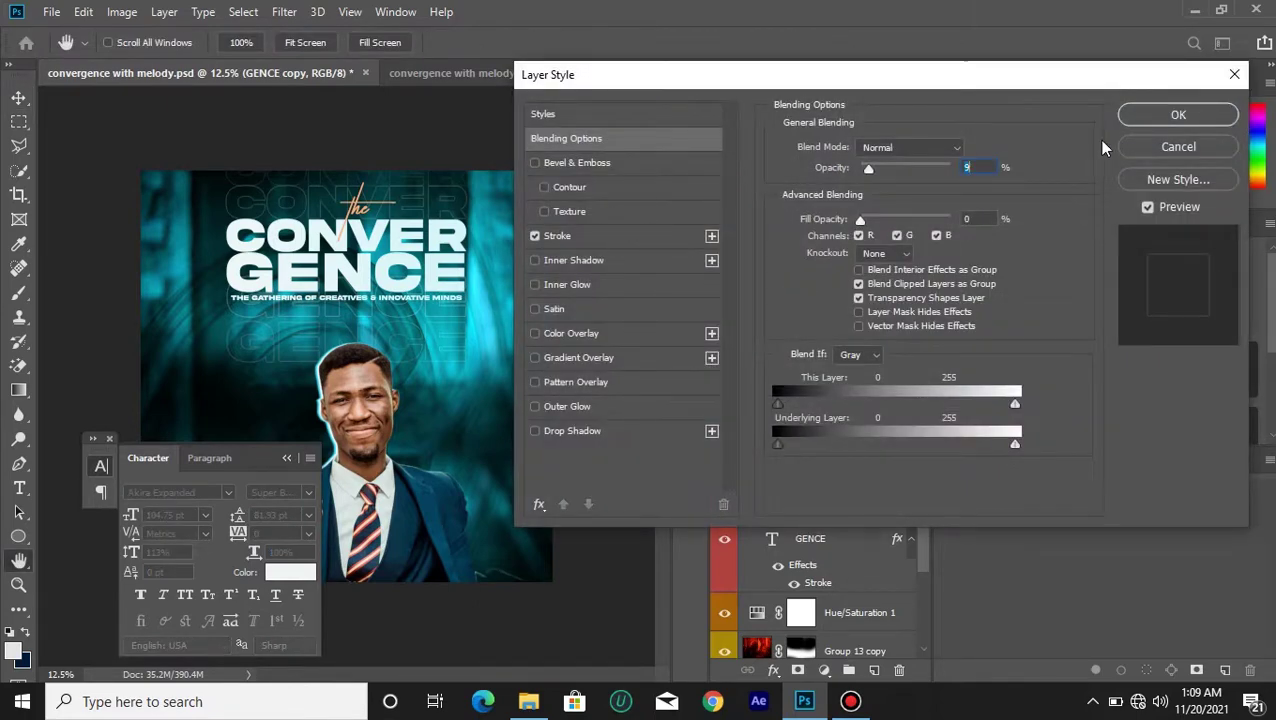
{"action": "left_click", "coordinate": [1141, 150]}
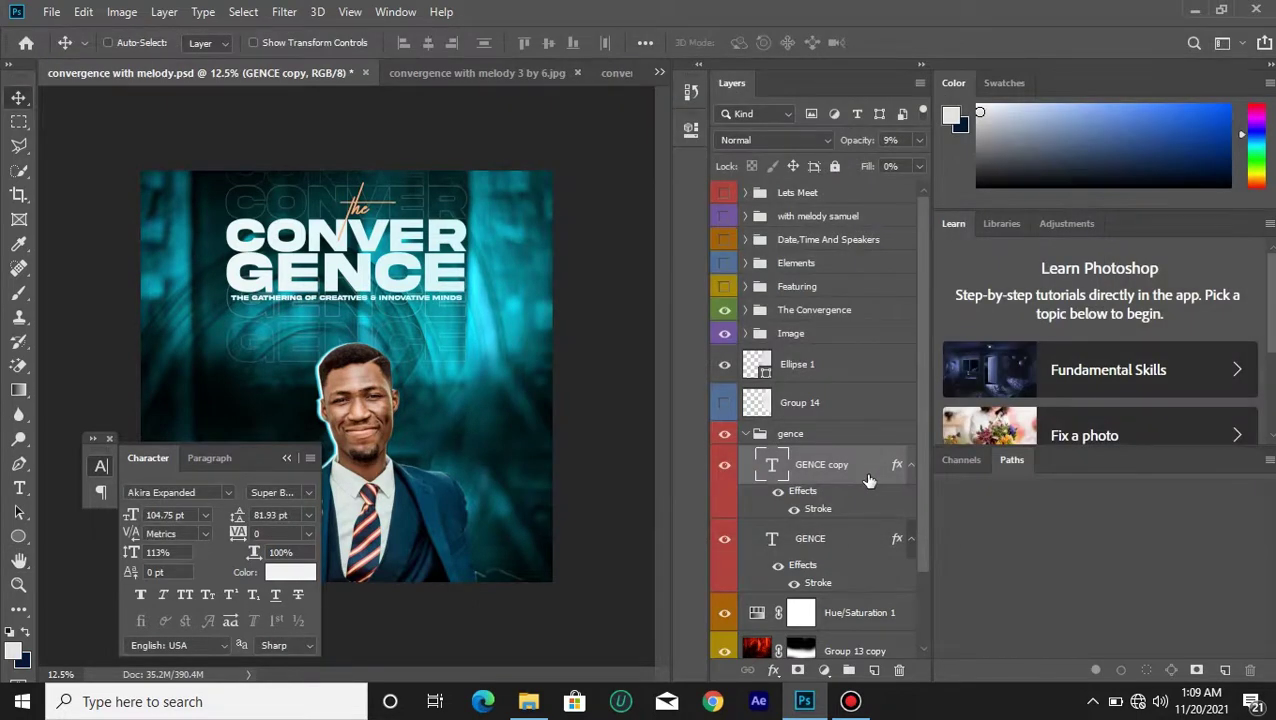
{"action": "double_click", "coordinate": [868, 480]}
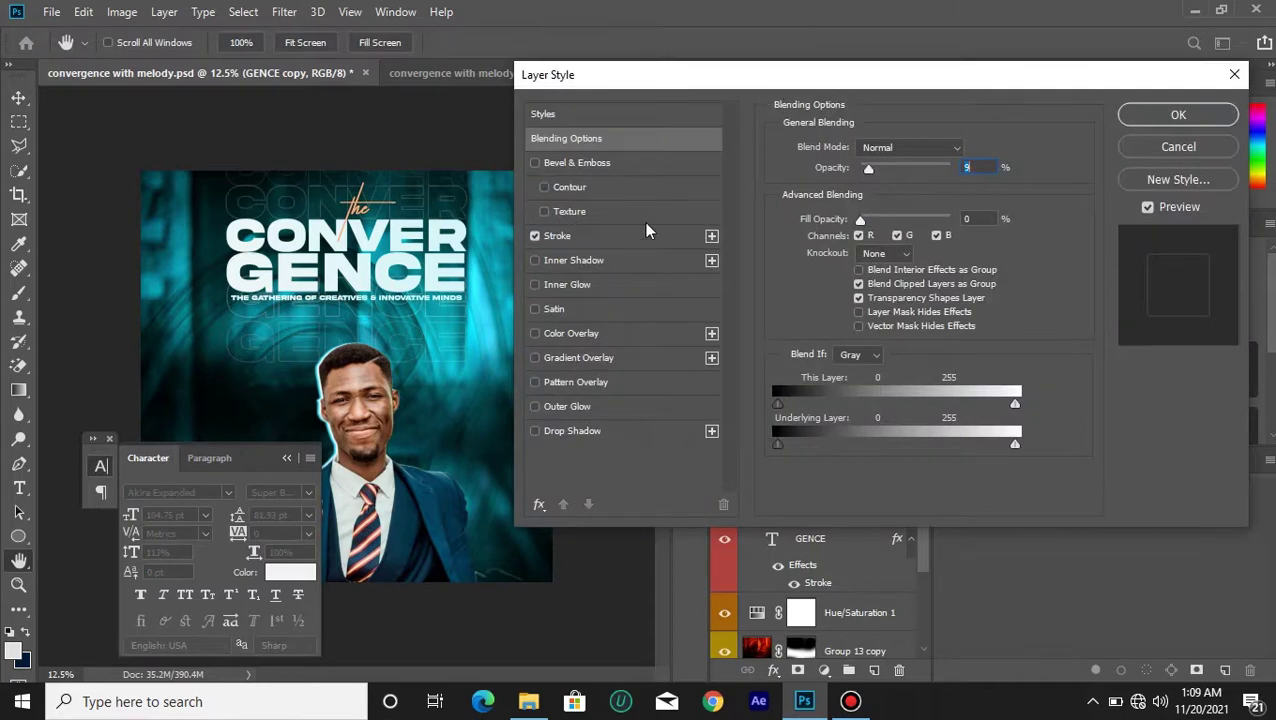
{"action": "left_click", "coordinate": [600, 236]}
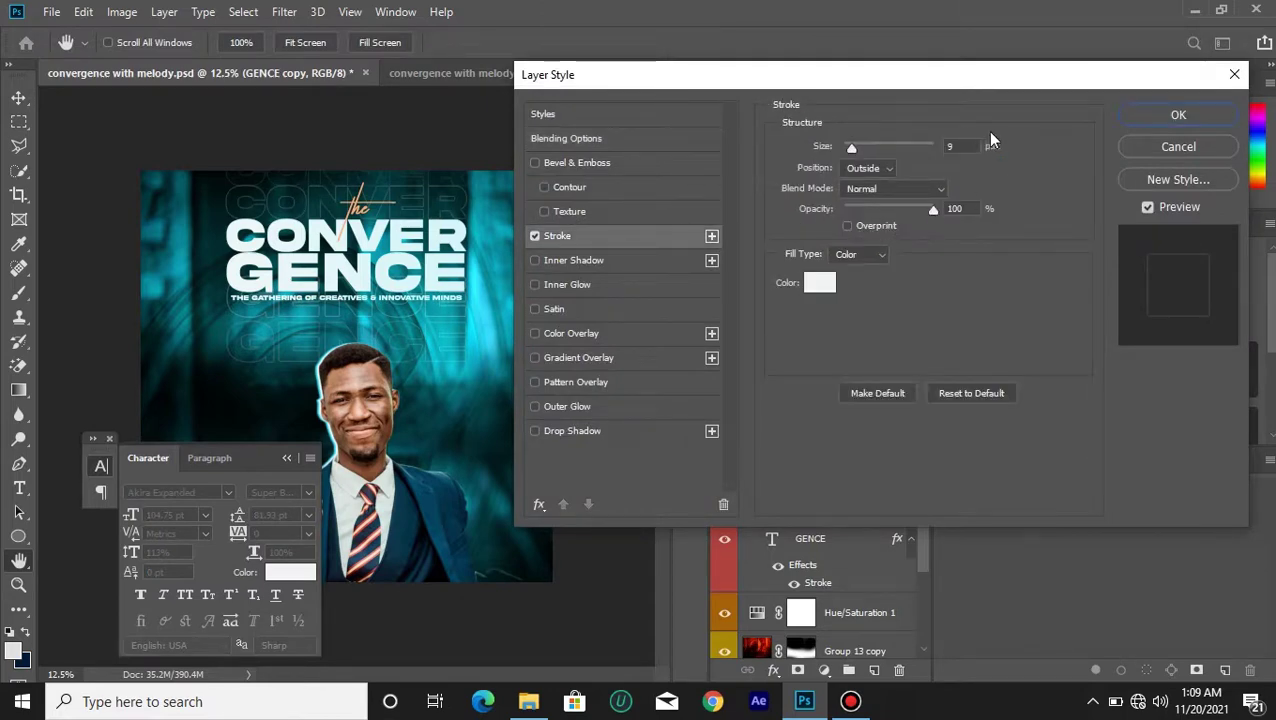
{"action": "left_click", "coordinate": [1140, 150]}
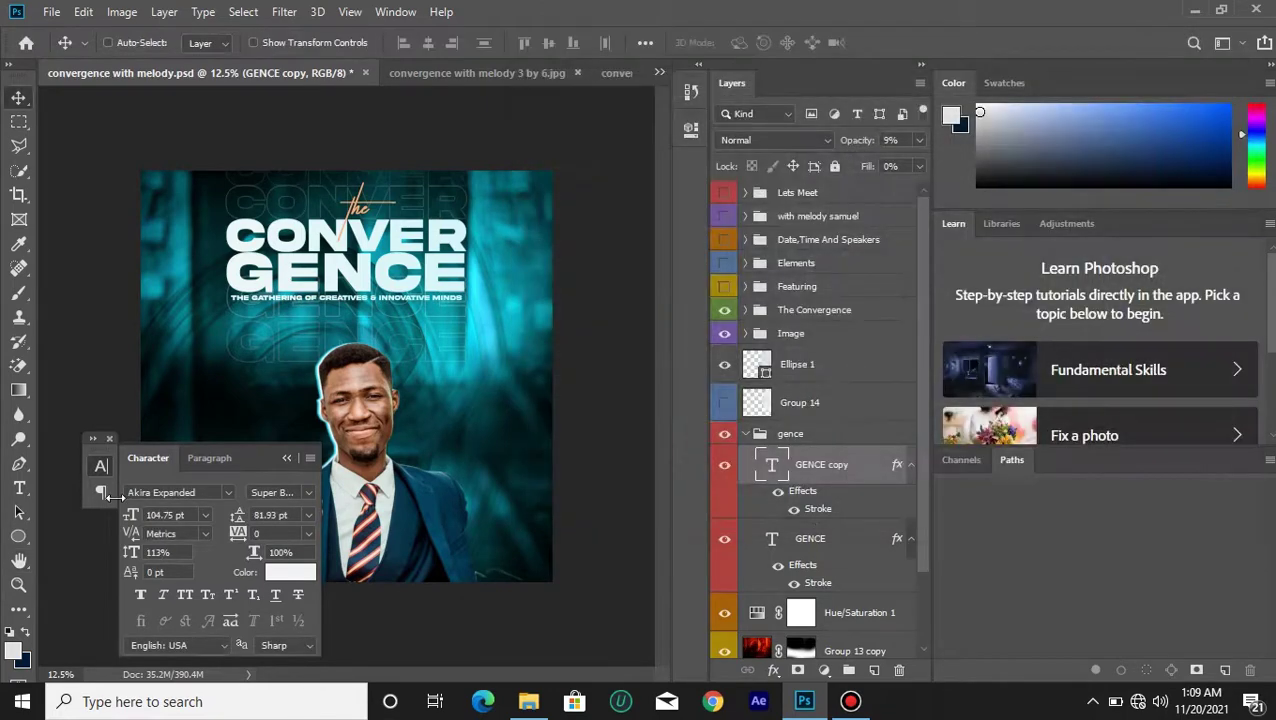
{"action": "left_click", "coordinate": [201, 489]}
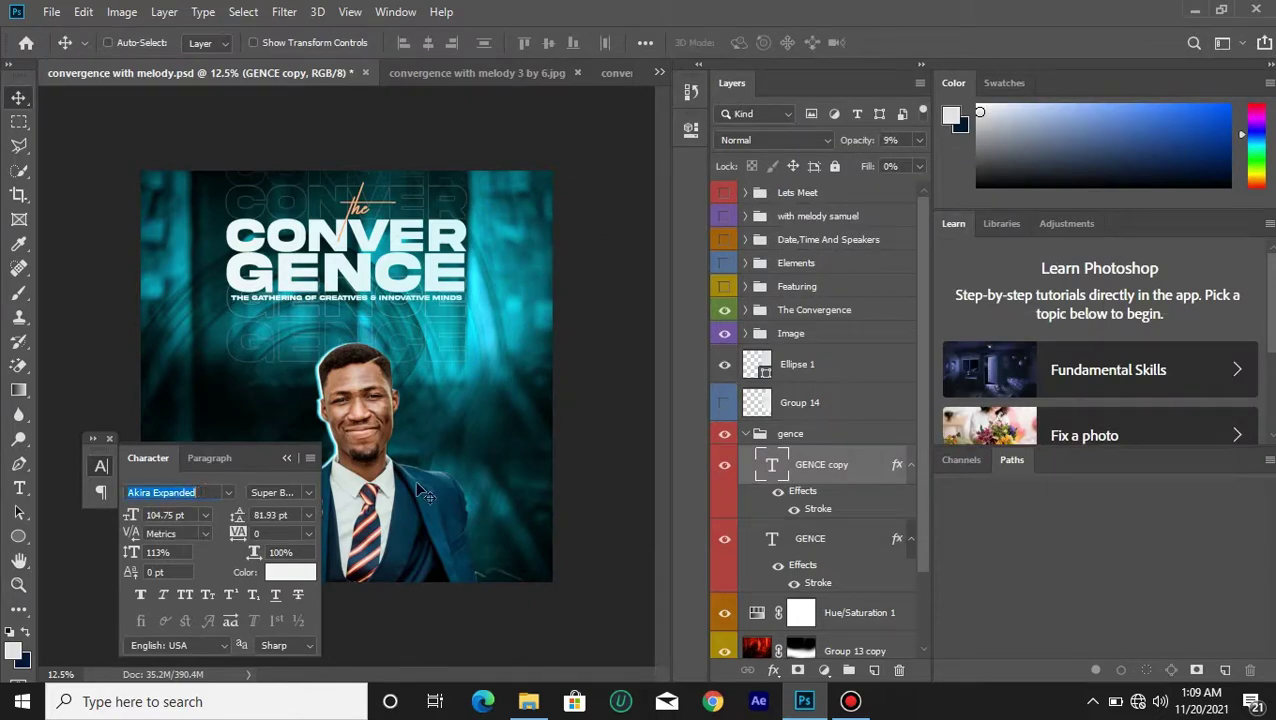
Collapse the character settings and the gence group, and move the group above the Image group.
{"action": "left_click", "coordinate": [286, 458]}
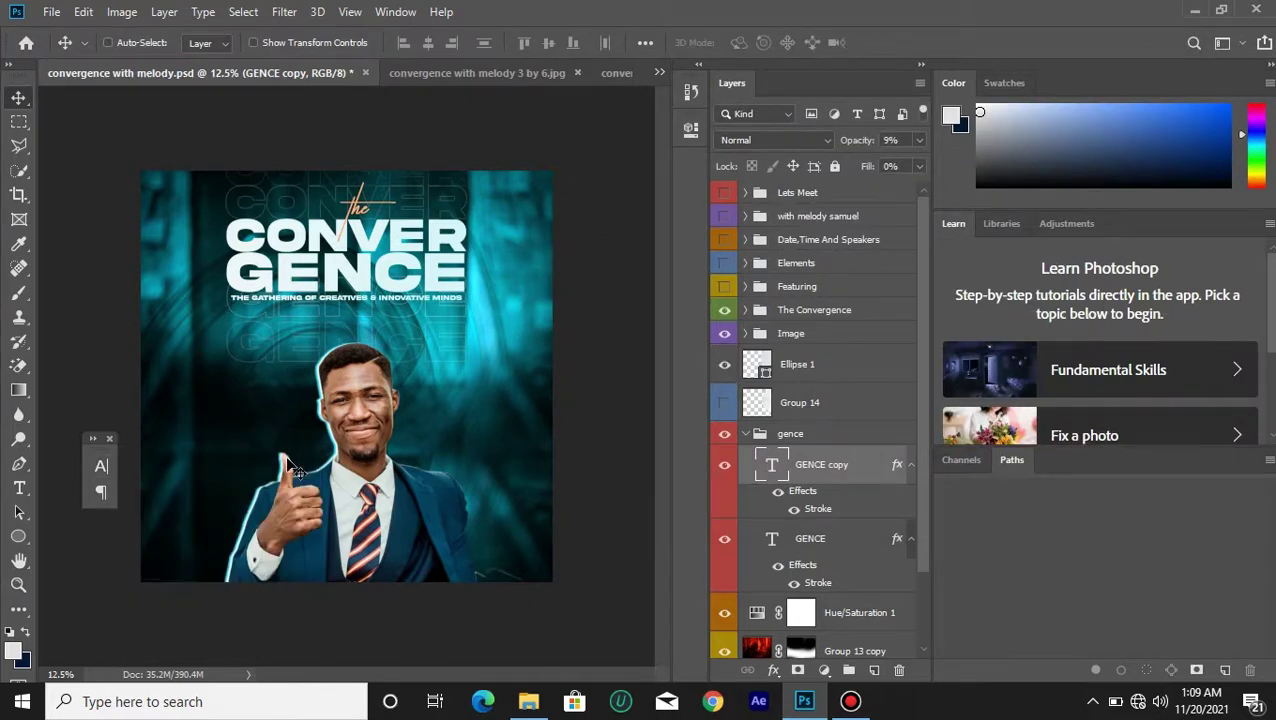
{"action": "left_click", "coordinate": [745, 437]}
{"action": "left_click", "coordinate": [738, 433]}
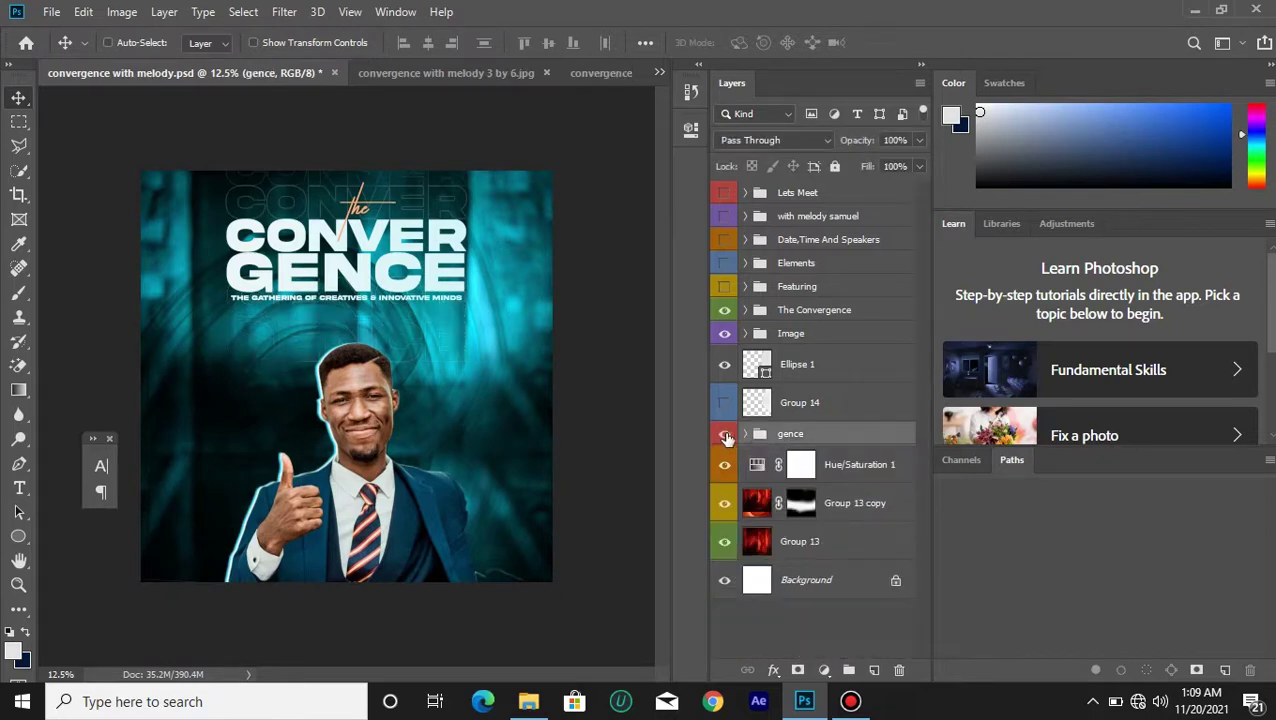
{"action": "left_click_drag", "start_coordinate": [806, 433], "coordinate": [815, 332]}
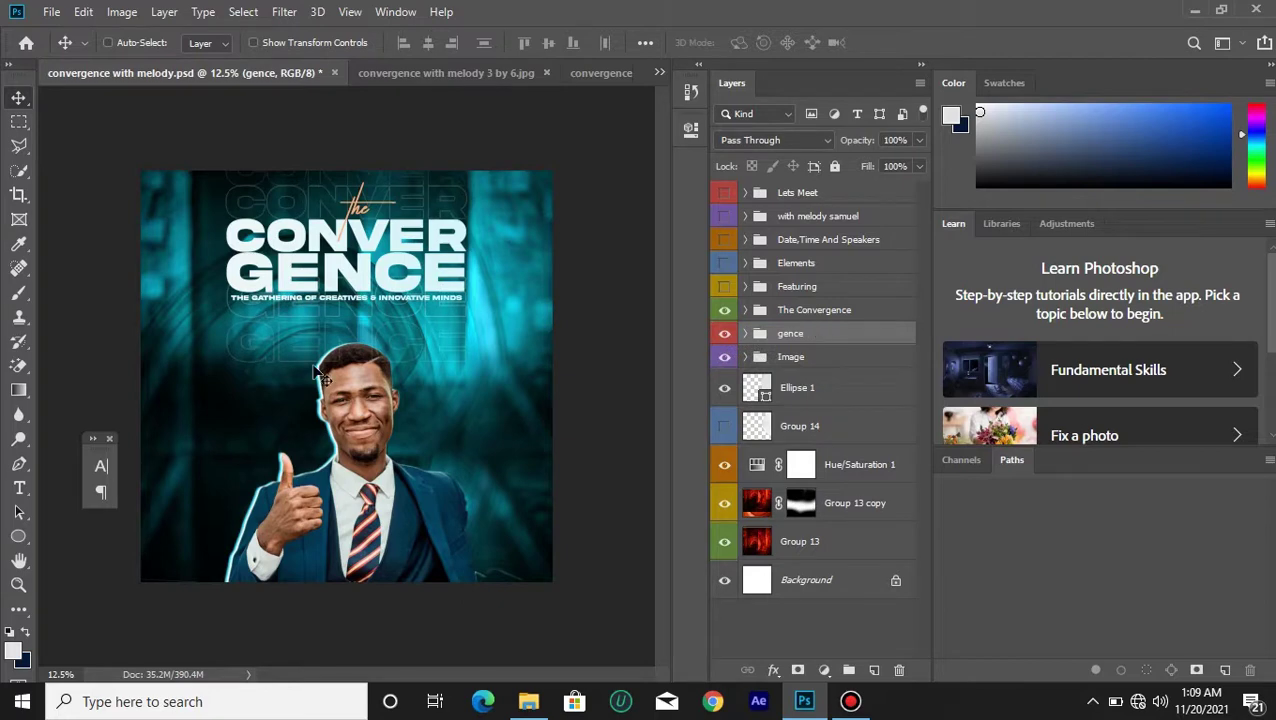
Move the gence group back behind the portrait, between Ellipse 1 and Group 14.
{"action": "scroll", "coordinate": [313, 372], "scroll_direction": "up", "scroll_amount": 3}
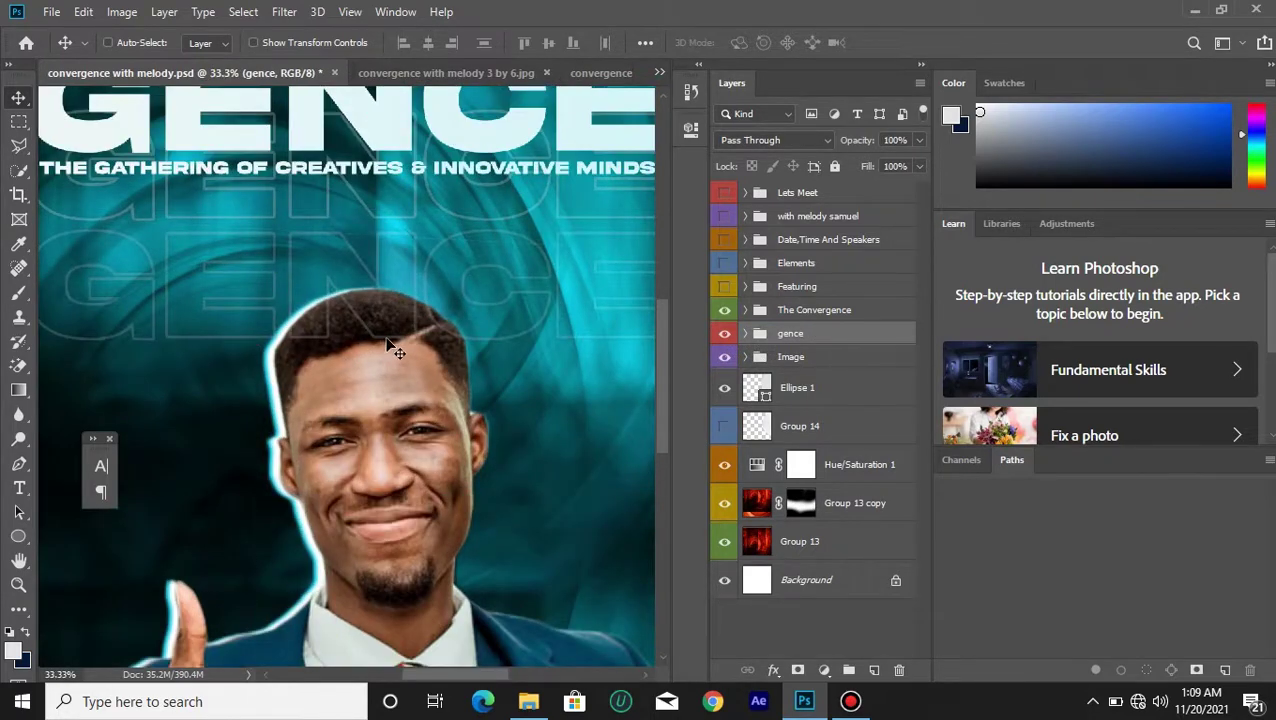
{"action": "scroll", "coordinate": [390, 345], "scroll_direction": "down", "scroll_amount": 2}
{"action": "left_click_drag", "start_coordinate": [843, 343], "coordinate": [849, 413]}
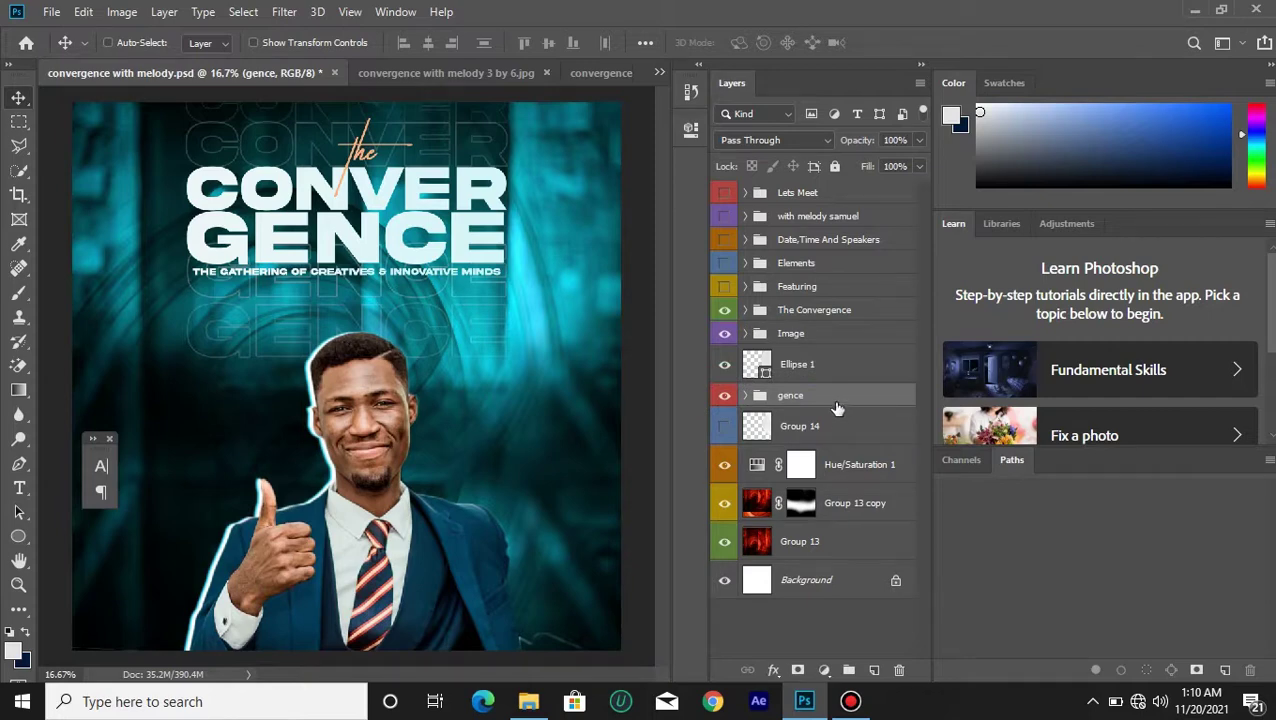
Hide the Ellipse 1 layer and delete it.
{"action": "left_click", "coordinate": [725, 369]}
{"action": "left_click", "coordinate": [815, 369]}
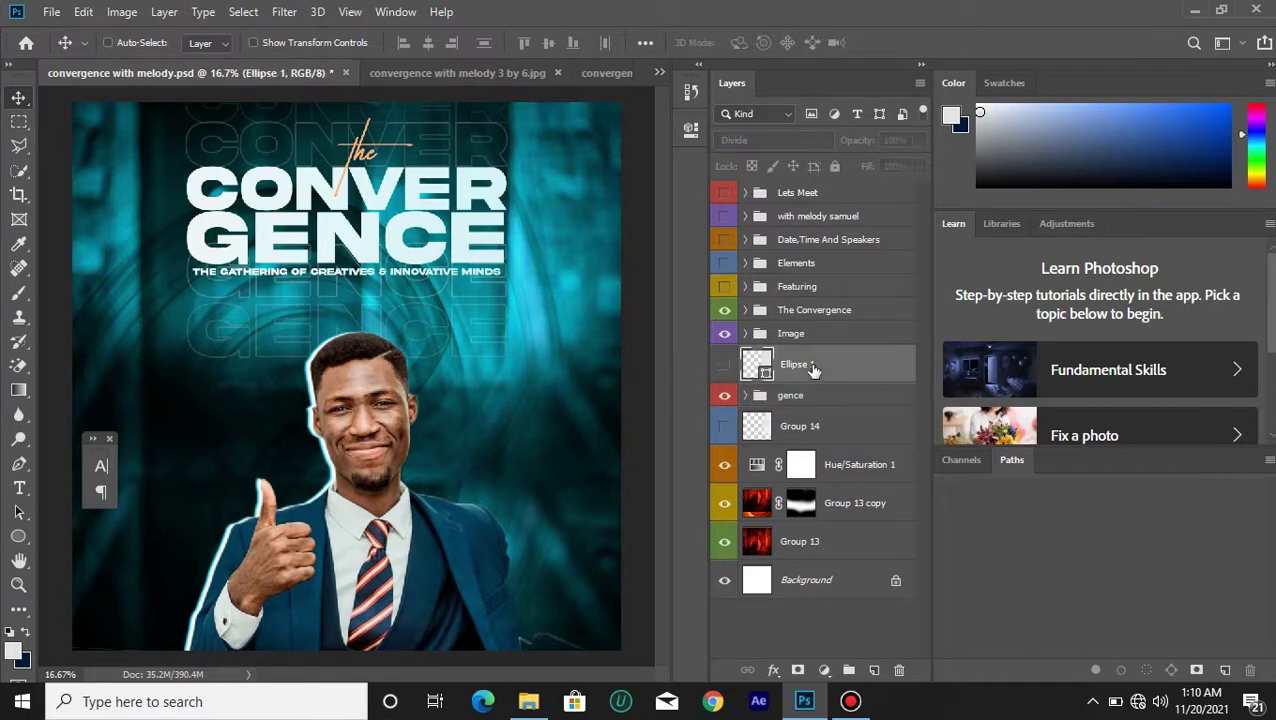
{"action": "key", "text": "Delete"}
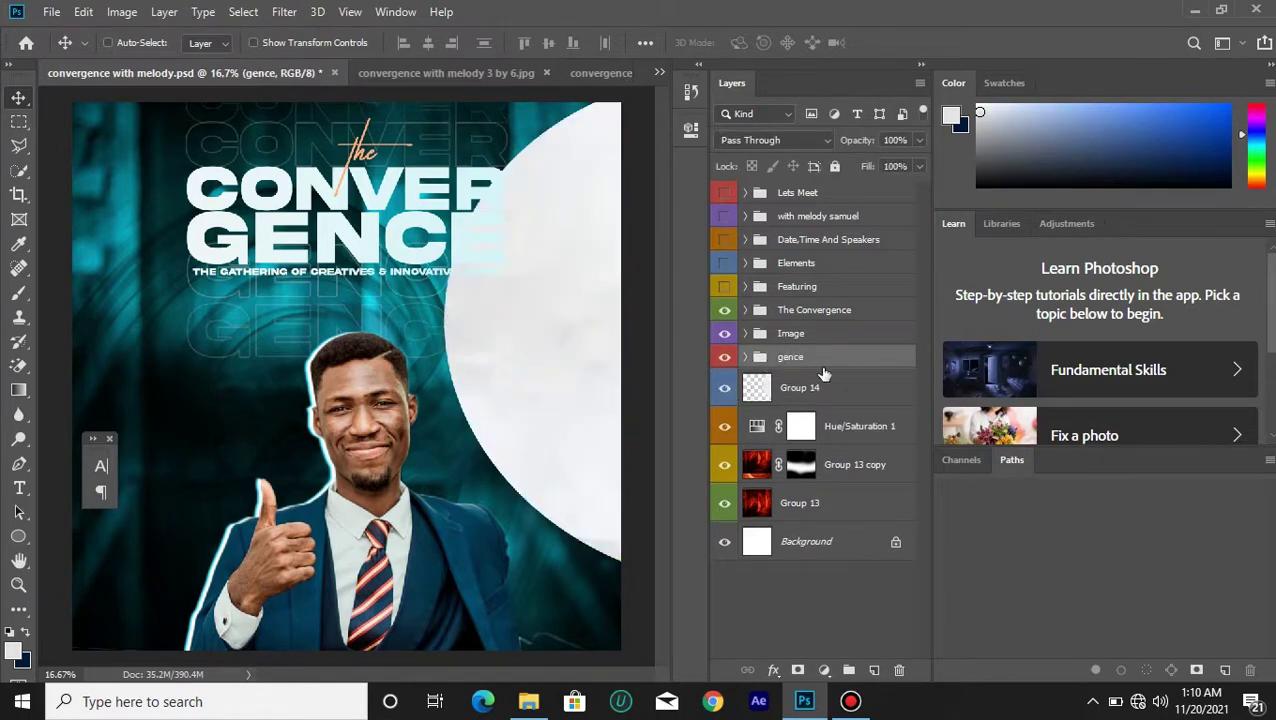
Turn on the visibility of the Group 14 layer and set its blend mode to Divide.
{"action": "left_click", "coordinate": [724, 387]}
{"action": "left_click", "coordinate": [845, 389]}
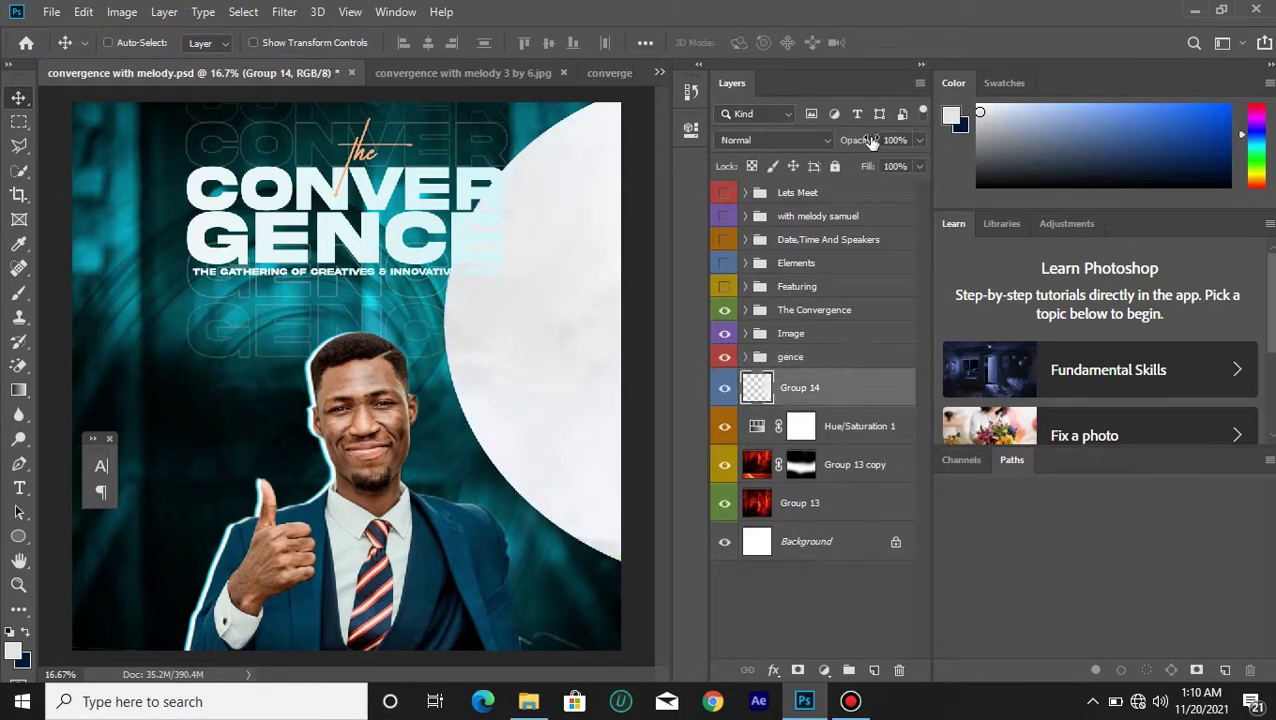
{"action": "left_click", "coordinate": [781, 141]}
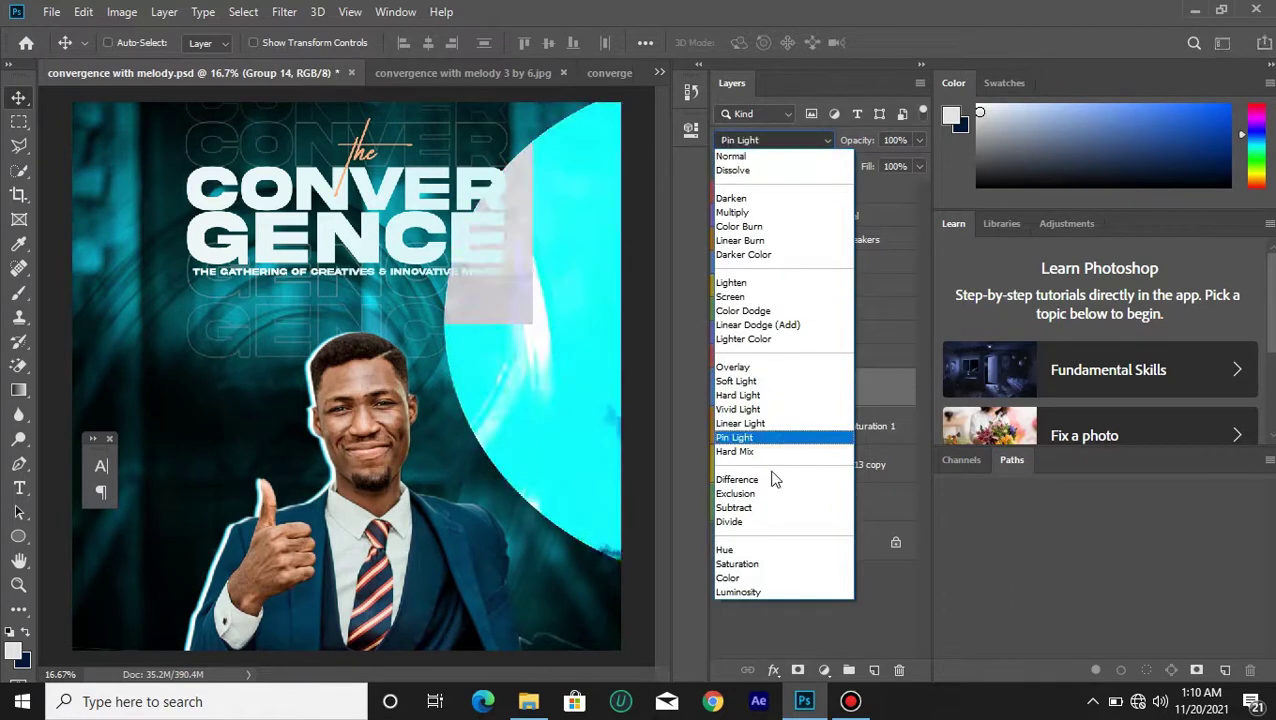
{"action": "left_click", "coordinate": [752, 526]}
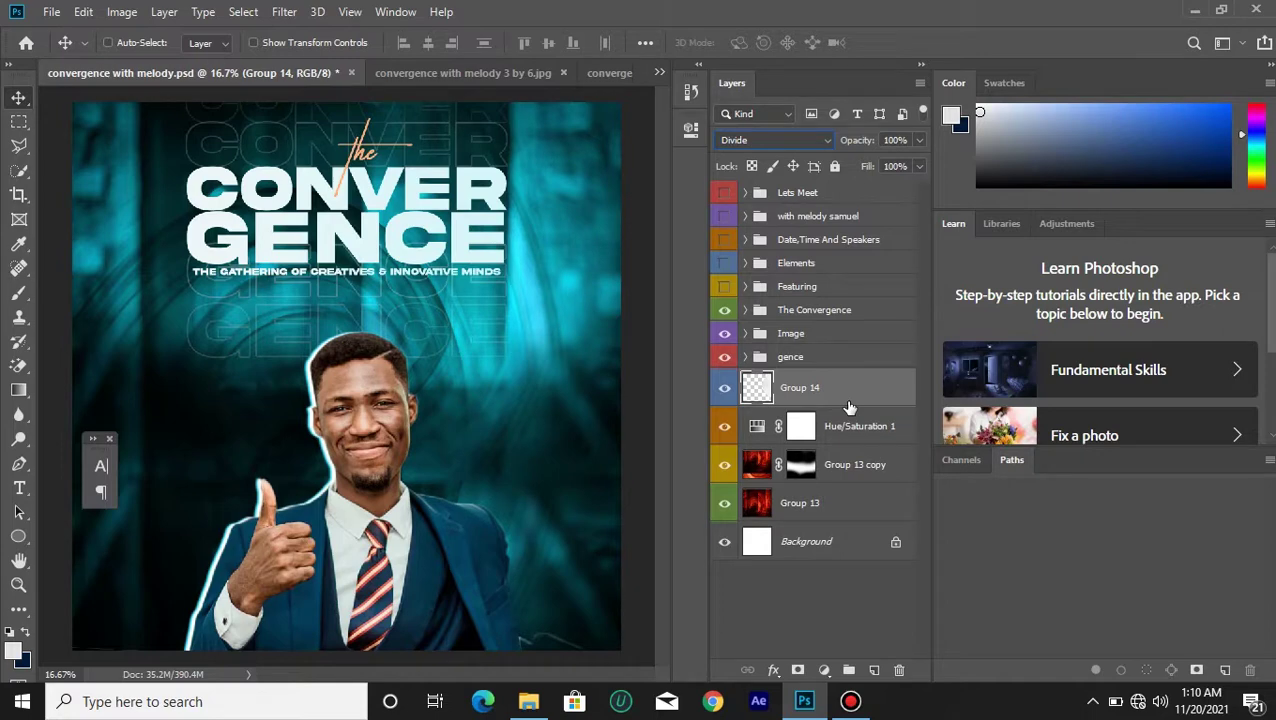
Make the Featuring group visible on the flyer.
{"action": "key", "text": "ctrl+minus"}
{"action": "key", "text": "ctrl+minus"}
{"action": "key", "text": "ctrl+plus"}
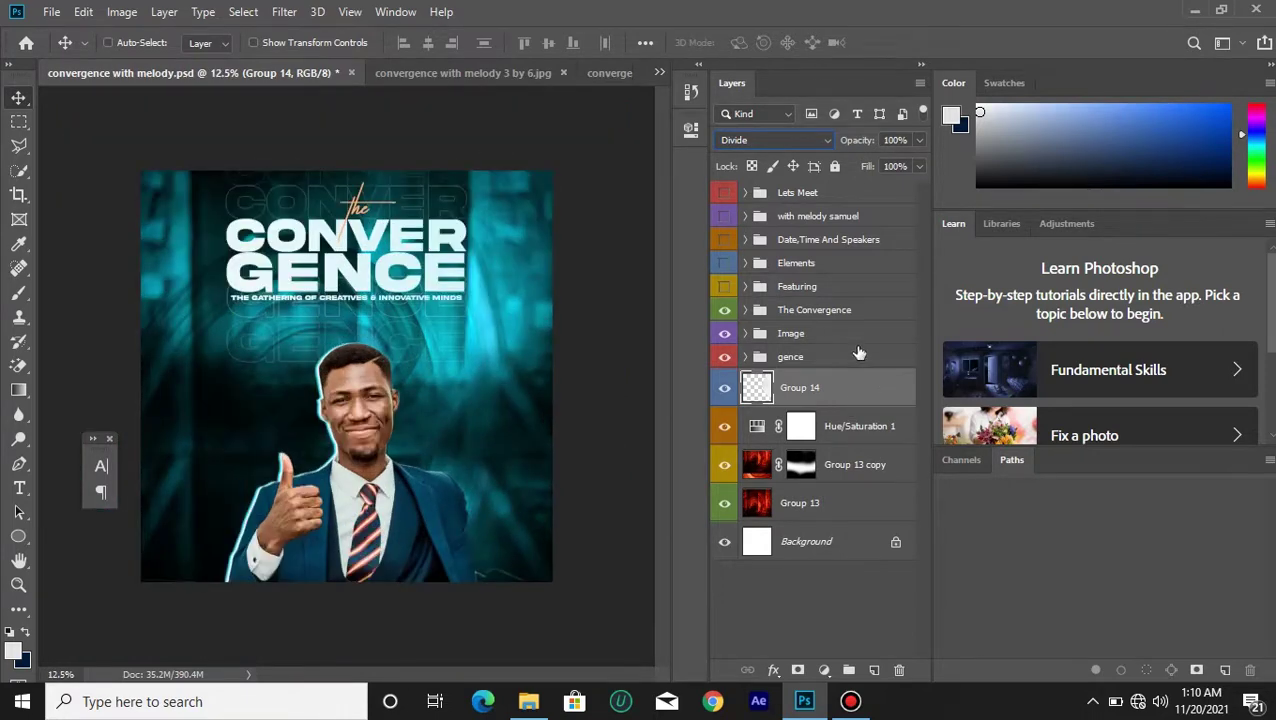
{"action": "left_click", "coordinate": [858, 356]}
{"action": "left_click", "coordinate": [785, 292]}
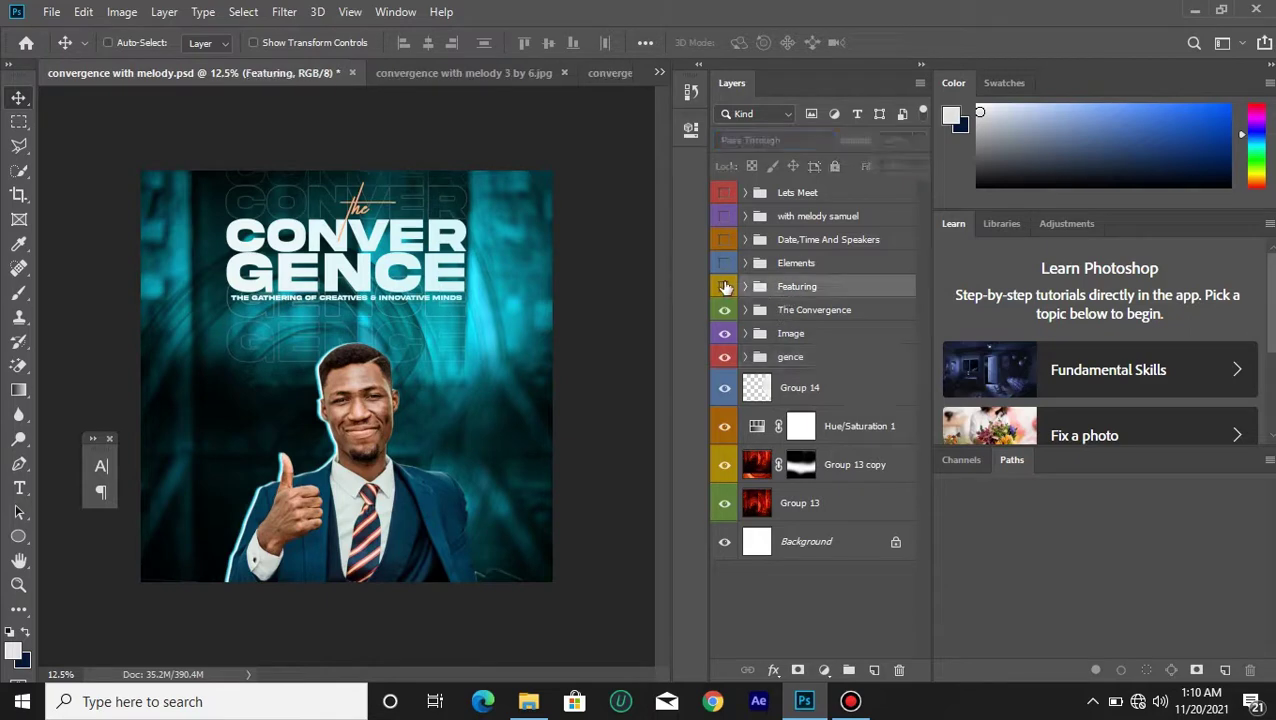
{"action": "left_click", "coordinate": [723, 287]}
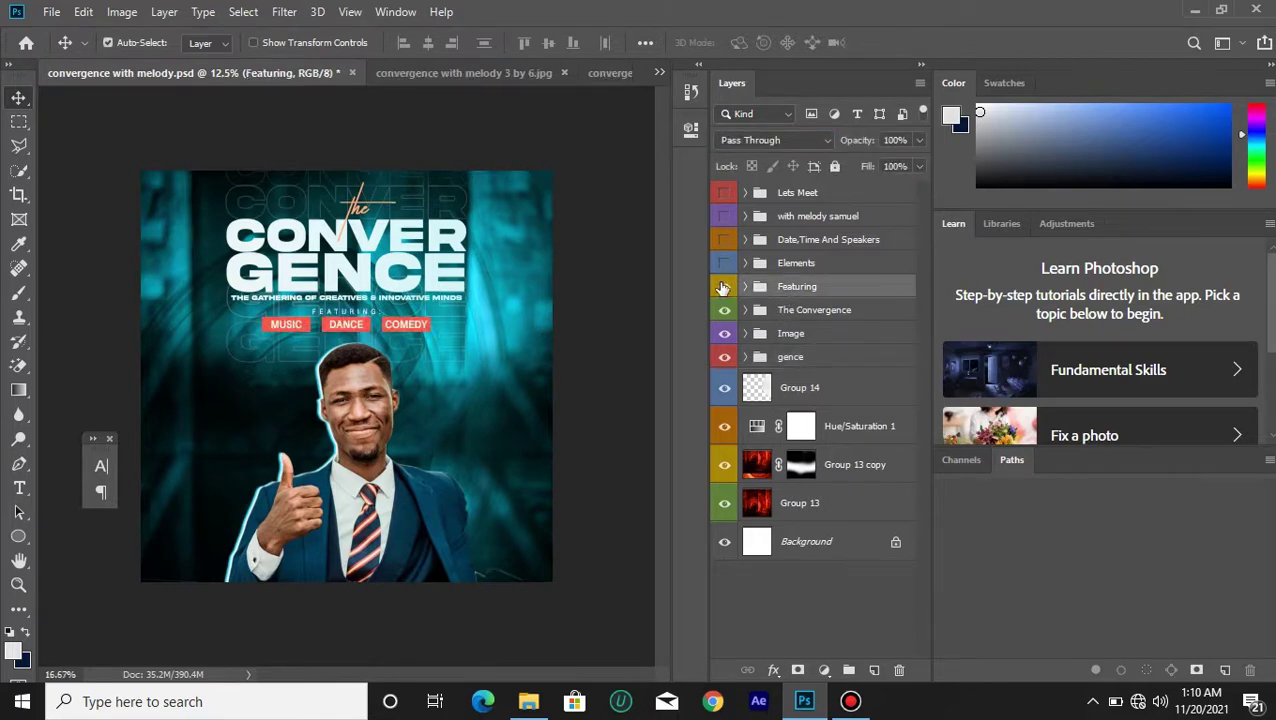
Draw a rectangle about 364 by 124 px below the MUSIC label, beside the portrait's head.
{"action": "key", "text": "ctrl+plus"}
{"action": "key", "text": "ctrl+plus"}
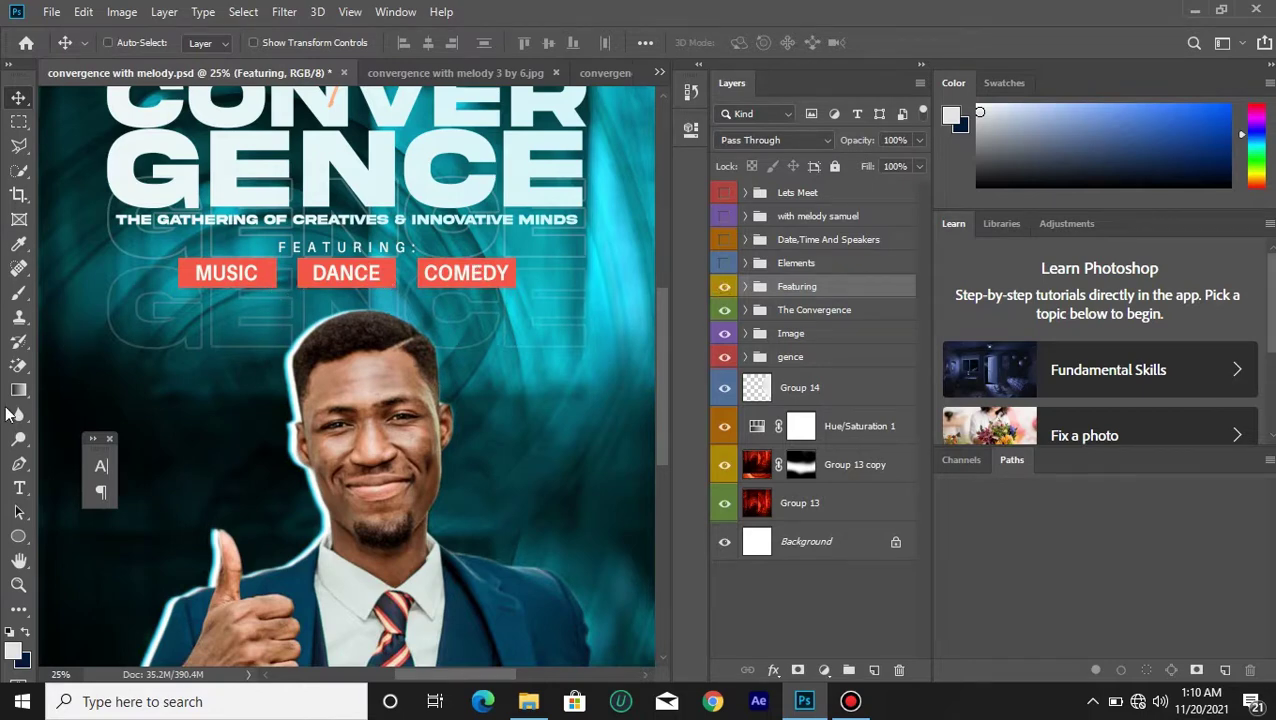
{"action": "left_click_drag", "start_coordinate": [19, 536], "coordinate": [81, 534]}
{"action": "left_click_drag", "start_coordinate": [180, 362], "coordinate": [267, 390]}
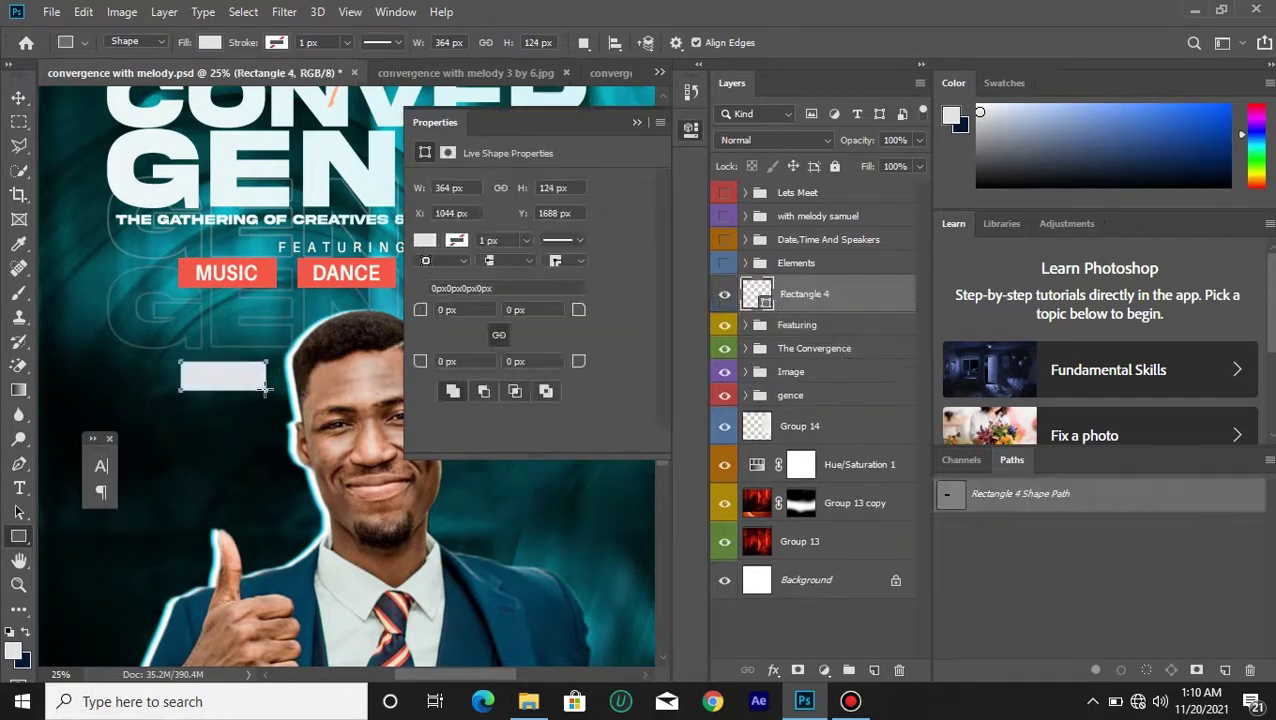
{"action": "left_click", "coordinate": [635, 122]}
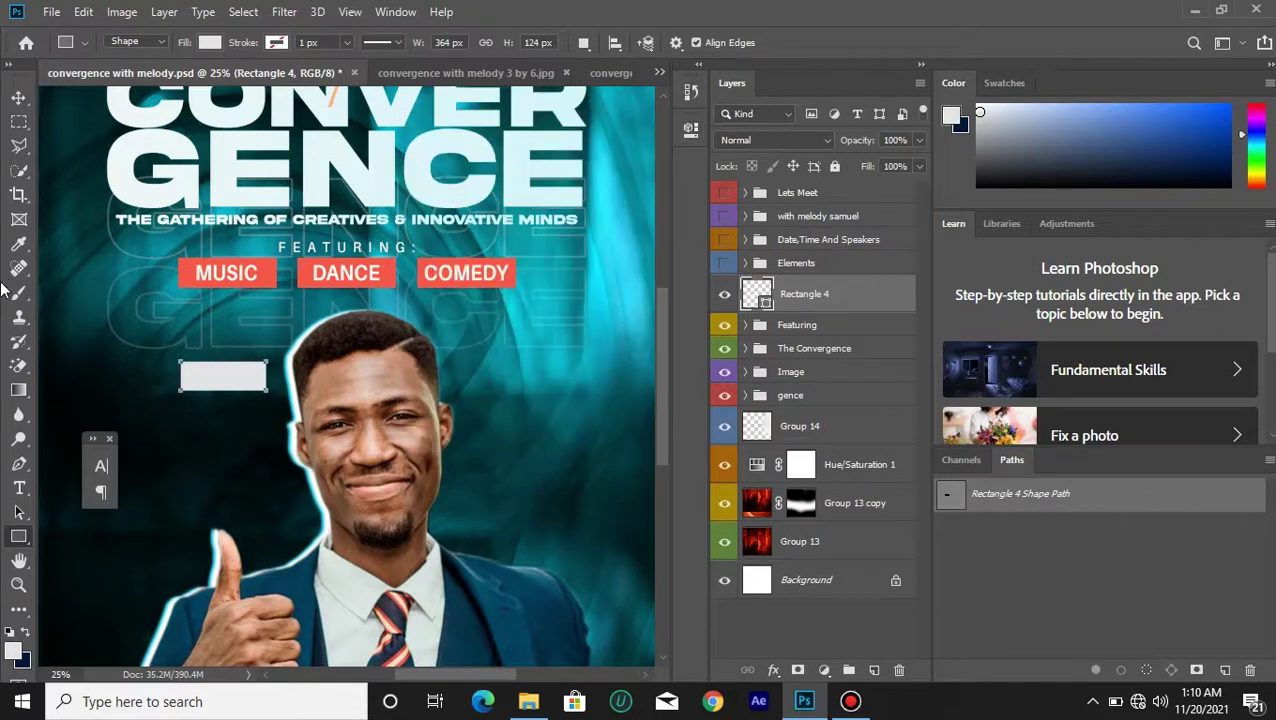
Fill the new rectangle with the coral red ff5448 sampled from the MUSIC label.
{"action": "left_click", "coordinate": [18, 243]}
{"action": "left_click", "coordinate": [192, 262]}
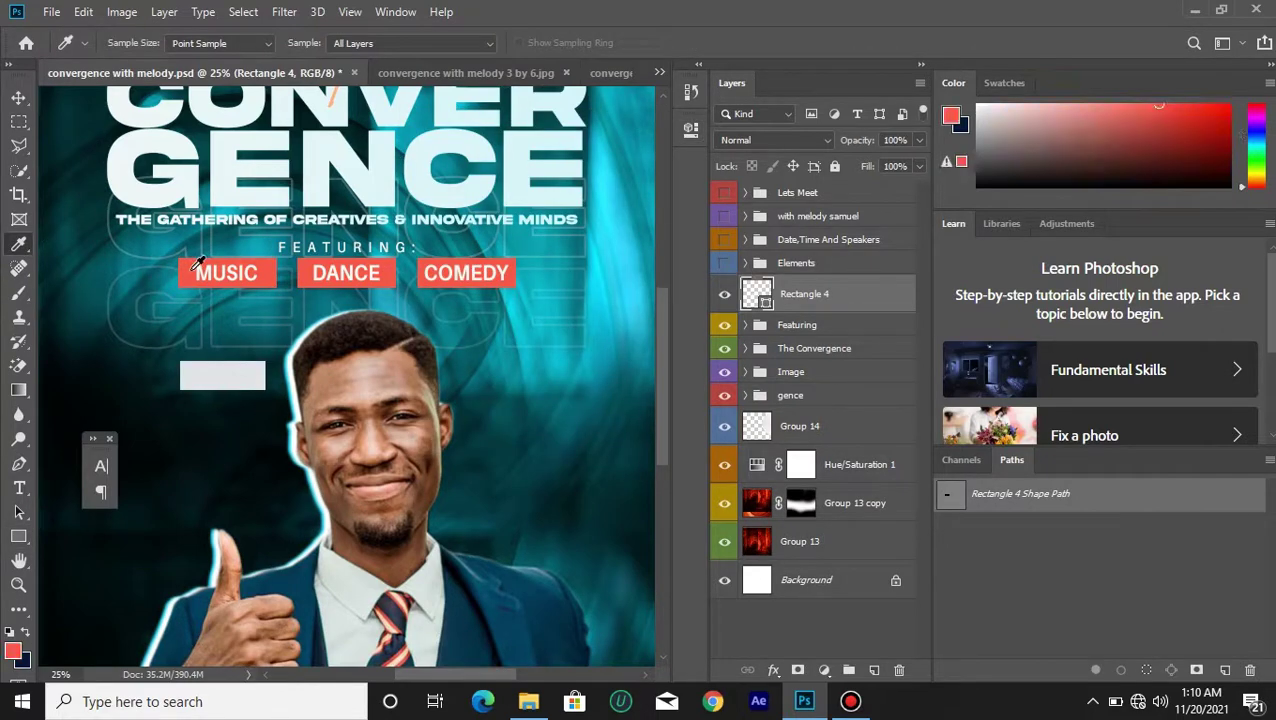
{"action": "left_click", "coordinate": [19, 538]}
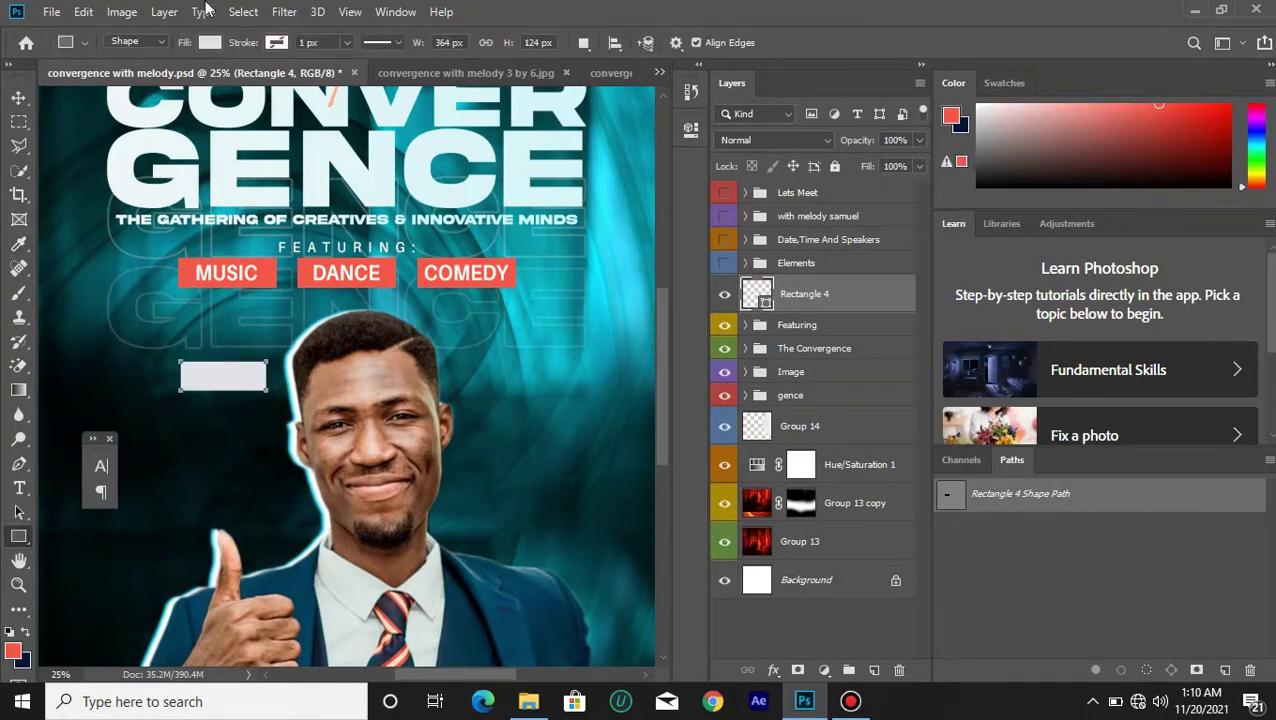
{"action": "double_click", "coordinate": [765, 301]}
{"action": "left_click", "coordinate": [270, 260]}
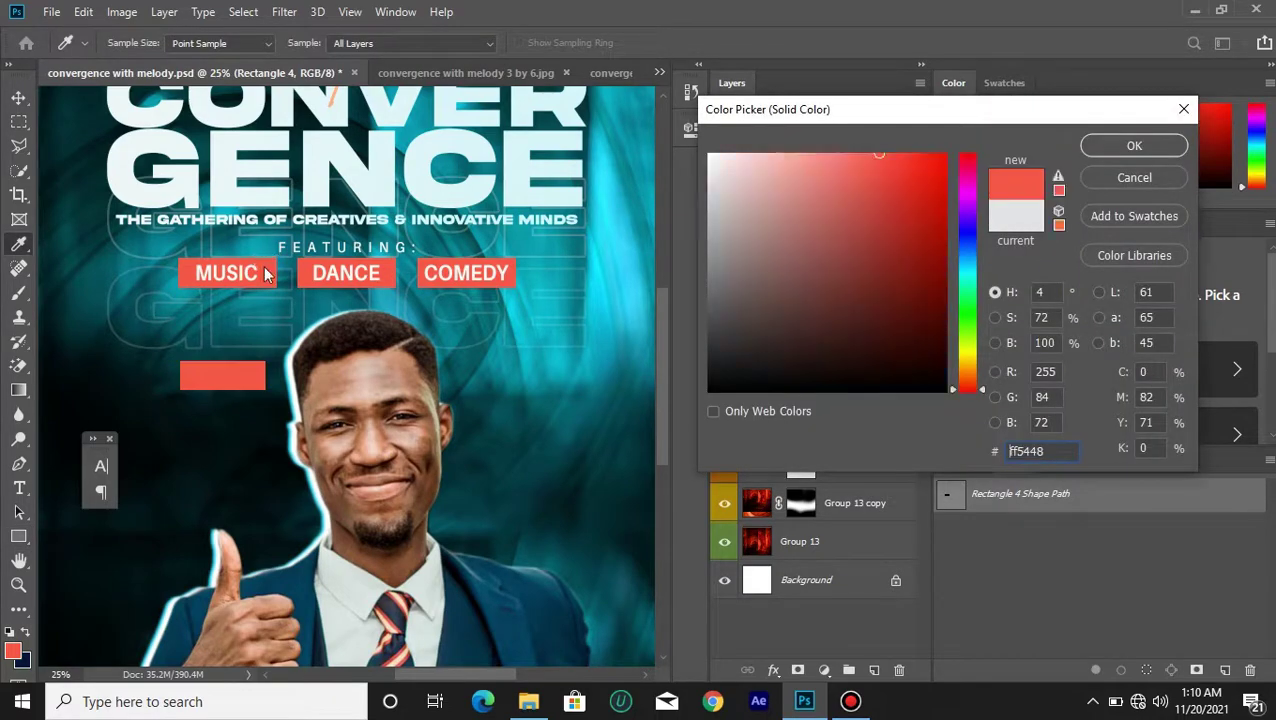
{"action": "left_click", "coordinate": [1110, 146]}
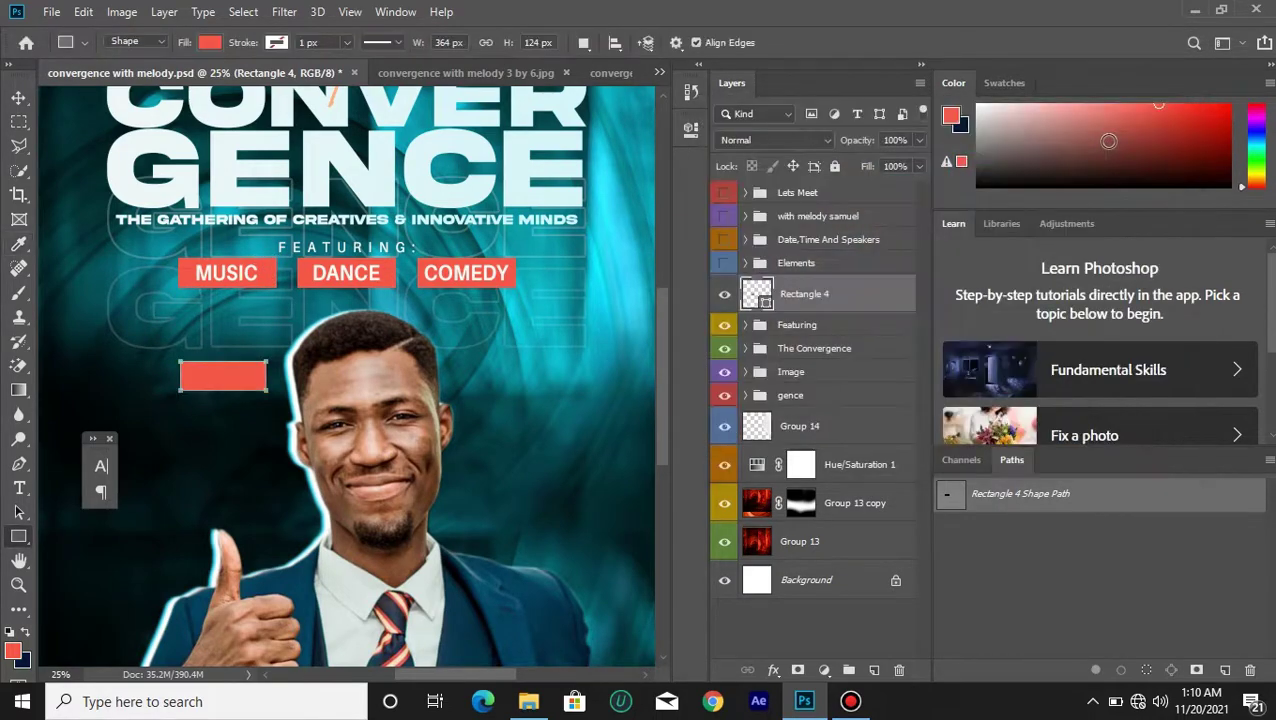
Duplicate the MUSIC text, move the duplicate's layer above Rectangle 4 and place it over the new rectangle.
{"action": "left_click", "coordinate": [17, 98]}
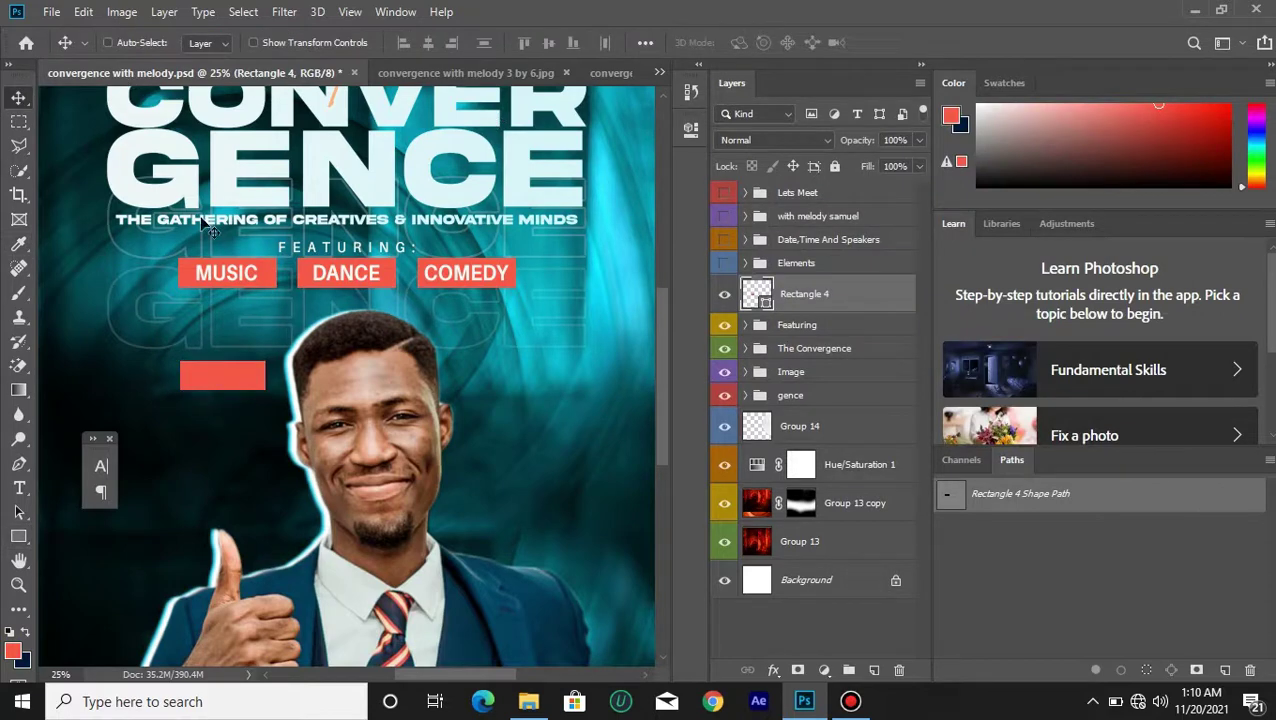
{"action": "left_click", "coordinate": [19, 488]}
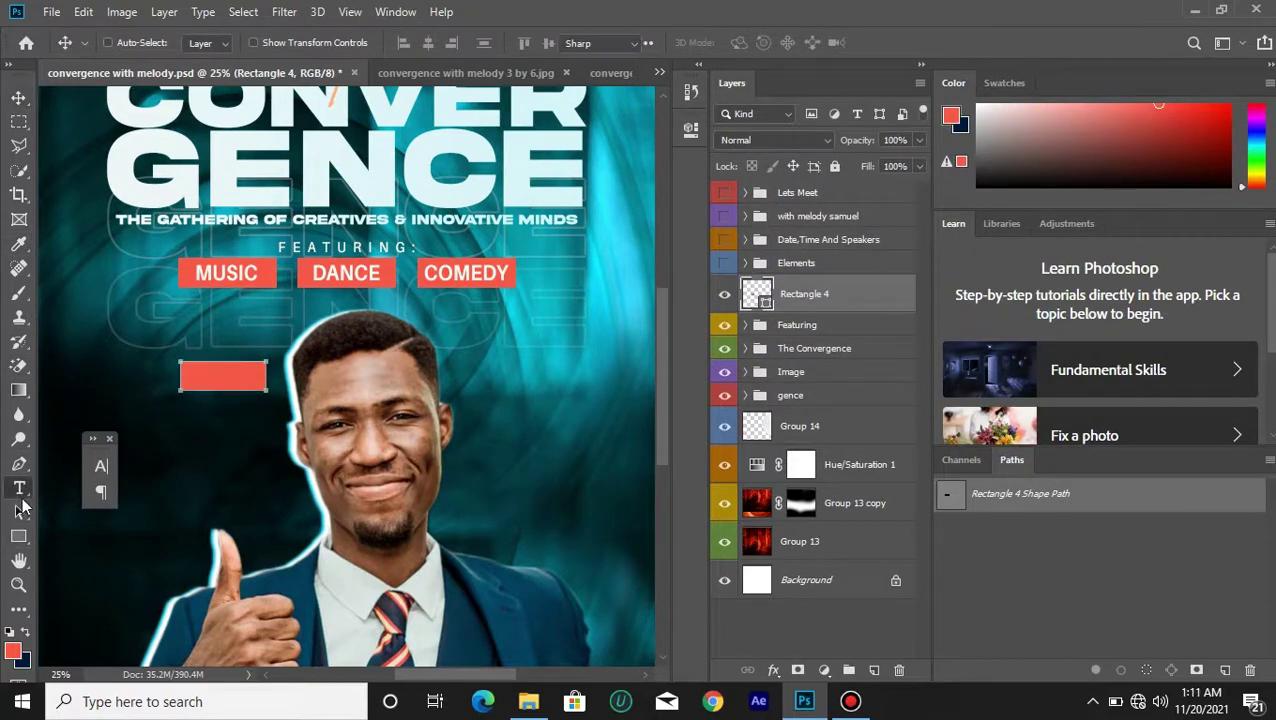
{"action": "left_click", "coordinate": [214, 273]}
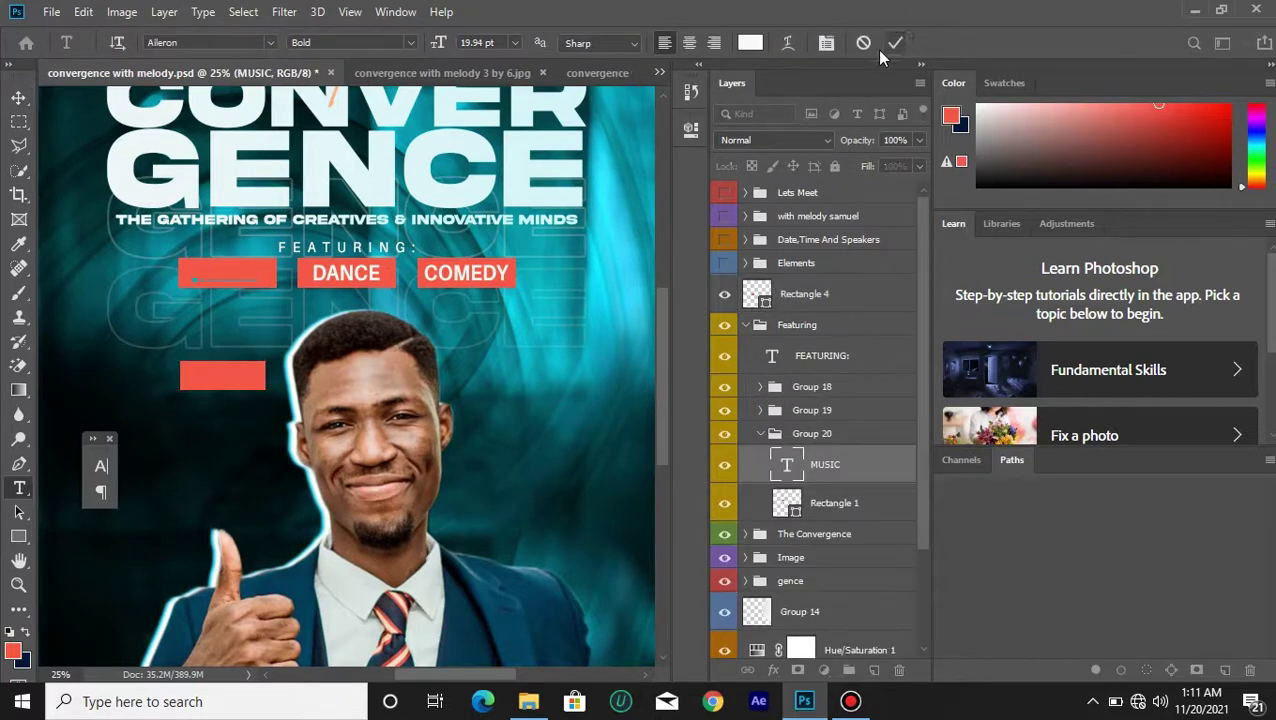
{"action": "left_click", "coordinate": [893, 45]}
{"action": "key", "text": "ctrl+j"}
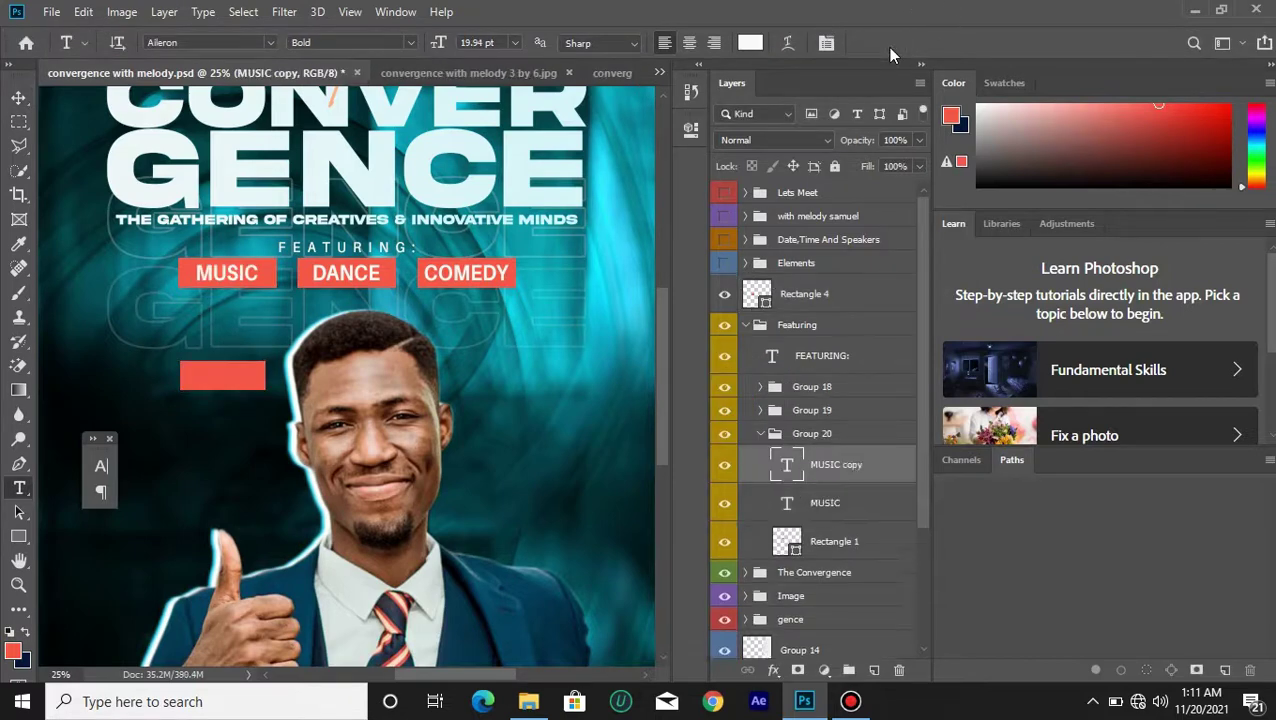
{"action": "left_click", "coordinate": [17, 100]}
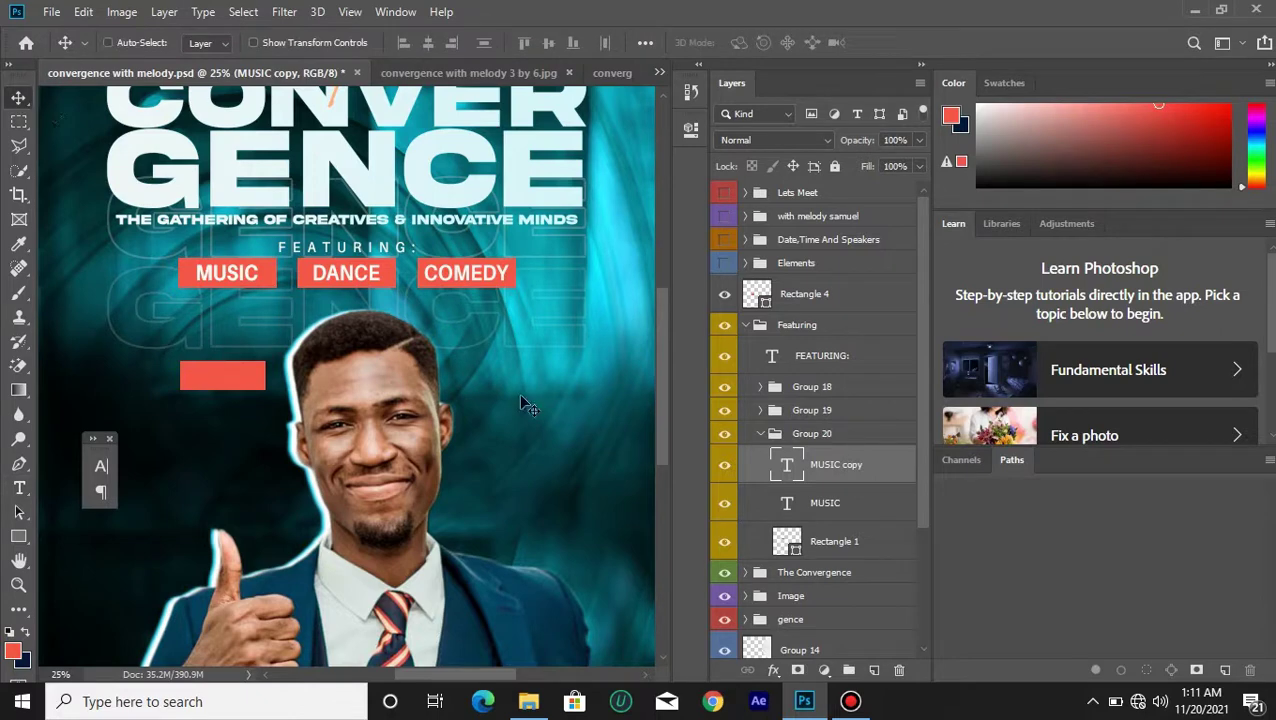
{"action": "left_click_drag", "start_coordinate": [887, 456], "coordinate": [872, 278]}
{"action": "left_click_drag", "start_coordinate": [243, 280], "coordinate": [243, 387]}
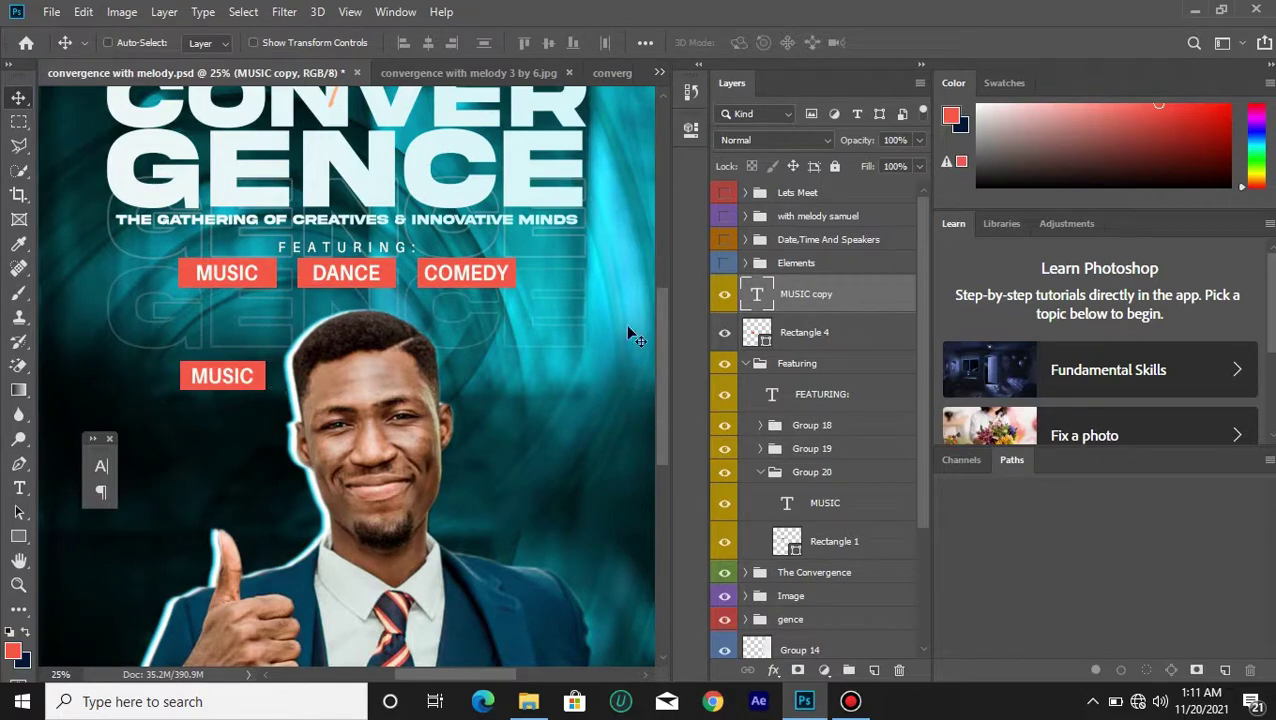
Check the font and character settings of the duplicated MUSIC text.
{"action": "left_click", "coordinate": [867, 331], "text": "shift"}
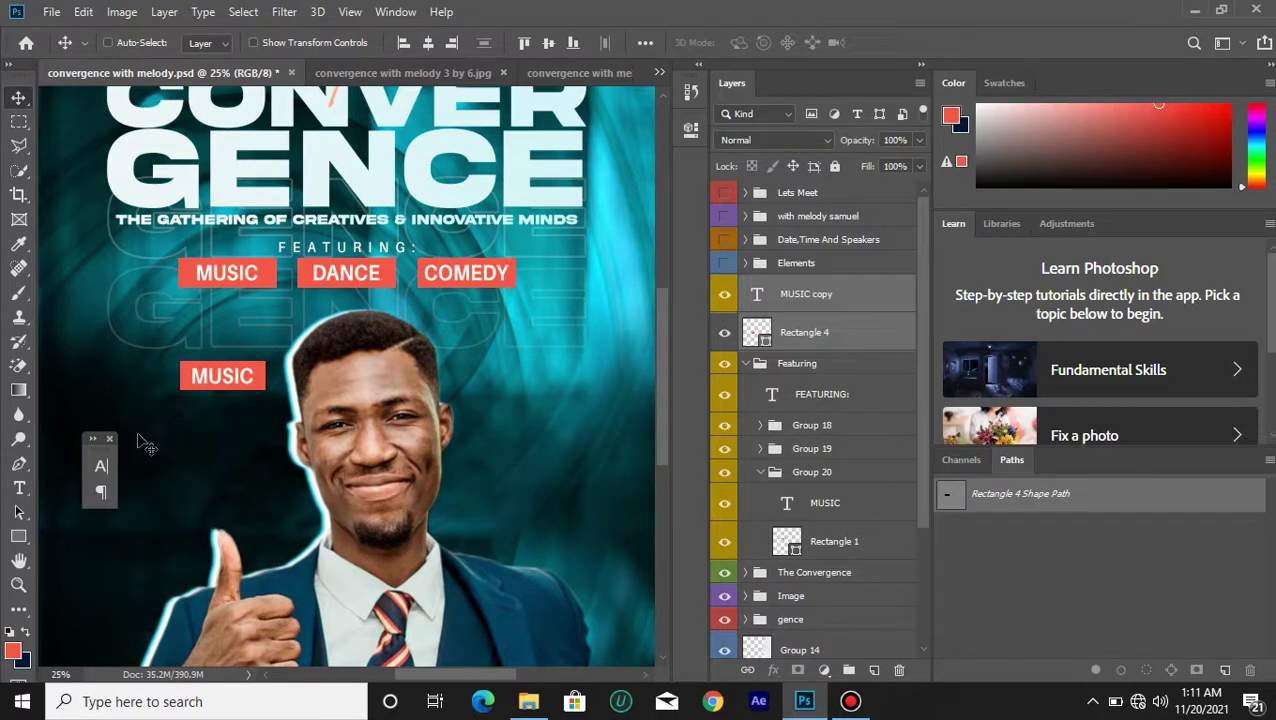
{"action": "left_click", "coordinate": [102, 466]}
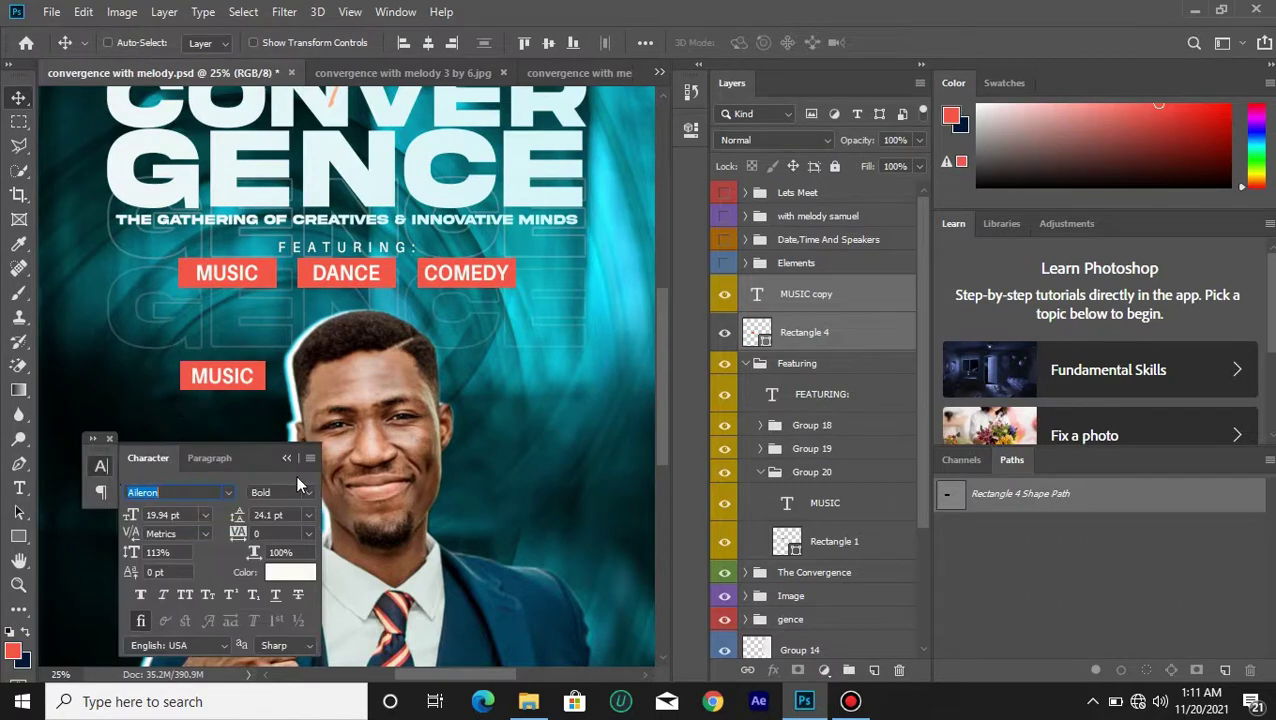
{"action": "left_click", "coordinate": [864, 302]}
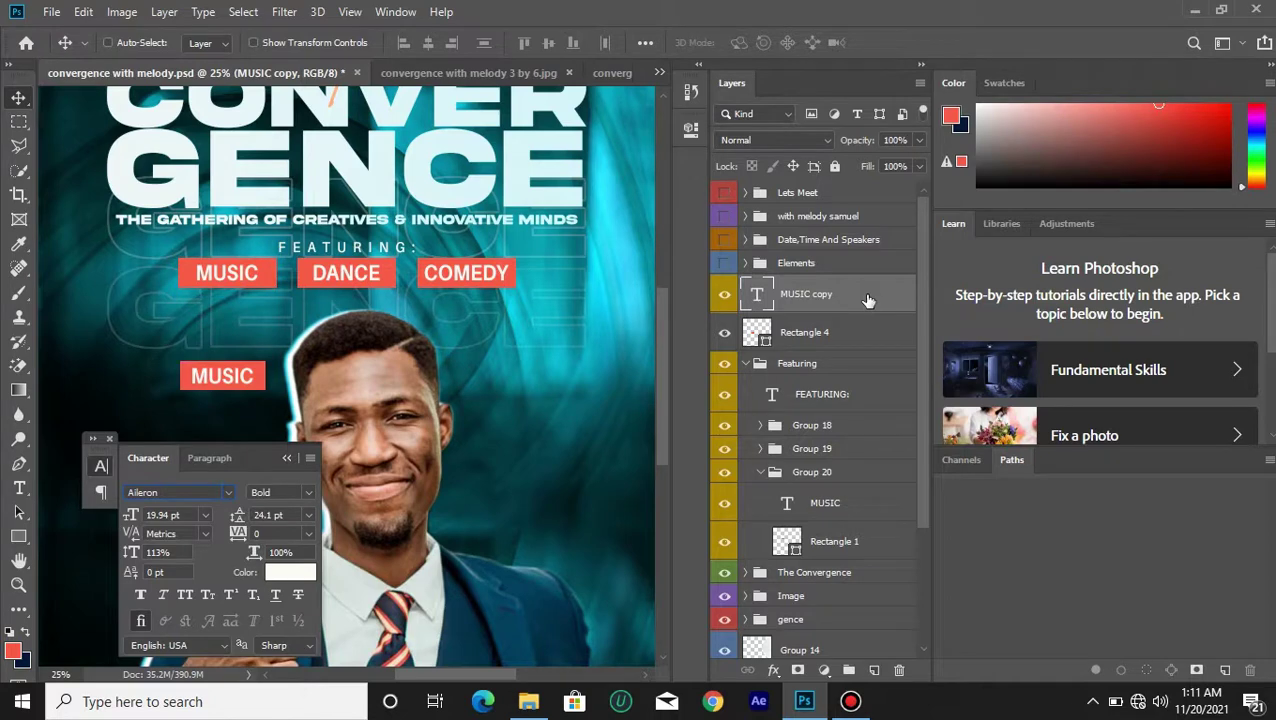
{"action": "left_click", "coordinate": [182, 494]}
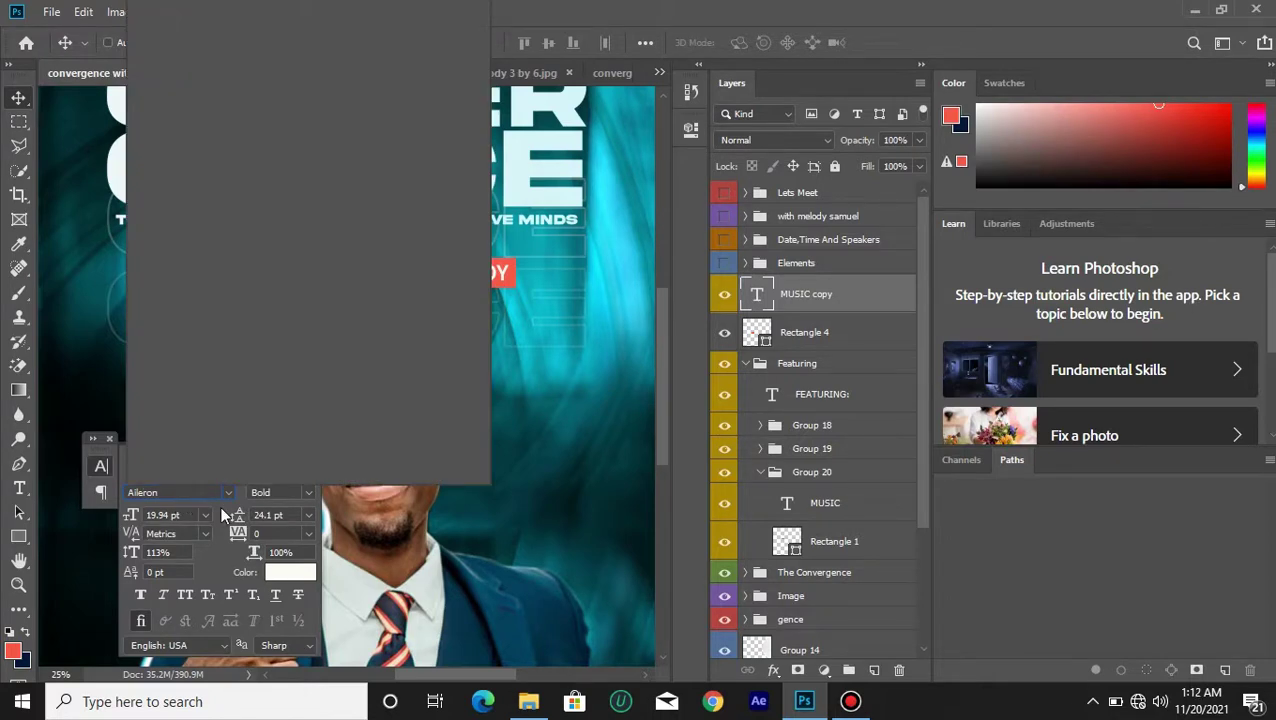
{"action": "left_click", "coordinate": [221, 508]}
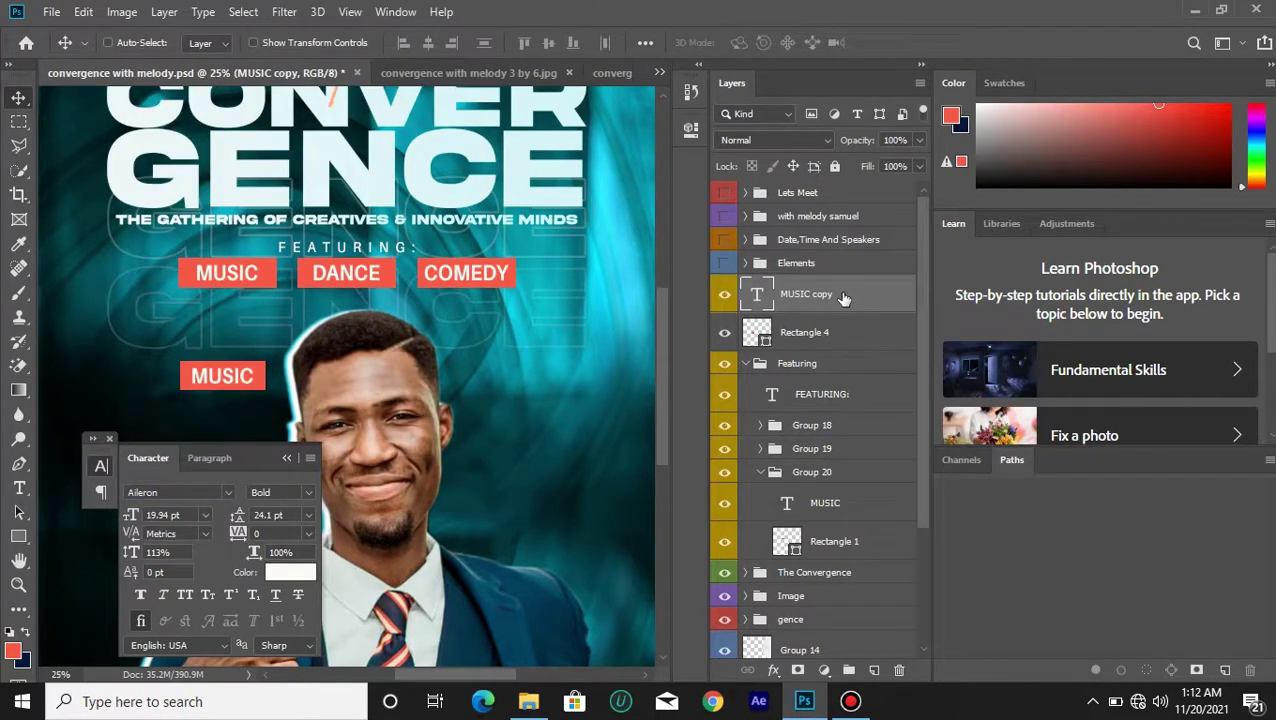
Delete the duplicated MUSIC text and the demonstration rectangle beneath it.
{"action": "key", "text": "Delete"}
{"action": "key", "text": "Delete"}
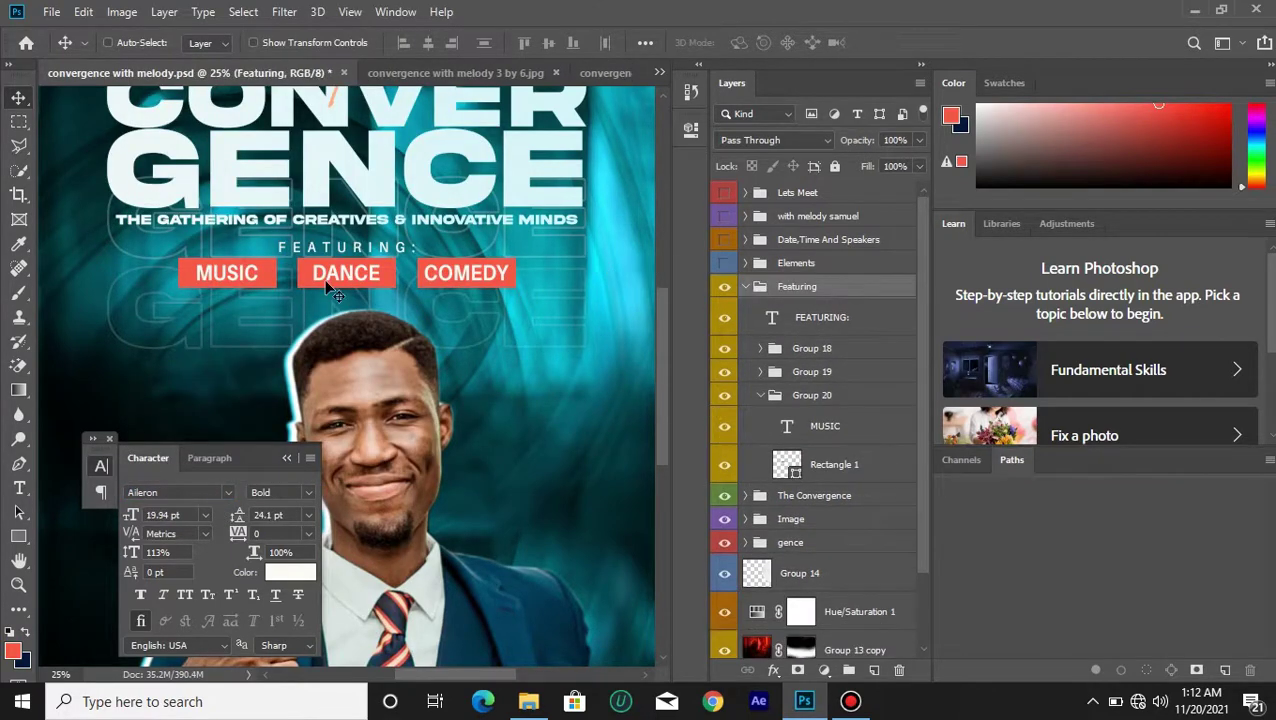
Check the font, size and tracking of the FEATURING: text without editing it.
{"action": "left_click", "coordinate": [19, 488]}
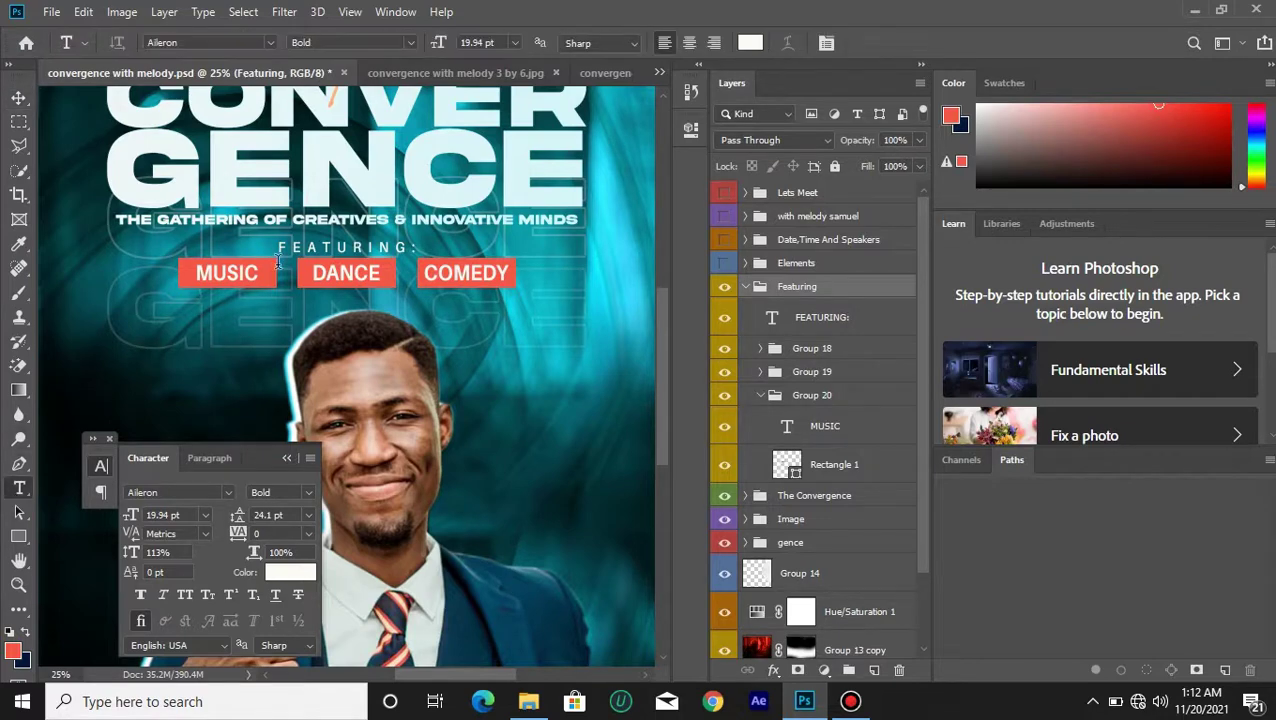
{"action": "left_click", "coordinate": [328, 246]}
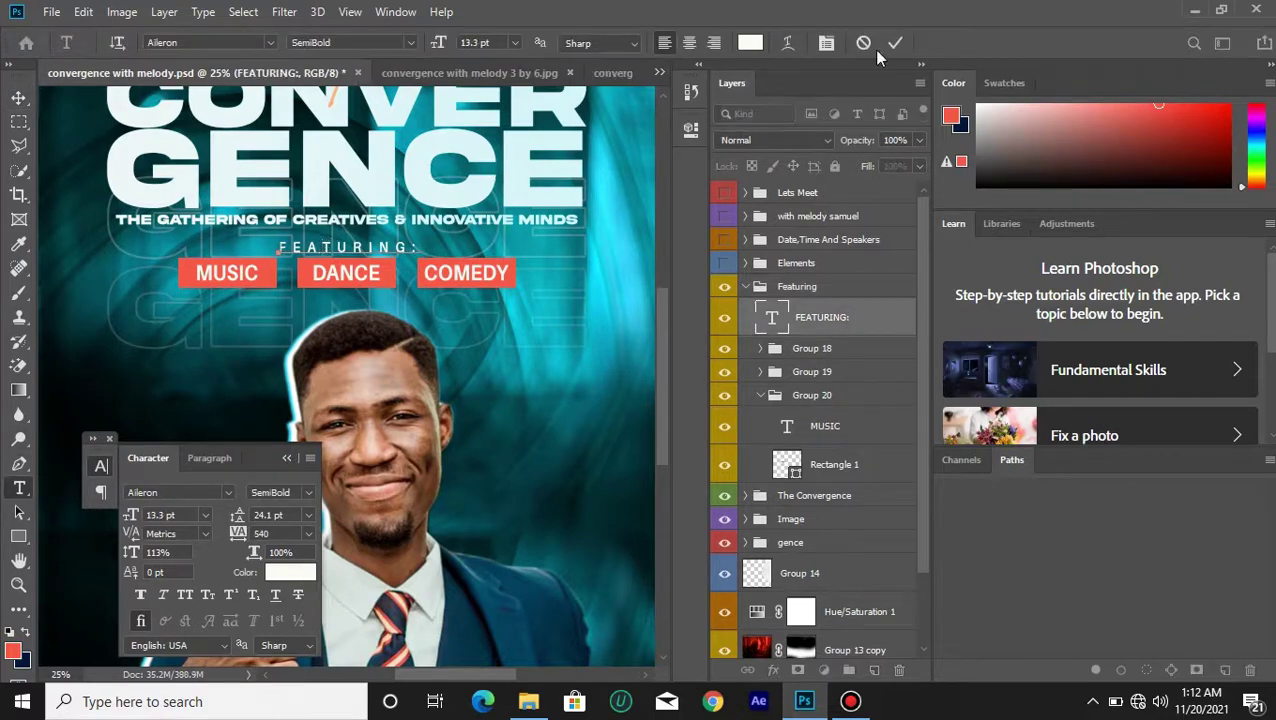
{"action": "left_click", "coordinate": [894, 36]}
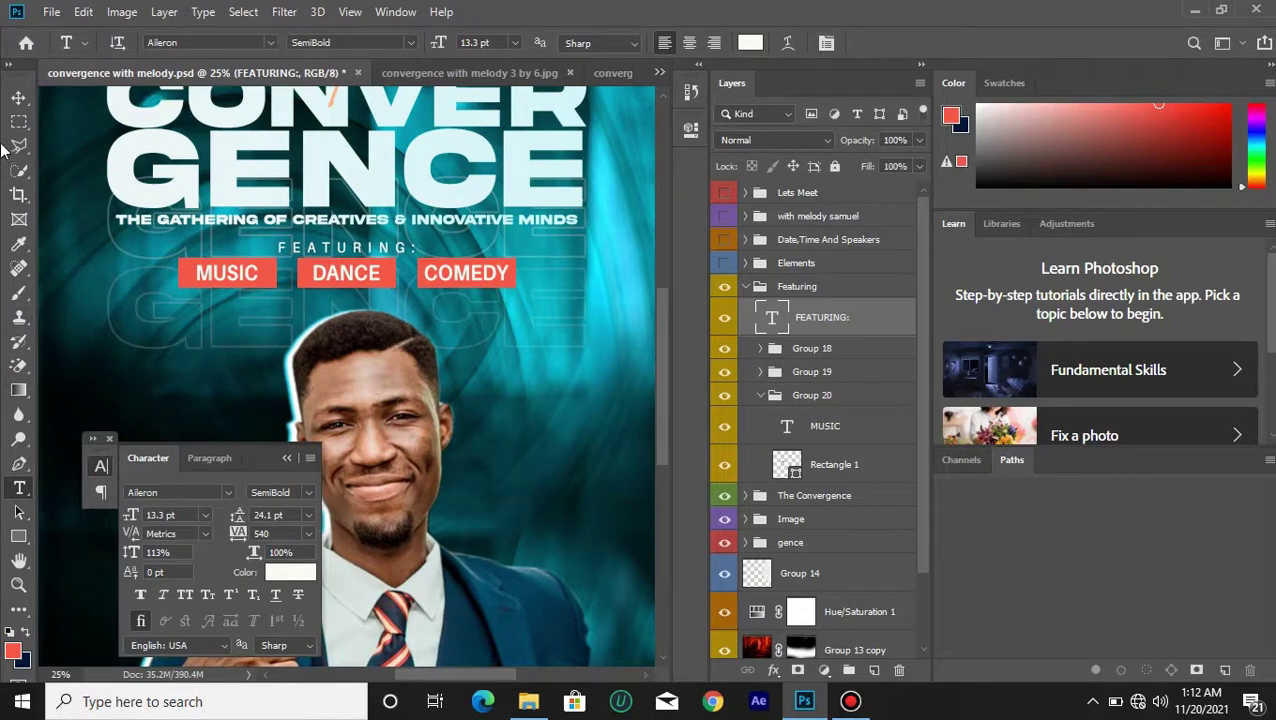
Collapse Group 20, then hide and show Group 18 and Group 19 to check which labels they contain.
{"action": "left_click", "coordinate": [19, 98]}
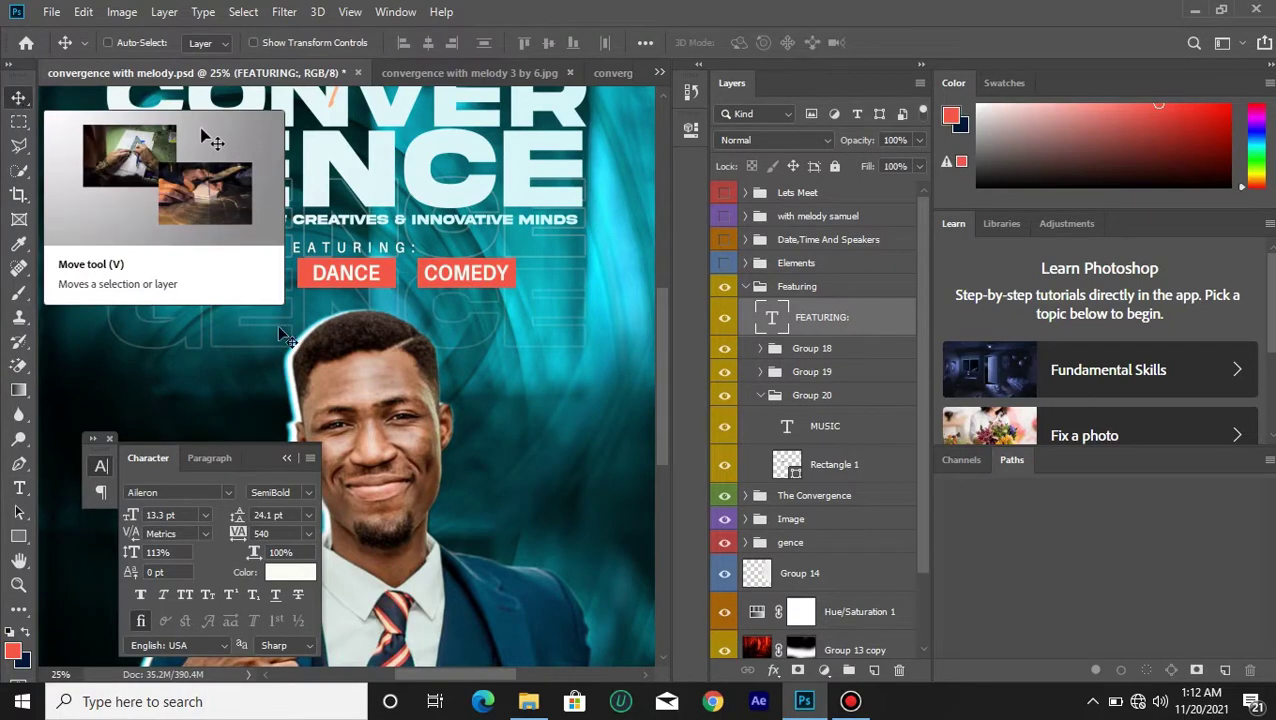
{"action": "left_click", "coordinate": [287, 457]}
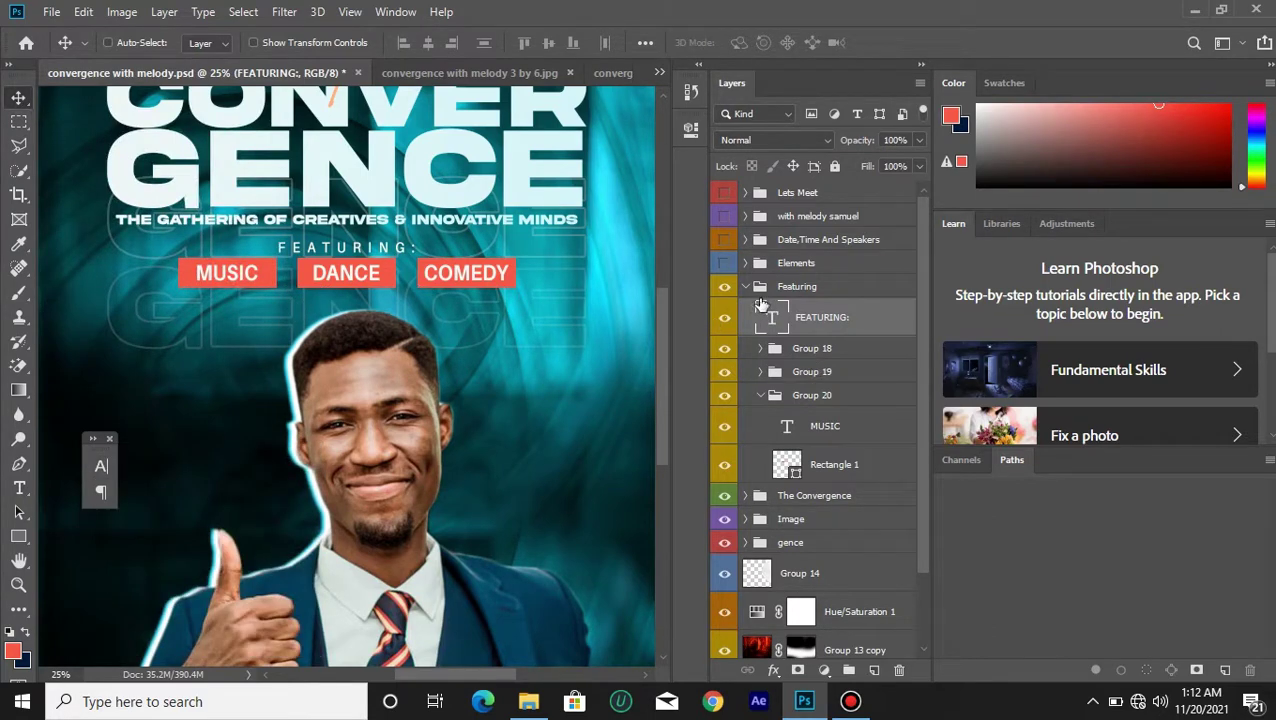
{"action": "left_click", "coordinate": [760, 395]}
{"action": "left_click", "coordinate": [724, 348]}
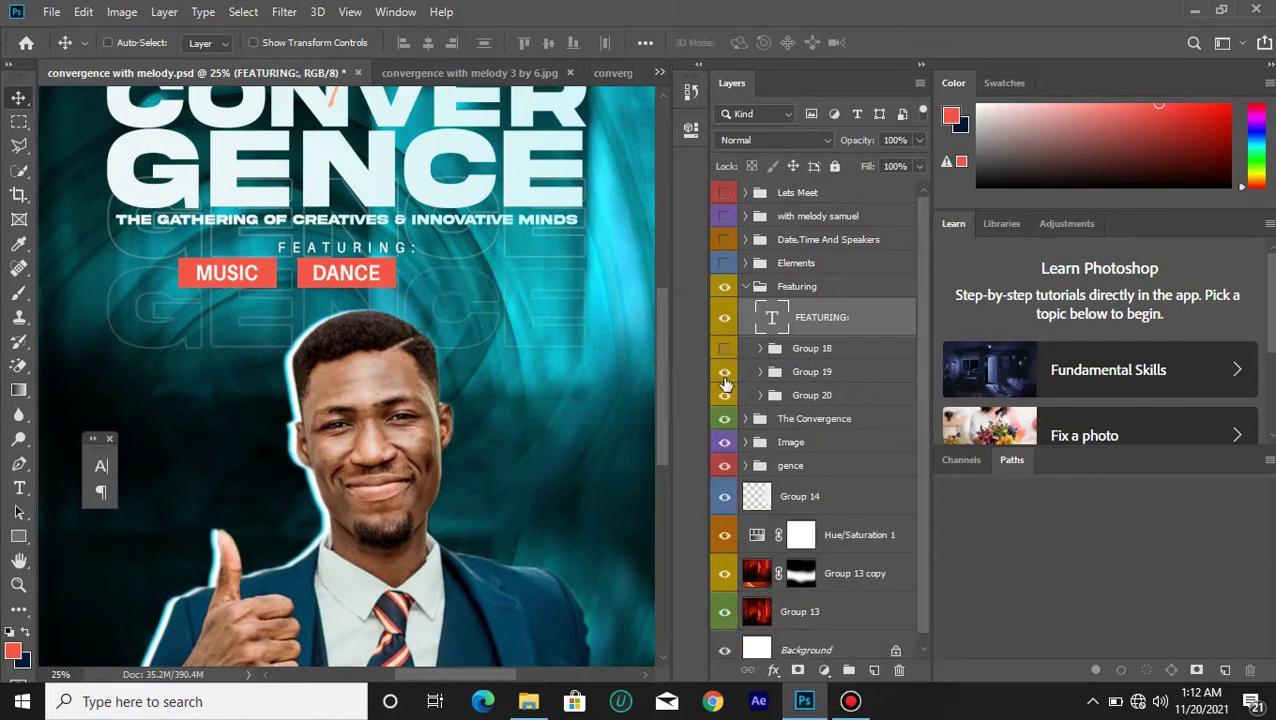
{"action": "left_click", "coordinate": [724, 371]}
{"action": "left_click", "coordinate": [724, 371]}
{"action": "left_click", "coordinate": [724, 348]}
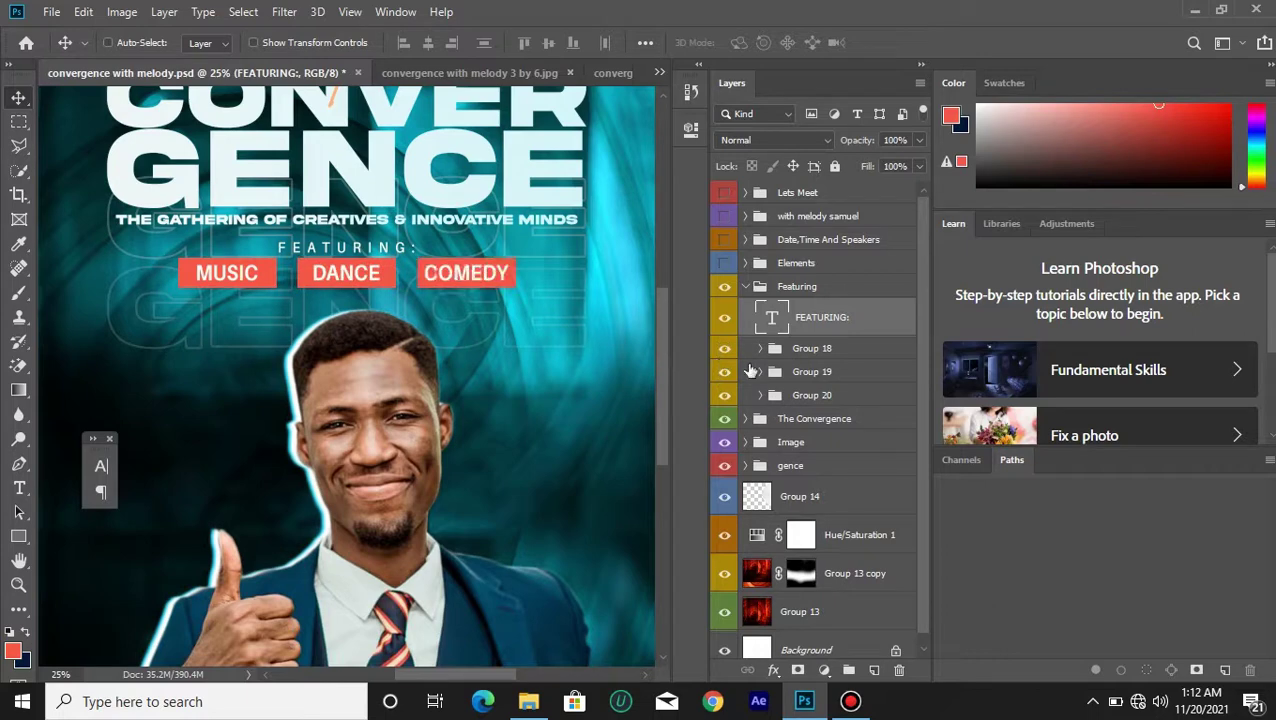
Shift the DANCE and COMEDY label groups slightly out of line with the MUSIC label.
{"action": "left_click", "coordinate": [805, 375]}
{"action": "mouse_move", "coordinate": [481, 286]}
{"action": "left_mouse_down"}
{"action": "mouse_move", "coordinate": [488, 300]}
{"action": "mouse_move", "coordinate": [478, 271]}
{"action": "left_mouse_up"}
{"action": "left_click", "coordinate": [810, 350]}
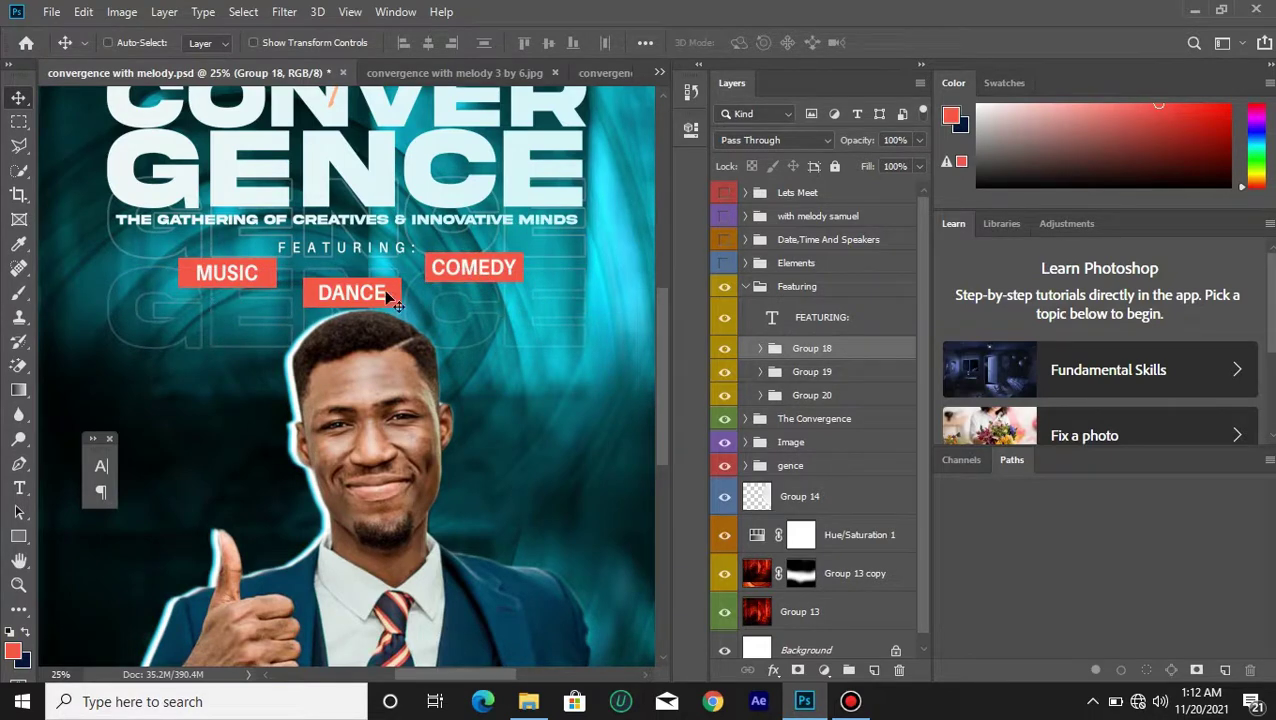
Align the vertical centers of Group 18, Group 19 and Group 20 and distribute the three labels evenly horizontally.
{"action": "left_click", "coordinate": [838, 372], "text": "ctrl"}
{"action": "left_click", "coordinate": [841, 397], "text": "ctrl"}
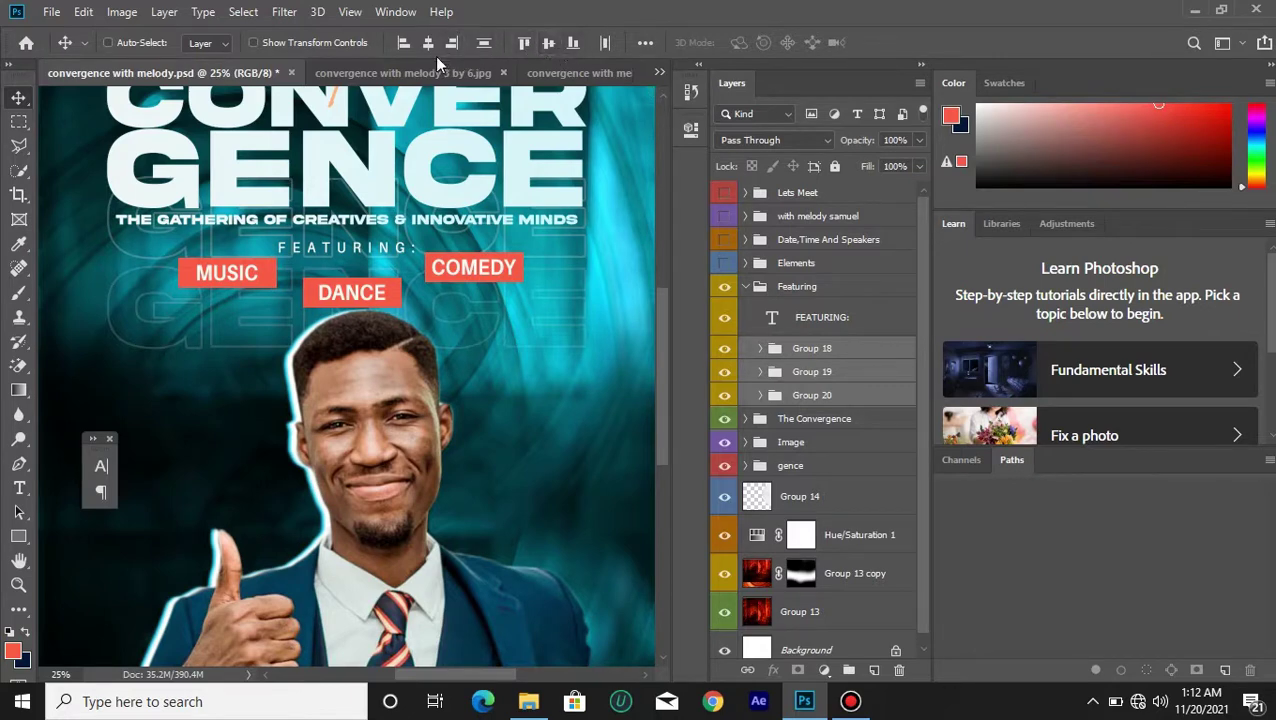
{"action": "left_click", "coordinate": [547, 44]}
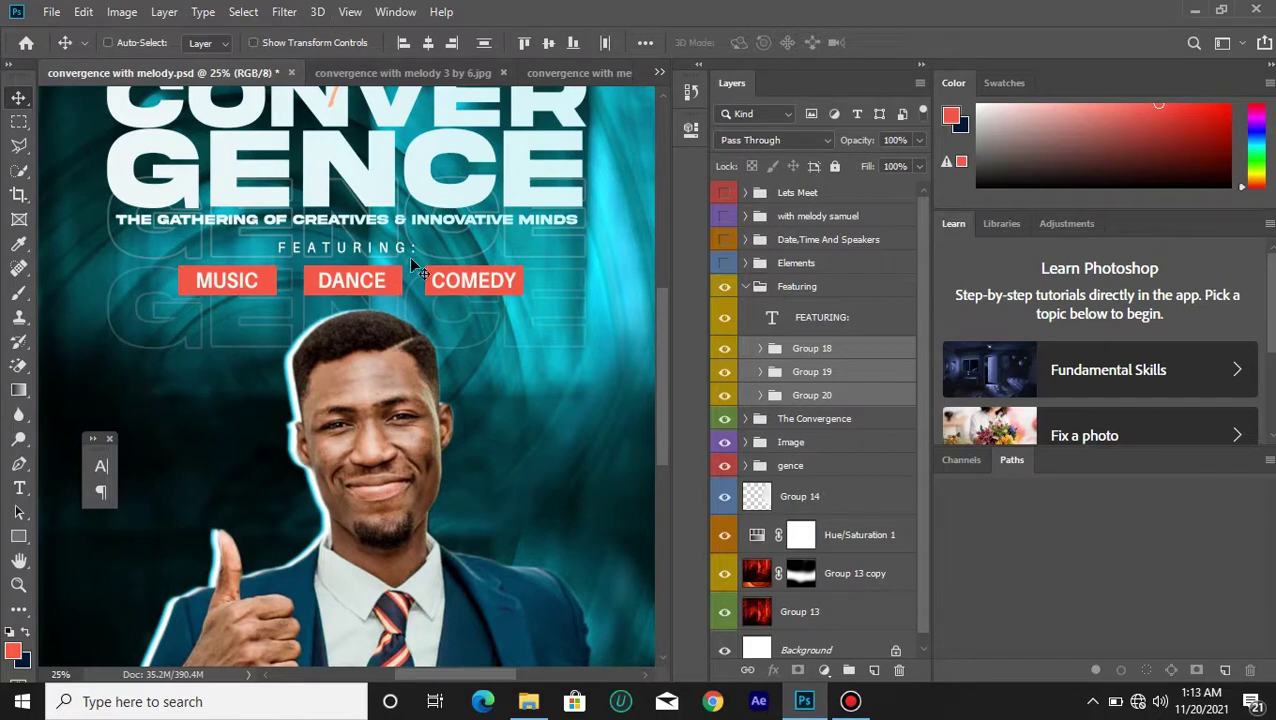
{"action": "left_click", "coordinate": [609, 45]}
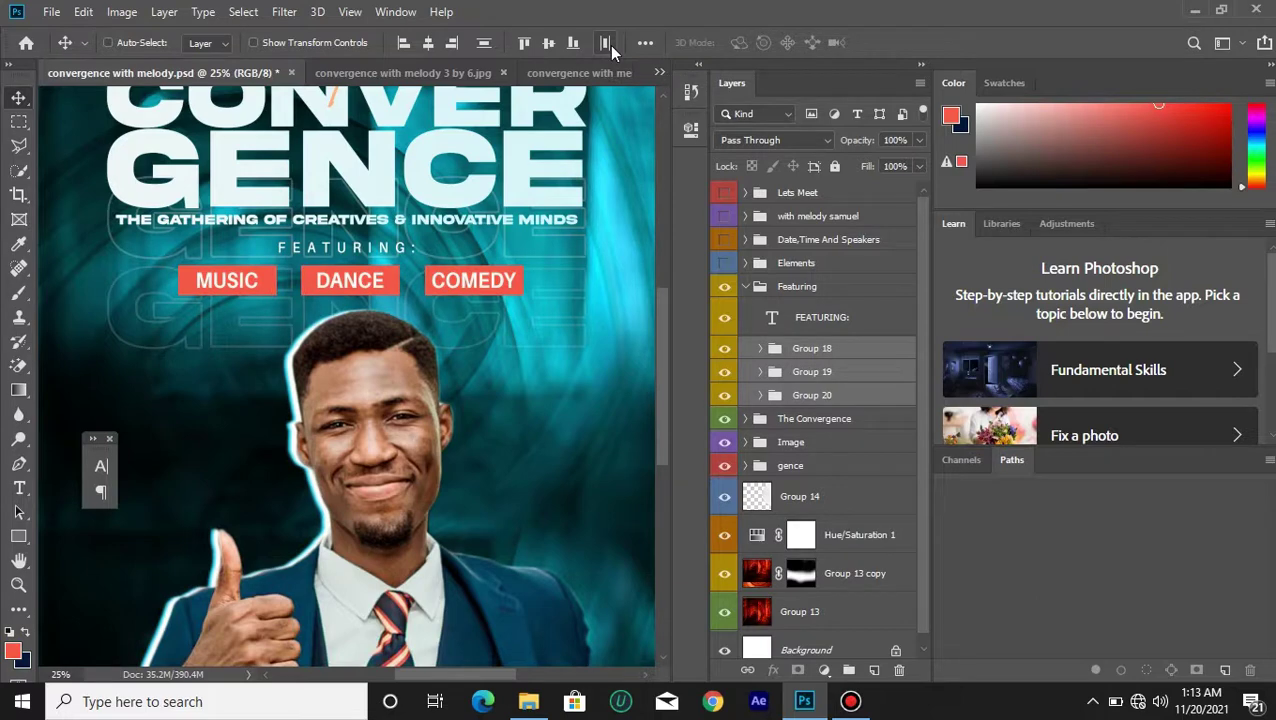
{"action": "key", "text": "ctrl+minus"}
{"action": "key", "text": "ctrl+minus"}
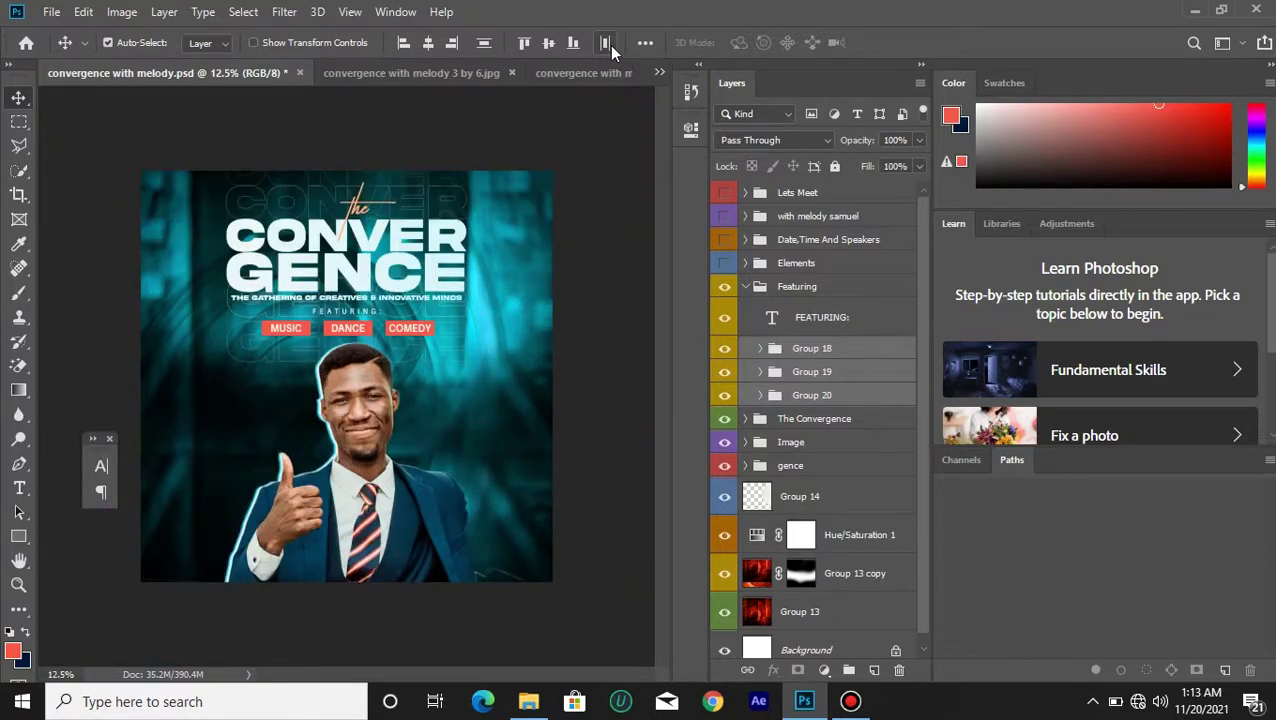
Make the Elements group visible and inspect the small arrows beside the CONVERGENCE title.
{"action": "key", "text": "ctrl+plus"}
{"action": "key", "text": "ctrl+plus"}
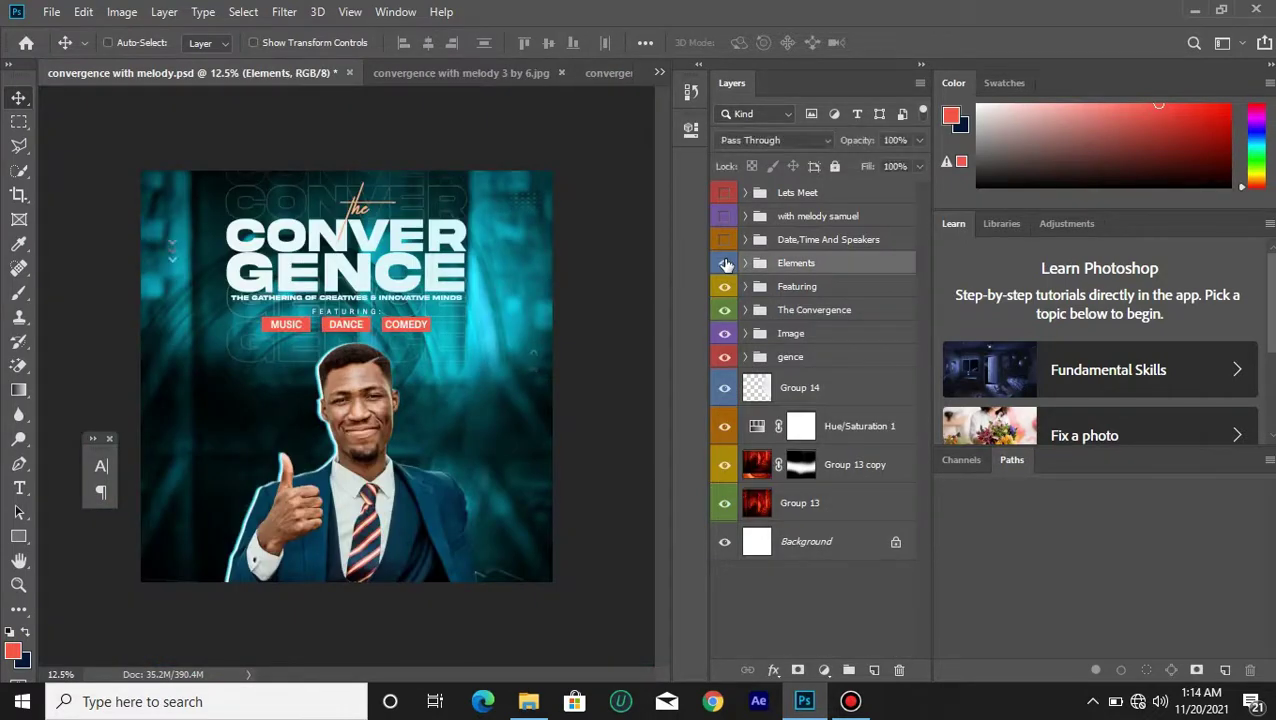
{"action": "key", "text": "ctrl+plus"}
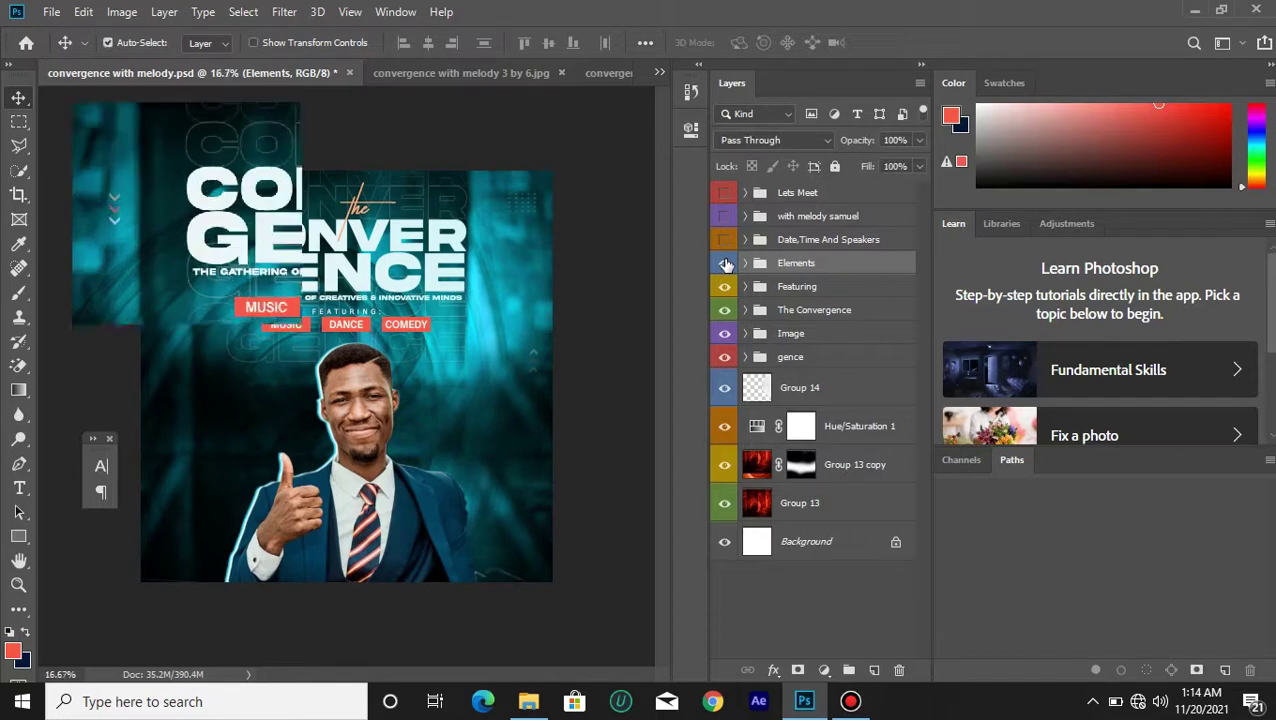
{"action": "key", "text": "ctrl+plus"}
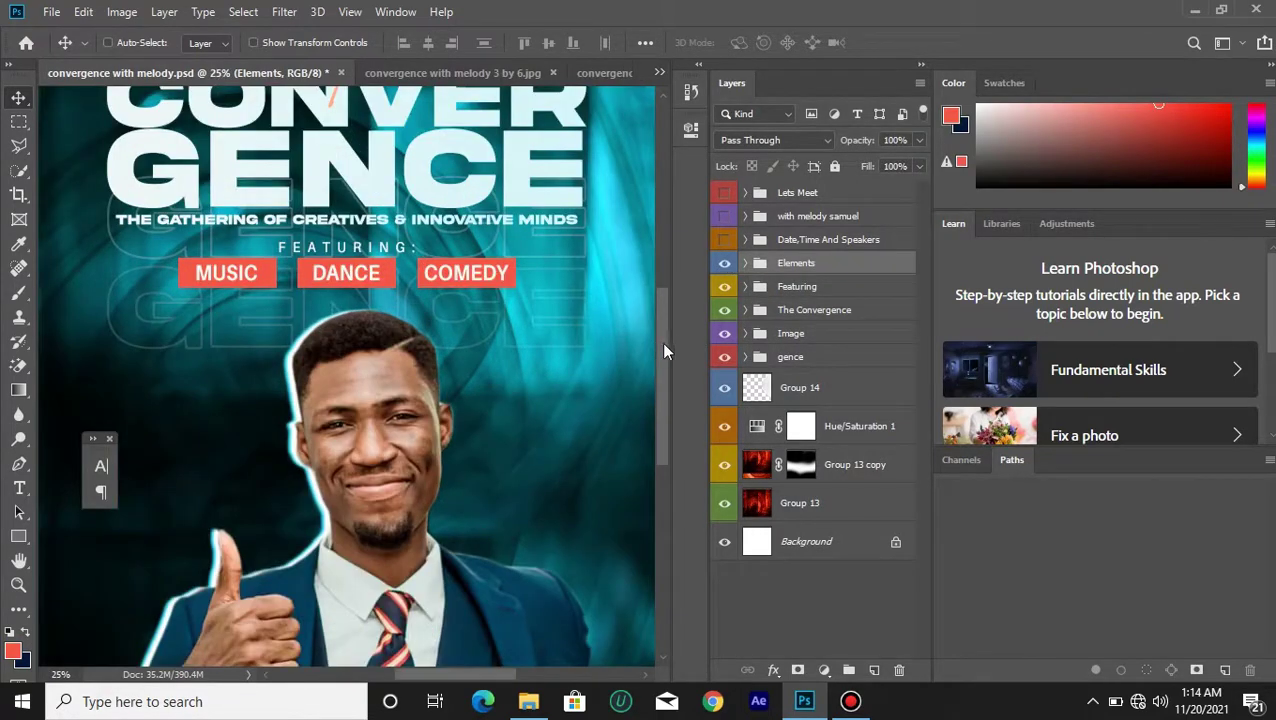
{"action": "left_click_drag", "start_coordinate": [663, 350], "coordinate": [675, 276]}
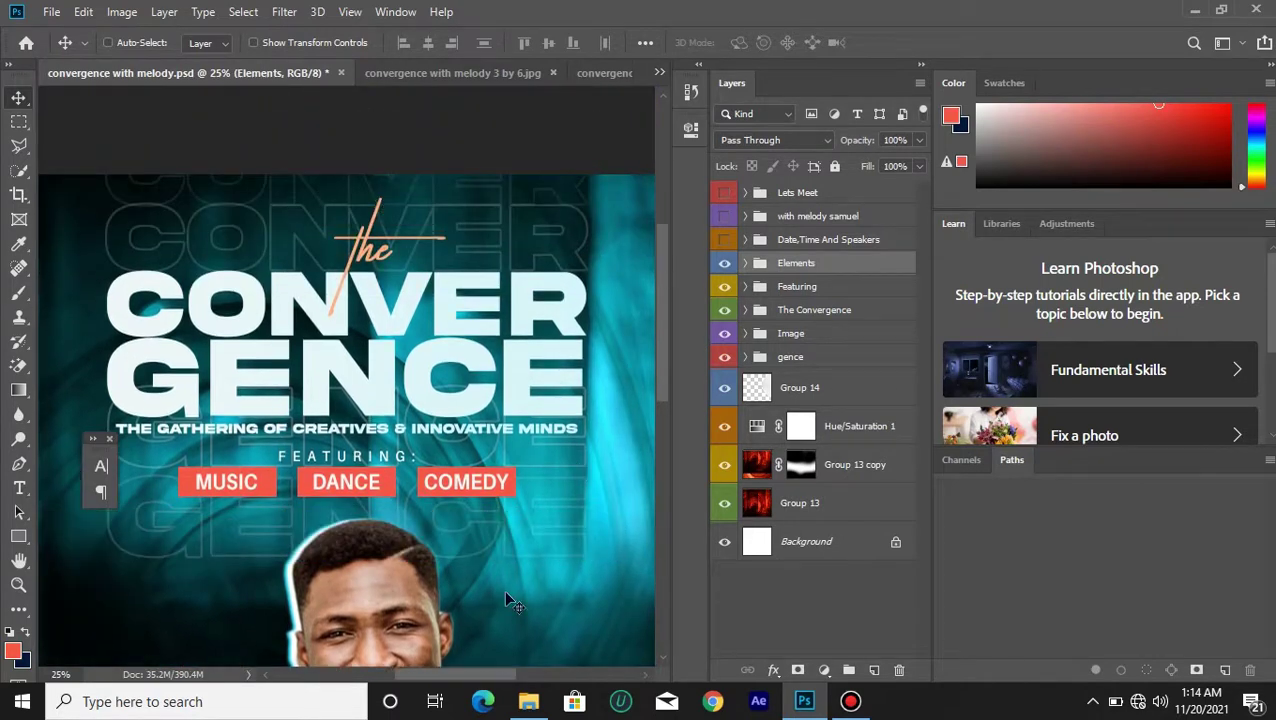
{"action": "left_click_drag", "start_coordinate": [487, 672], "coordinate": [449, 712]}
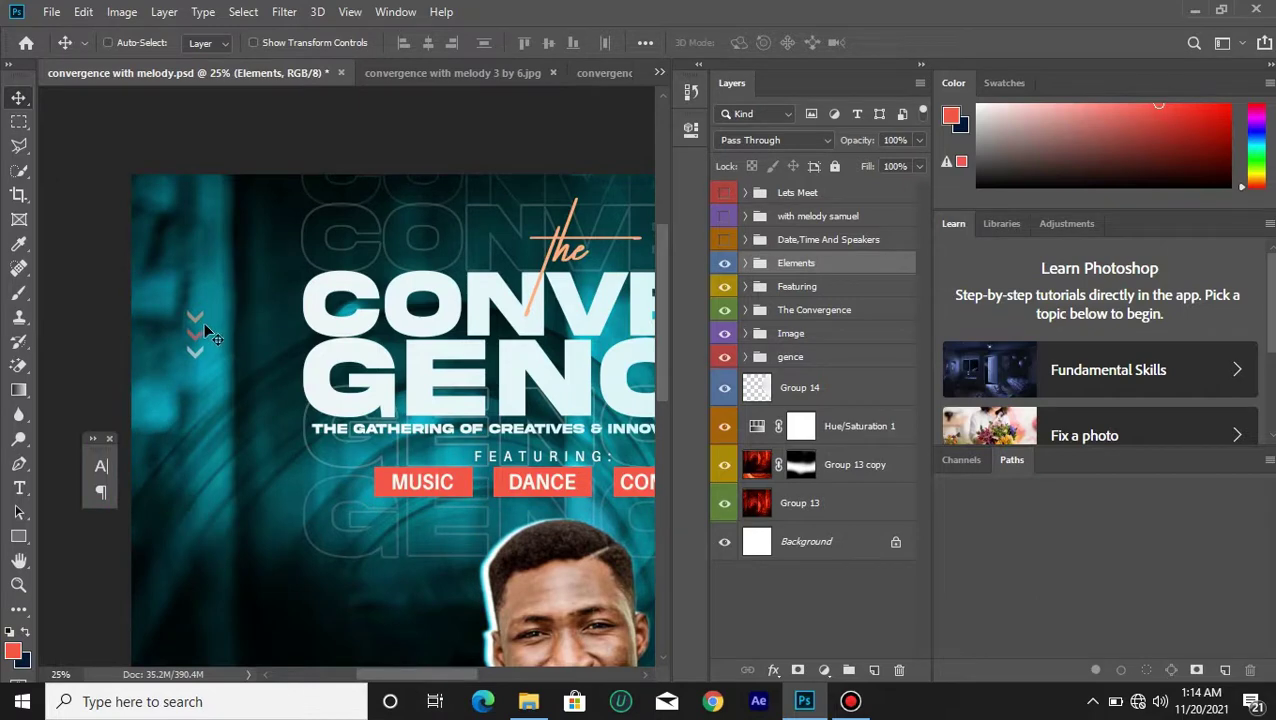
Expand the Elements group and toggle the visibility of the "> copy 5" layer to identify its arrow.
{"action": "left_click", "coordinate": [746, 263]}
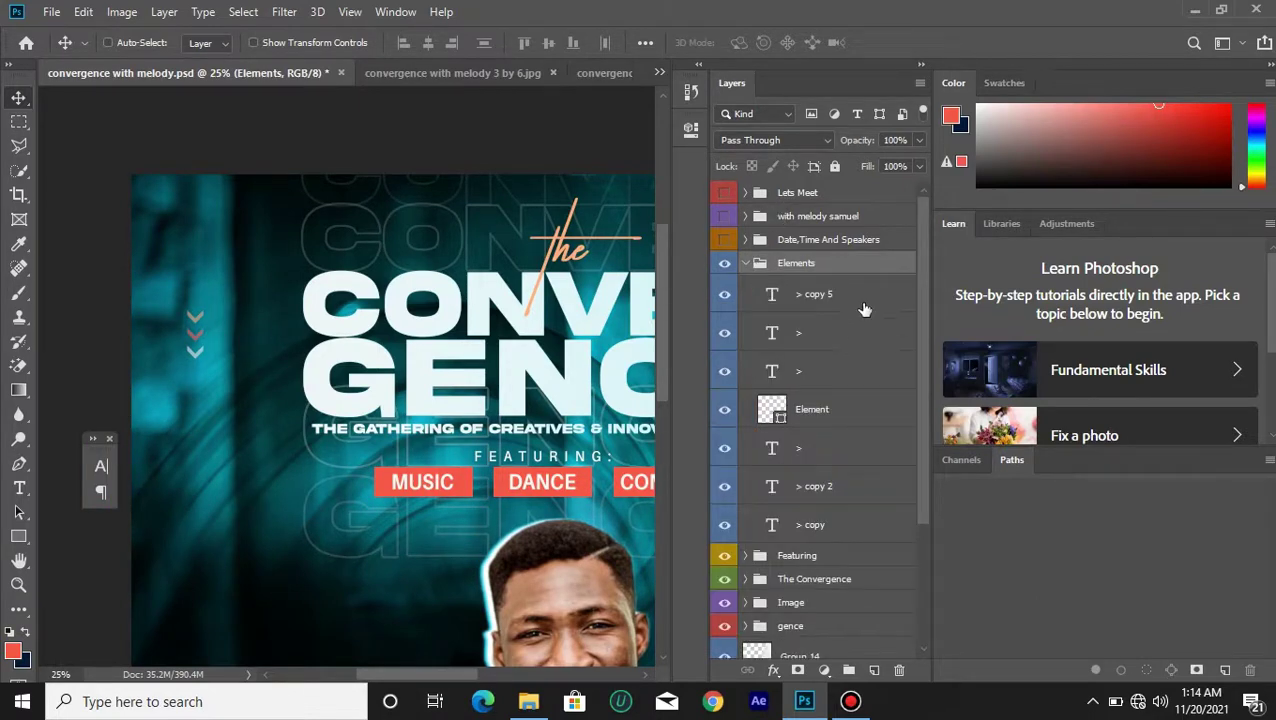
{"action": "left_click", "coordinate": [865, 310]}
{"action": "left_click", "coordinate": [723, 296]}
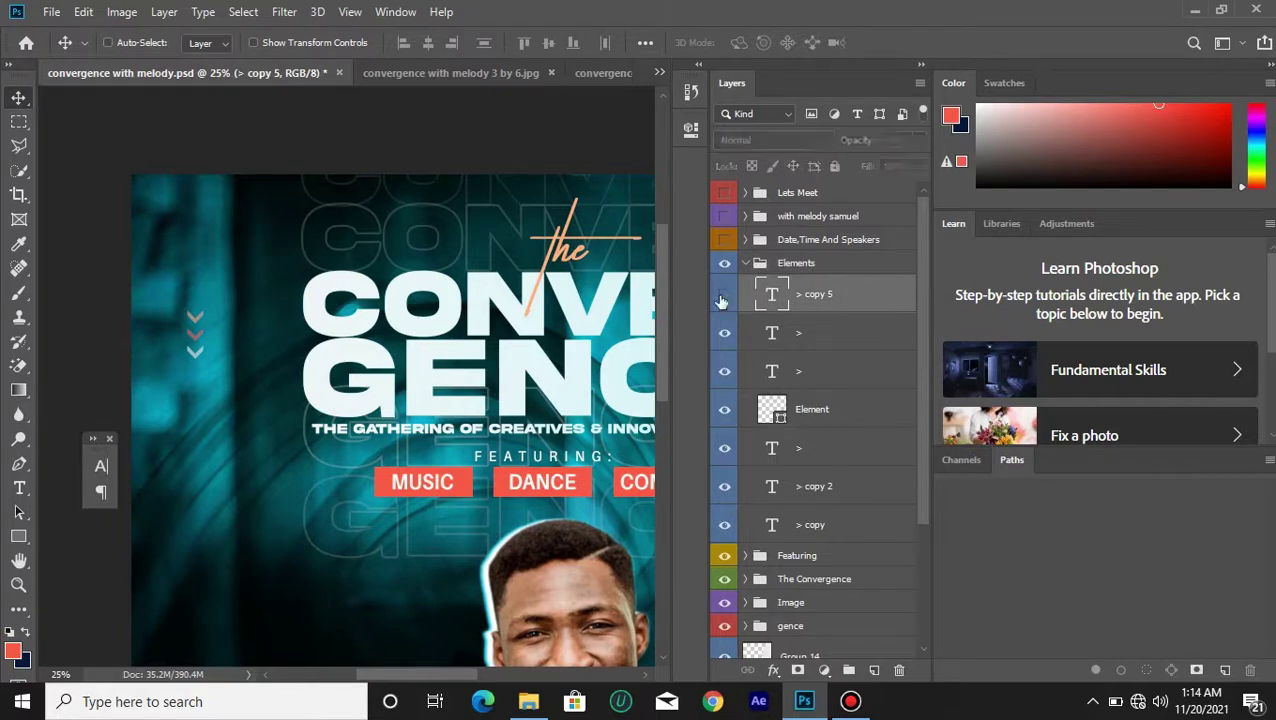
{"action": "left_click", "coordinate": [723, 297]}
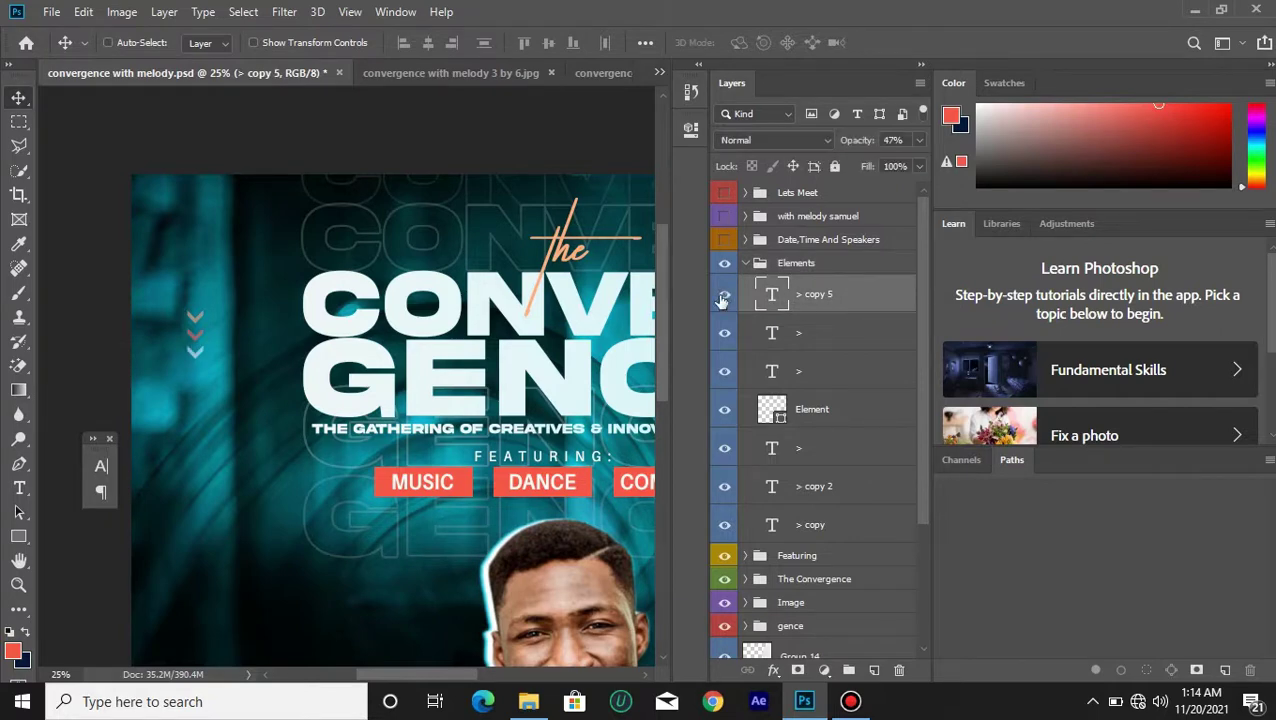
Add a ">" text in Poppins Medium, 36 pt, on the dark background below the existing arrows.
{"action": "left_click", "coordinate": [18, 488]}
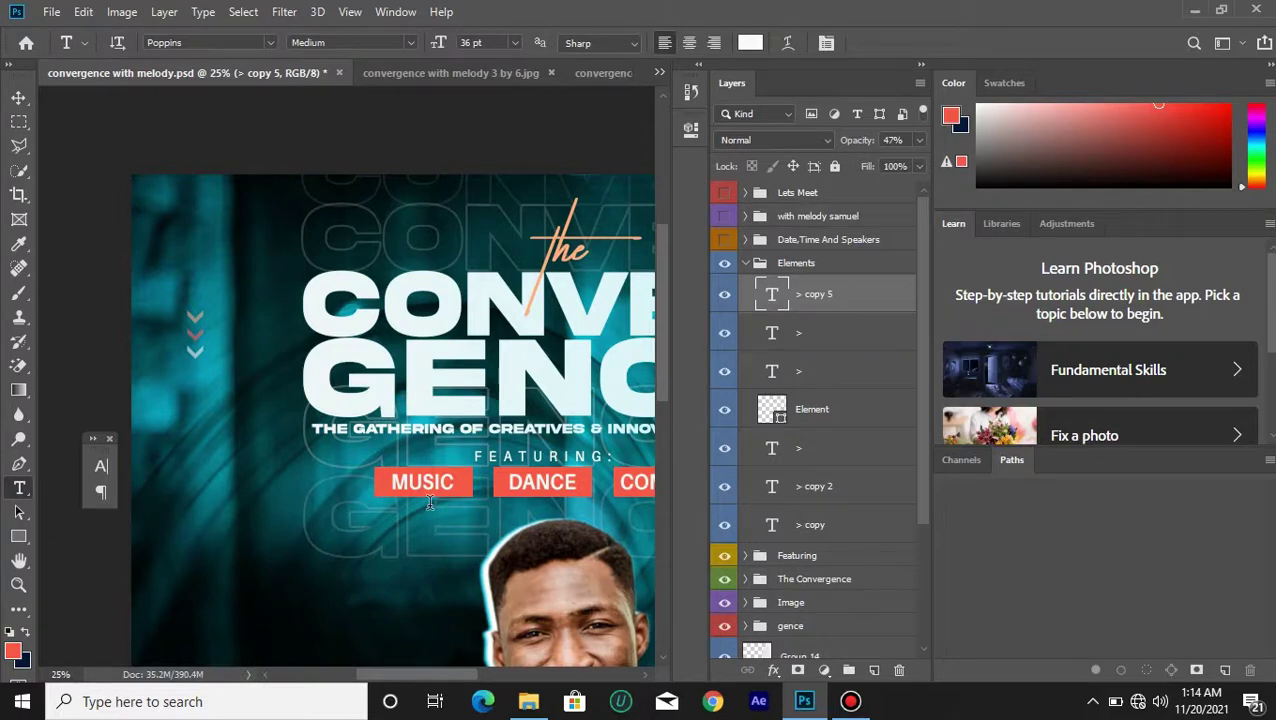
{"action": "left_click", "coordinate": [204, 565]}
{"action": "key", "text": "BackSpace"}
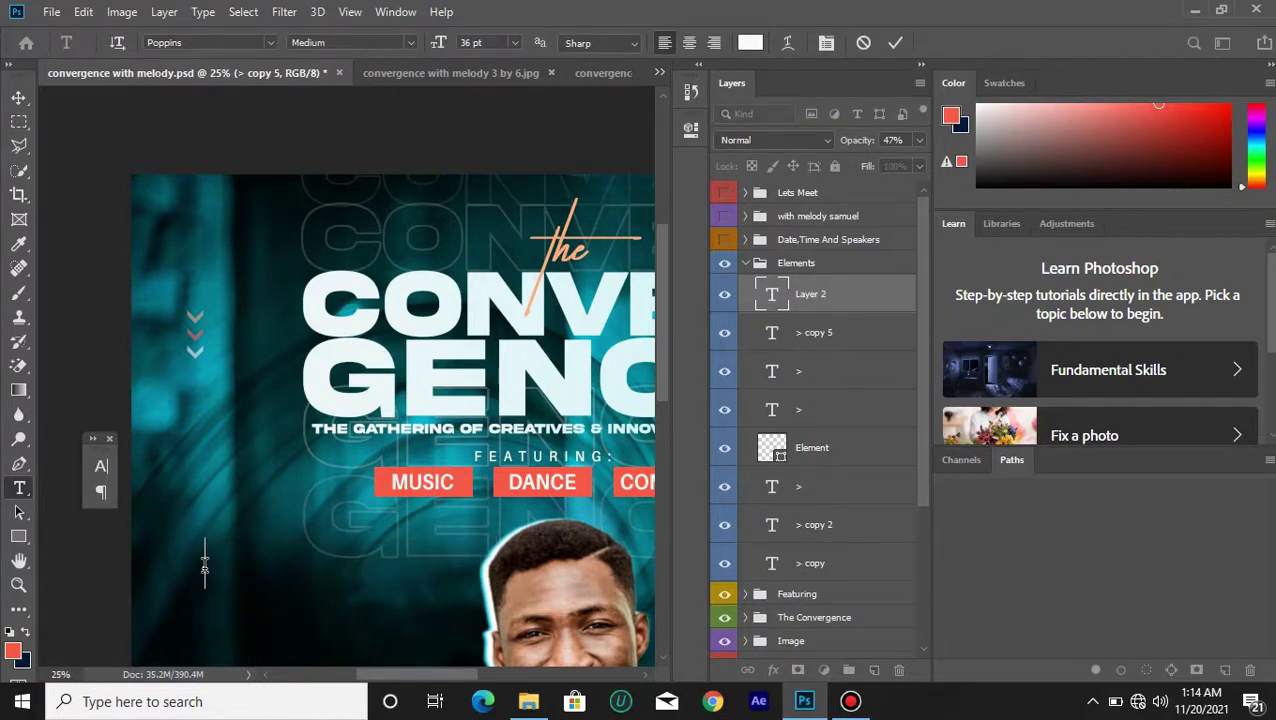
{"action": "type", "text": ">"}
{"action": "left_click", "coordinate": [892, 44]}
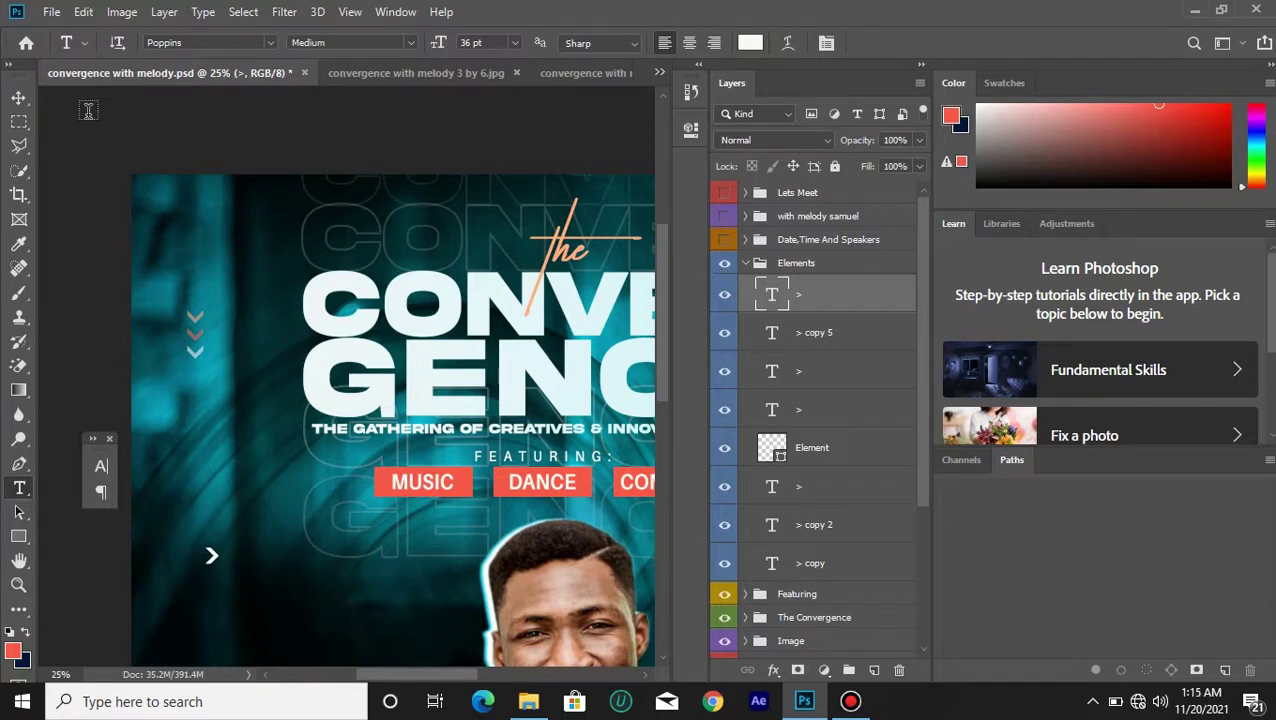
{"action": "left_click", "coordinate": [18, 97]}
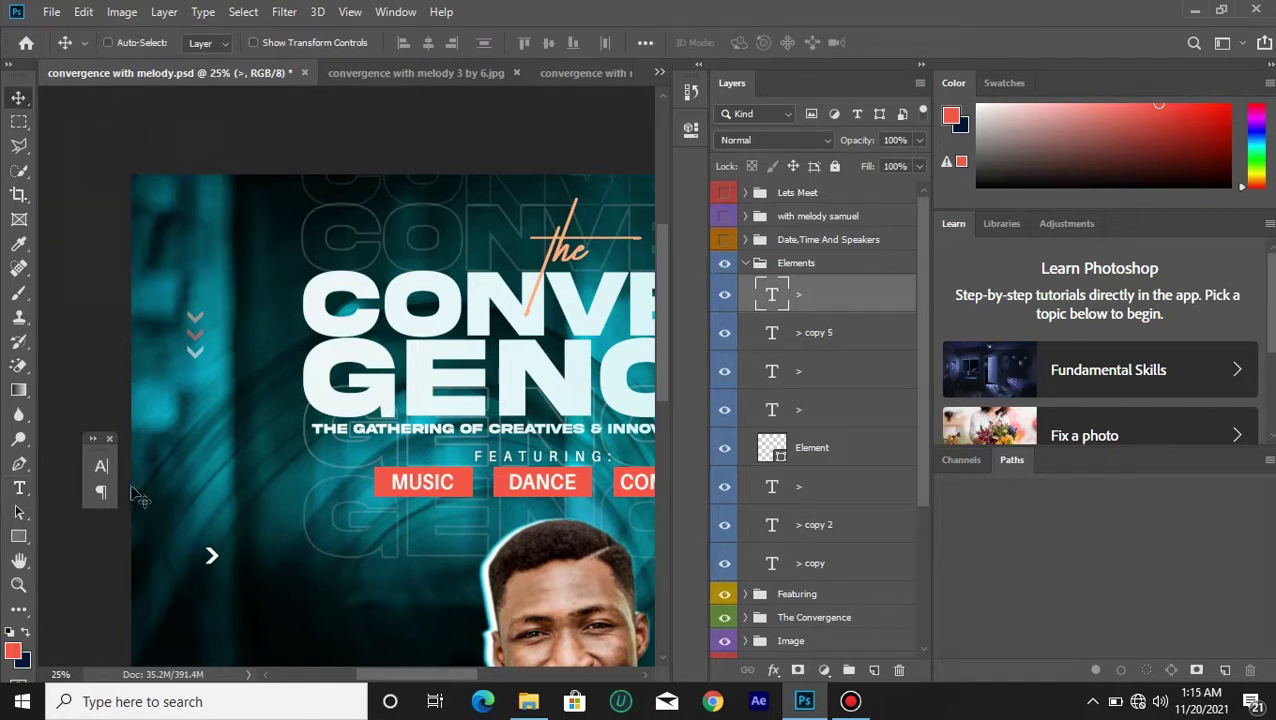
Recolor the new ">" text to ff5448, sampled from the MUSIC label, and move the character controls clear of it.
{"action": "left_click", "coordinate": [101, 466]}
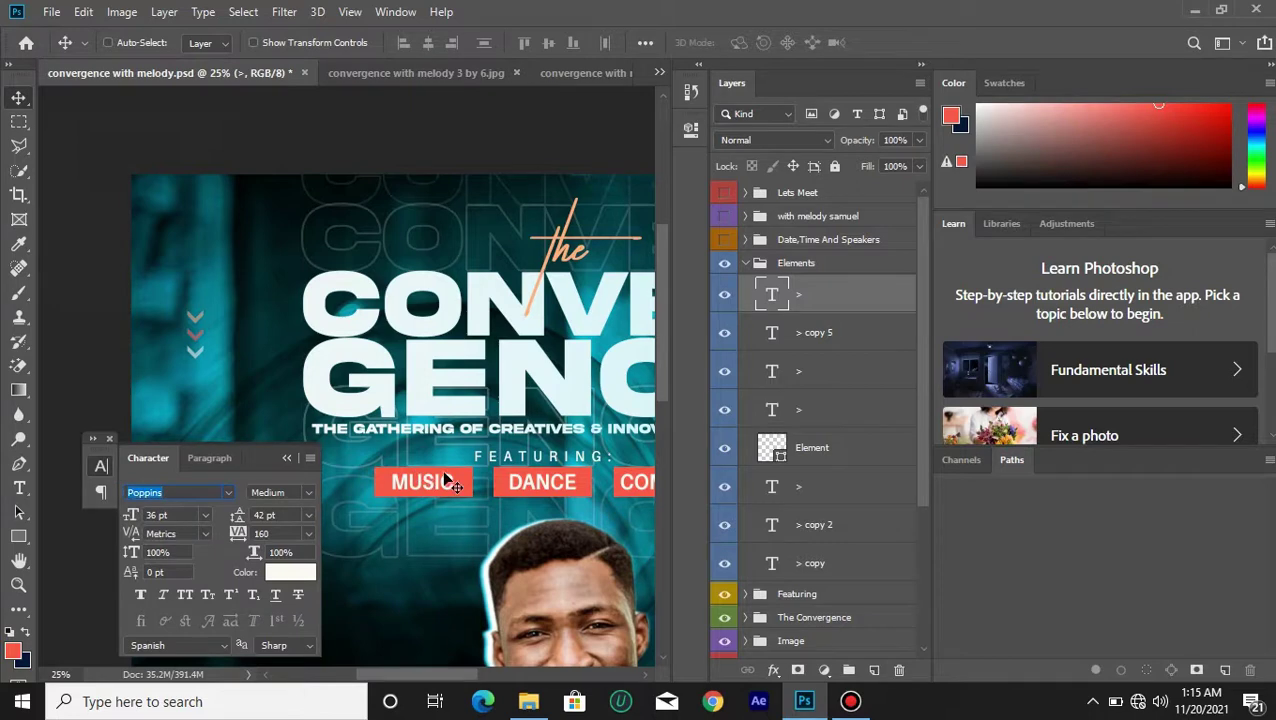
{"action": "left_click", "coordinate": [287, 573]}
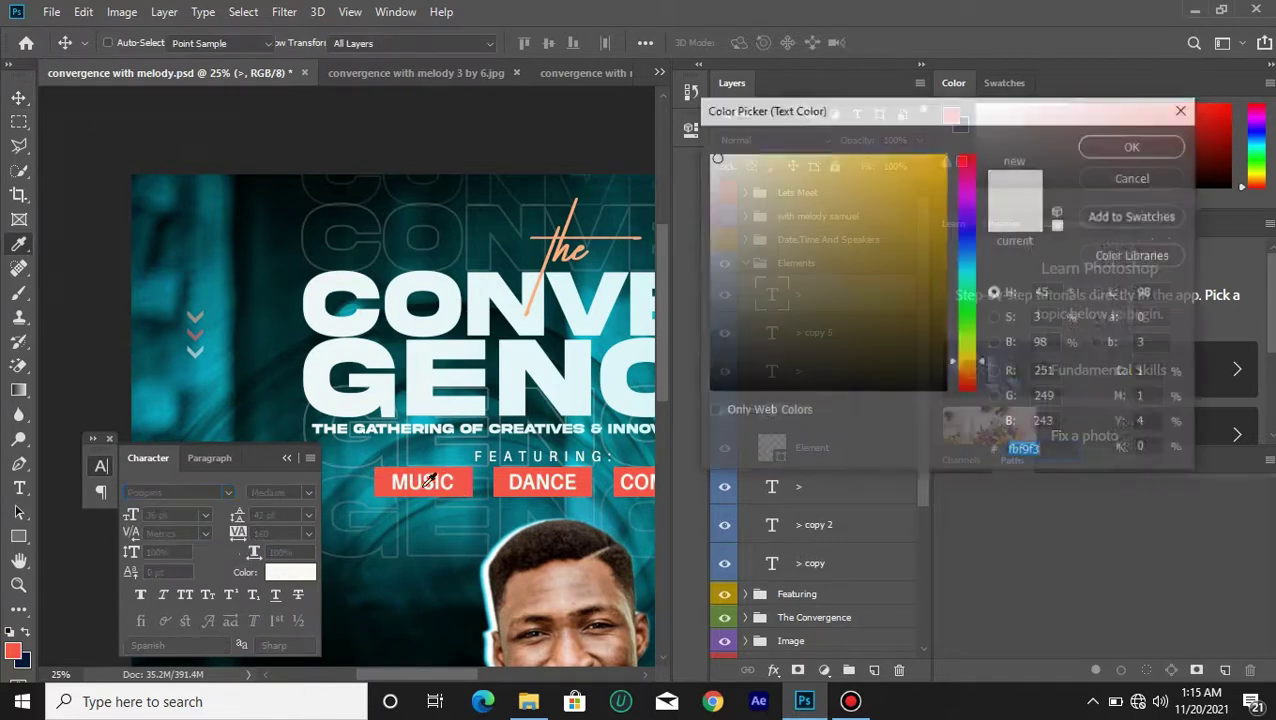
{"action": "left_click", "coordinate": [383, 477]}
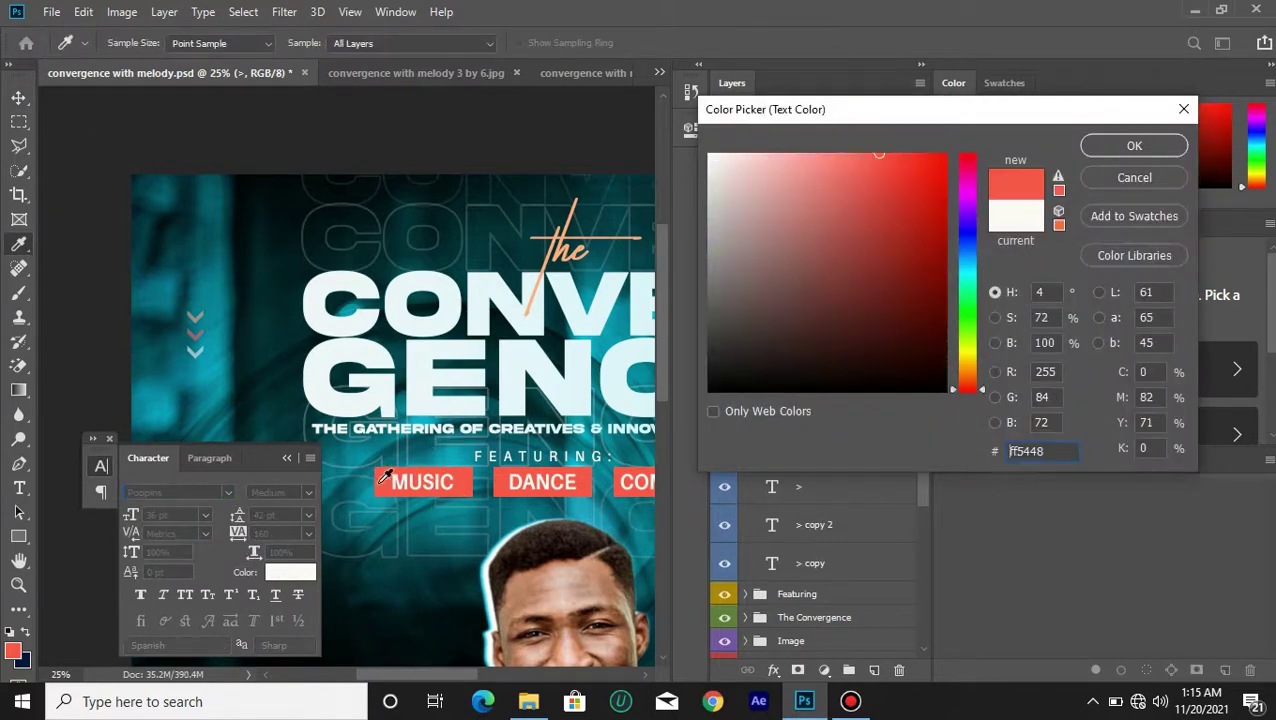
{"action": "left_click", "coordinate": [1134, 146]}
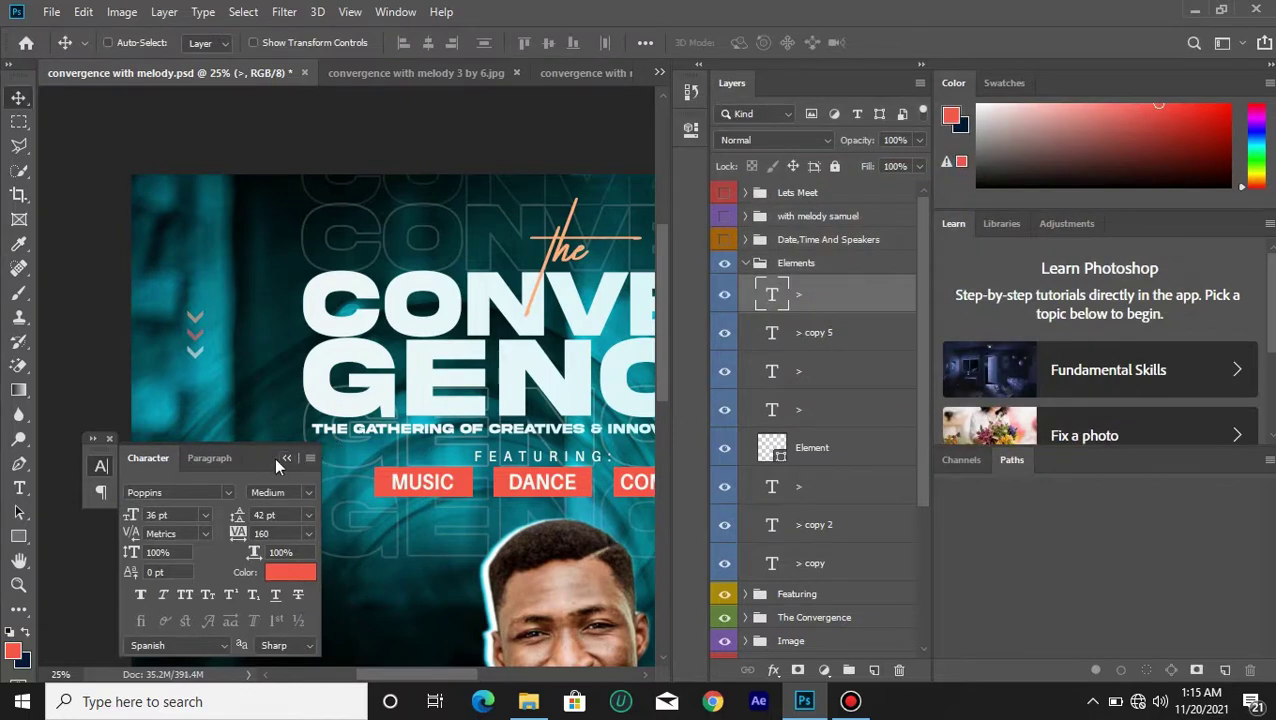
{"action": "left_click", "coordinate": [100, 461]}
{"action": "left_click_drag", "start_coordinate": [92, 438], "coordinate": [90, 192]}
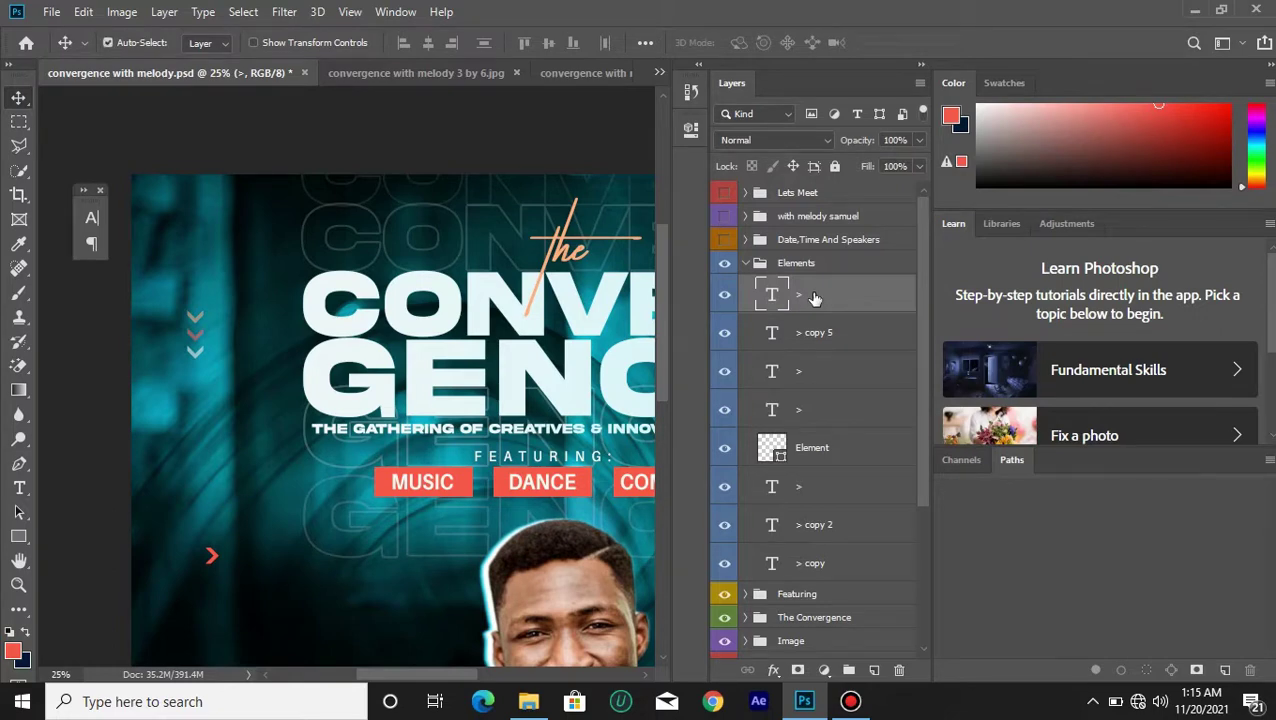
Duplicate the red ">" directly below itself and color the copy ffad7c, sampled from the script word "the".
{"action": "key", "text": "ctrl+j"}
{"action": "left_click_drag", "start_coordinate": [213, 550], "coordinate": [224, 579]}
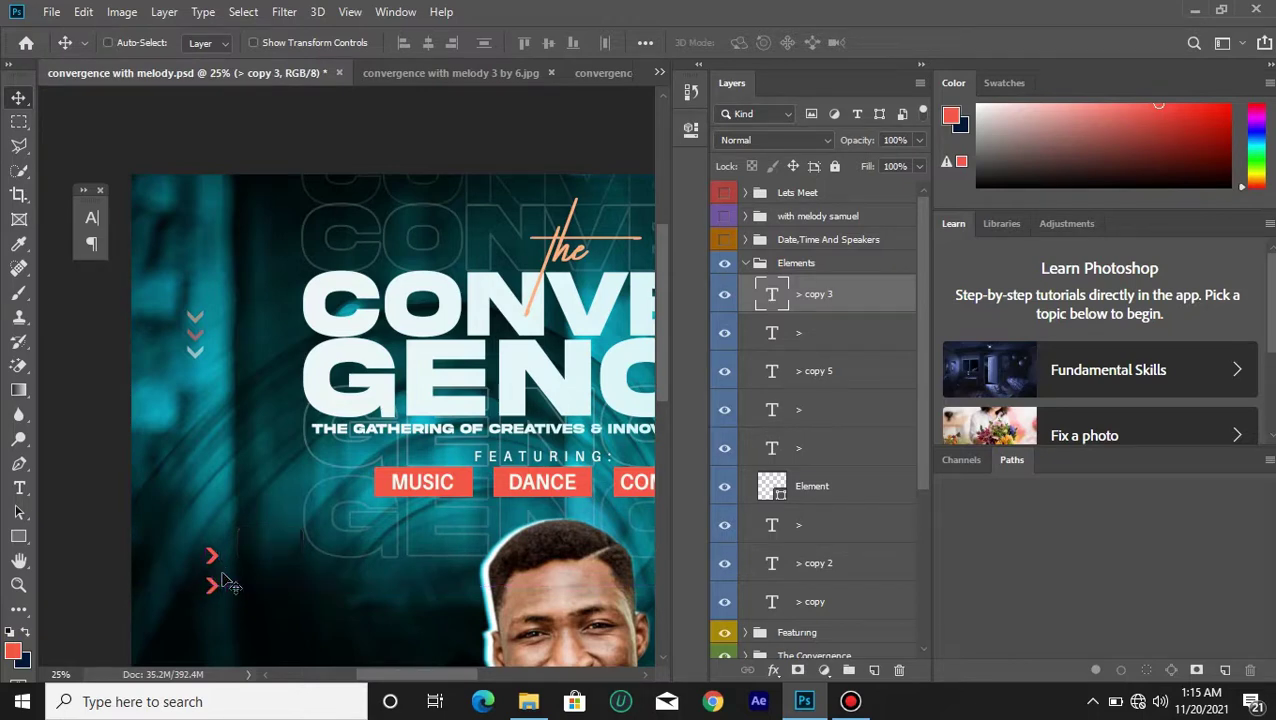
{"action": "left_click", "coordinate": [91, 219]}
{"action": "left_click", "coordinate": [285, 323]}
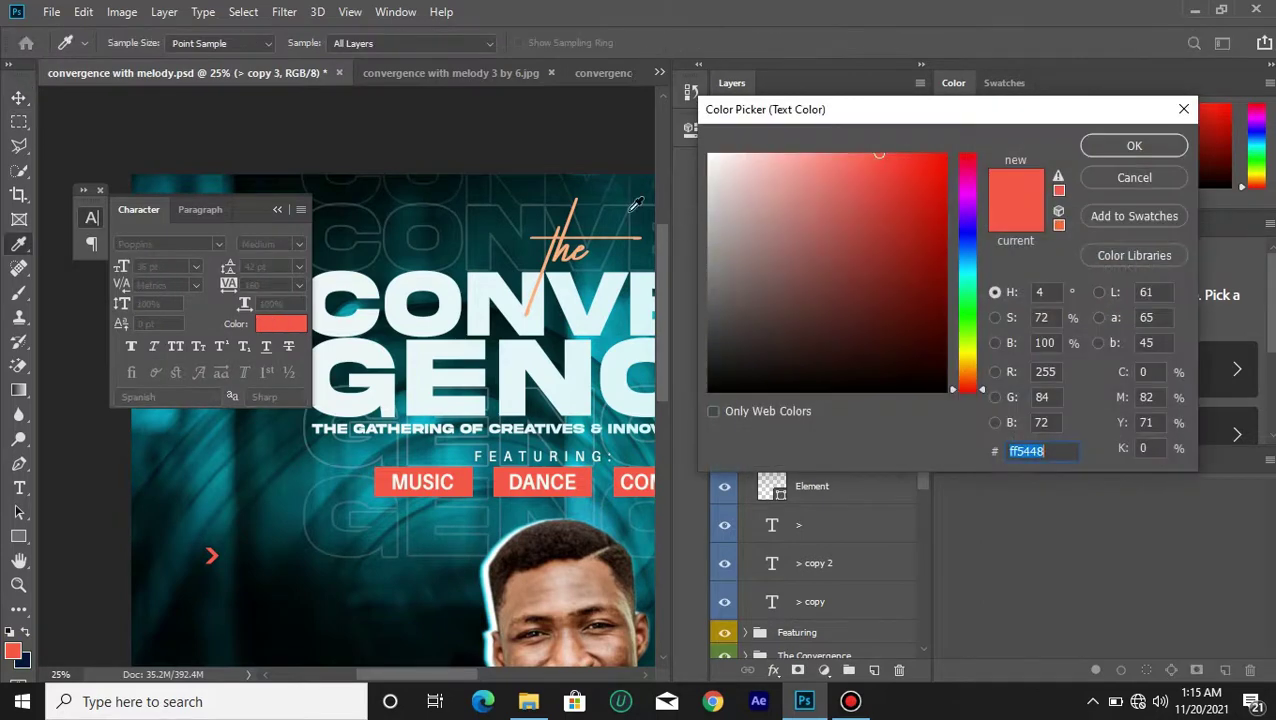
{"action": "left_click", "coordinate": [573, 237]}
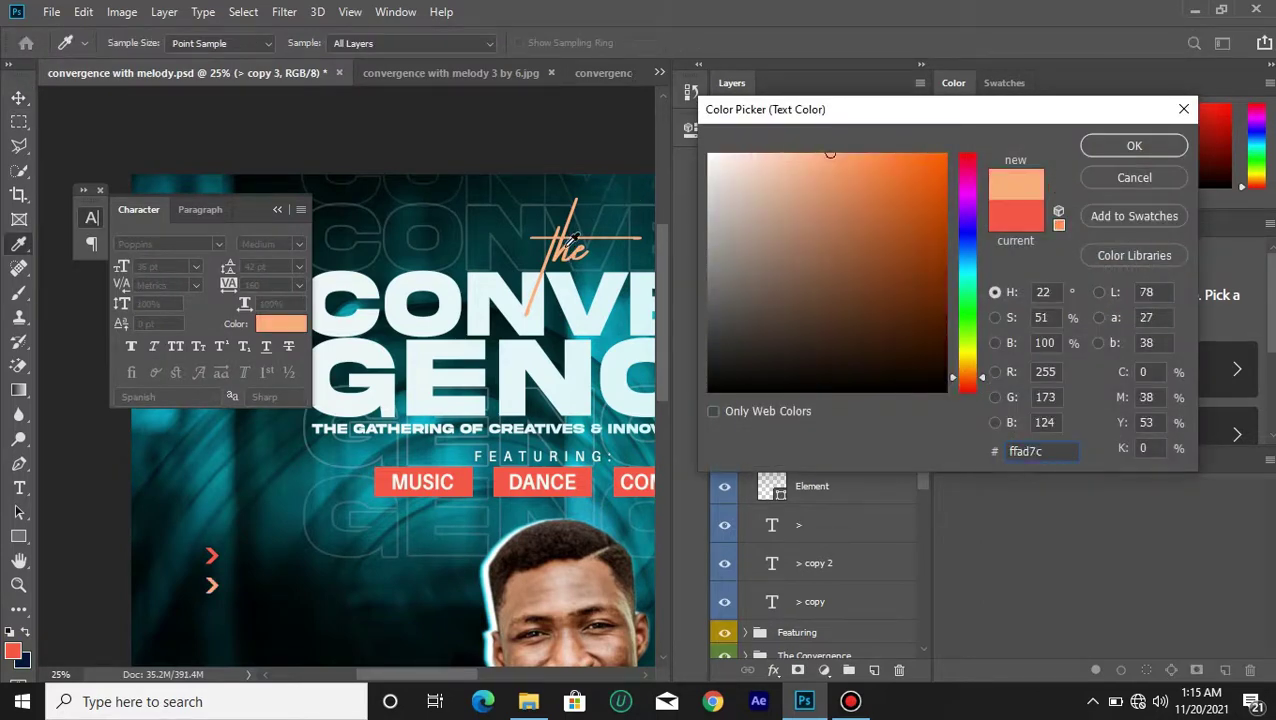
{"action": "left_click", "coordinate": [1124, 147]}
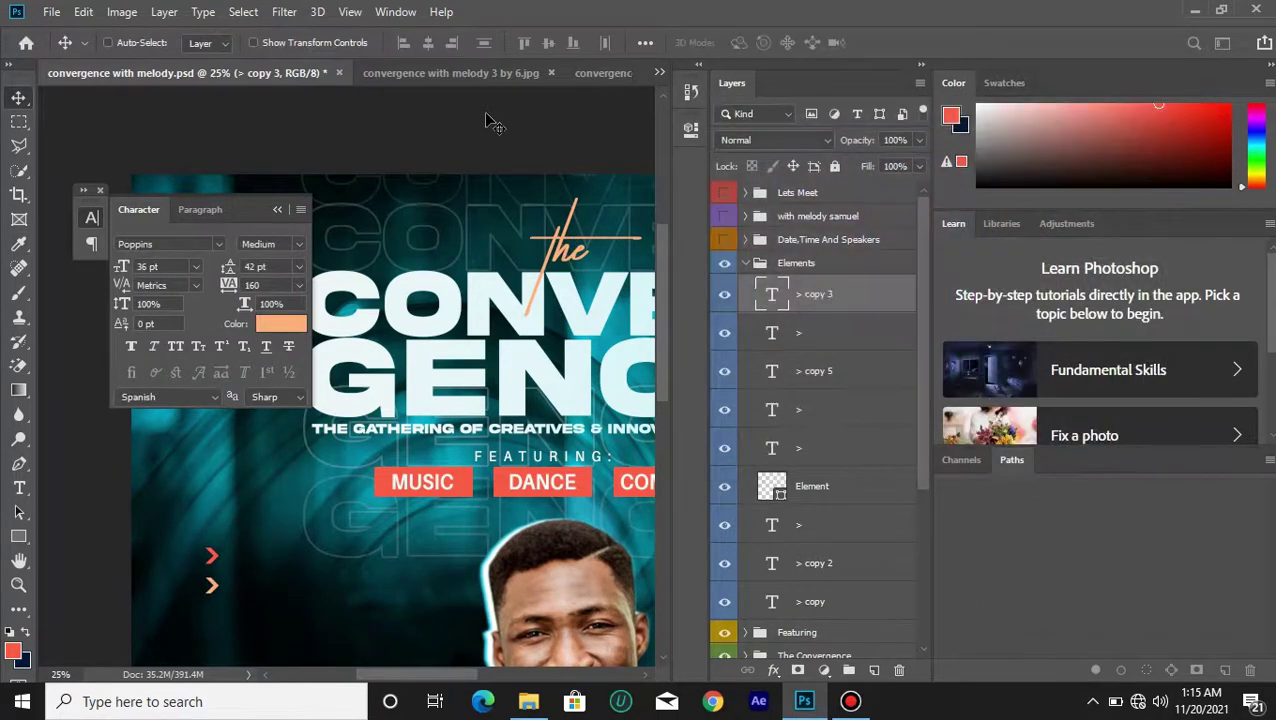
{"action": "left_click", "coordinate": [277, 210]}
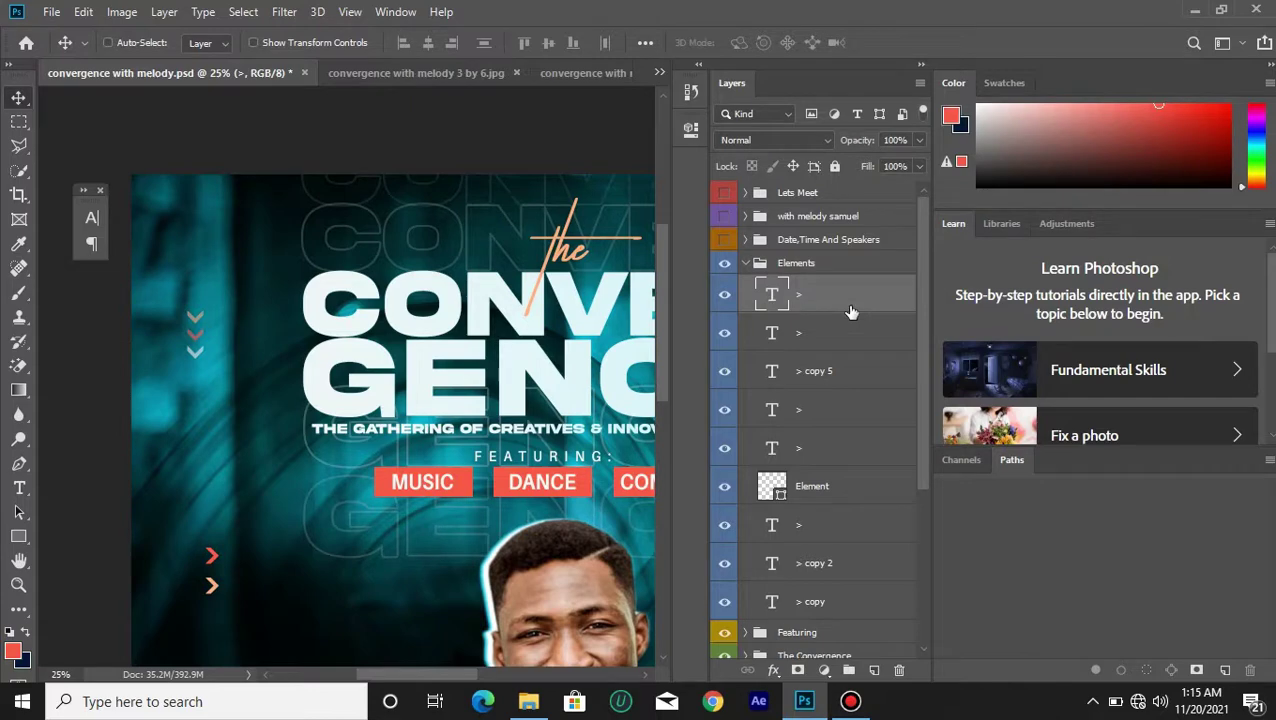
Duplicate the orange ">" directly below itself and color the copy eaf6f7, sampled from the CONVERGENCE title.
{"action": "key", "text": "ctrl+j"}
{"action": "left_click_drag", "start_coordinate": [230, 590], "coordinate": [231, 623]}
{"action": "left_click", "coordinate": [90, 219]}
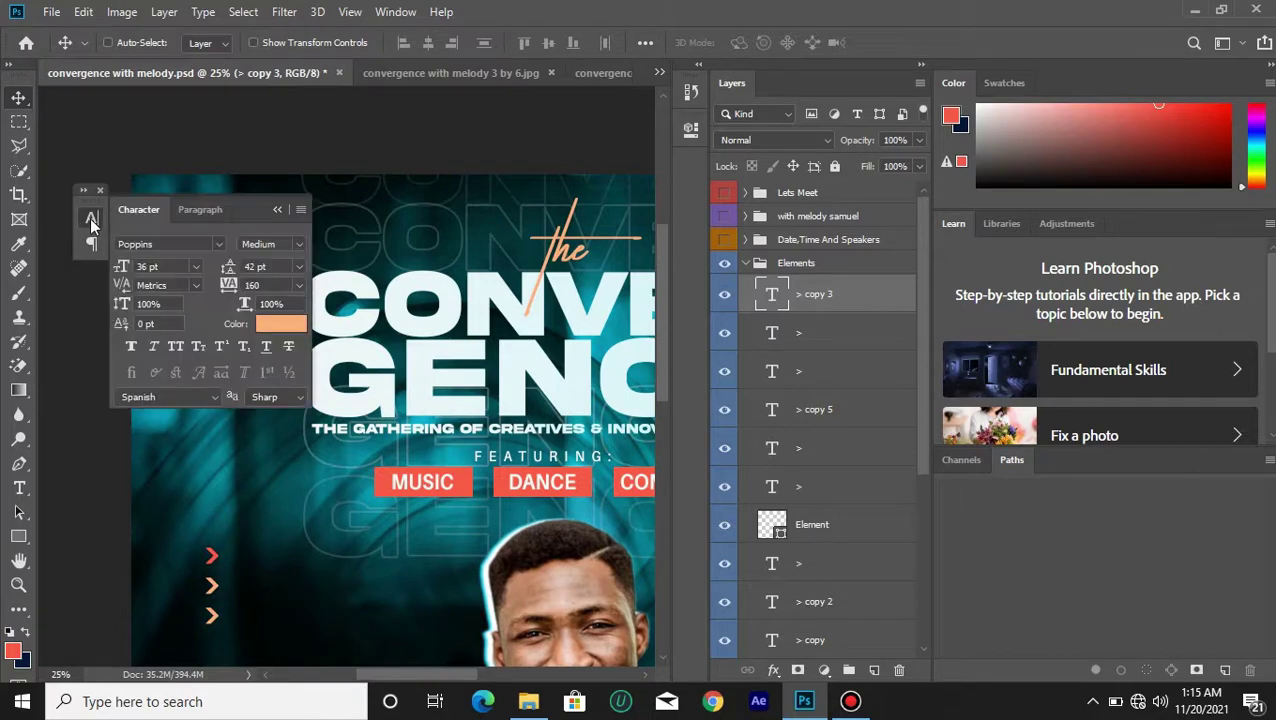
{"action": "left_click", "coordinate": [276, 324]}
{"action": "left_click", "coordinate": [443, 308]}
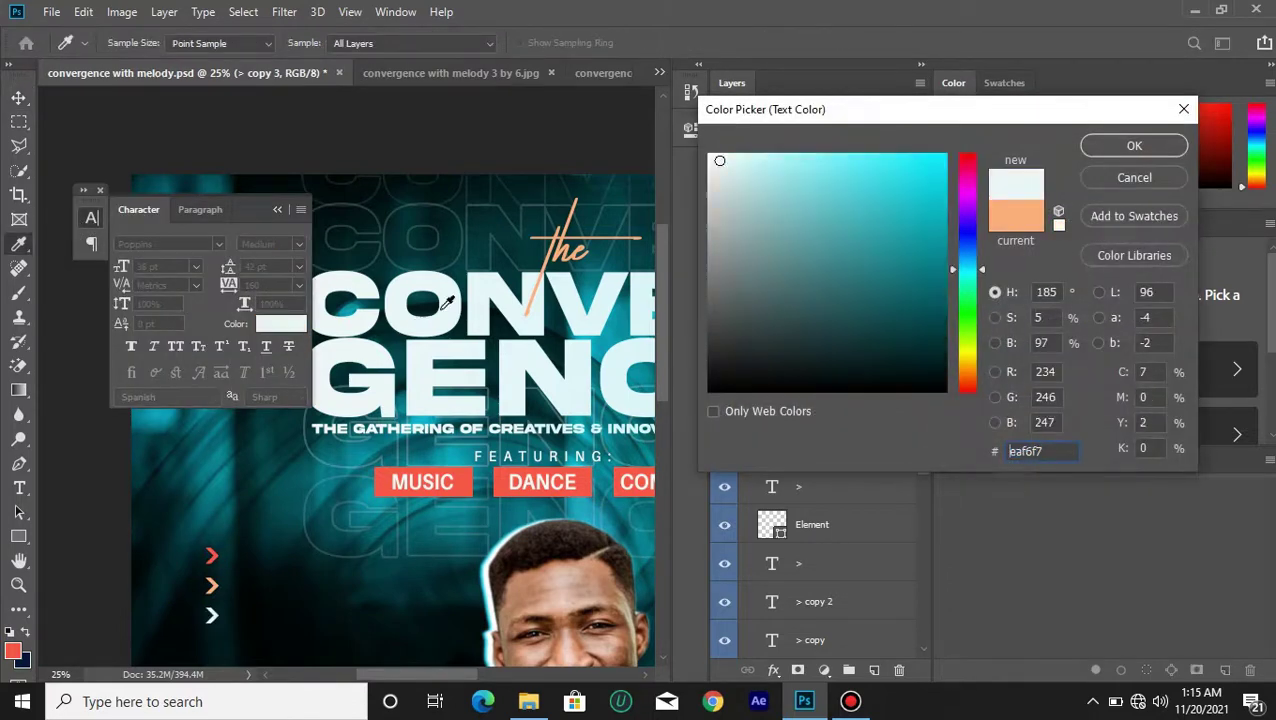
{"action": "left_click", "coordinate": [1134, 145]}
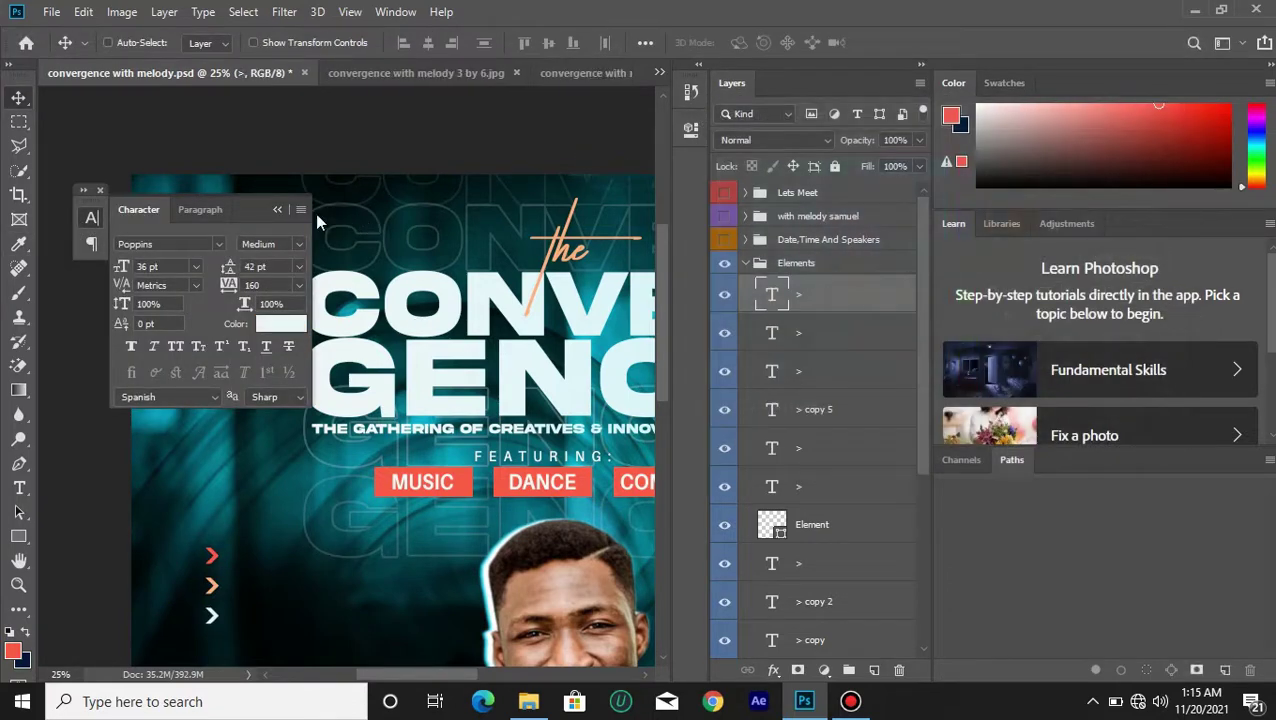
{"action": "left_click", "coordinate": [278, 210]}
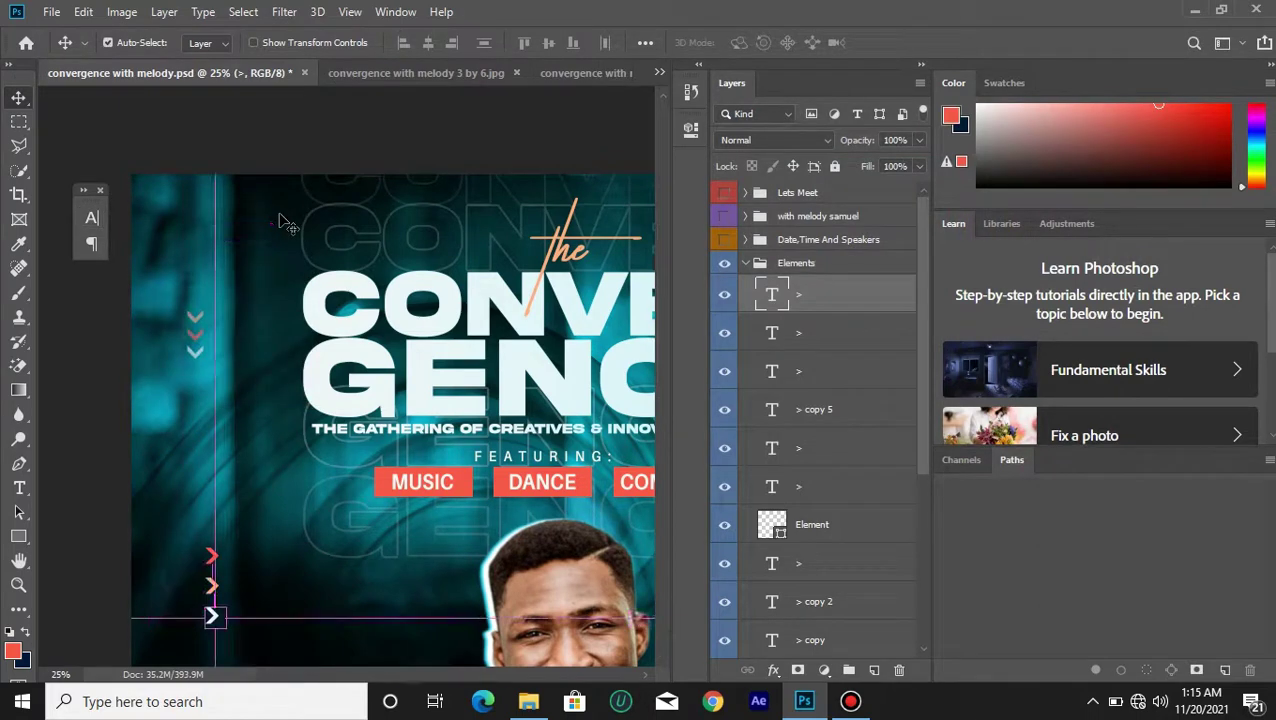
Lower the three new ">" text layers to 25% opacity and rotate them together 90° clockwise.
{"action": "key", "text": "ctrl+minus"}
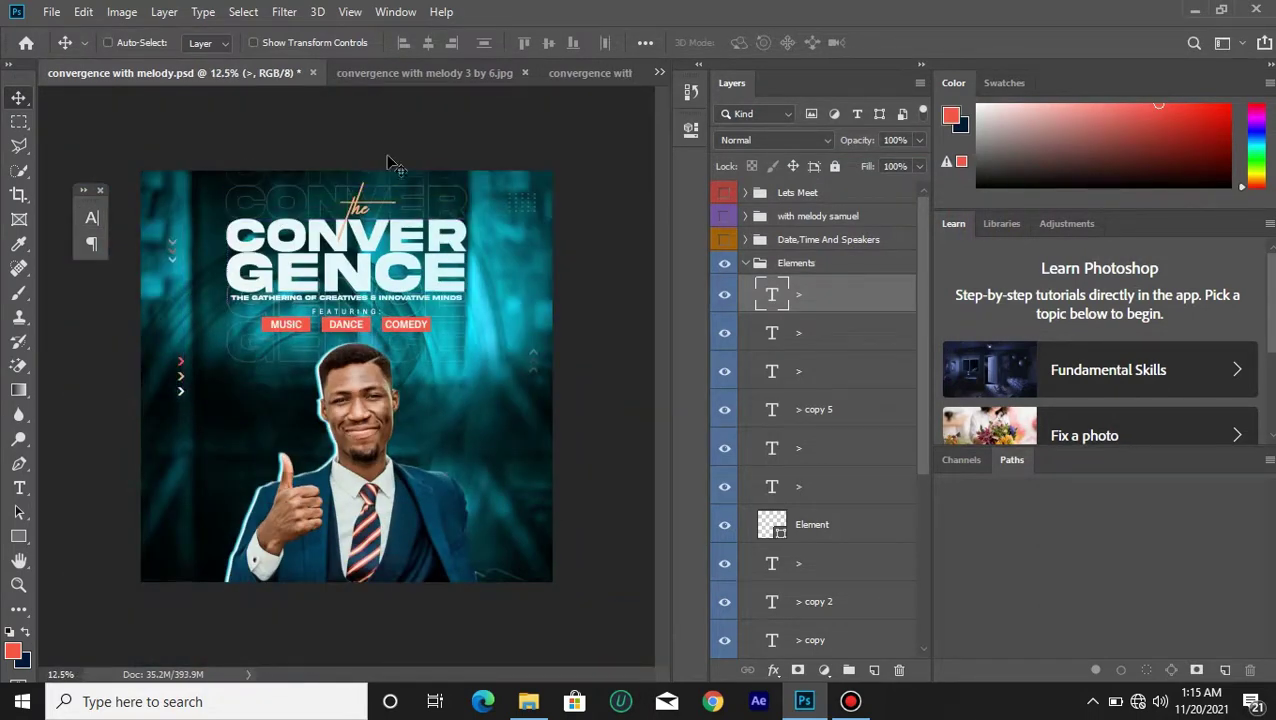
{"action": "left_click", "coordinate": [837, 376], "text": "shift"}
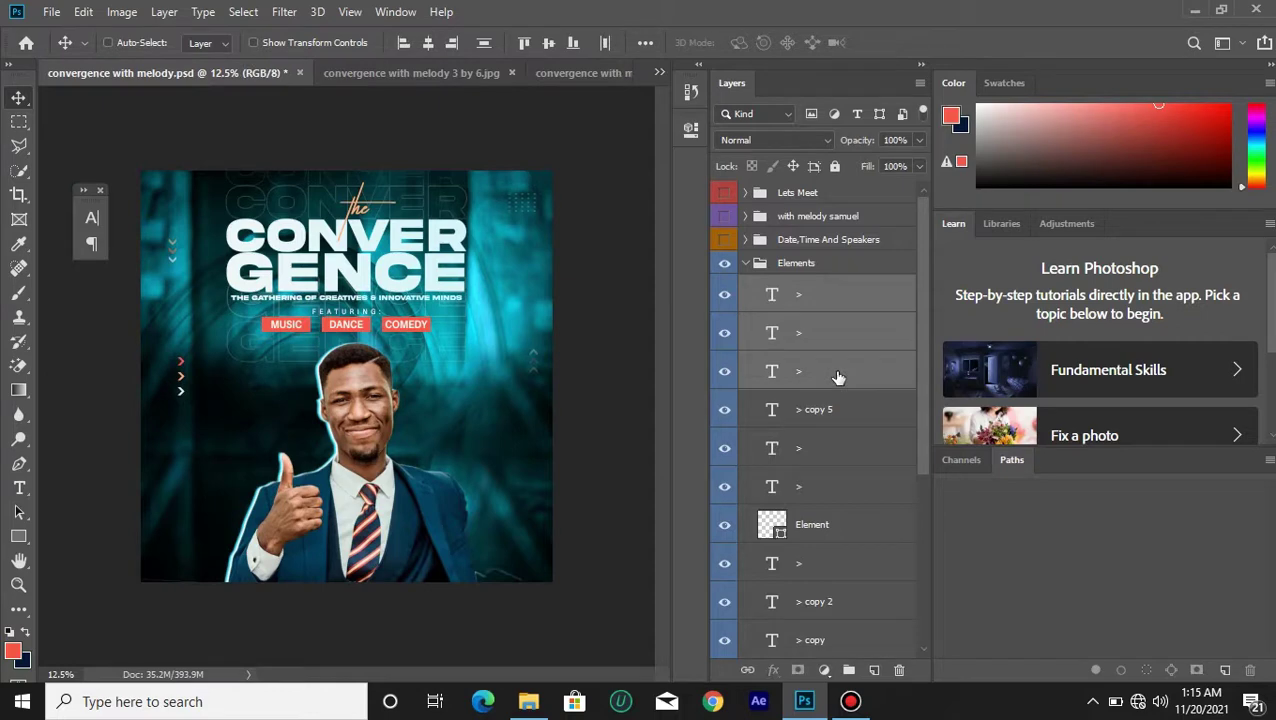
{"action": "left_click_drag", "start_coordinate": [865, 143], "coordinate": [793, 160]}
{"action": "left_click", "coordinate": [84, 12]}
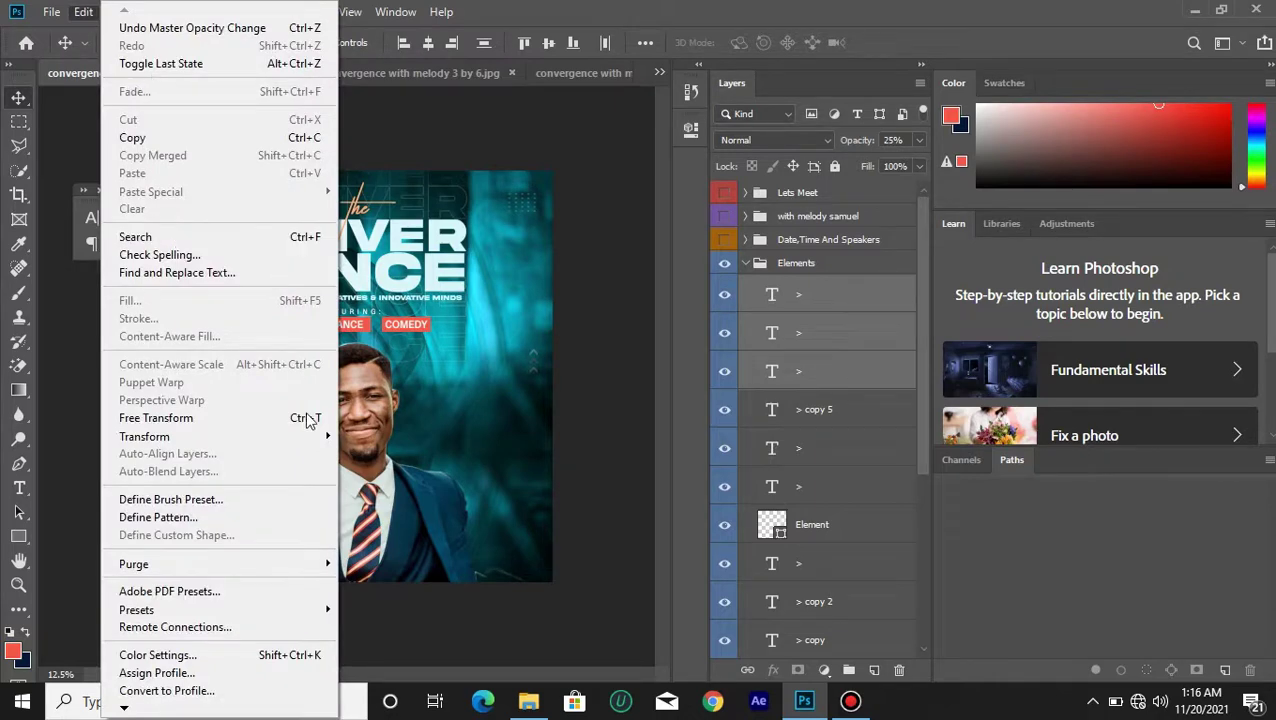
{"action": "mouse_move", "coordinate": [320, 443]}
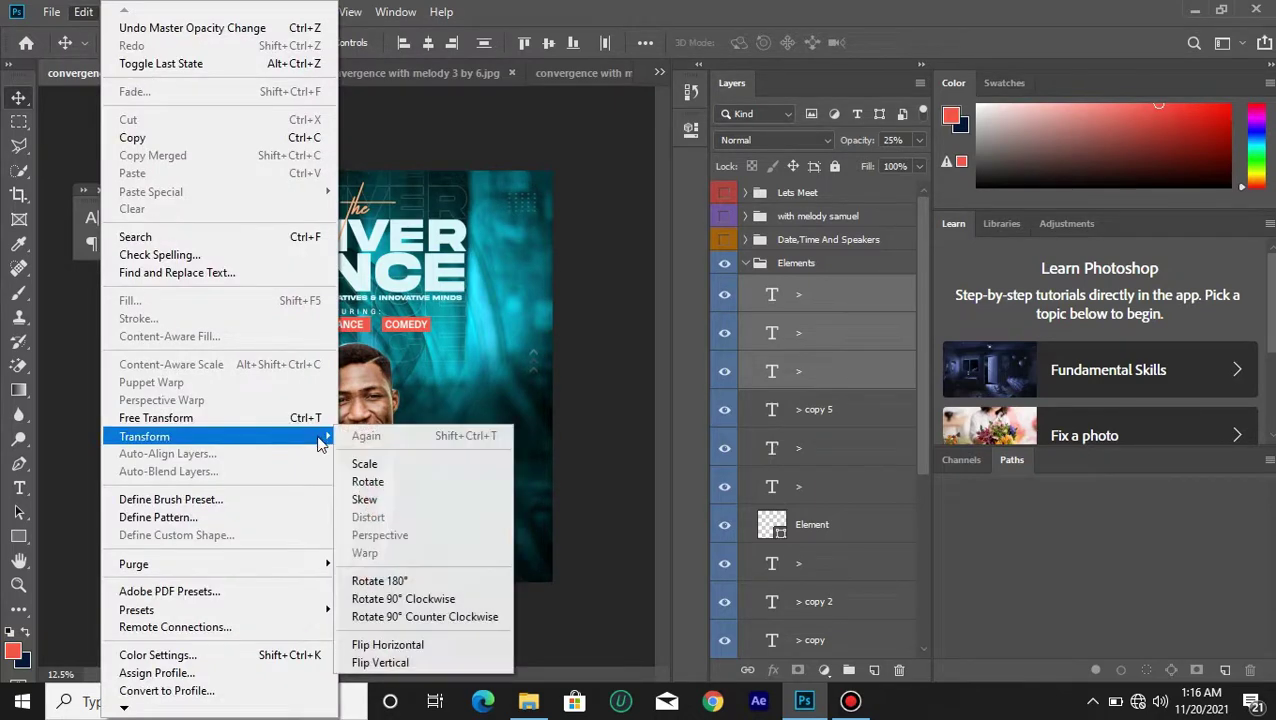
{"action": "left_click", "coordinate": [450, 599]}
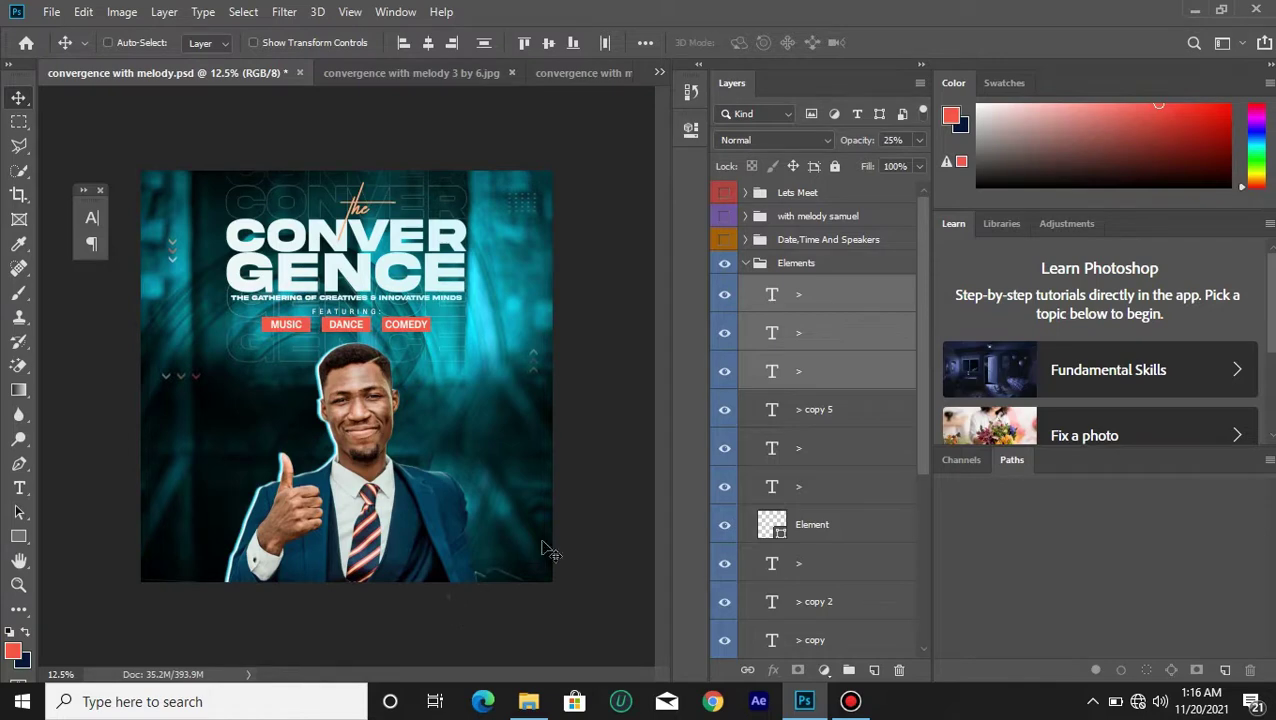
Restack the three rotated arrows into a vertical column near the flyer's left edge and select all three layers.
{"action": "left_click", "coordinate": [773, 294]}
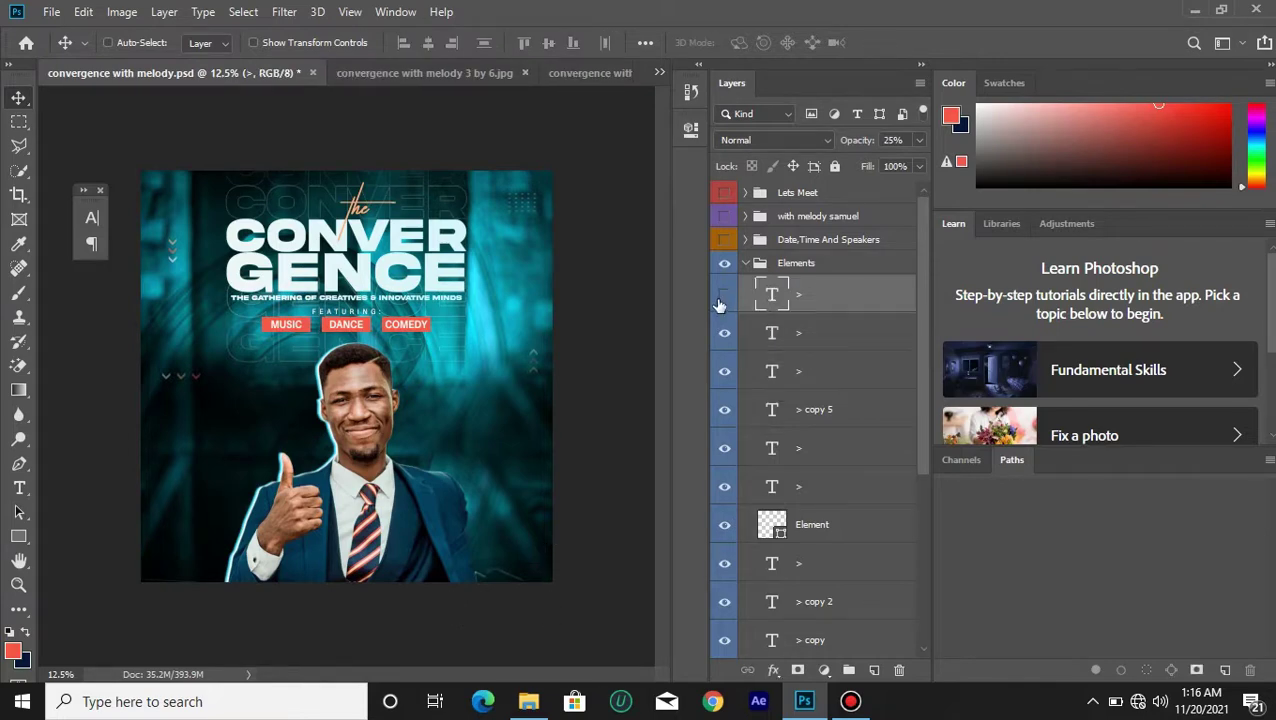
{"action": "left_click", "coordinate": [808, 344]}
{"action": "left_click_drag", "start_coordinate": [192, 378], "coordinate": [171, 390]}
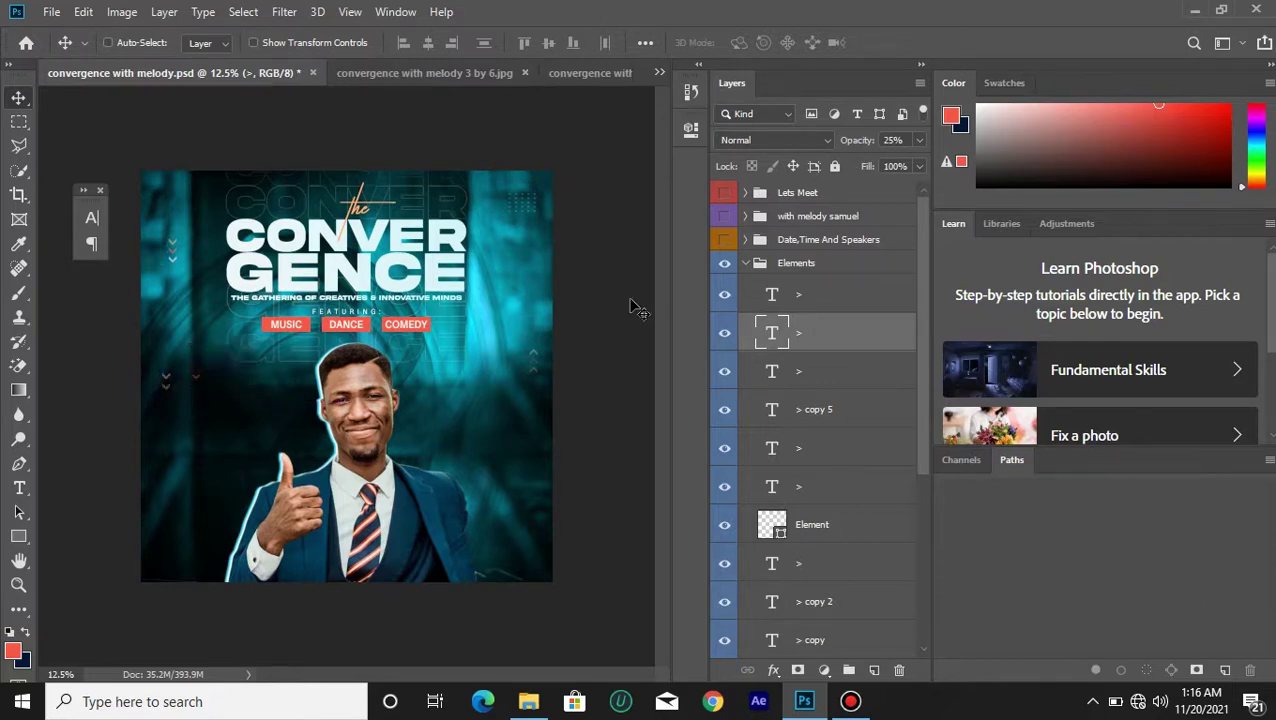
{"action": "left_click", "coordinate": [798, 371]}
{"action": "left_click_drag", "start_coordinate": [207, 388], "coordinate": [170, 402]}
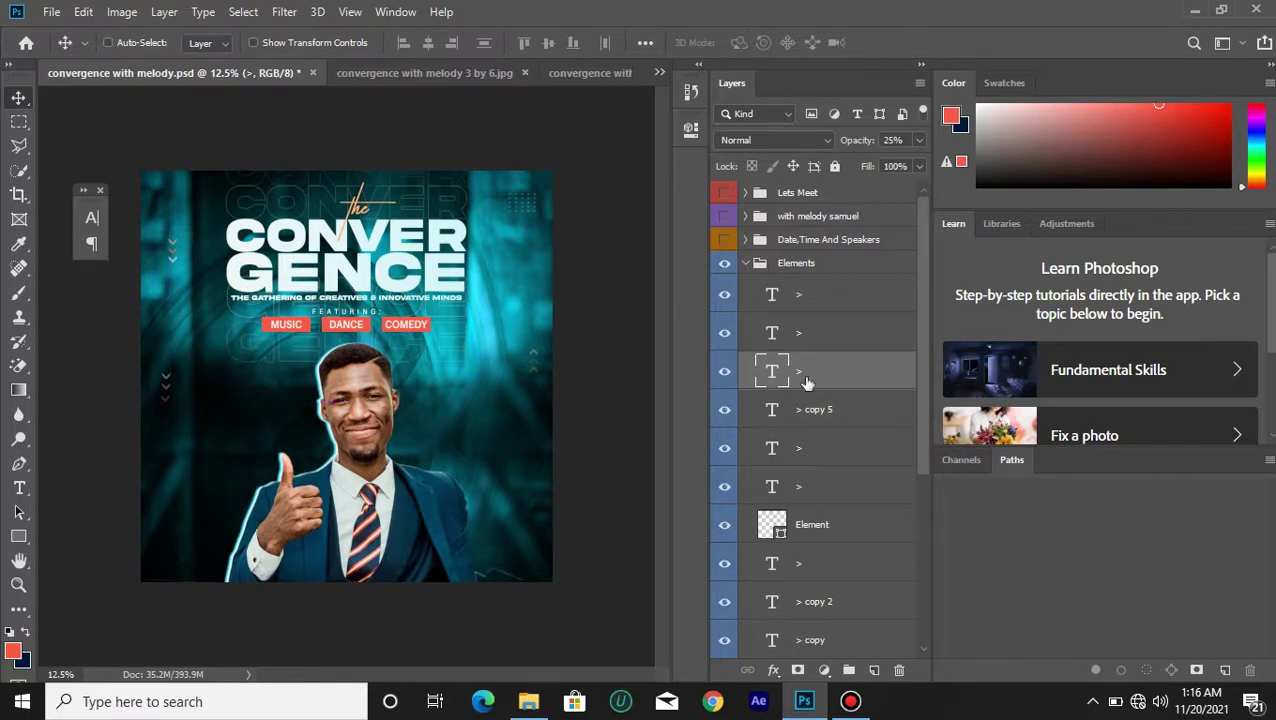
{"action": "left_click", "coordinate": [815, 302], "text": "shift"}
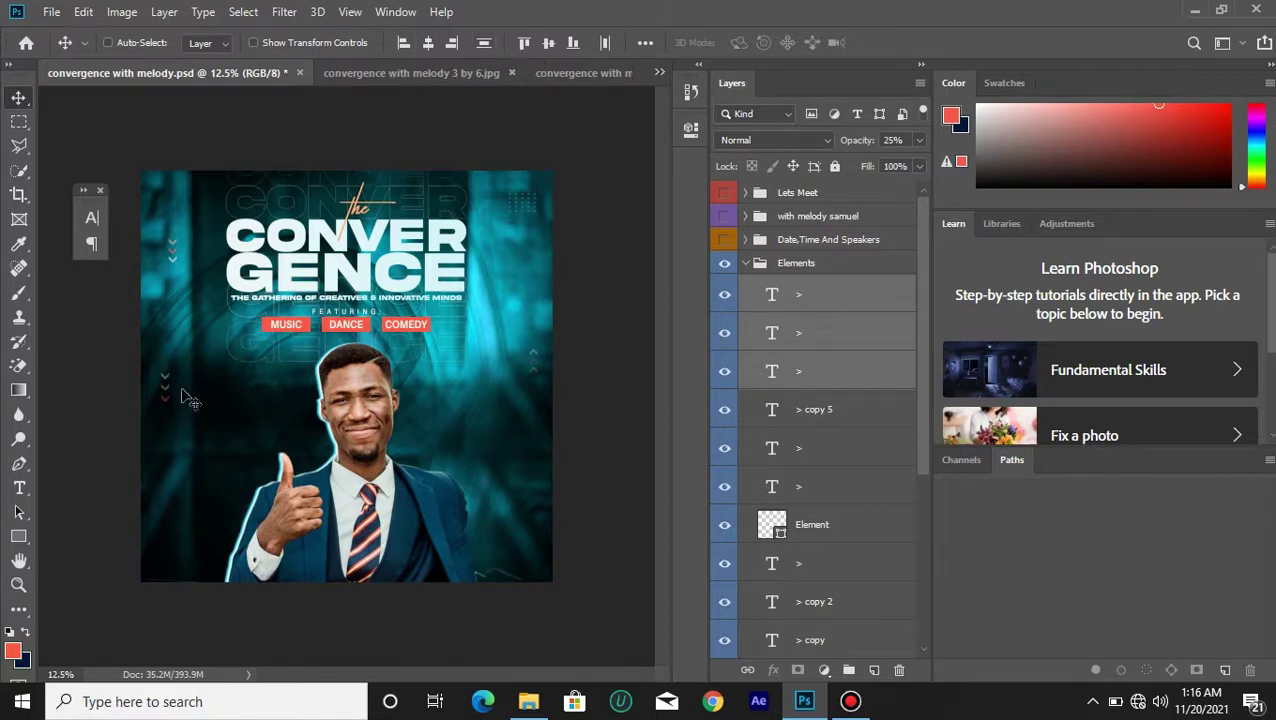
Delete the three newly made arrow text layers at the top of the Elements group.
{"action": "left_click", "coordinate": [746, 264]}
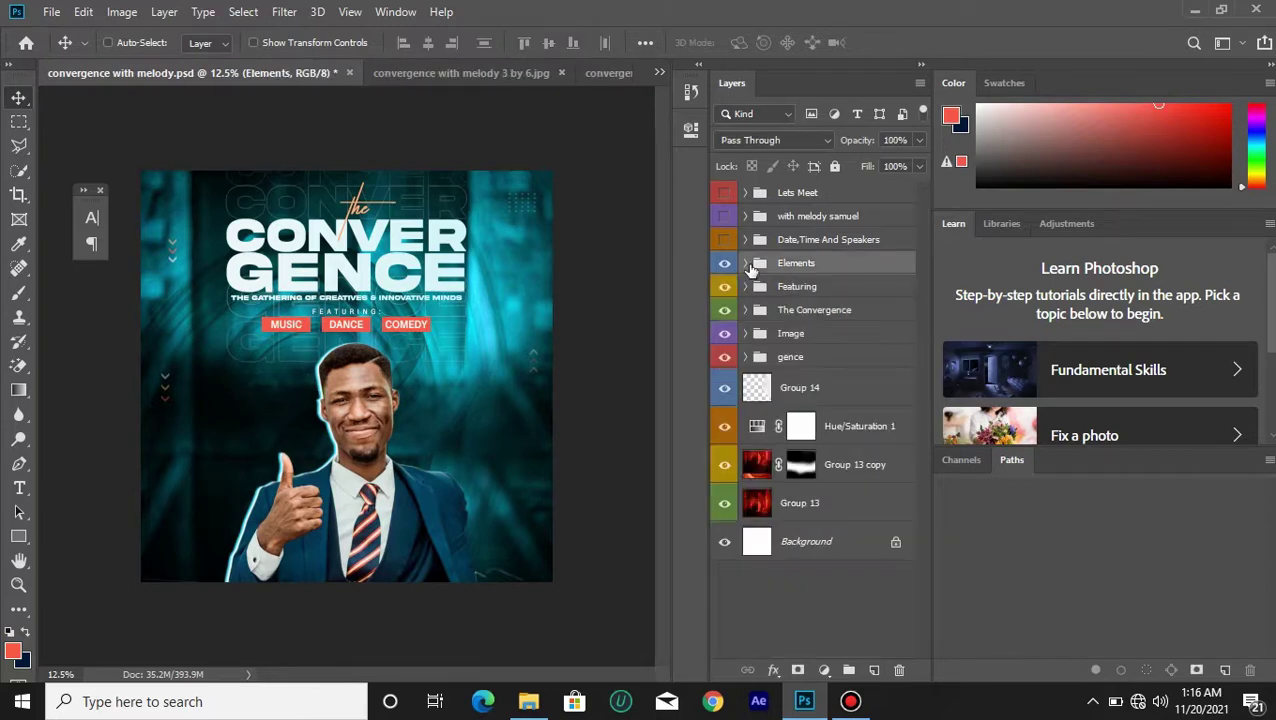
{"action": "left_click", "coordinate": [746, 264]}
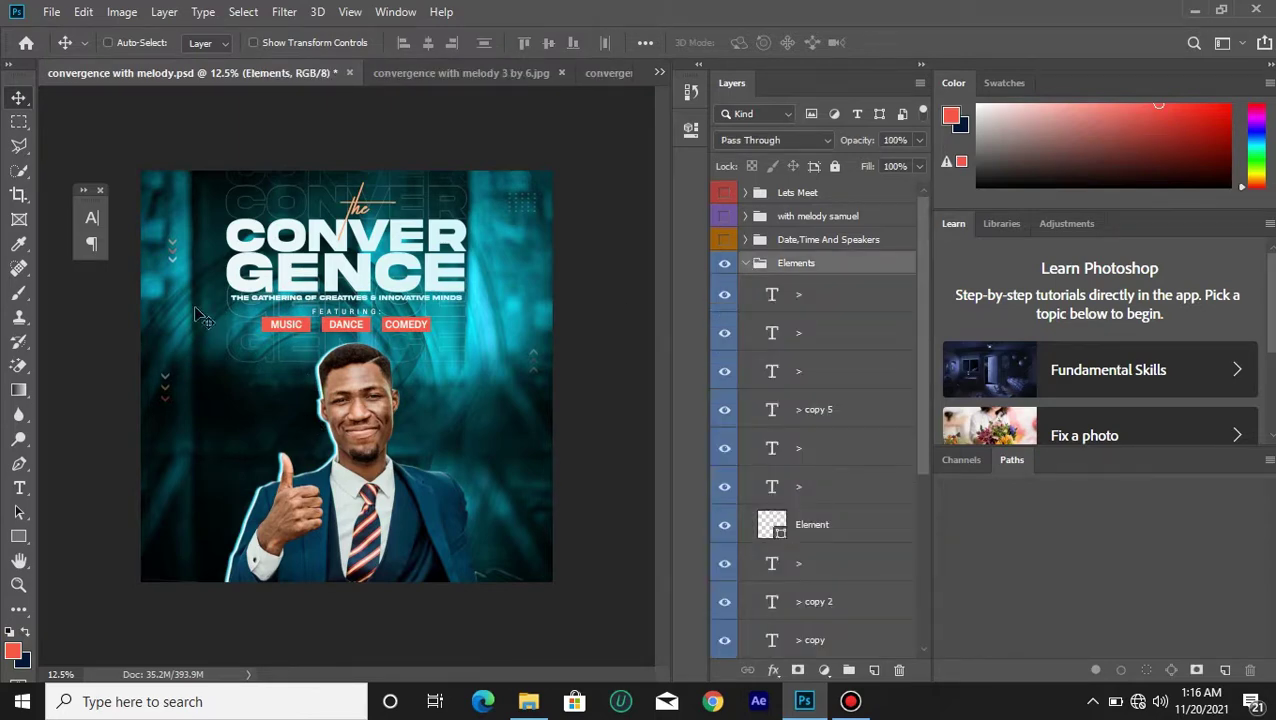
{"action": "left_click", "coordinate": [867, 304]}
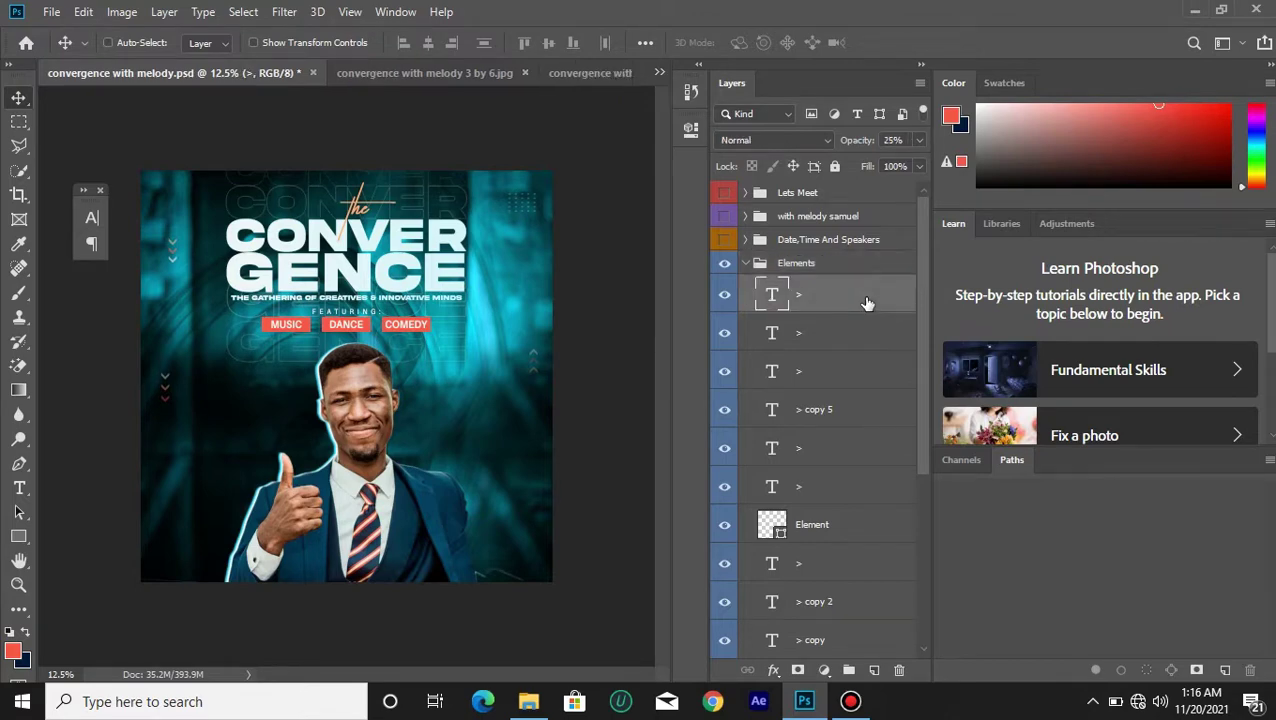
{"action": "key", "text": "Delete"}
{"action": "key", "text": "Delete"}
{"action": "key", "text": "Delete"}
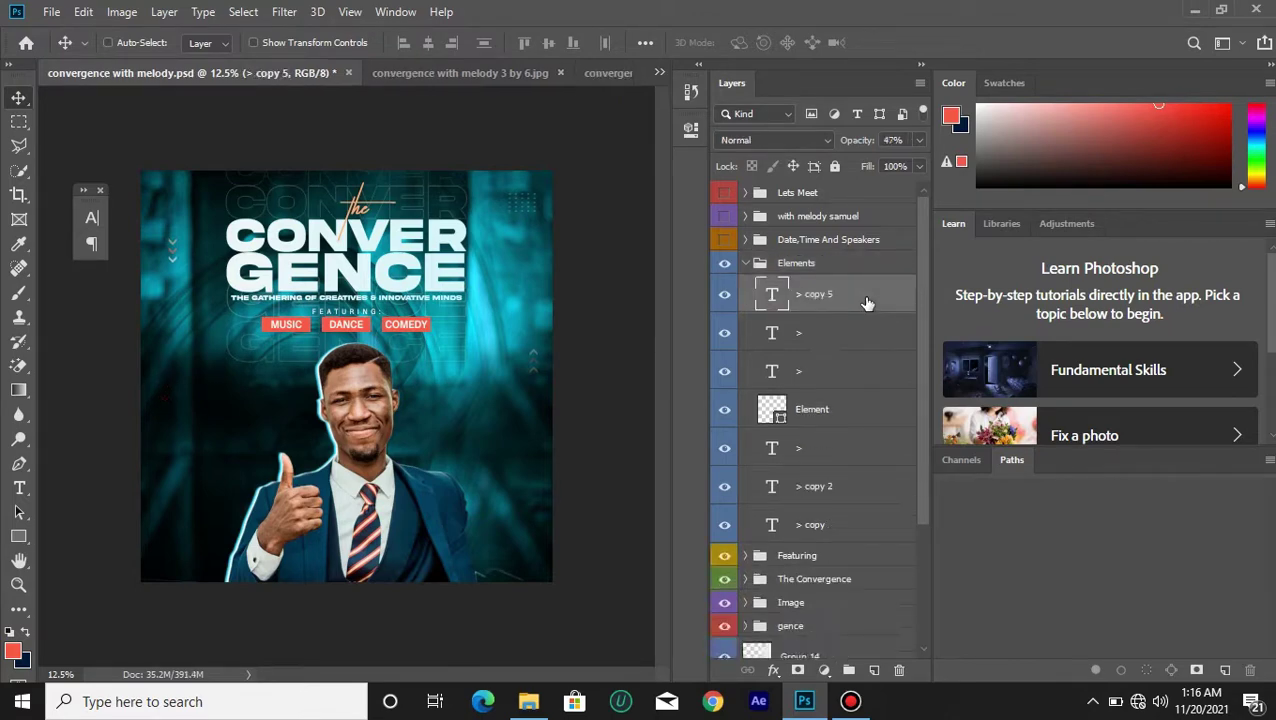
Add a white "......" text in Poppins Medium, 36 pt, below the dot grid in the flyer's upper right area.
{"action": "key", "text": "ctrl+plus"}
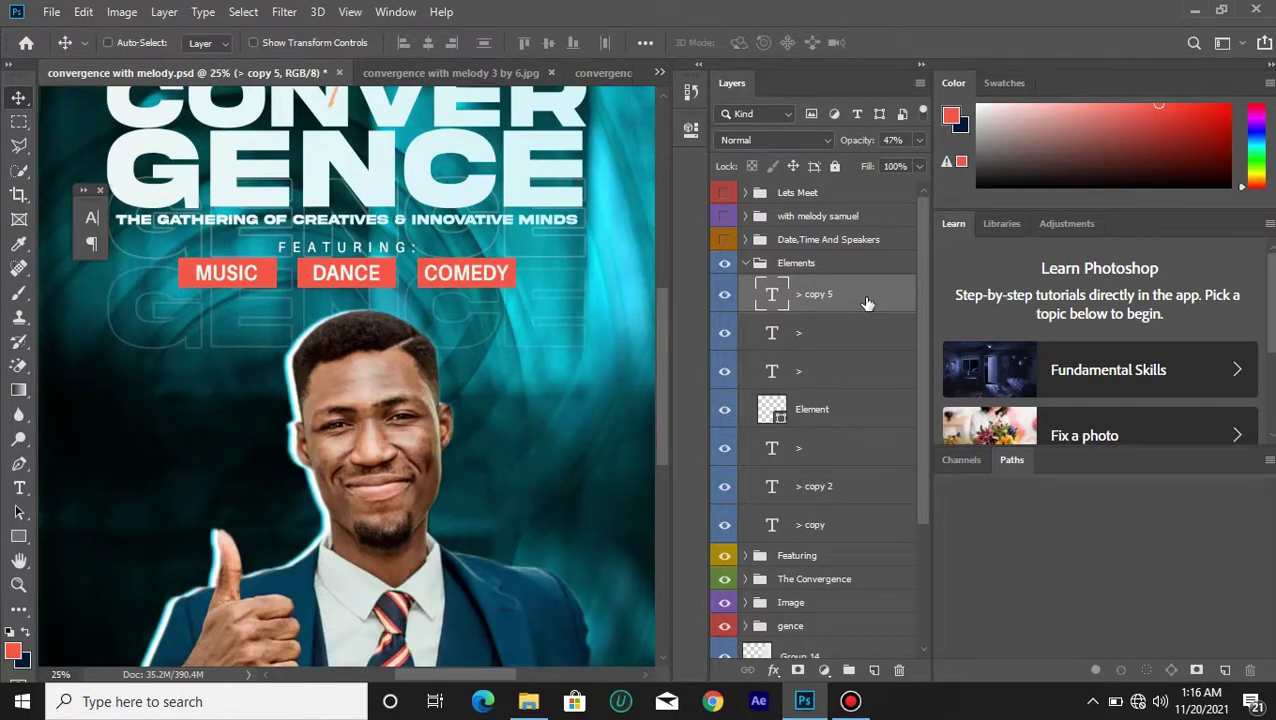
{"action": "left_click_drag", "start_coordinate": [470, 677], "coordinate": [505, 680]}
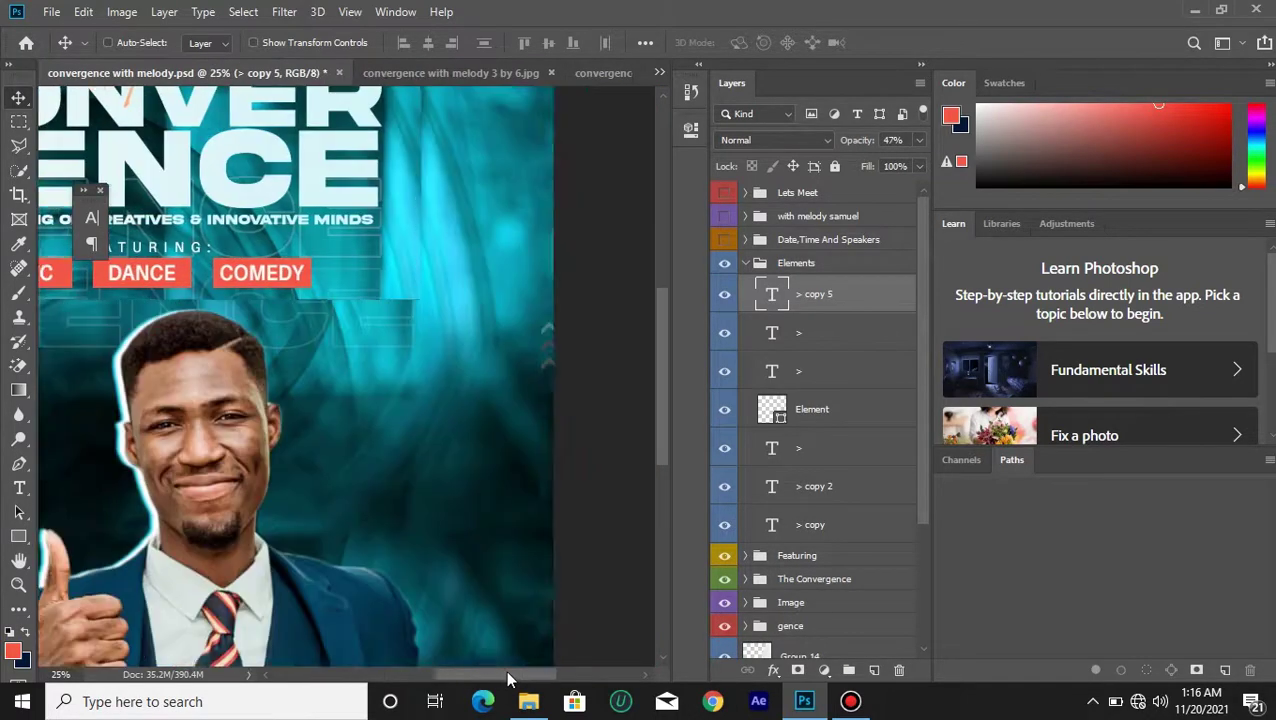
{"action": "left_click_drag", "start_coordinate": [662, 428], "coordinate": [678, 325]}
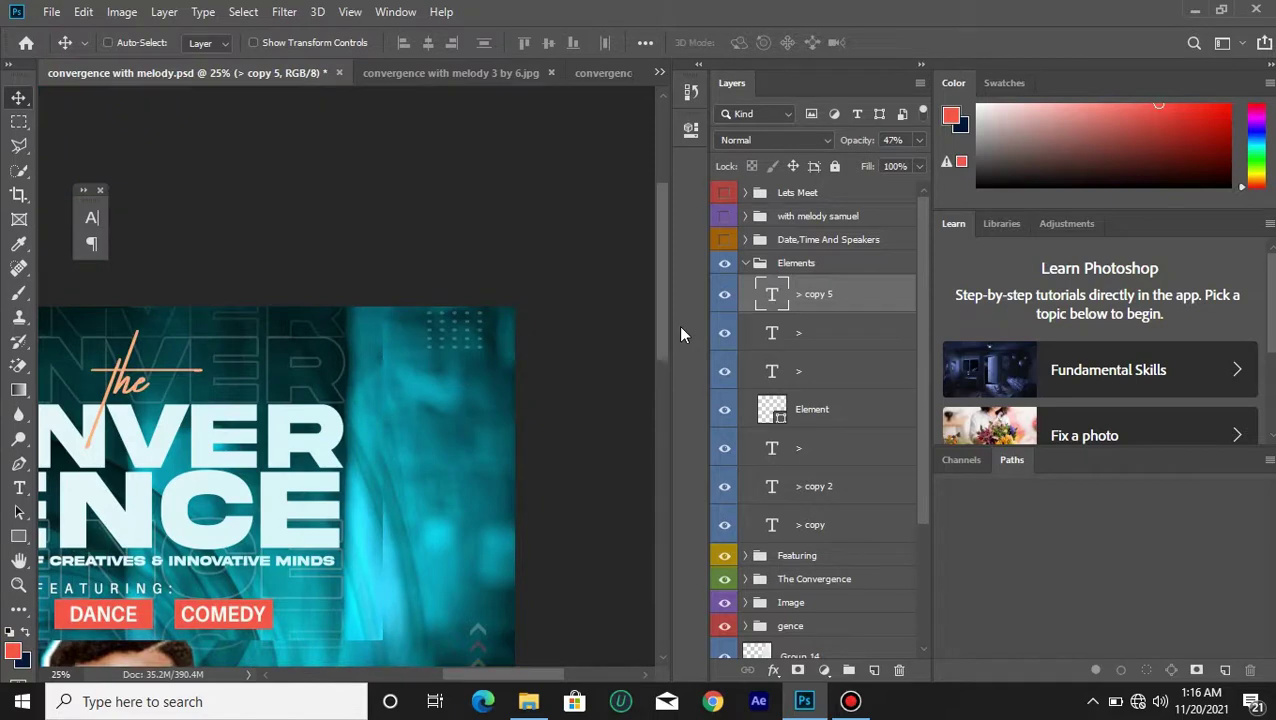
{"action": "key", "text": "ctrl+equal"}
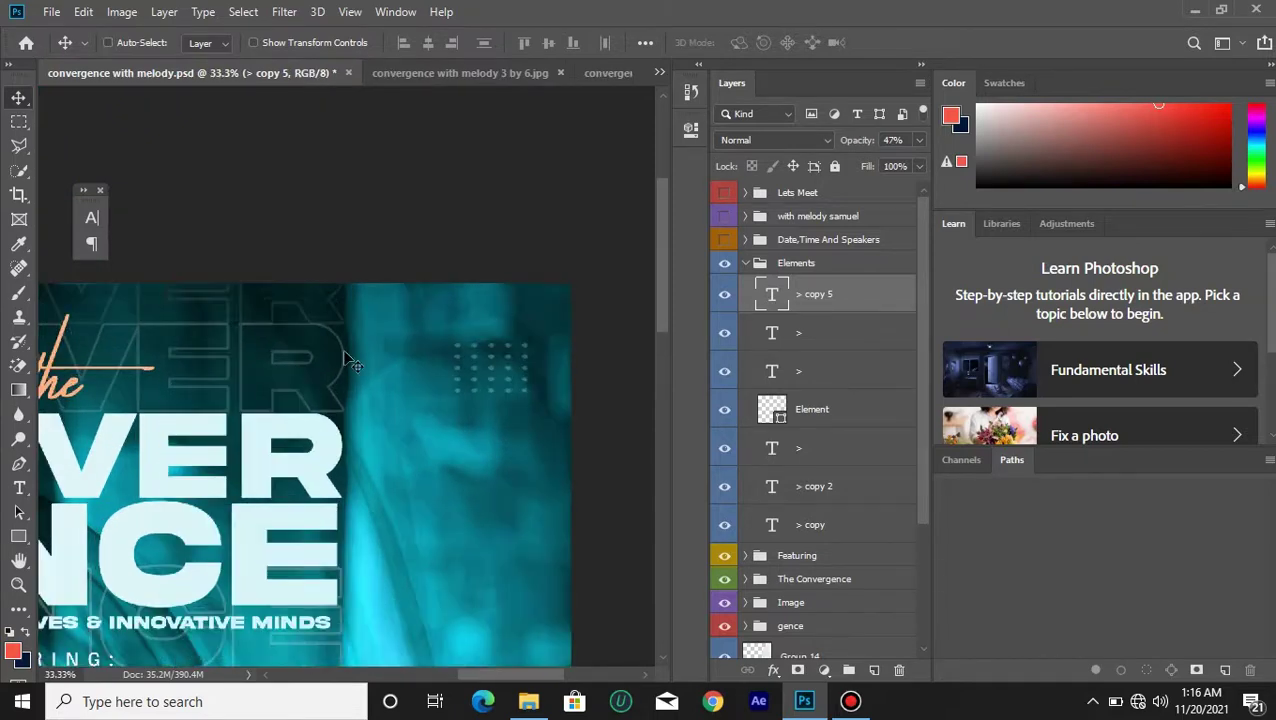
{"action": "left_click", "coordinate": [18, 490]}
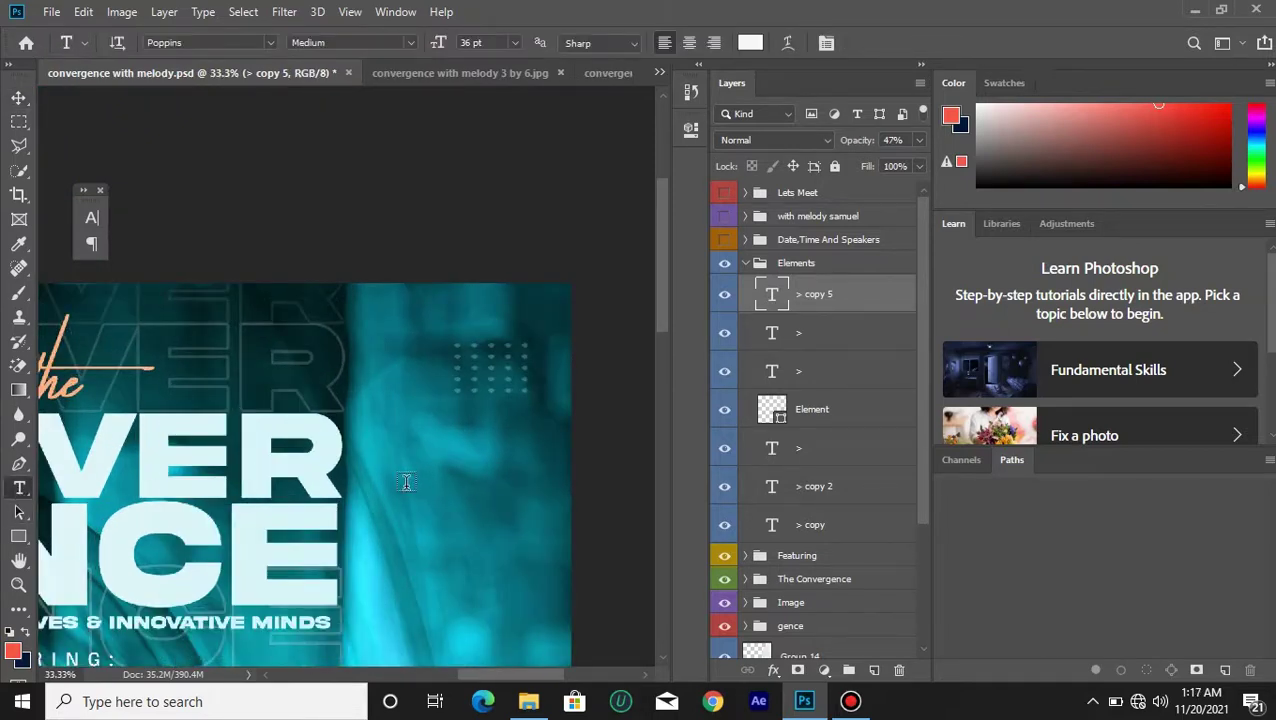
{"action": "left_click", "coordinate": [405, 480]}
{"action": "key", "text": "BackSpace"}
{"action": "type", "text": "------"}
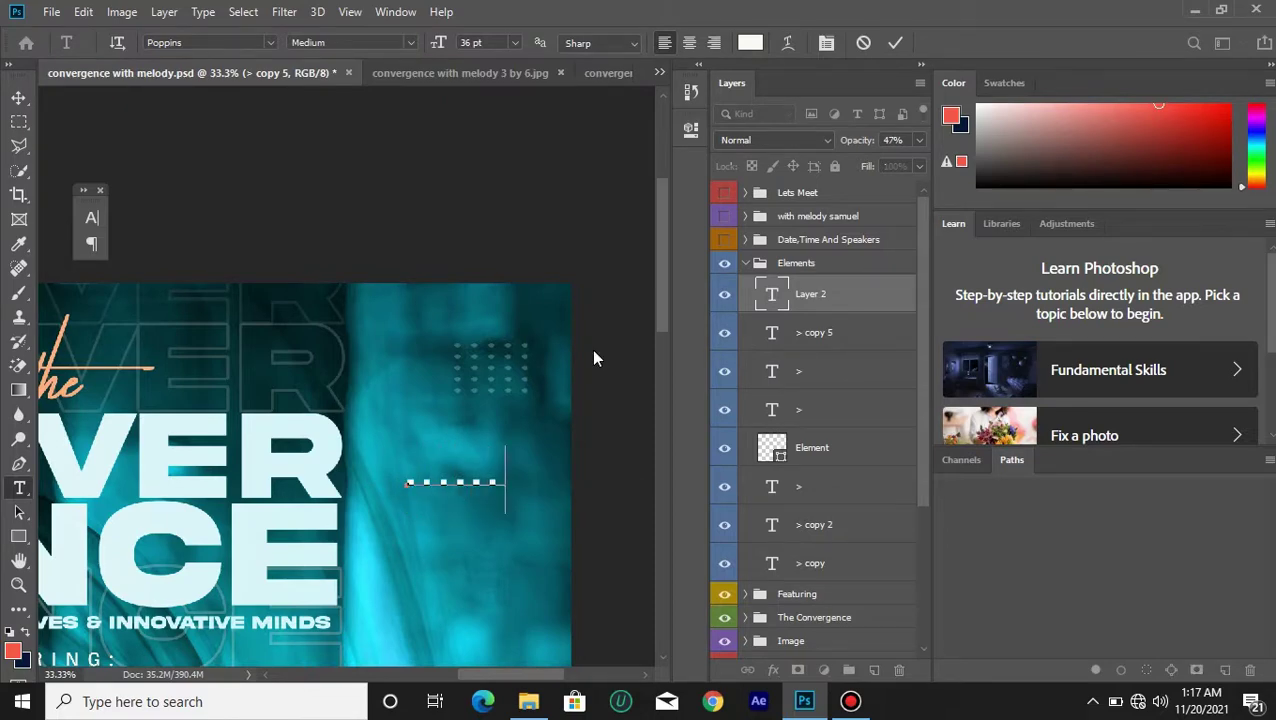
{"action": "left_click", "coordinate": [895, 42]}
{"action": "key", "text": "v"}
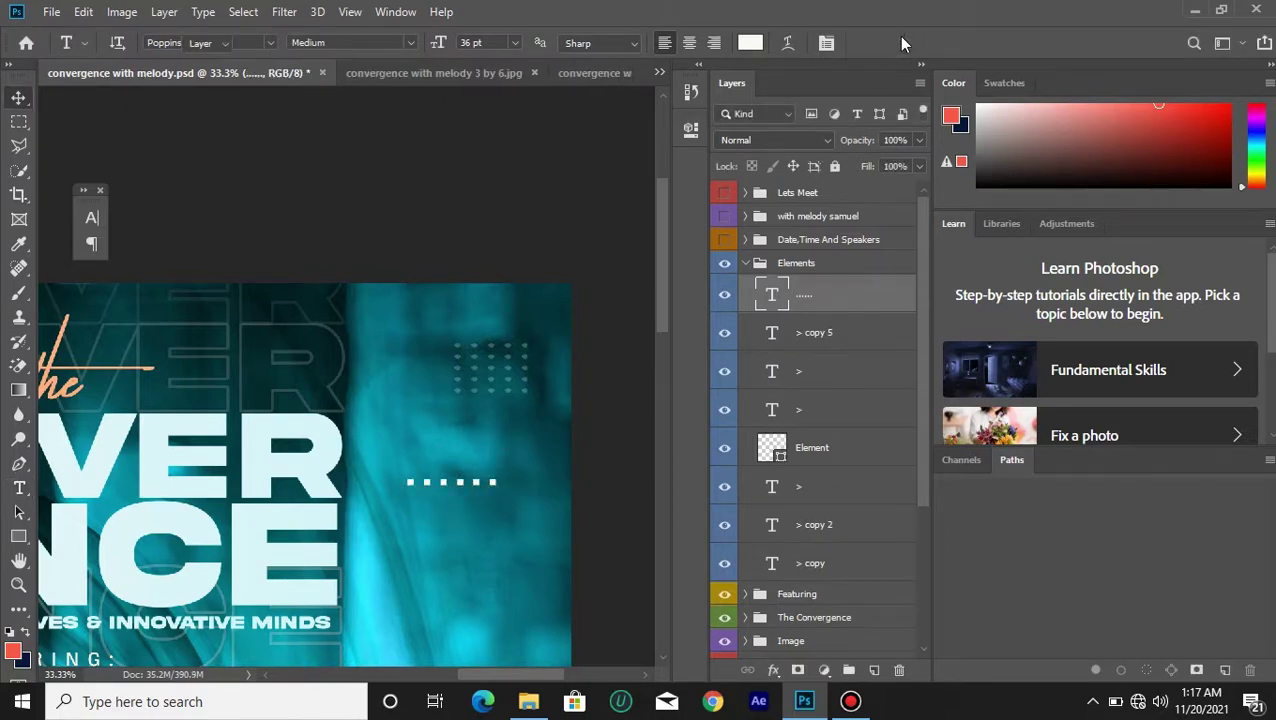
Set the dotted text to 13% opacity and duplicate it downward into four evenly distributed rows.
{"action": "mouse_move", "coordinate": [858, 141]}
{"action": "left_mouse_down"}
{"action": "mouse_move", "coordinate": [799, 147]}
{"action": "mouse_move", "coordinate": [846, 146]}
{"action": "left_mouse_up"}
{"action": "key", "text": "ctrl+j"}
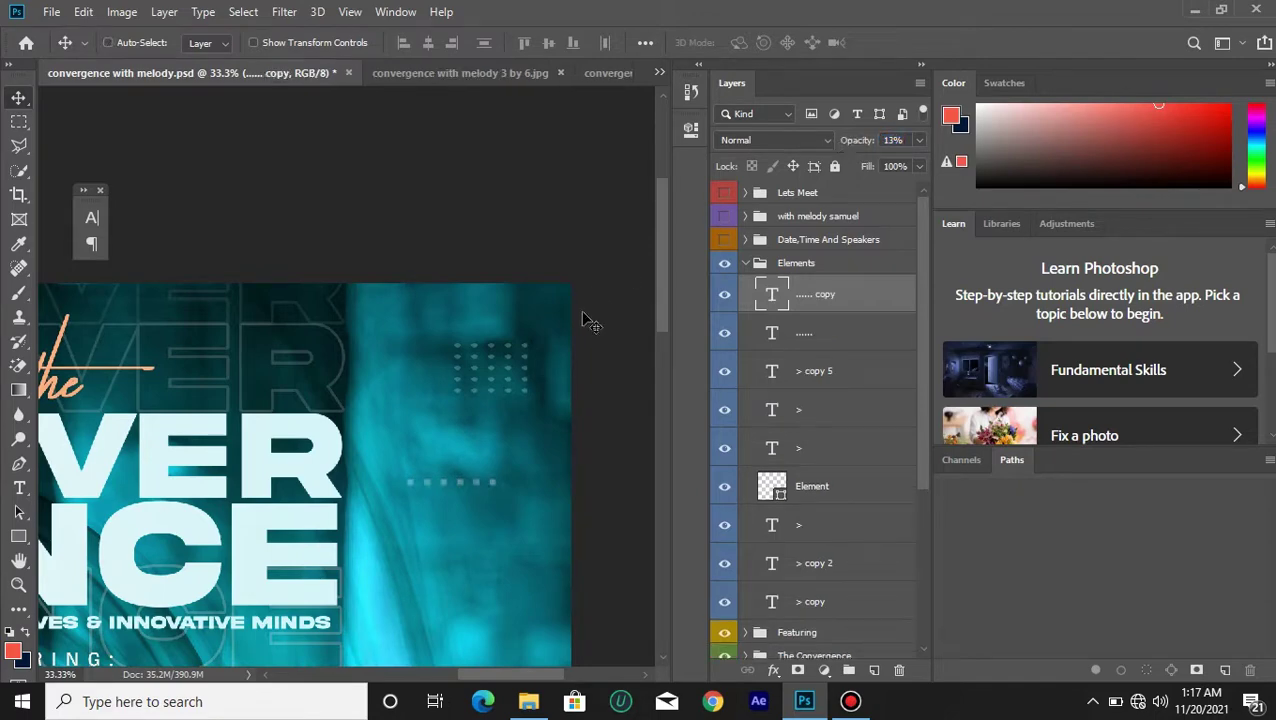
{"action": "left_click_drag", "start_coordinate": [482, 480], "coordinate": [488, 543]}
{"action": "key", "text": "ctrl"}
{"action": "key", "text": "ctrl+j"}
{"action": "key", "text": "ctrl+j"}
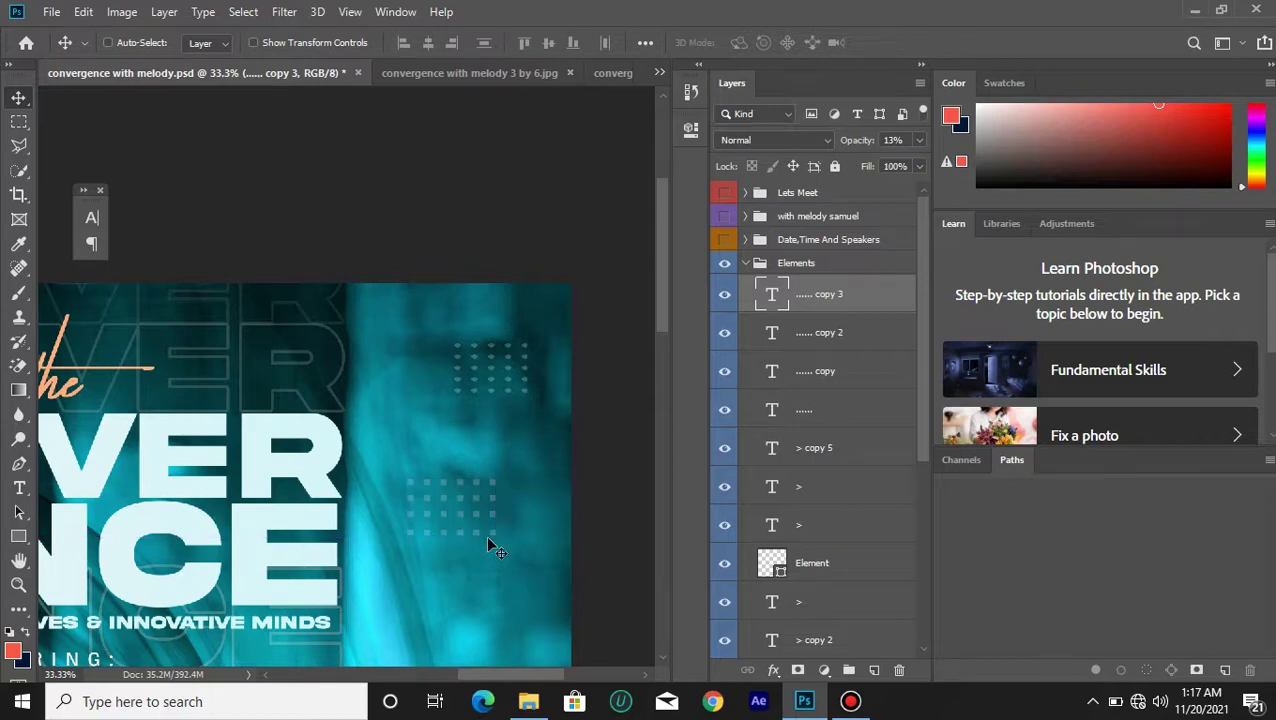
{"action": "left_click", "coordinate": [860, 410], "text": "shift"}
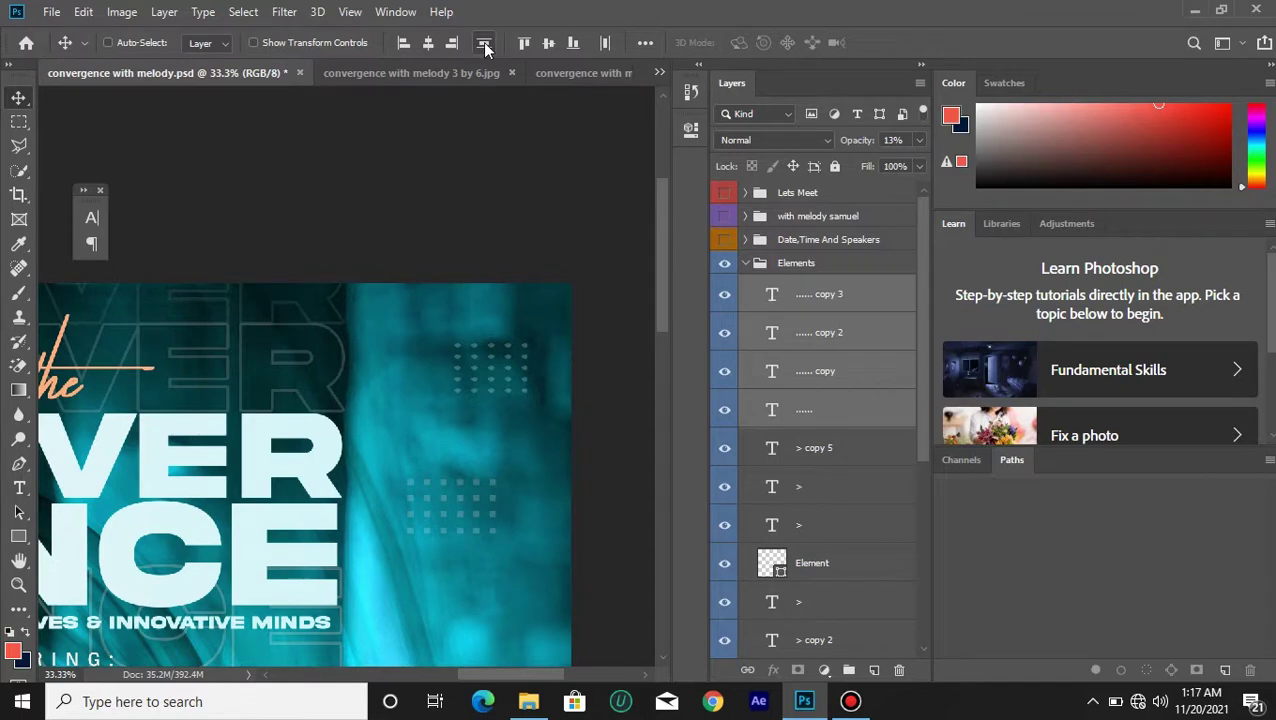
Delete the four dotted text rows from the Elements group.
{"action": "key", "text": "ctrl+minus"}
{"action": "key", "text": "ctrl+minus"}
{"action": "key", "text": "ctrl+minus"}
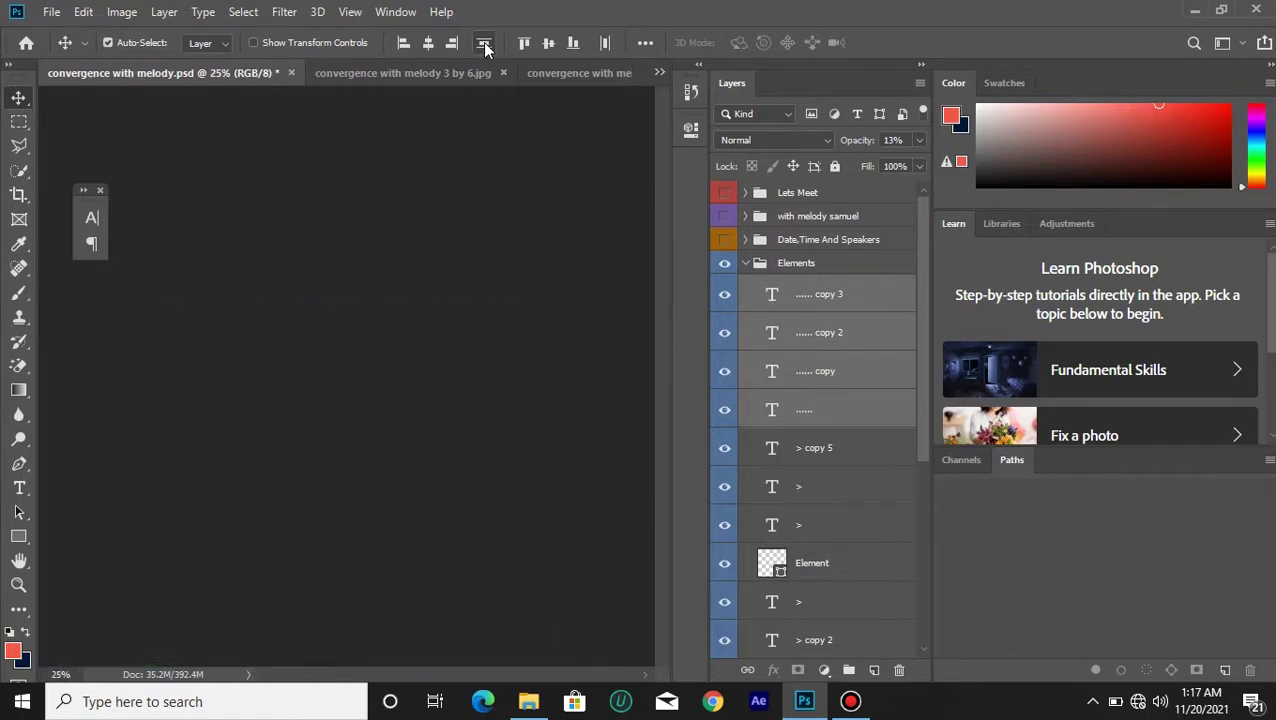
{"action": "key", "text": "ctrl+plus"}
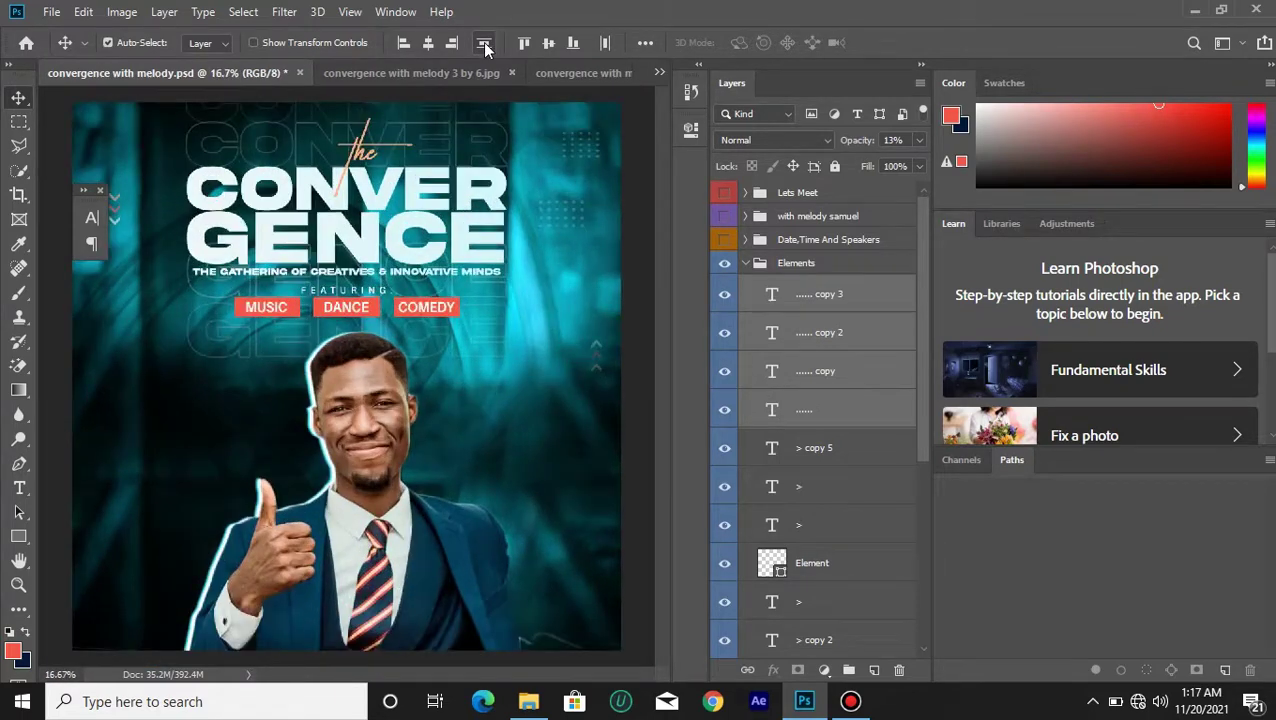
{"action": "key", "text": "Delete"}
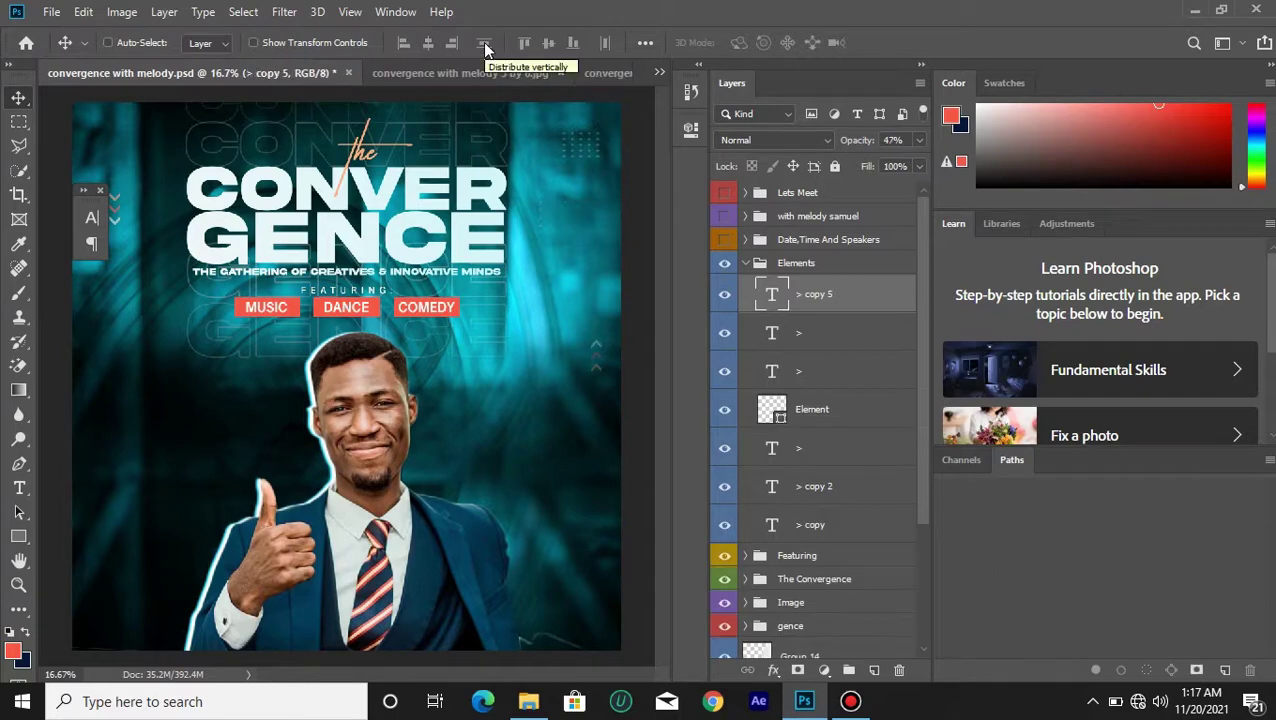
Collapse the Elements group, then make the Date,Time And Speakers group visible and select it.
{"action": "left_click", "coordinate": [746, 264]}
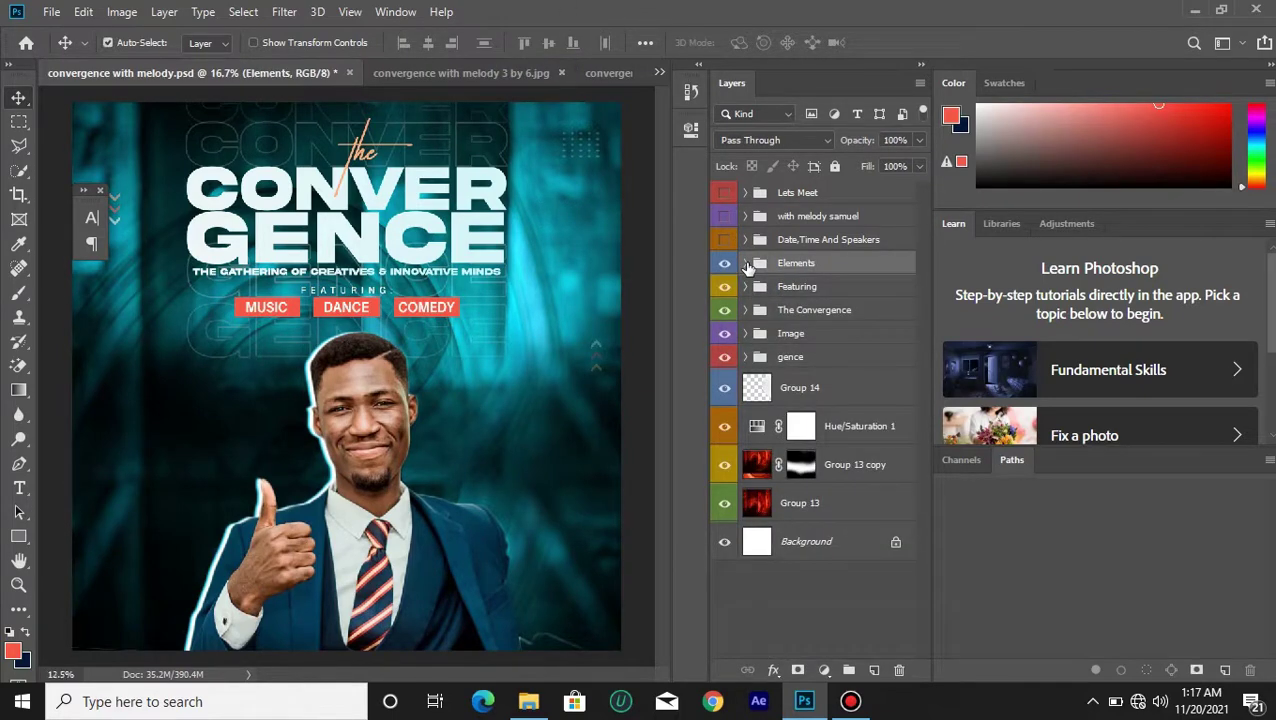
{"action": "key", "text": "ctrl+minus"}
{"action": "key", "text": "ctrl+minus"}
{"action": "key", "text": "ctrl+plus"}
{"action": "left_click", "coordinate": [724, 239]}
{"action": "left_click", "coordinate": [801, 242]}
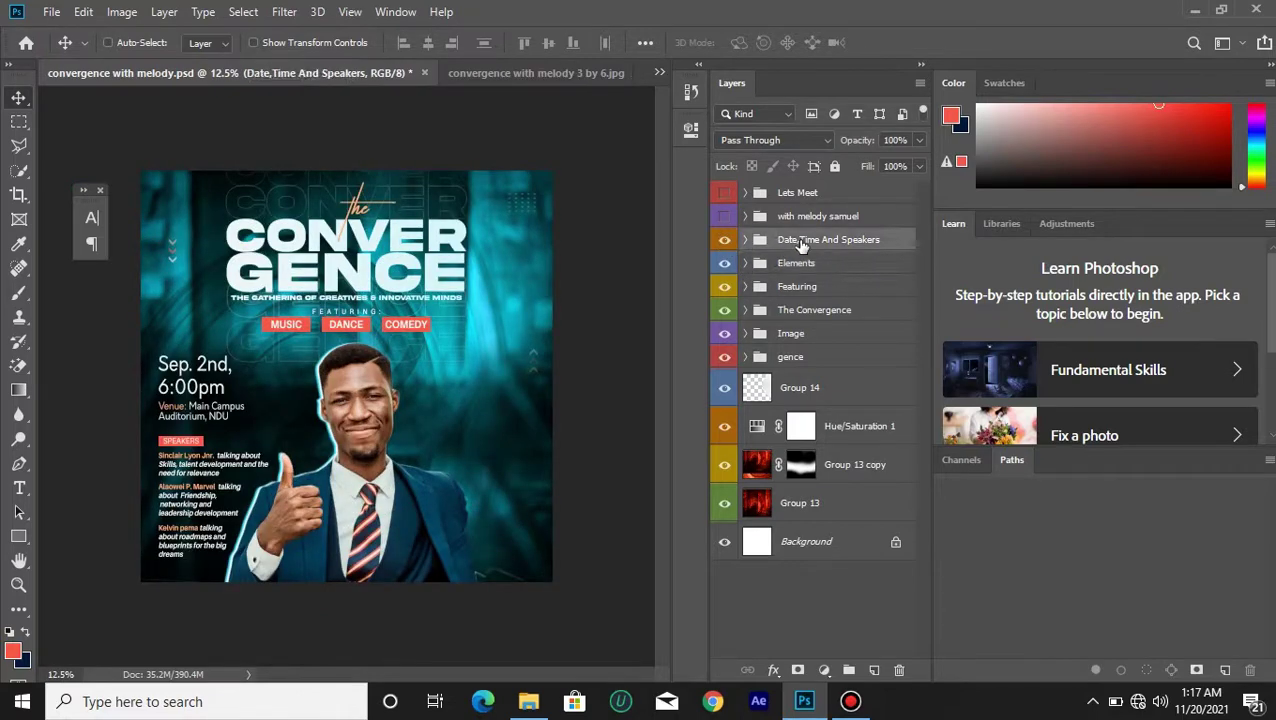
Examine the date, venue and speakers text up close and expand the Date,Time And Speakers group.
{"action": "key", "text": "ctrl+plus"}
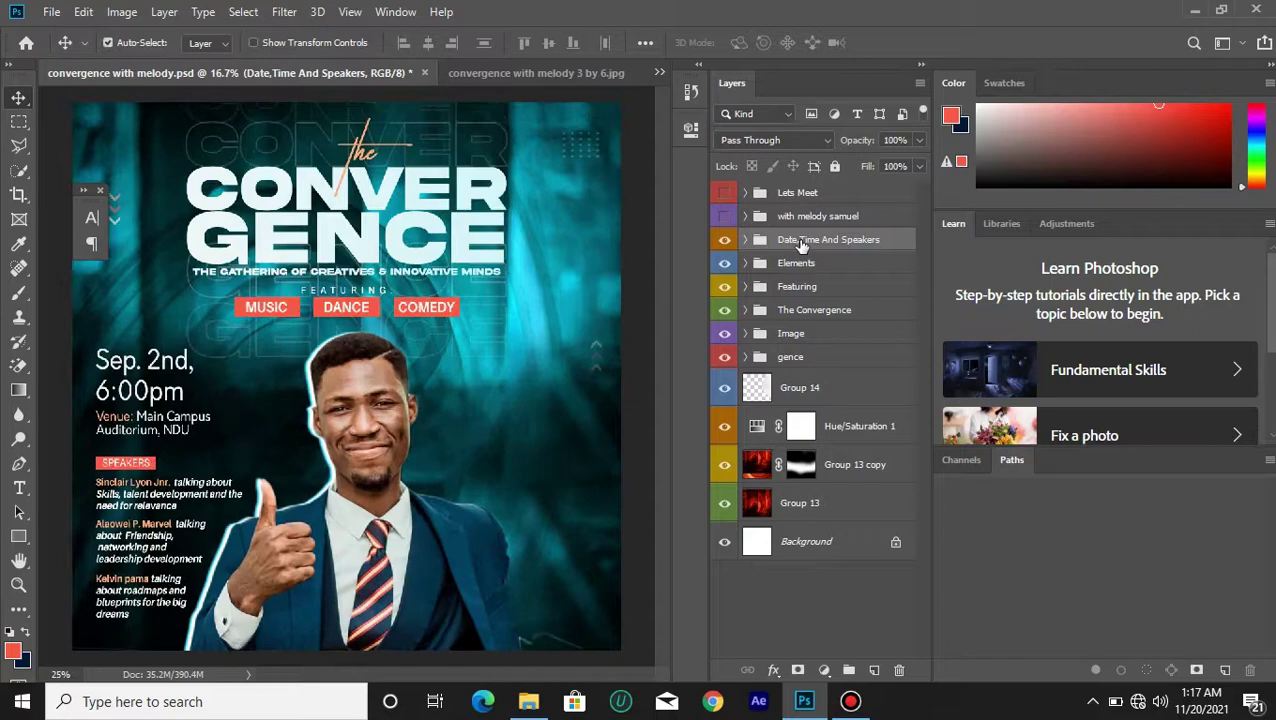
{"action": "key", "text": "ctrl+plus"}
{"action": "key", "text": "ctrl+minus"}
{"action": "key", "text": "ctrl+minus"}
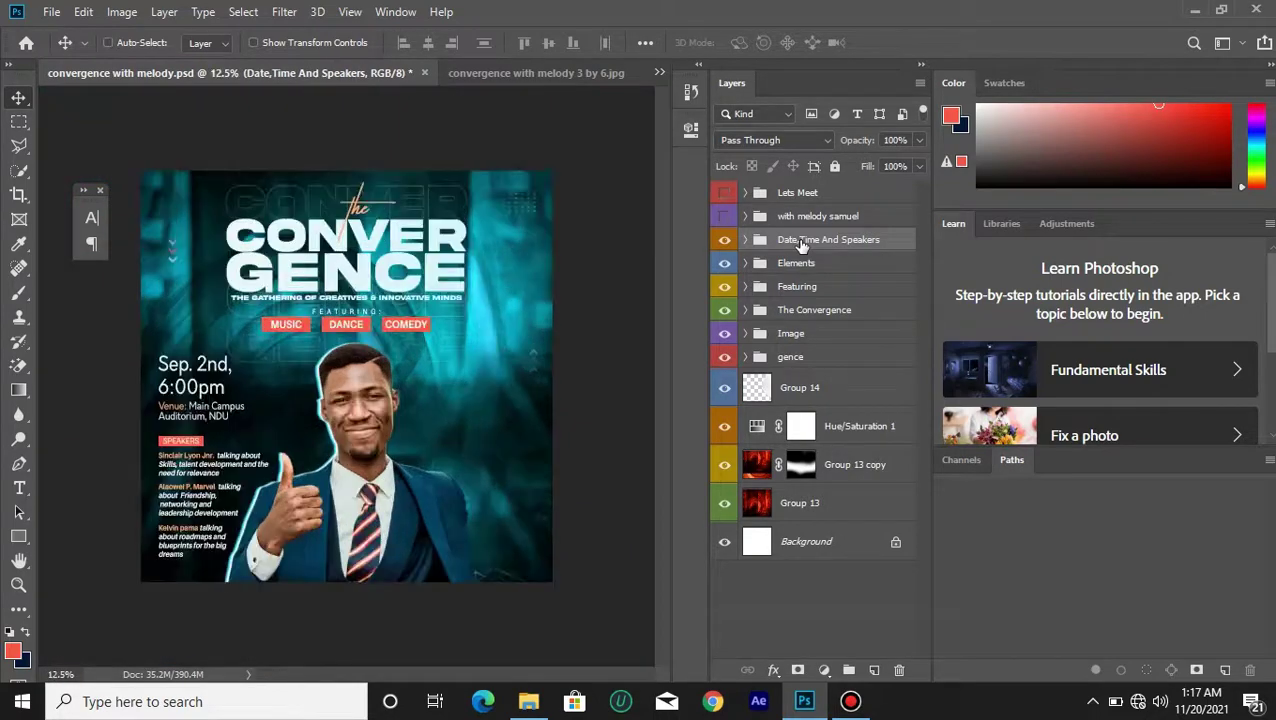
{"action": "key", "text": "ctrl+plus"}
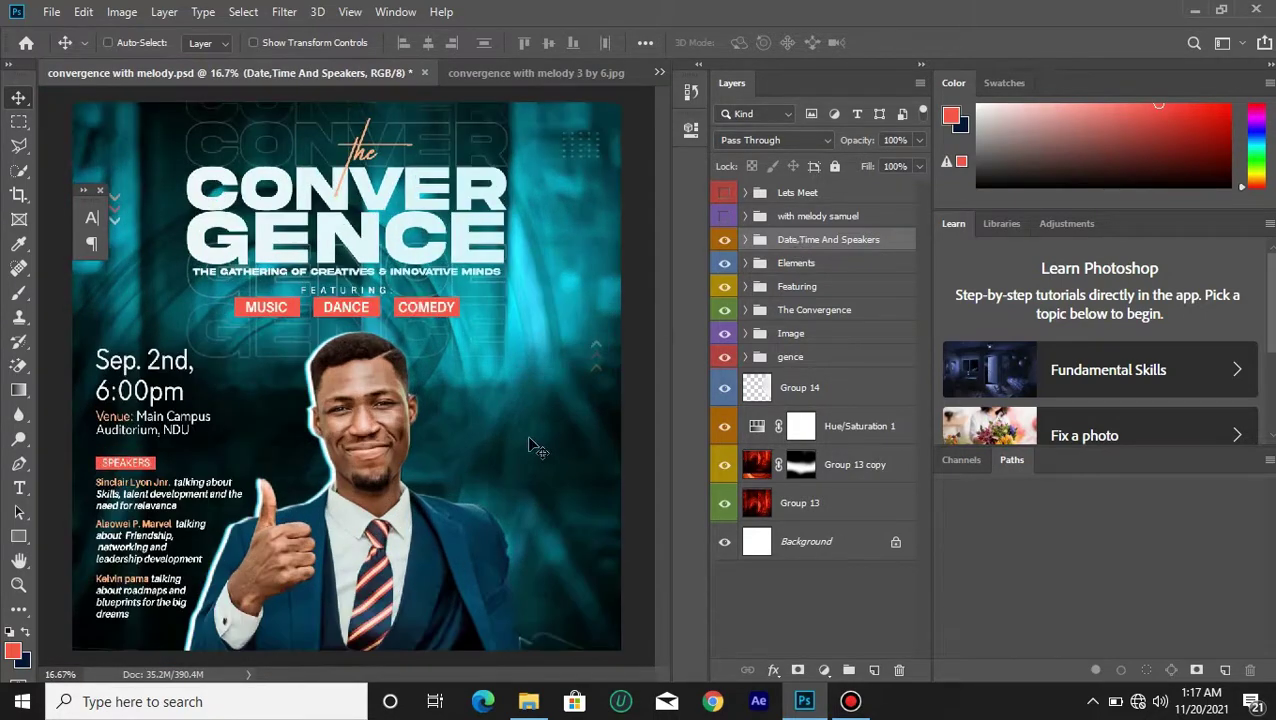
{"action": "key", "text": "ctrl+plus"}
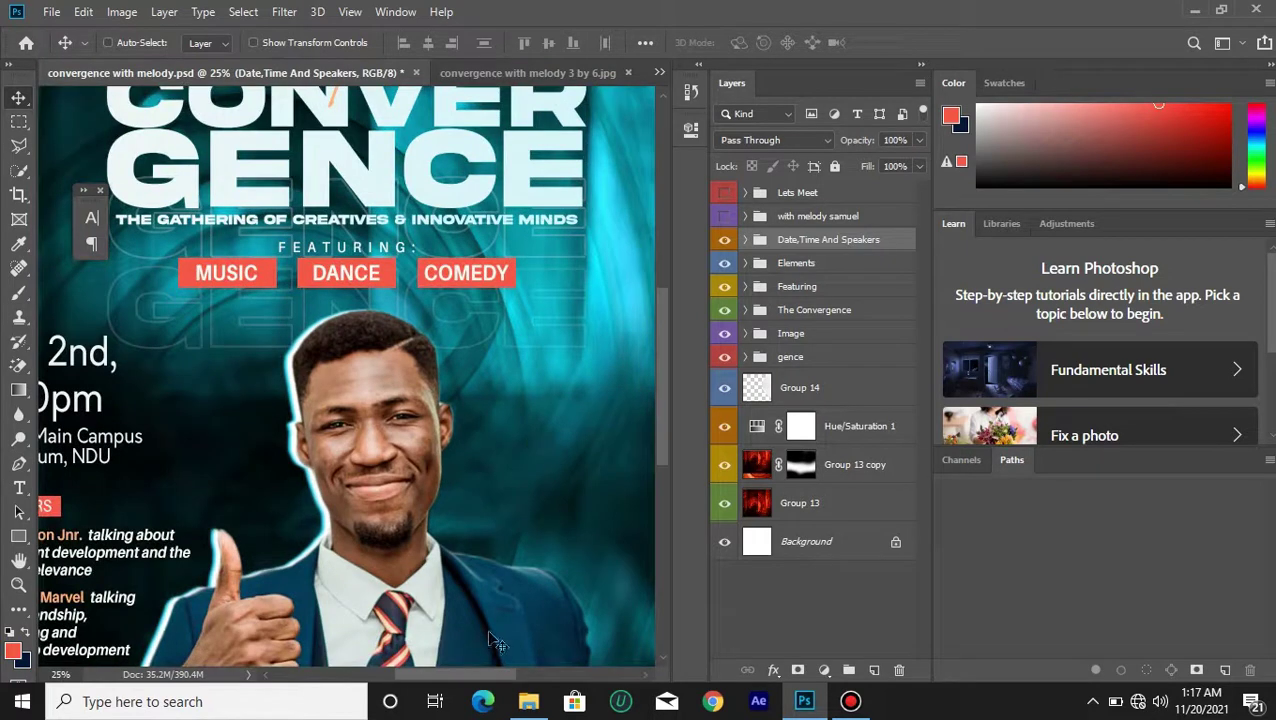
{"action": "left_click_drag", "start_coordinate": [481, 680], "coordinate": [411, 677]}
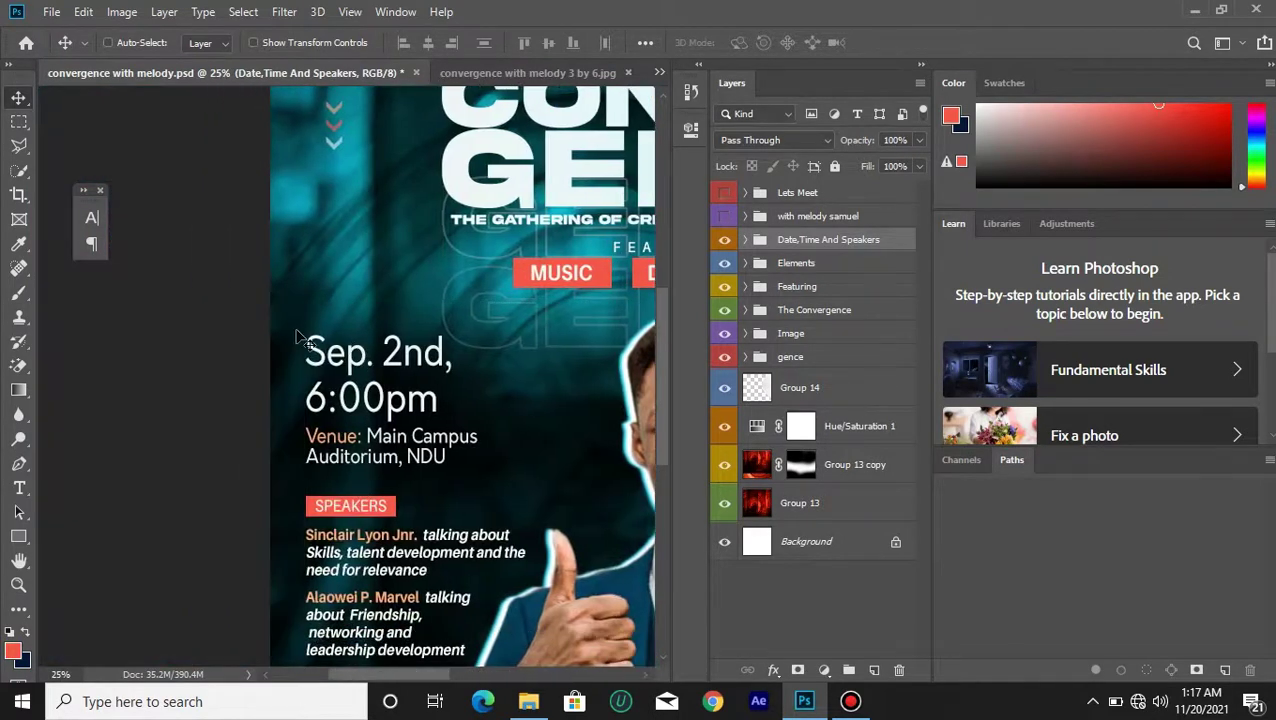
{"action": "left_click_drag", "start_coordinate": [665, 337], "coordinate": [662, 360]}
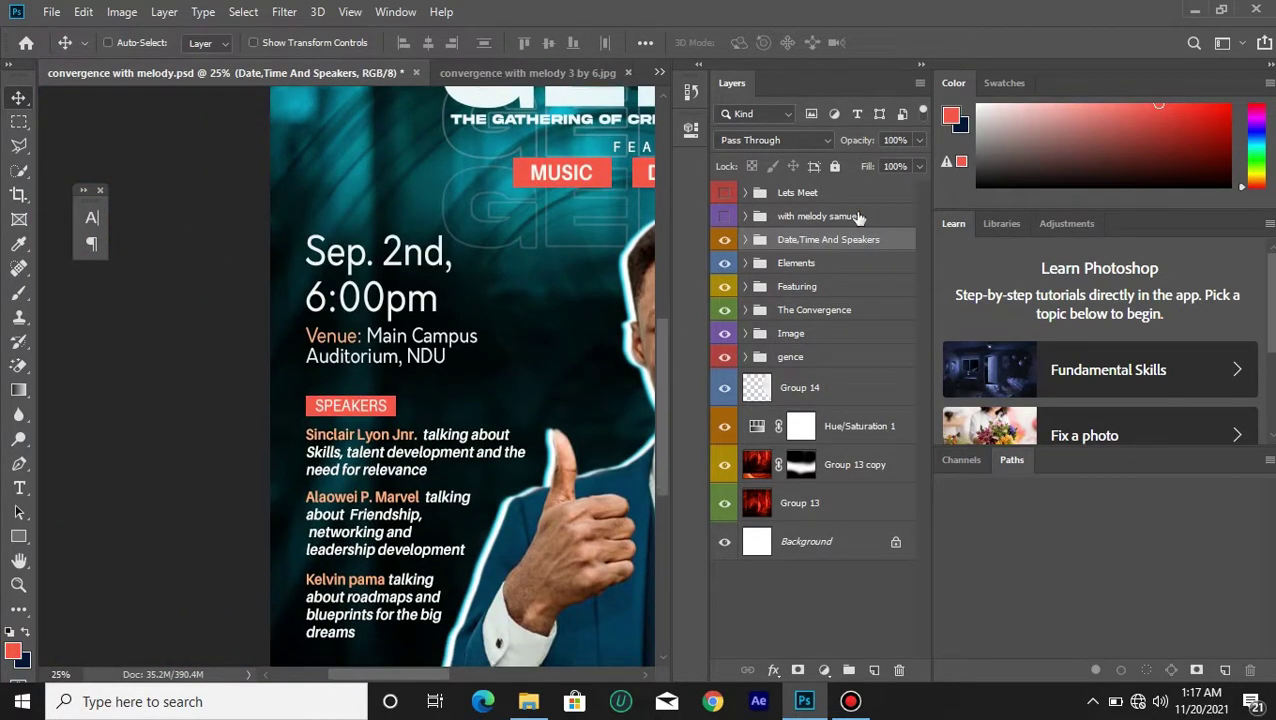
{"action": "left_click", "coordinate": [745, 241]}
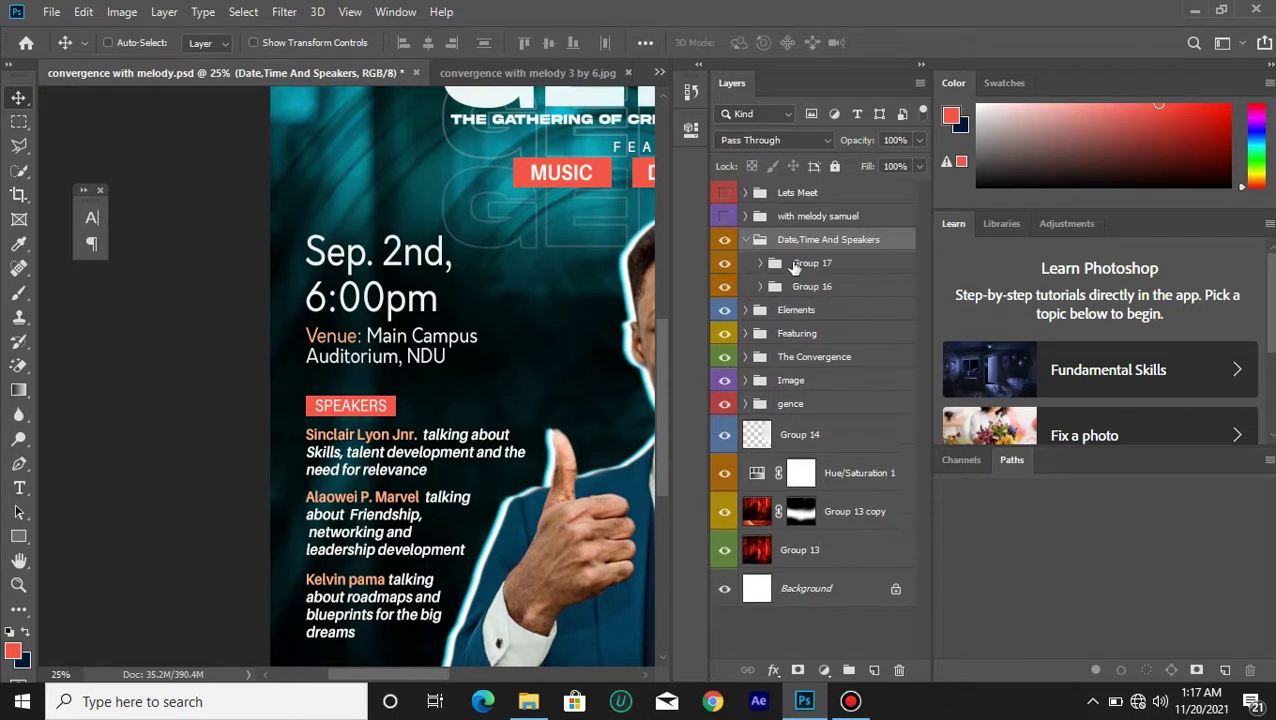
Toggle the visibility of Group 17 and Group 16 to check which flyer text each one holds.
{"action": "left_click", "coordinate": [793, 264]}
{"action": "left_click", "coordinate": [713, 266]}
{"action": "left_click", "coordinate": [724, 263]}
{"action": "left_click", "coordinate": [724, 286]}
{"action": "left_click", "coordinate": [724, 286]}
{"action": "left_click", "coordinate": [797, 287]}
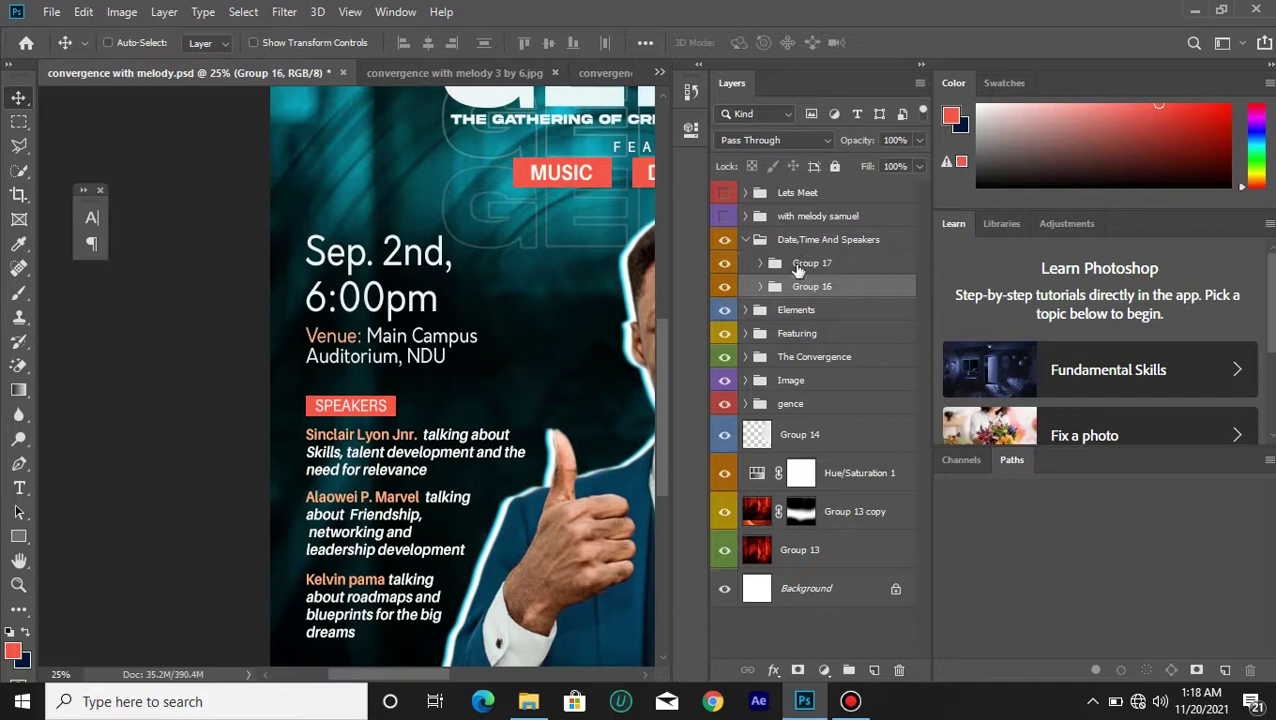
Rename Group 17 inside the Date,Time And Speakers group as "Date and time".
{"action": "left_click", "coordinate": [790, 265]}
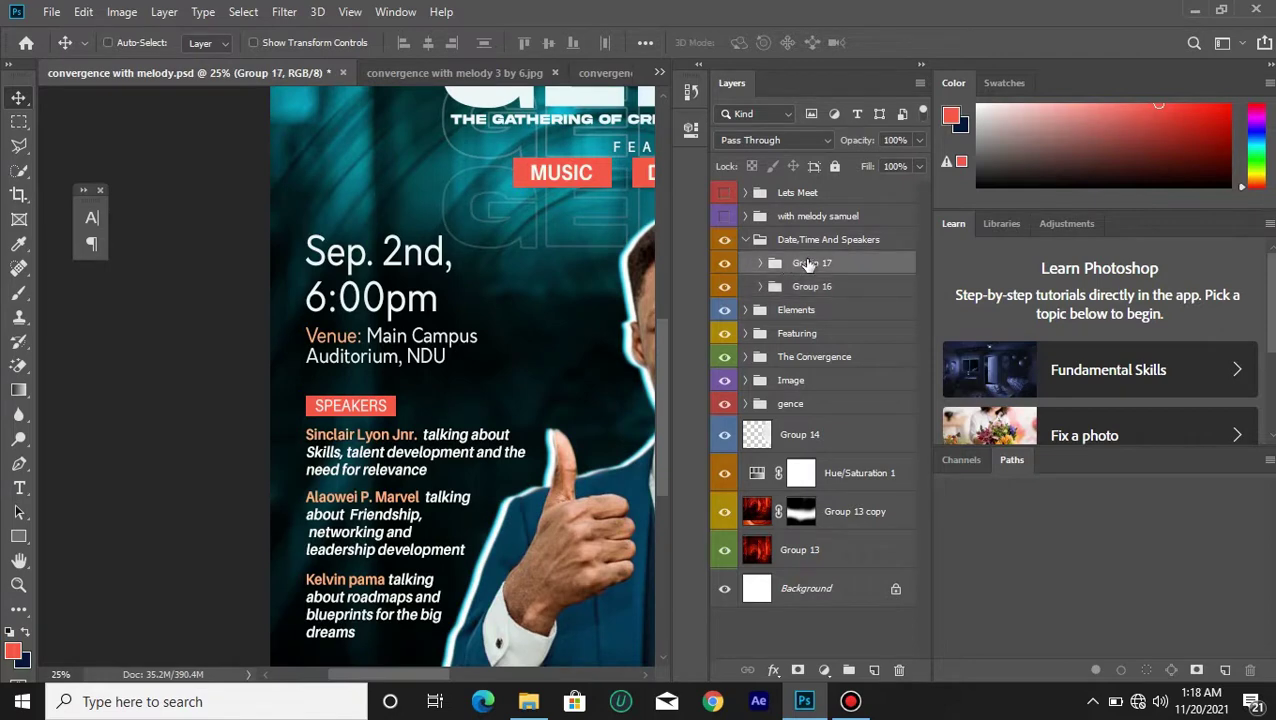
{"action": "double_click", "coordinate": [805, 263]}
{"action": "key", "text": "BackSpace"}
{"action": "type", "text": "Date and time"}
Rename Group 16 inside the Date,Time And Speakers group as "Speakers".
{"action": "left_click", "coordinate": [815, 288]}
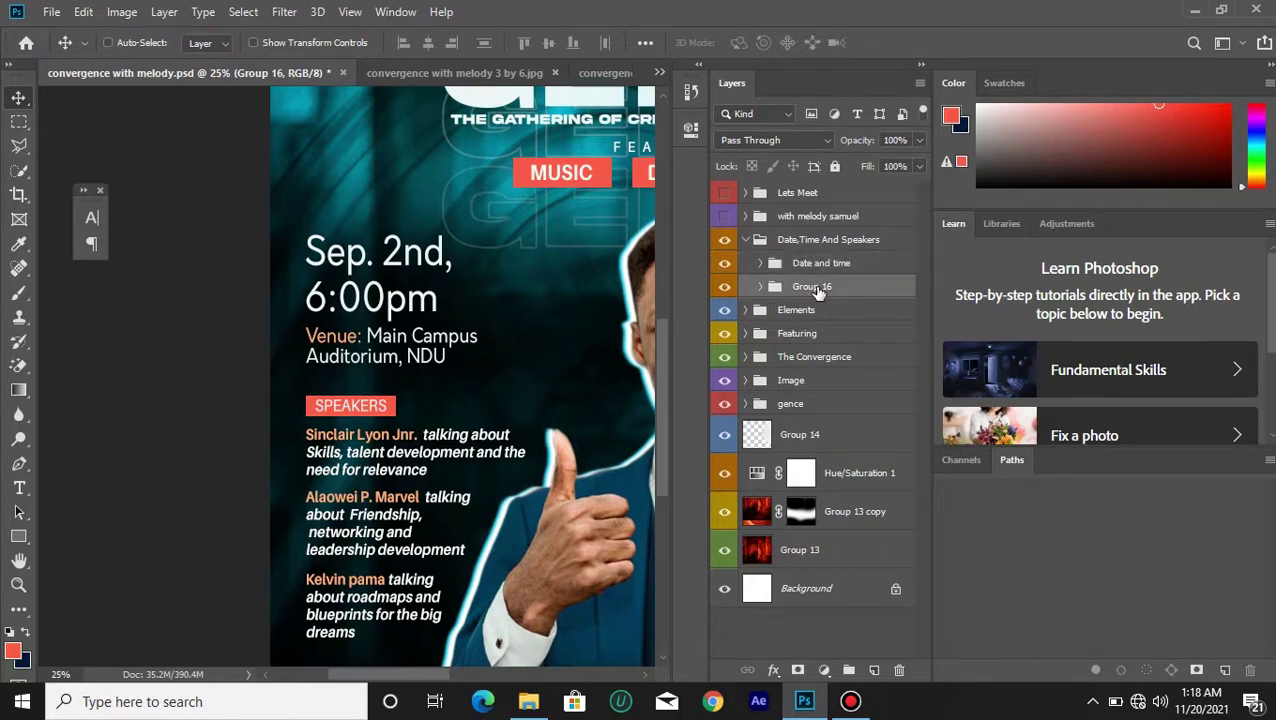
{"action": "double_click", "coordinate": [815, 287]}
{"action": "type", "text": "Speakers"}
{"action": "left_click", "coordinate": [885, 289]}
{"action": "double_click", "coordinate": [820, 287]}
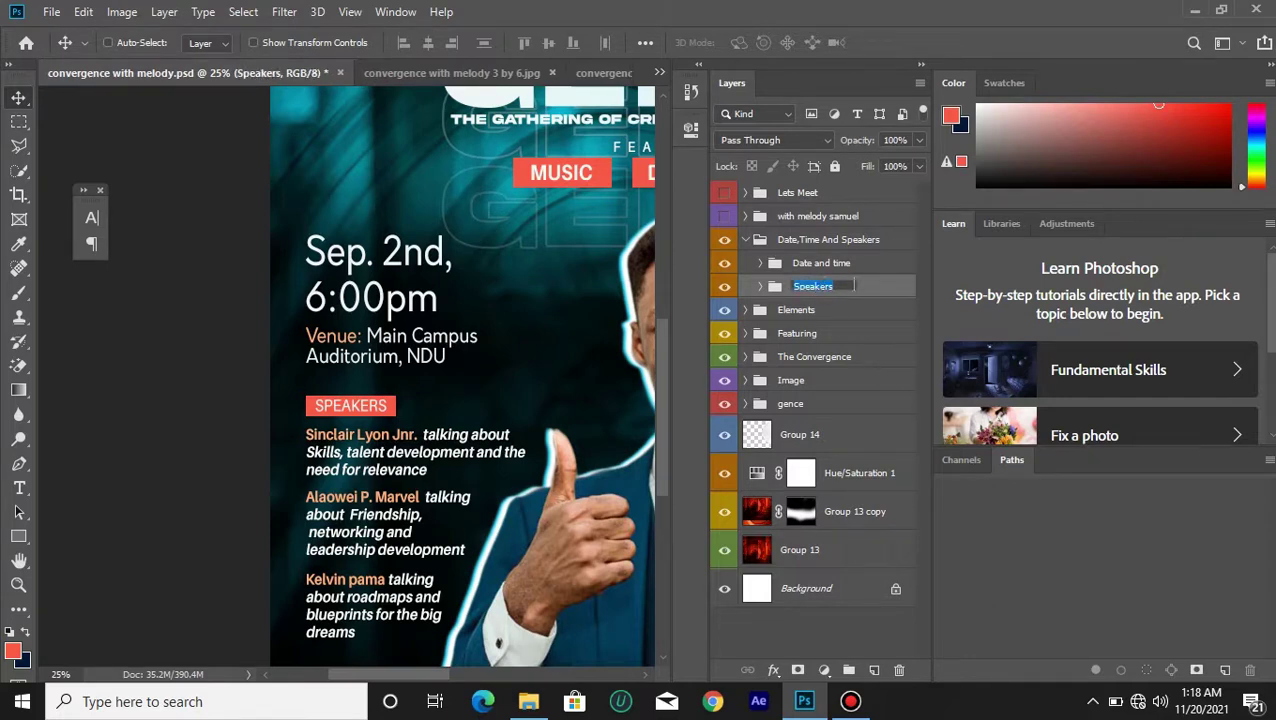
{"action": "left_click", "coordinate": [891, 290]}
Hide and reshow the Speakers and the Date and time groups one by one, and expand Date and time.
{"action": "left_click", "coordinate": [725, 288]}
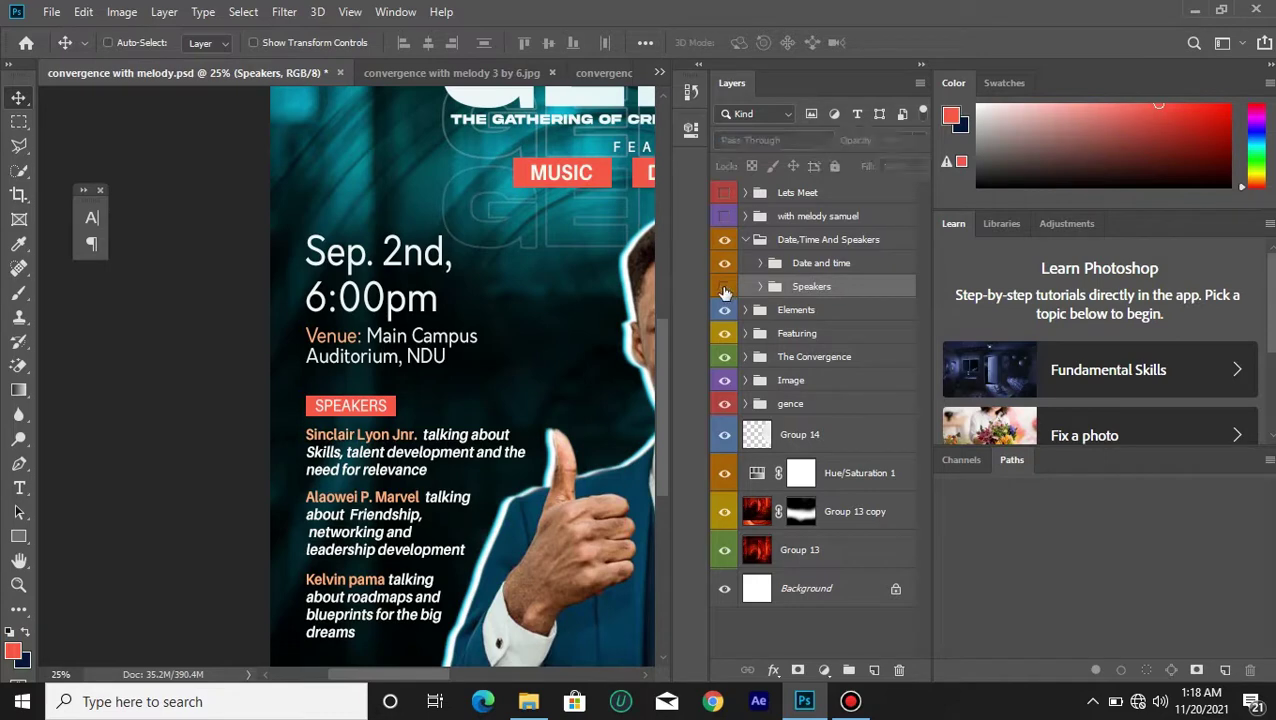
{"action": "left_click", "coordinate": [725, 288]}
{"action": "left_click", "coordinate": [725, 263]}
{"action": "left_click", "coordinate": [725, 263]}
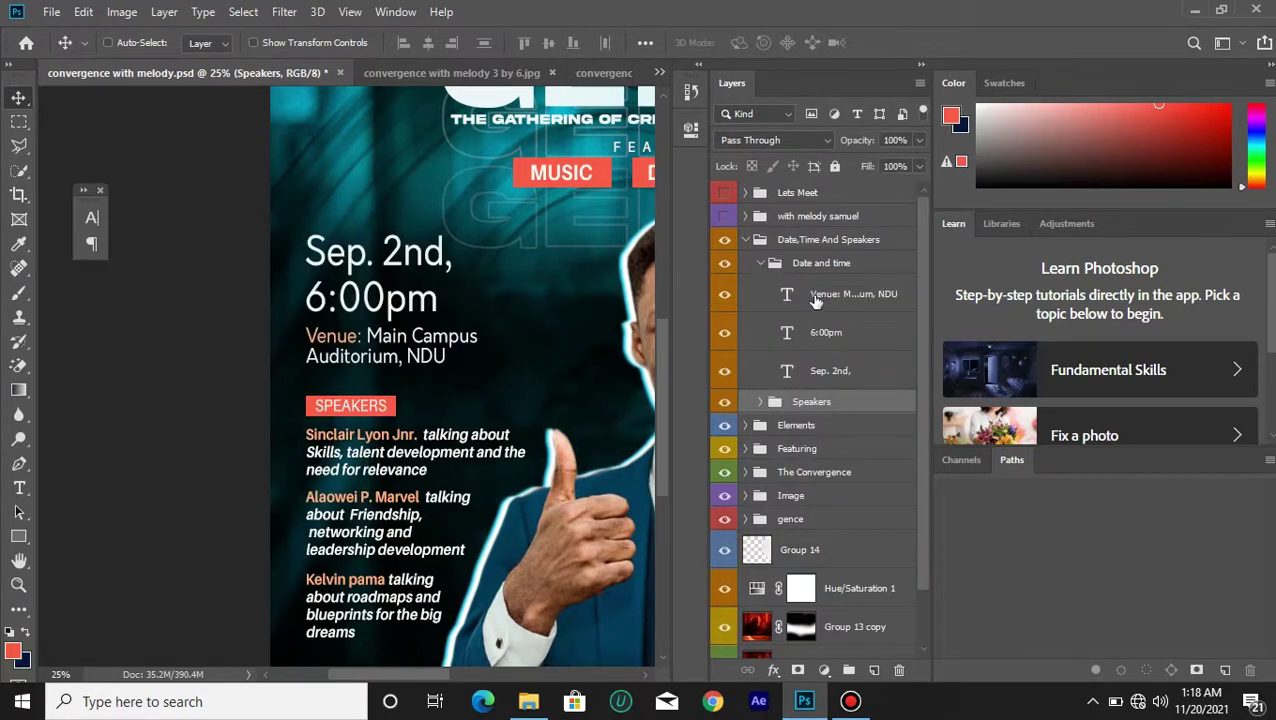
Examine the character settings of the venue, time and date text layers with the settings moved clear of the flyer text.
{"action": "left_click", "coordinate": [812, 298]}
{"action": "left_click", "coordinate": [92, 218]}
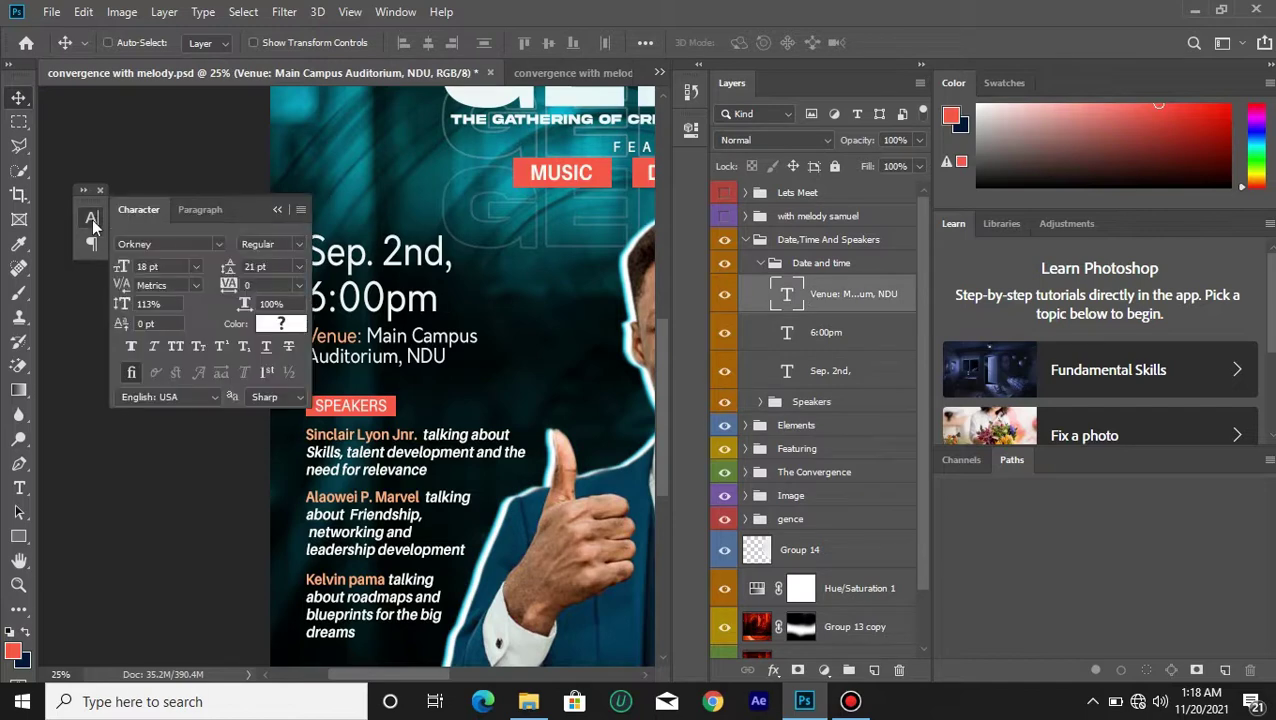
{"action": "left_click_drag", "start_coordinate": [81, 189], "coordinate": [55, 117]}
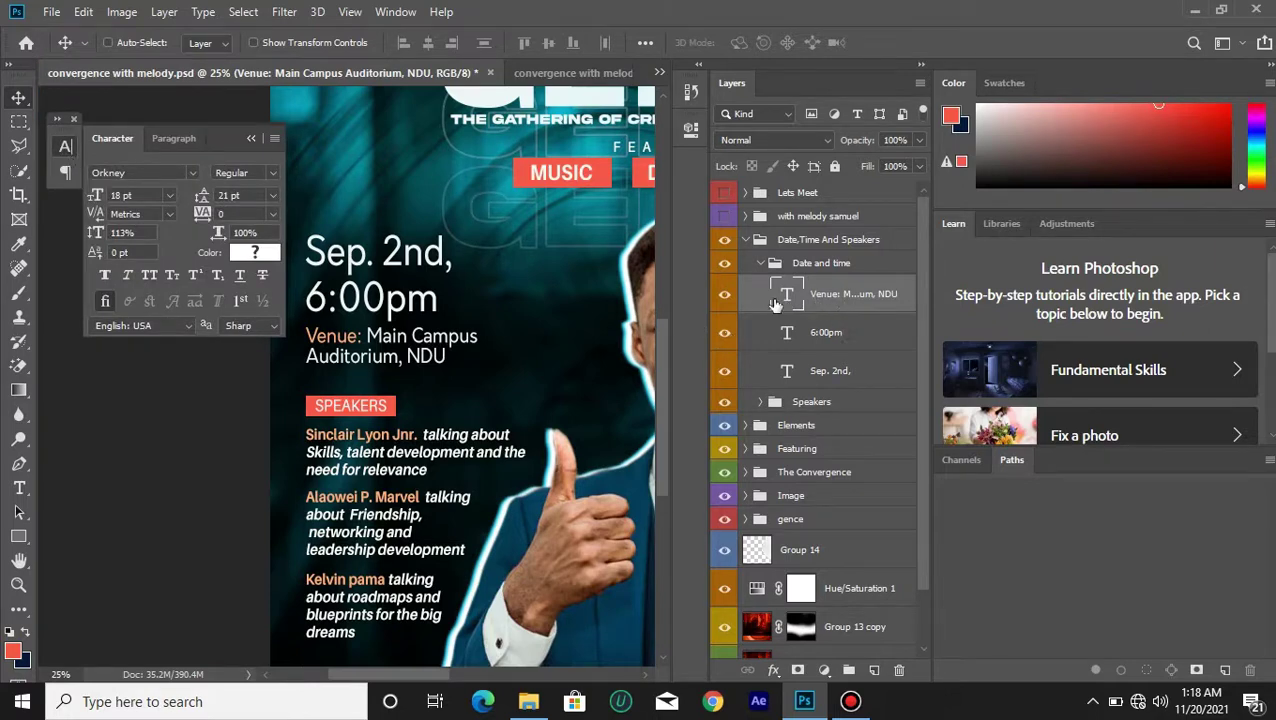
{"action": "left_click", "coordinate": [827, 340]}
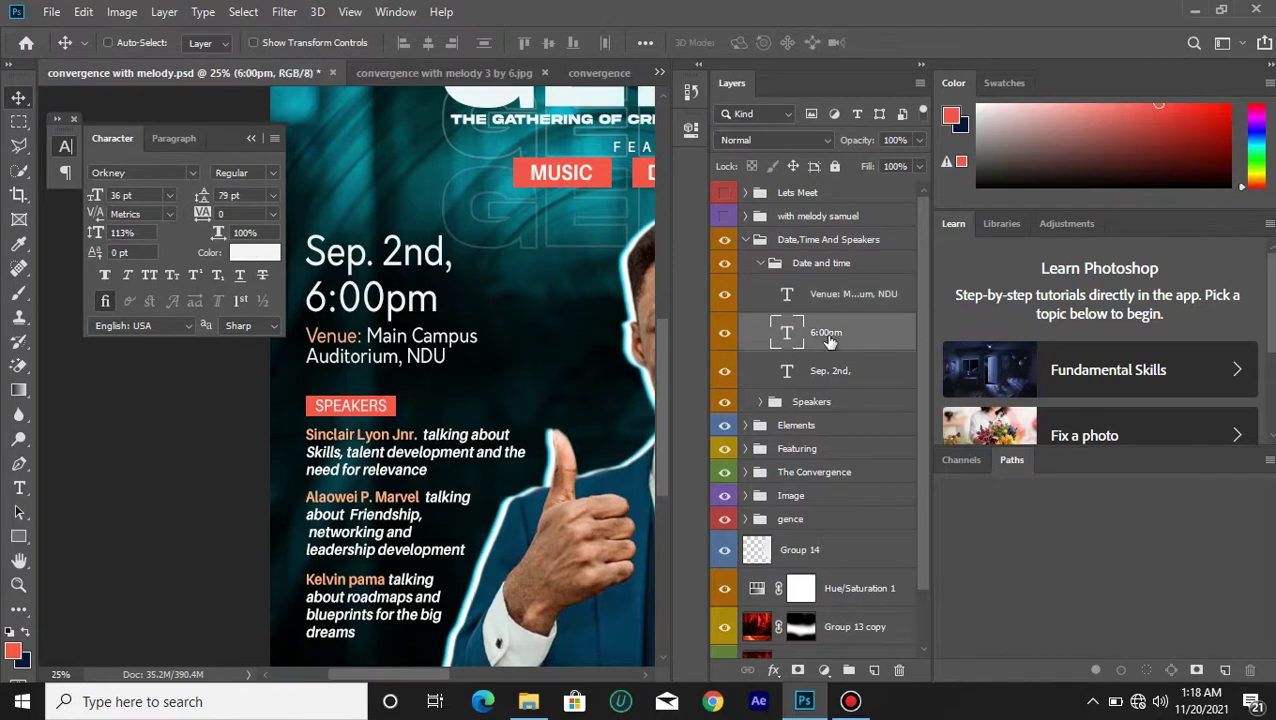
{"action": "left_click", "coordinate": [870, 369]}
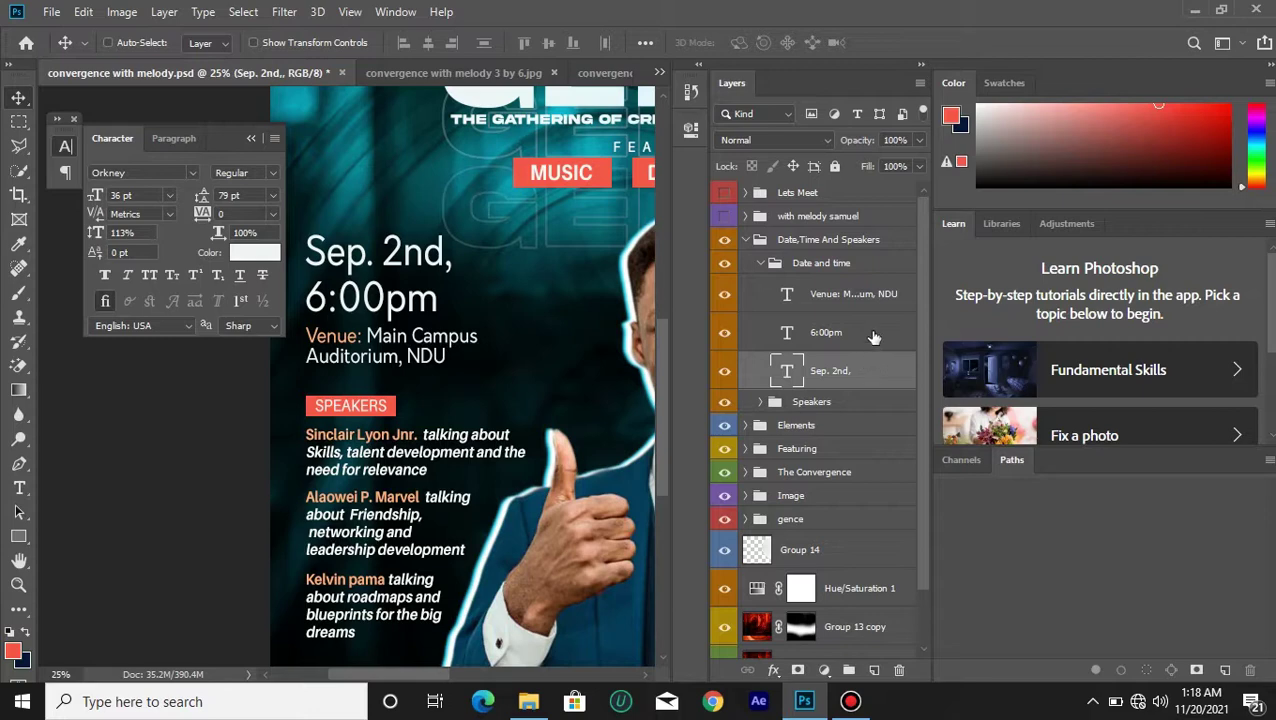
Align the date, time and venue text layers by their left edges and collapse the Date and time group.
{"action": "left_click", "coordinate": [873, 336], "text": "shift"}
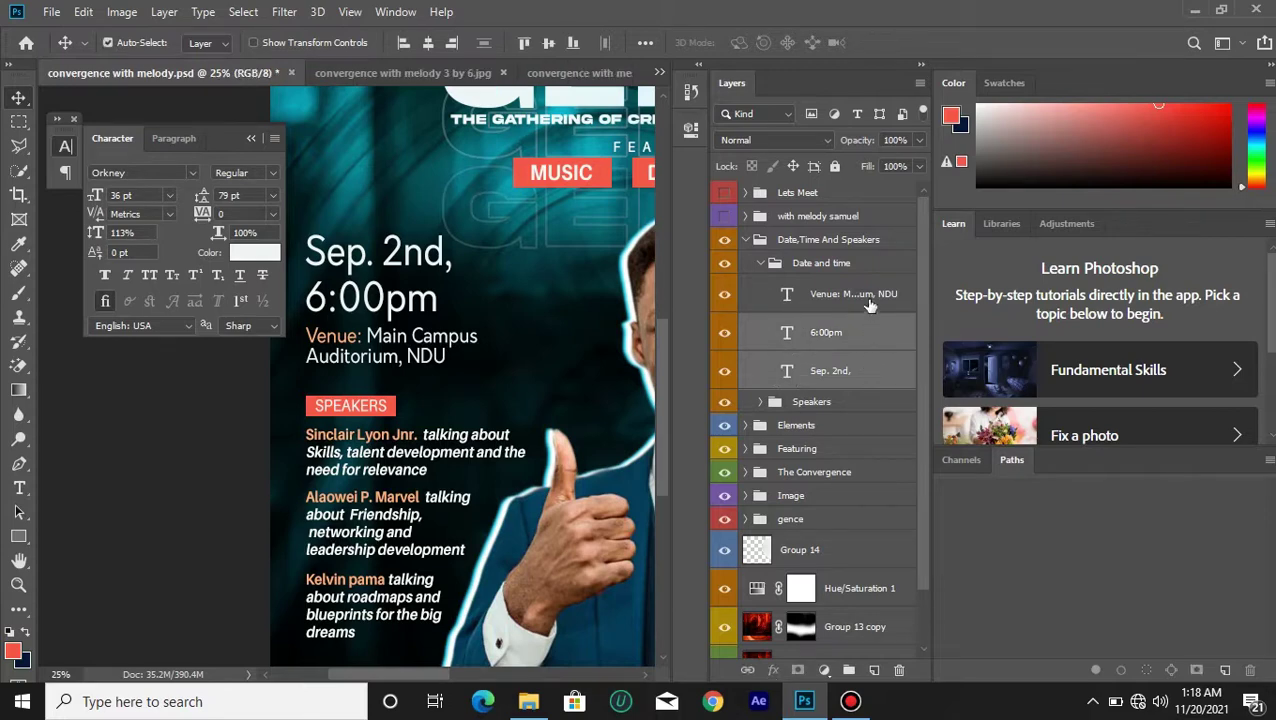
{"action": "left_click", "coordinate": [870, 300], "text": "shift"}
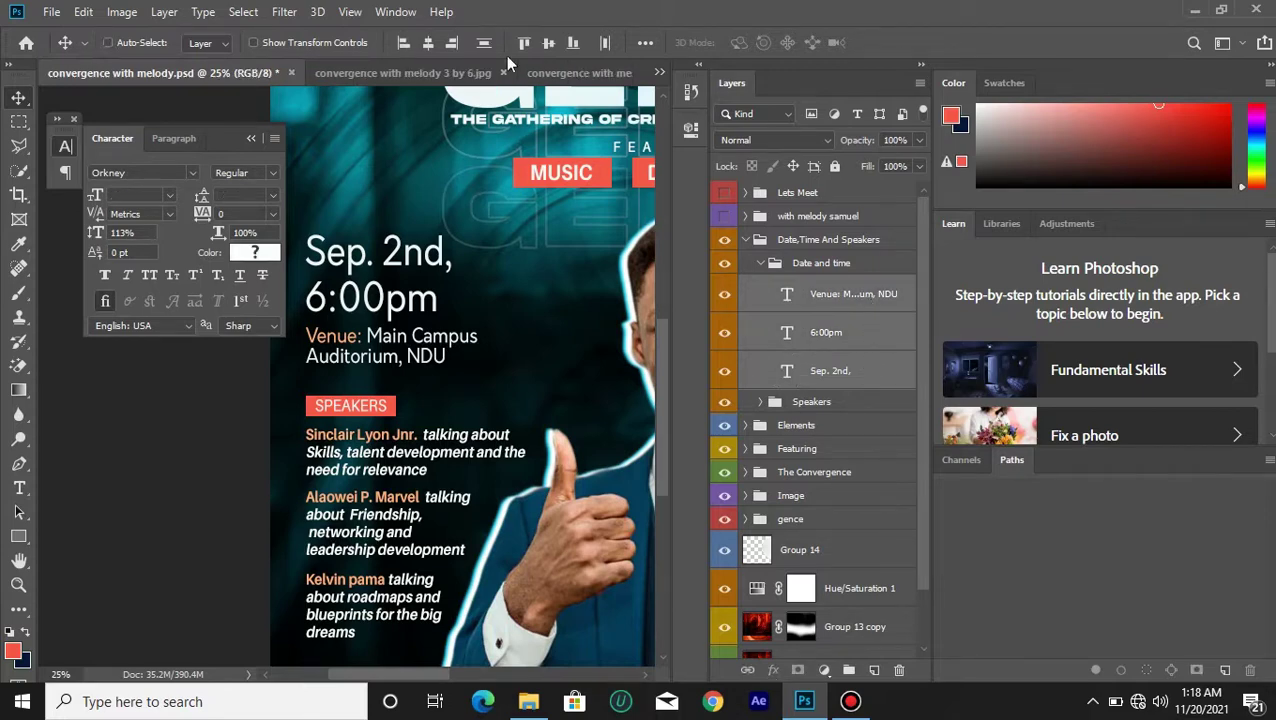
{"action": "left_click", "coordinate": [404, 45]}
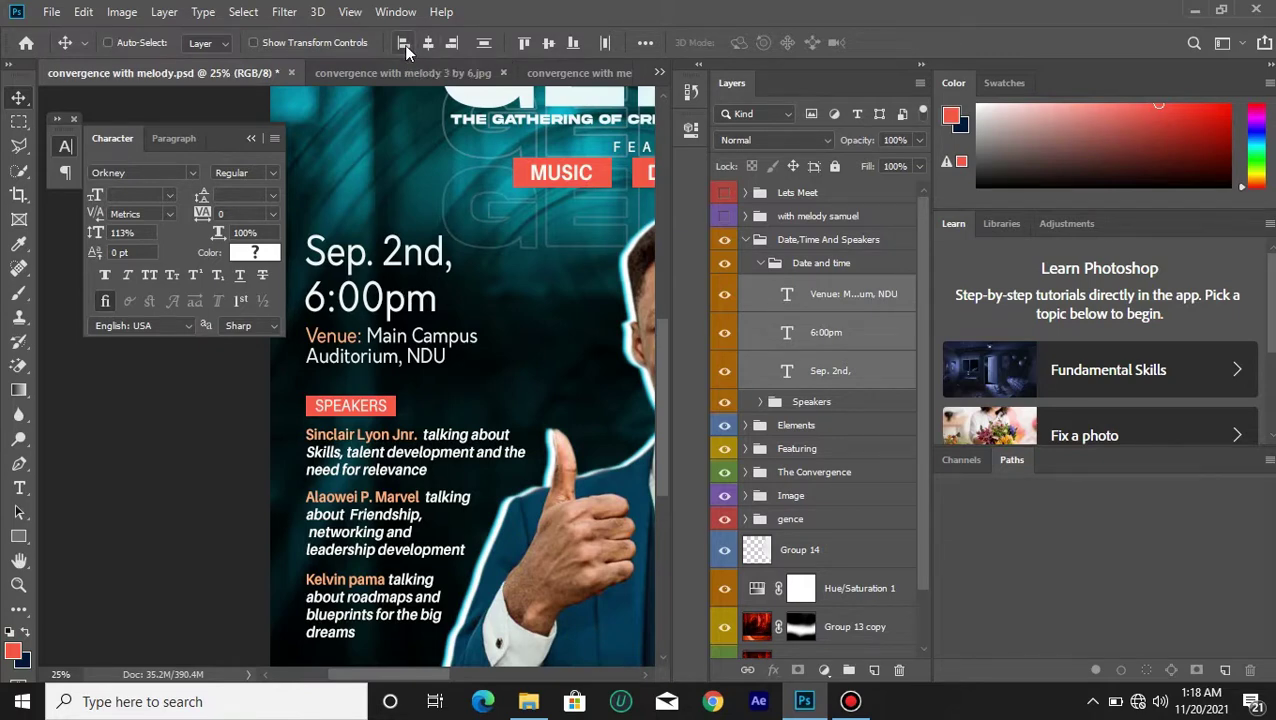
{"action": "left_click", "coordinate": [762, 265]}
{"action": "left_click", "coordinate": [760, 263]}
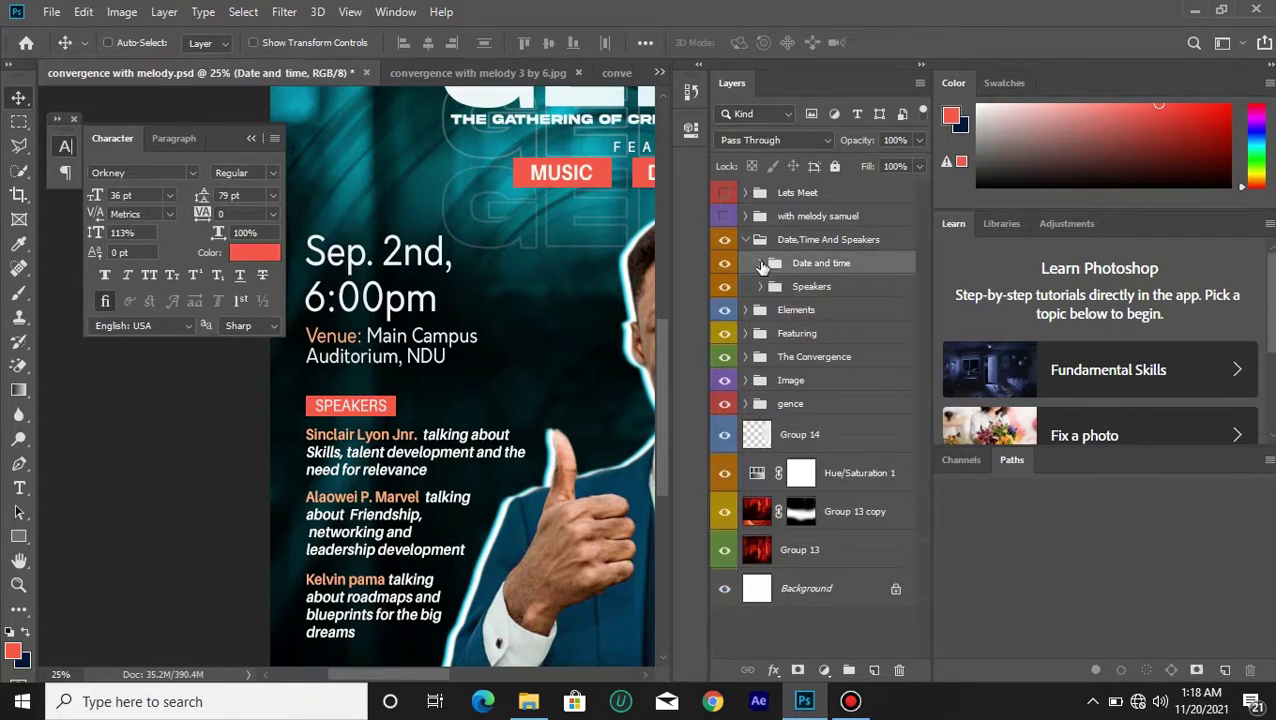
Examine the character settings of the three speaker texts and the SPEAKERS heading in the Speakers group, and collapse that group.
{"action": "left_click", "coordinate": [781, 288]}
{"action": "left_click", "coordinate": [760, 287]}
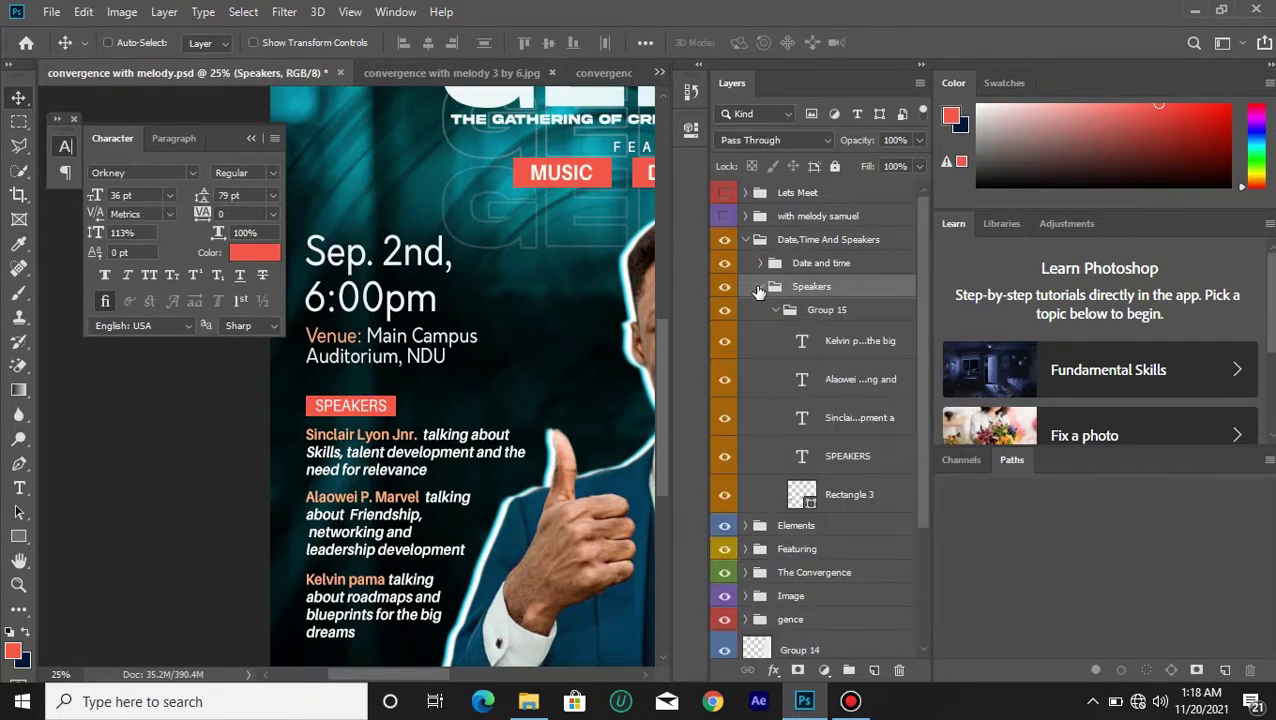
{"action": "left_click", "coordinate": [845, 352]}
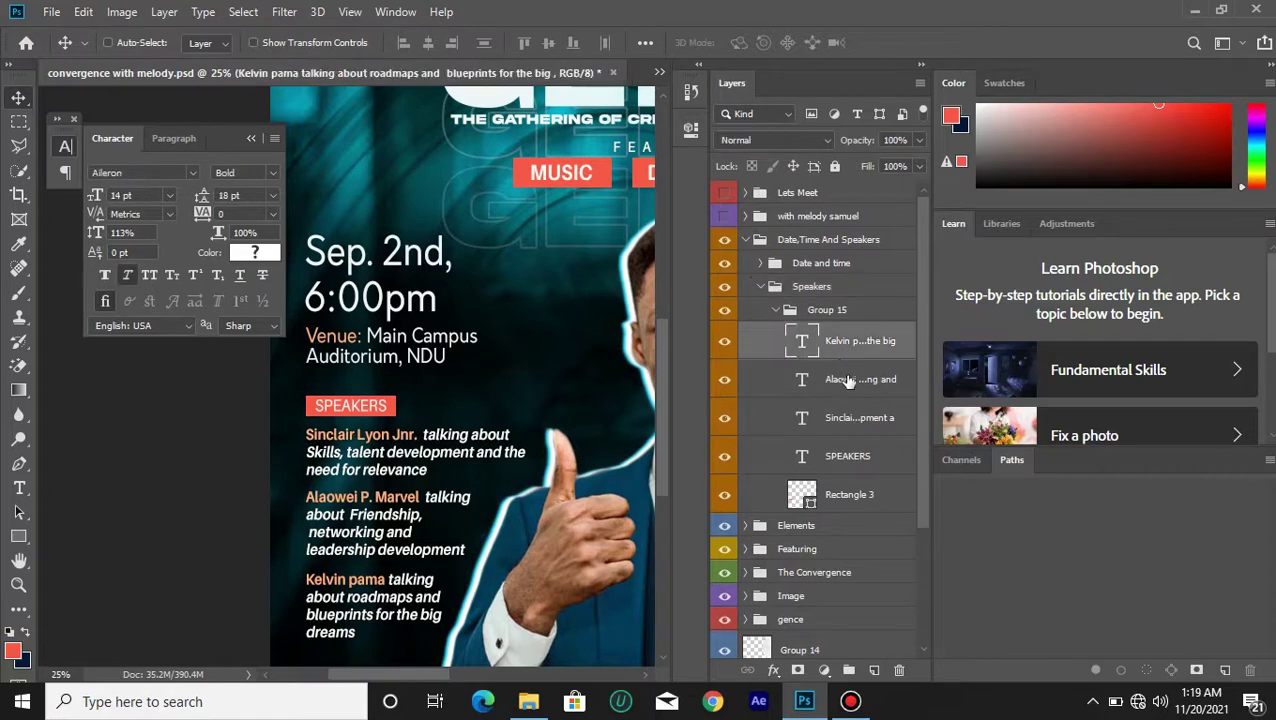
{"action": "left_click", "coordinate": [849, 384]}
{"action": "left_click", "coordinate": [851, 418]}
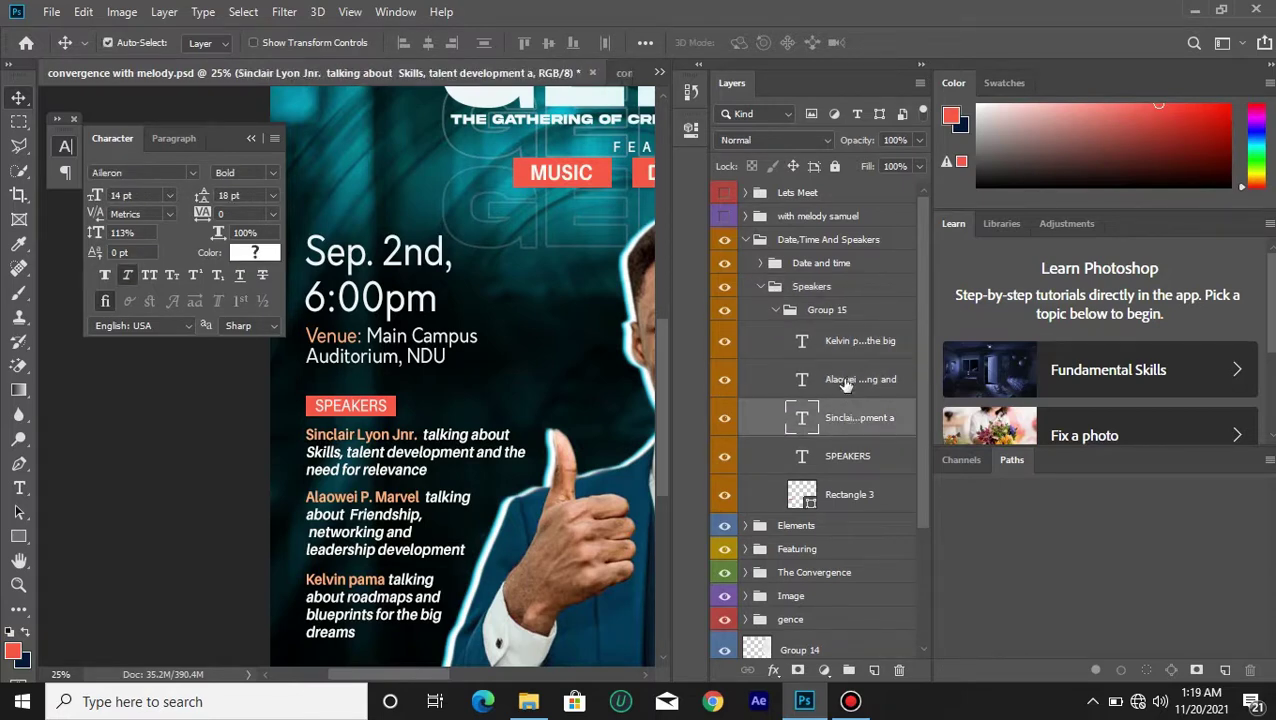
{"action": "left_click", "coordinate": [845, 380], "text": "ctrl"}
{"action": "left_click", "coordinate": [843, 345], "text": "ctrl"}
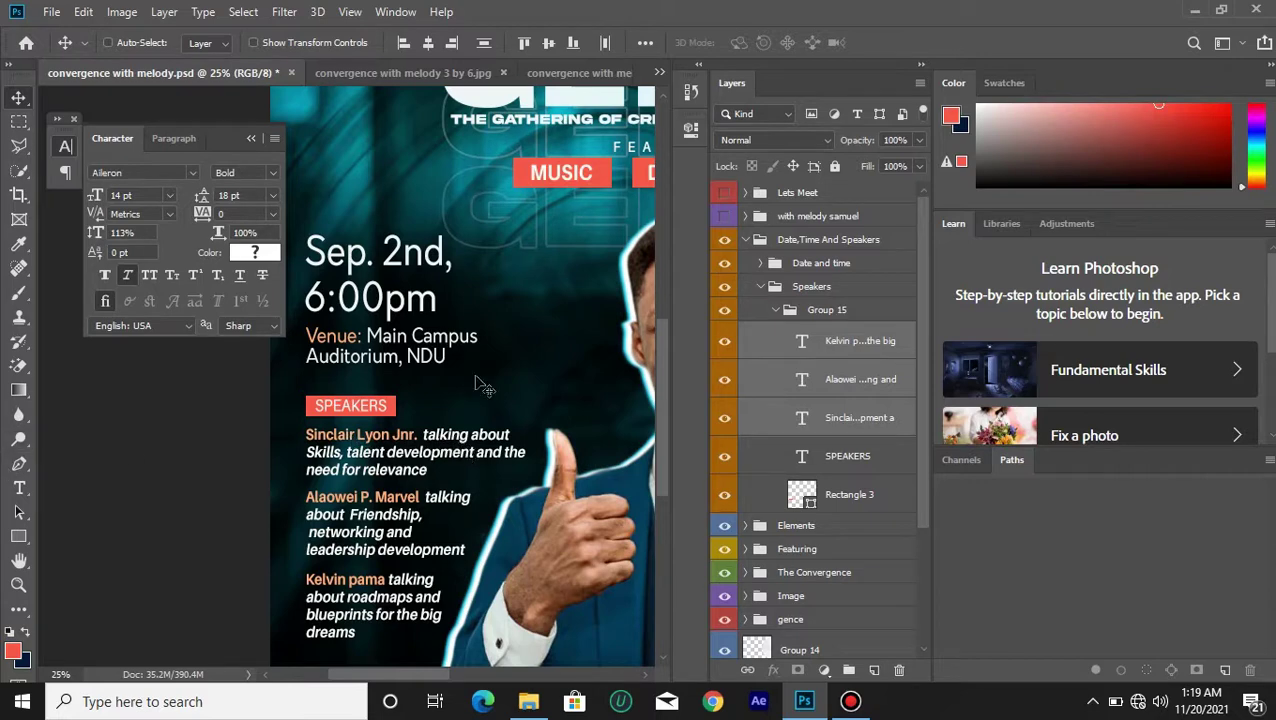
{"action": "left_click", "coordinate": [846, 456]}
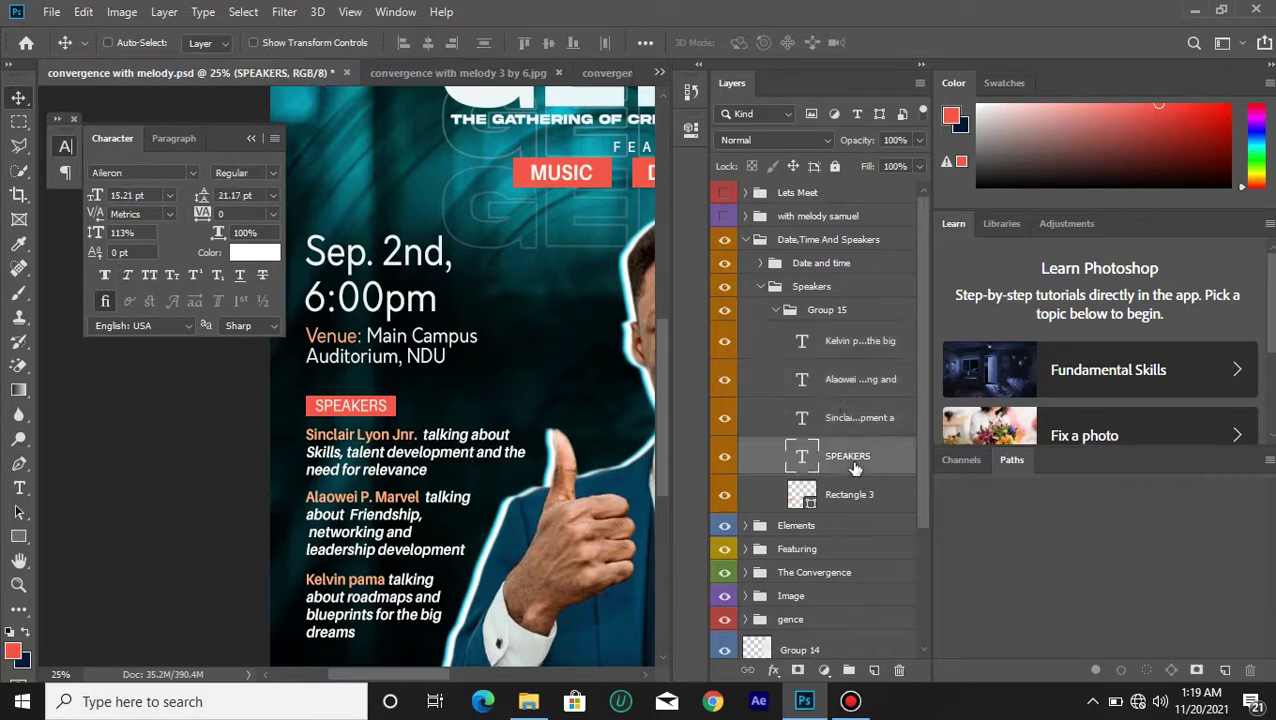
{"action": "left_click", "coordinate": [775, 311]}
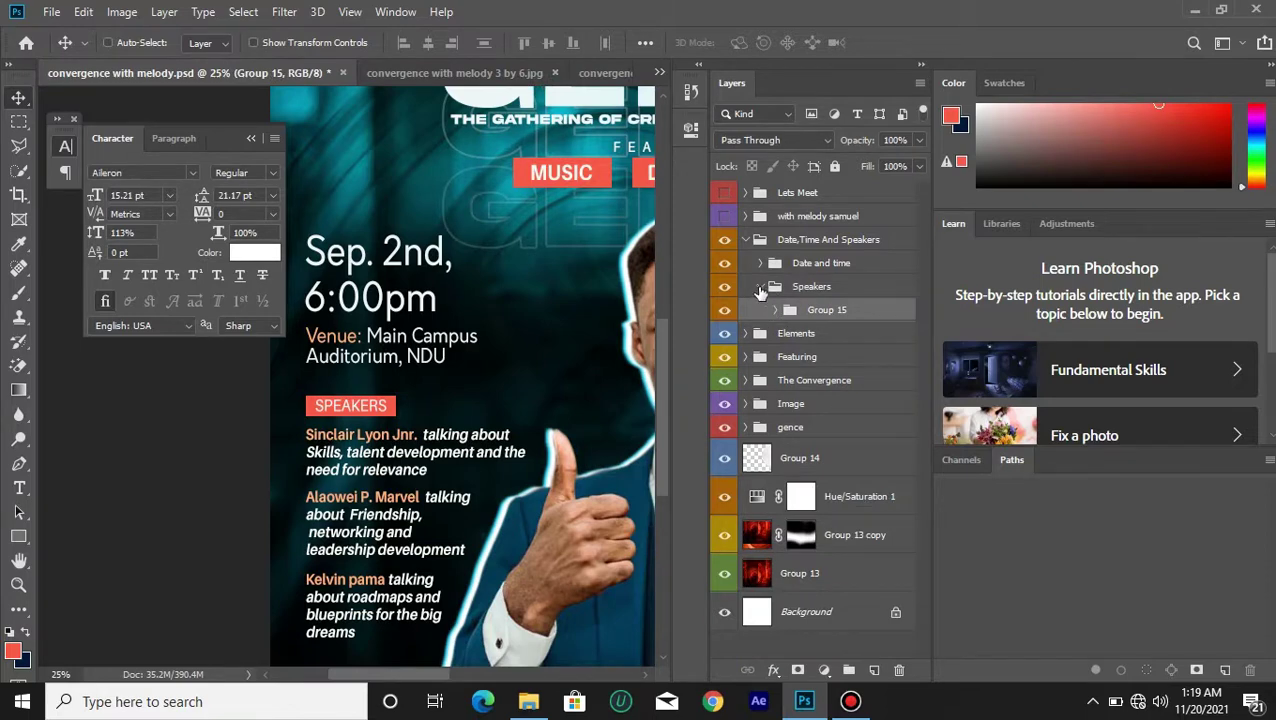
{"action": "left_click", "coordinate": [760, 288]}
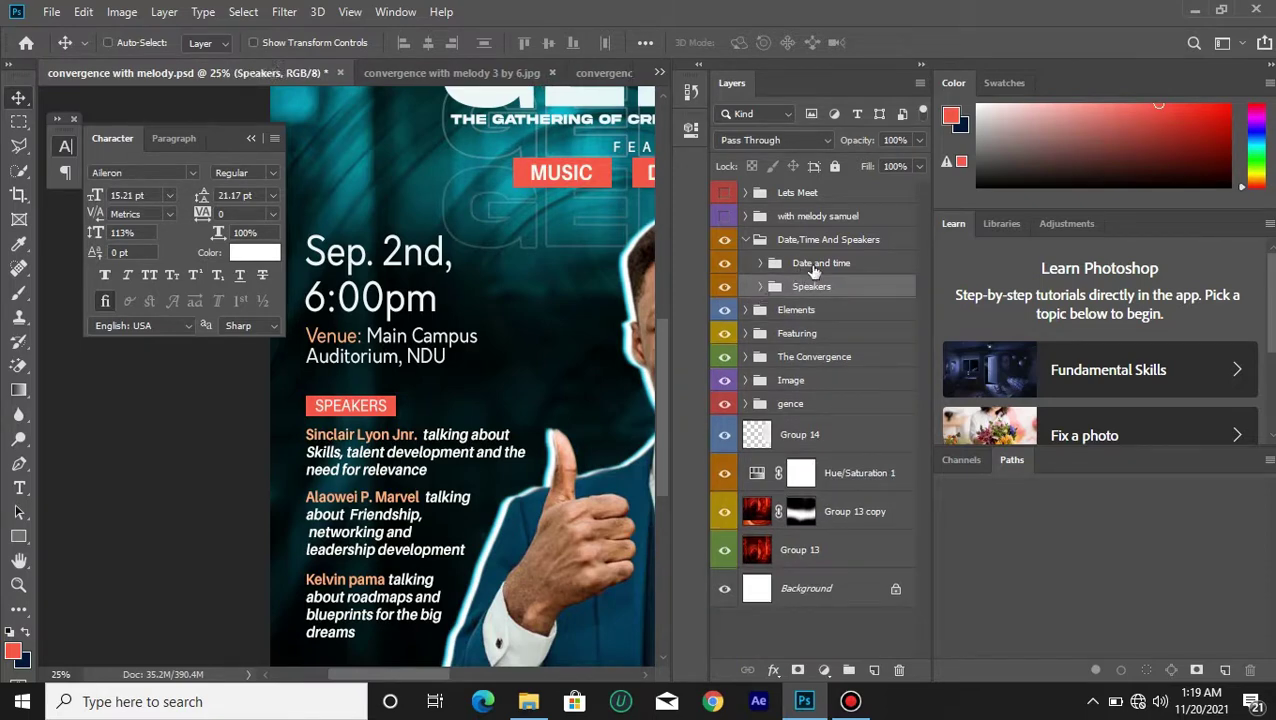
Select the Date and time and Speakers groups together and toggle each one's visibility to review them on the whole flyer.
{"action": "left_click", "coordinate": [813, 264], "text": "shift"}
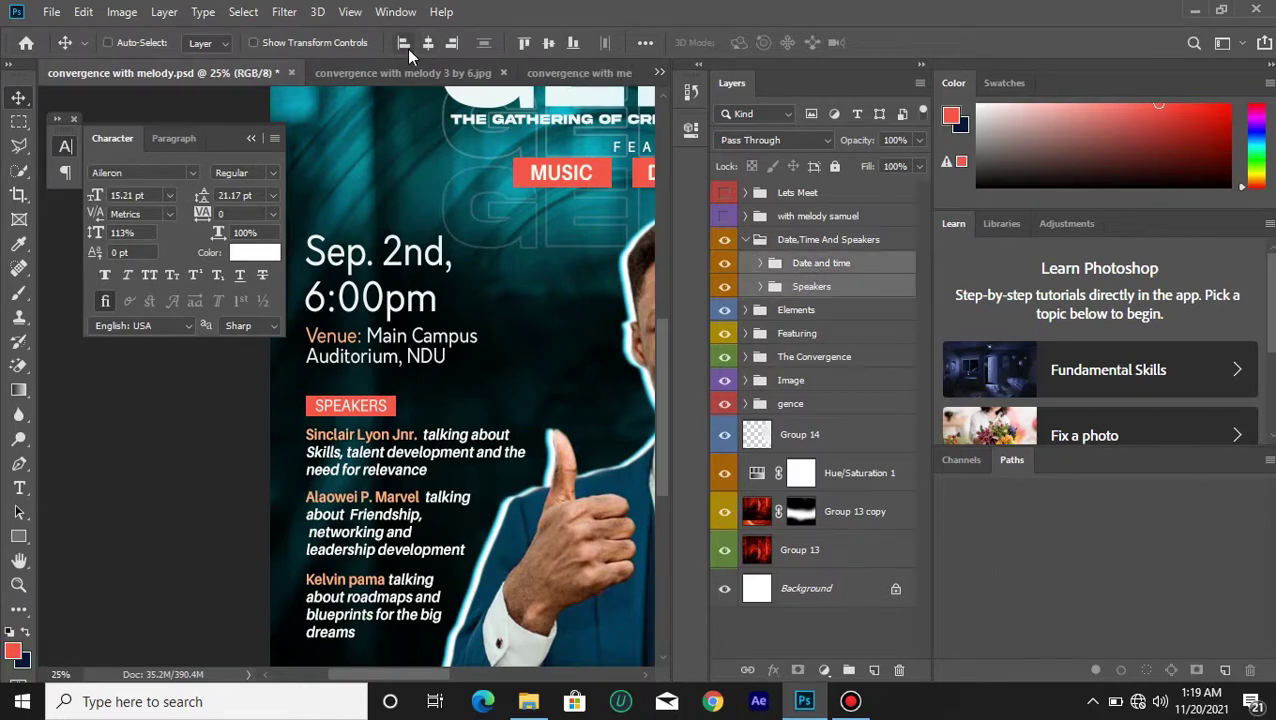
{"action": "left_click", "coordinate": [724, 264]}
{"action": "left_click", "coordinate": [723, 265]}
{"action": "left_click", "coordinate": [725, 287]}
{"action": "left_click", "coordinate": [725, 287]}
{"action": "key", "text": "ctrl+minus"}
{"action": "key", "text": "ctrl+minus"}
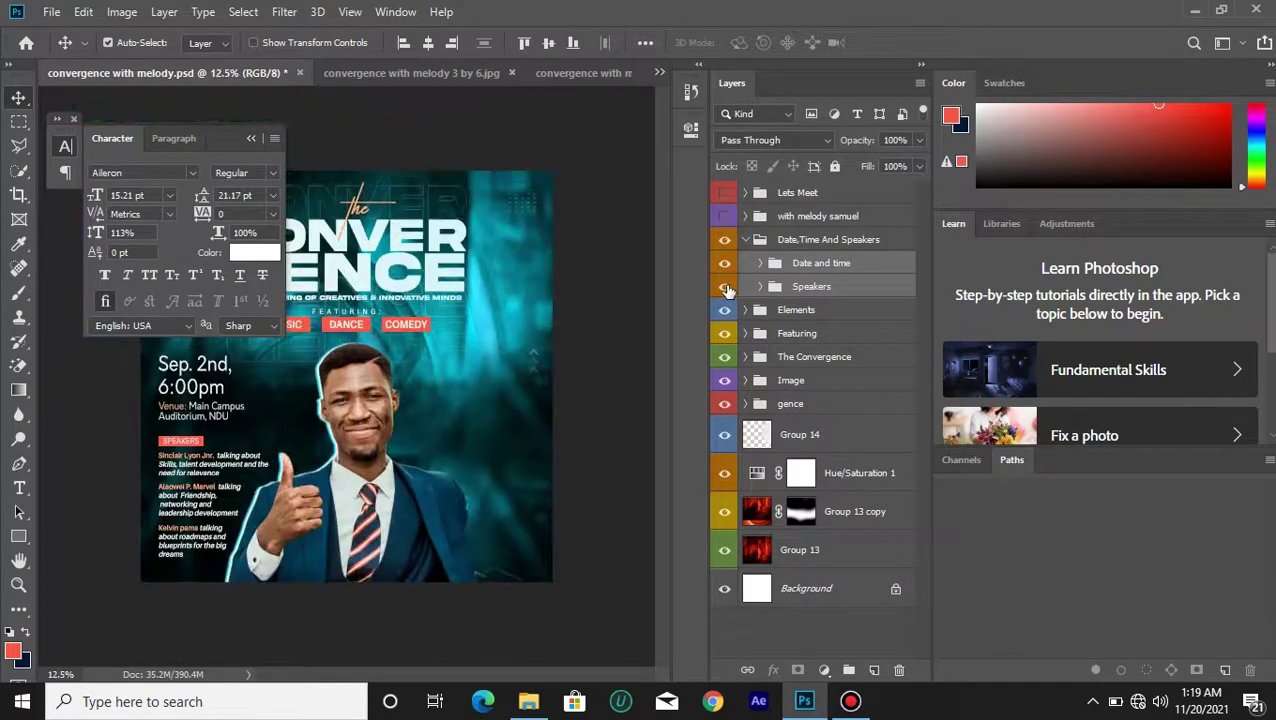
Close the character settings, collapse the Date,Time And Speakers group and make the featured guest's name group visible.
{"action": "left_click", "coordinate": [251, 138]}
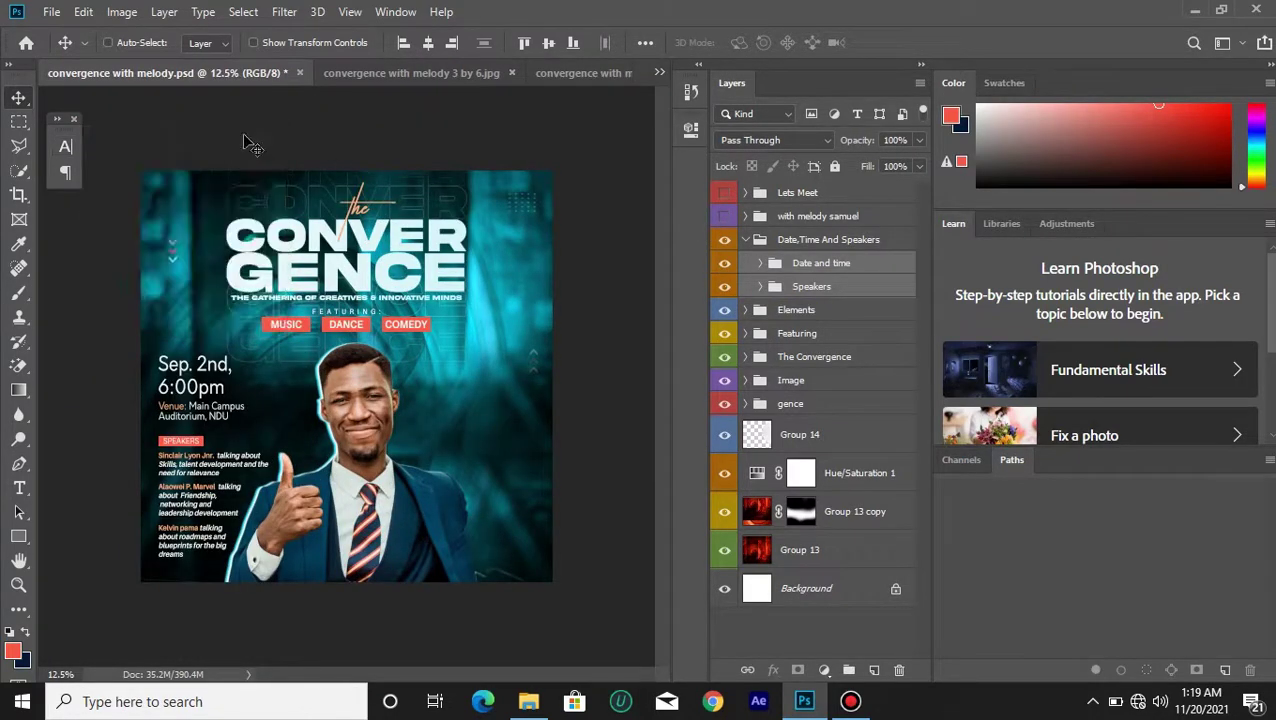
{"action": "left_click", "coordinate": [746, 239]}
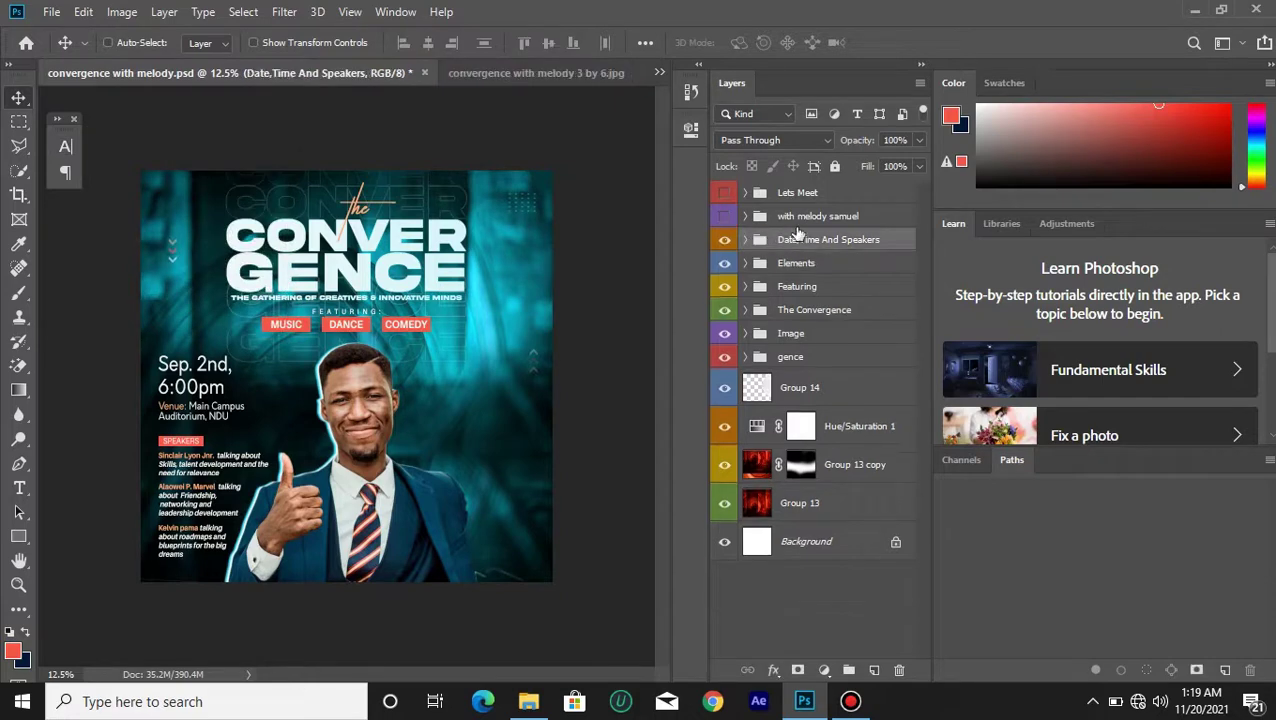
{"action": "left_click", "coordinate": [799, 219]}
{"action": "left_click", "coordinate": [725, 217]}
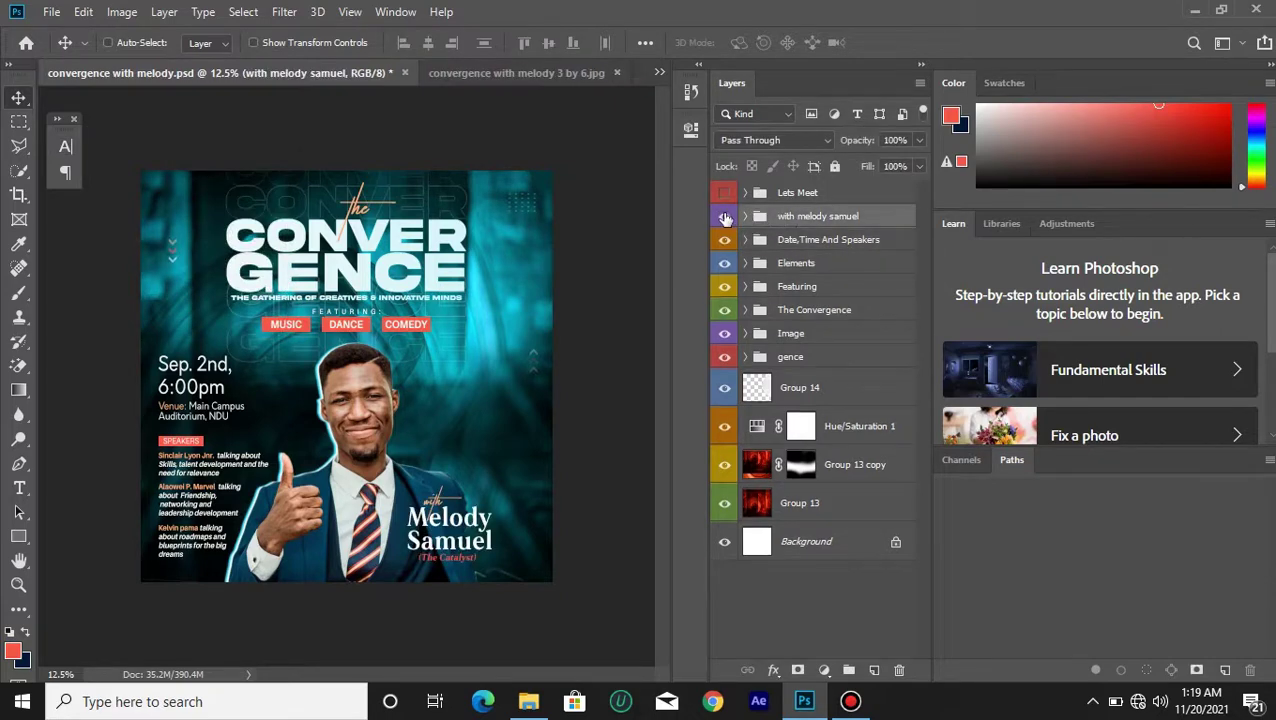
Expand the guest's name group and examine the character settings of the (The Catalyst), guest name and With texts up close.
{"action": "key", "text": "ctrl+plus"}
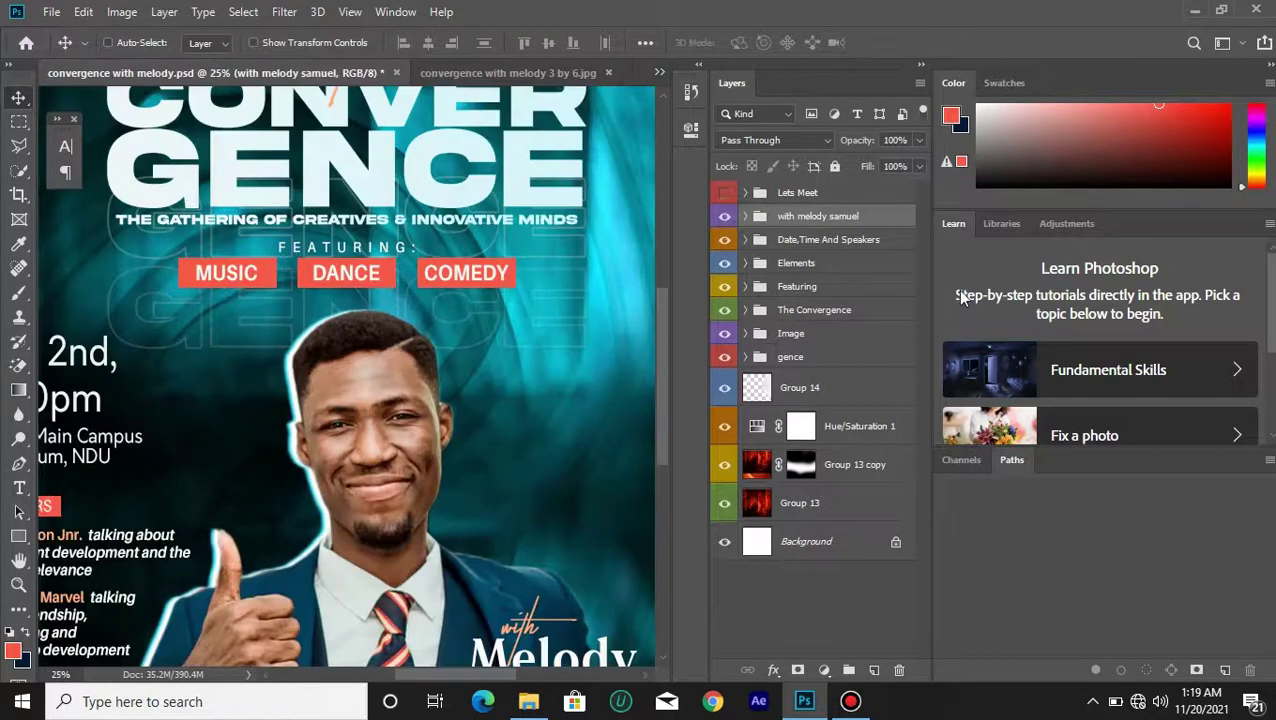
{"action": "scroll", "coordinate": [660, 470], "scroll_direction": "down", "scroll_amount": 5}
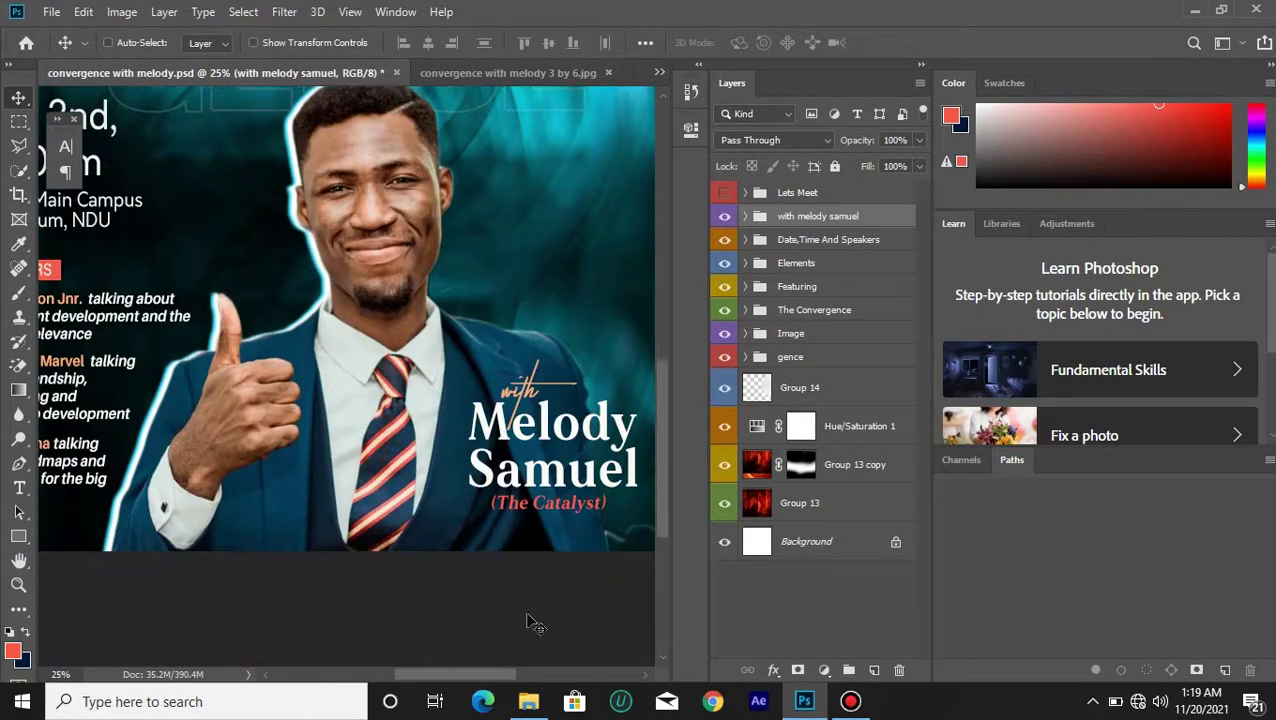
{"action": "left_click_drag", "start_coordinate": [500, 680], "coordinate": [516, 680]}
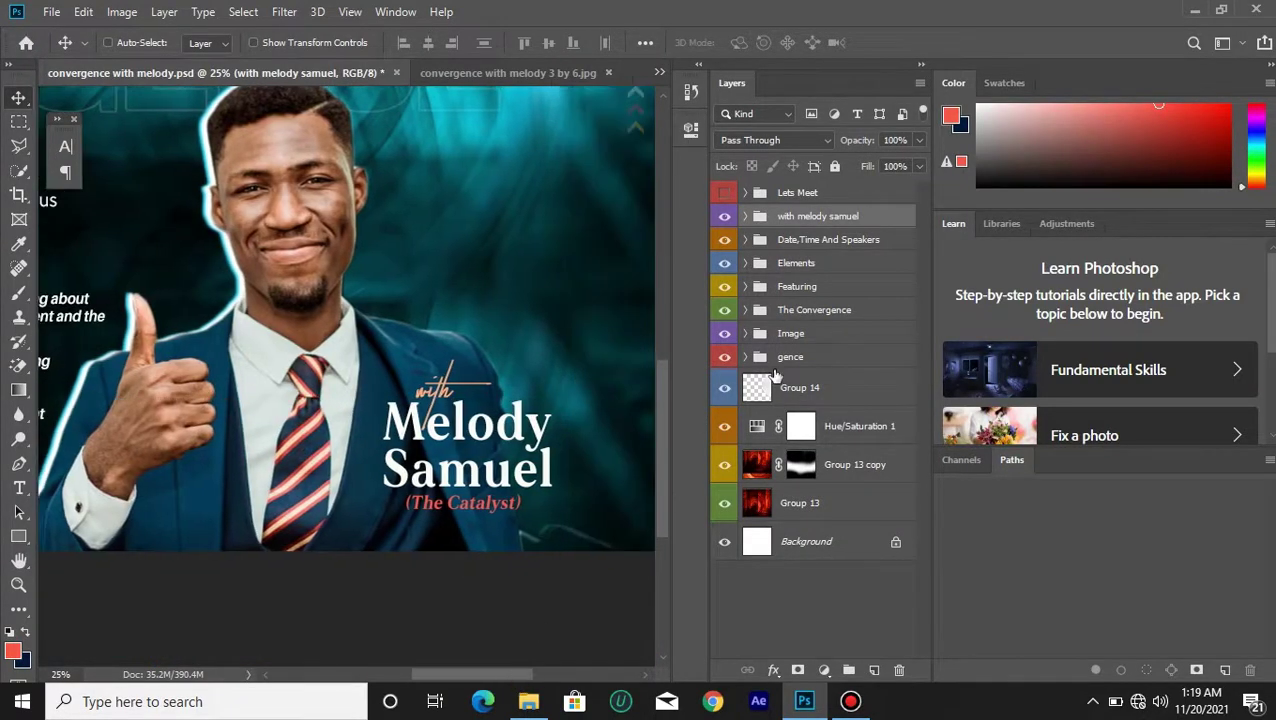
{"action": "left_click", "coordinate": [745, 216]}
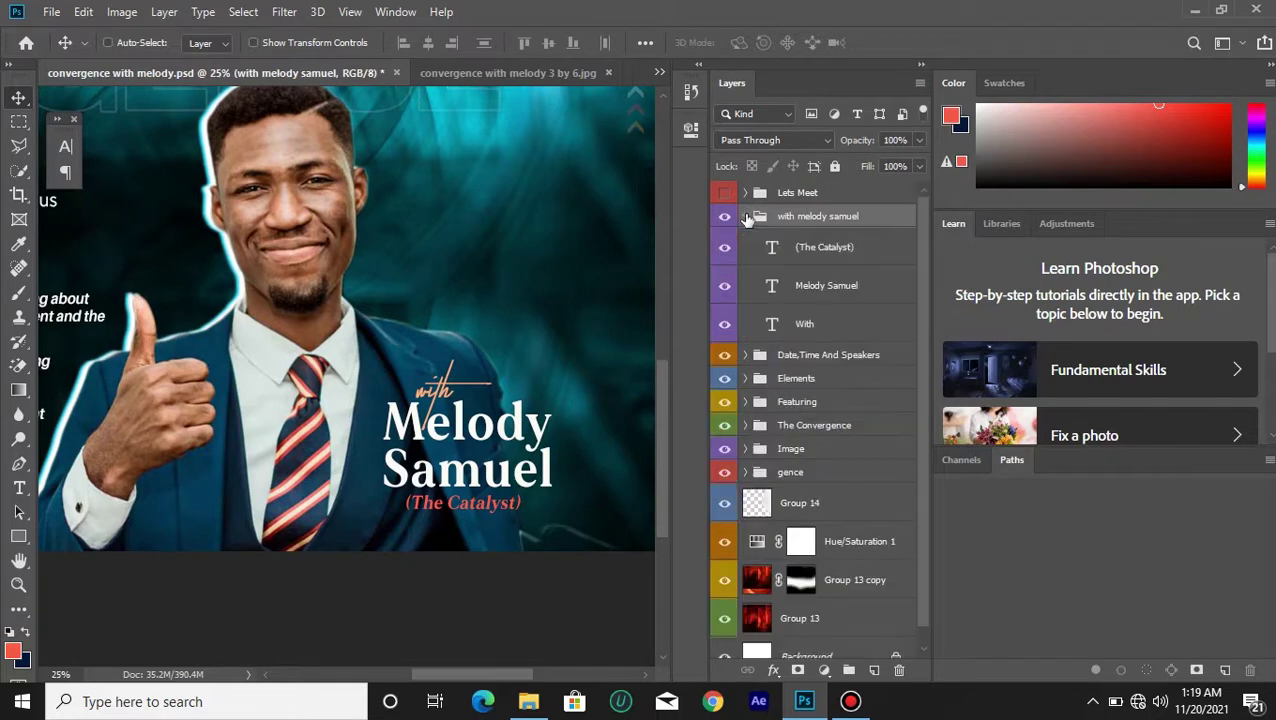
{"action": "left_click", "coordinate": [805, 257]}
{"action": "left_click", "coordinate": [725, 250]}
{"action": "left_click", "coordinate": [725, 250]}
{"action": "left_click", "coordinate": [65, 147]}
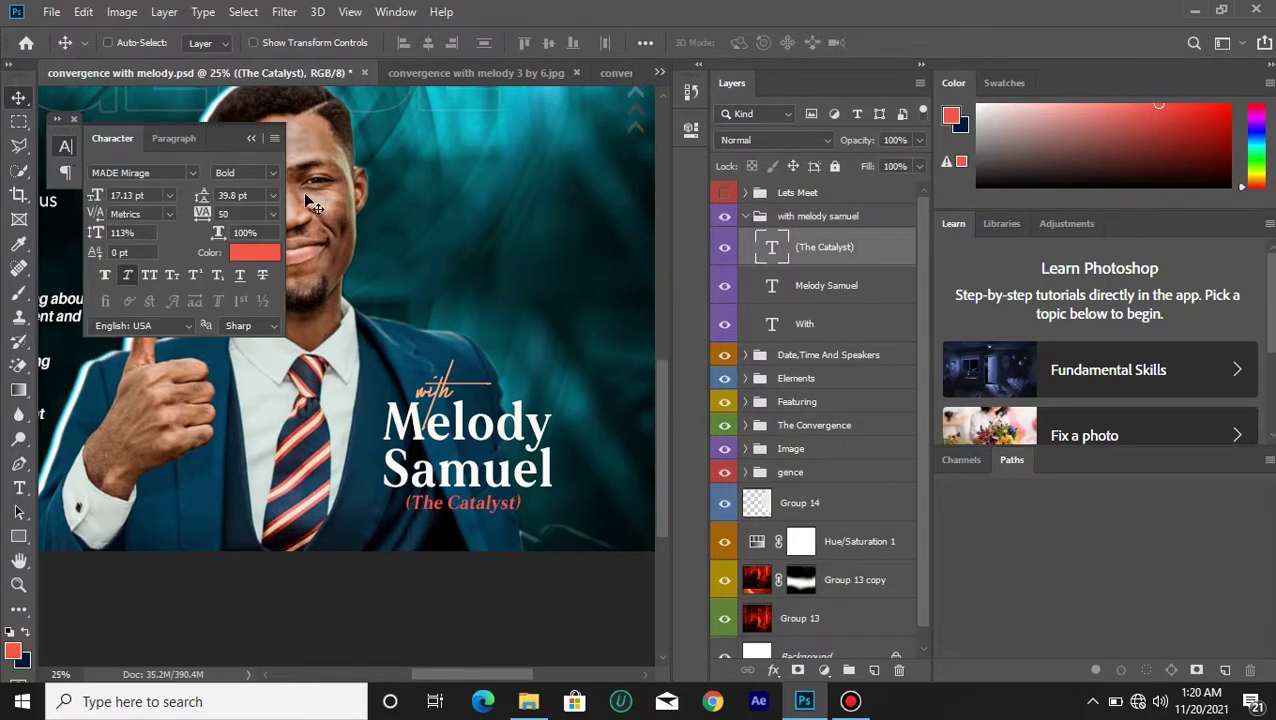
{"action": "left_click", "coordinate": [828, 288]}
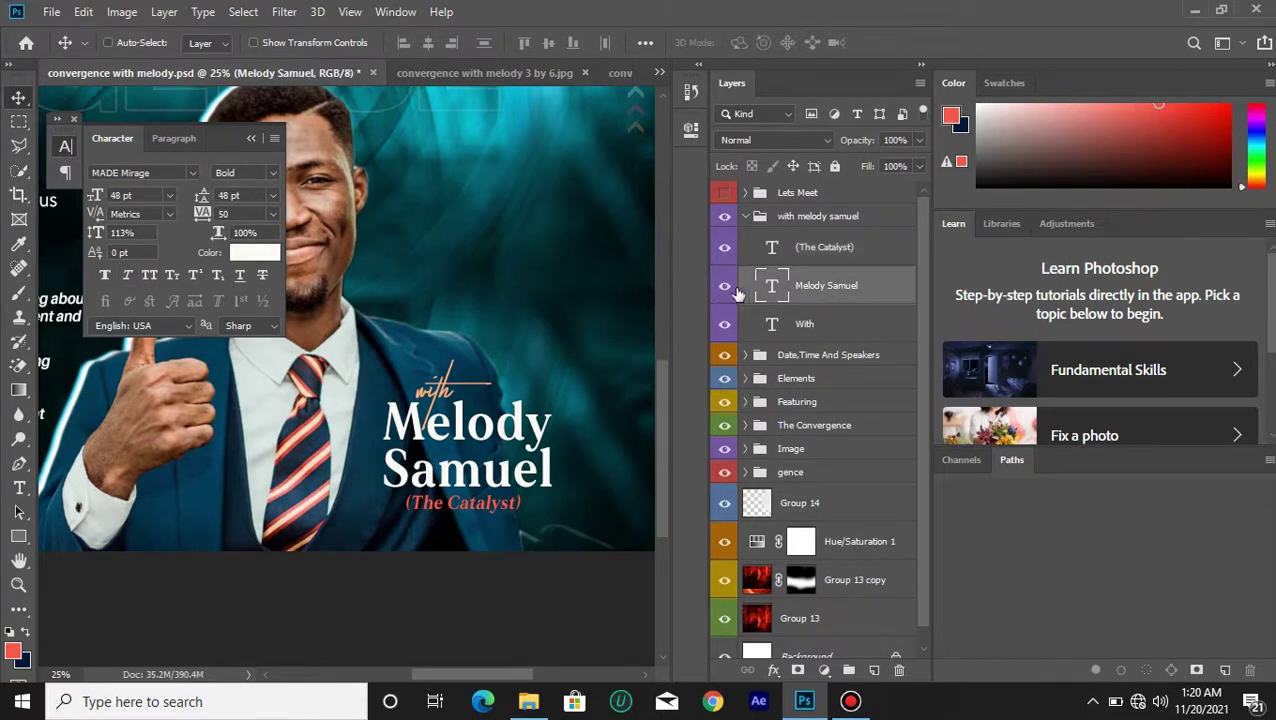
{"action": "left_click", "coordinate": [788, 325]}
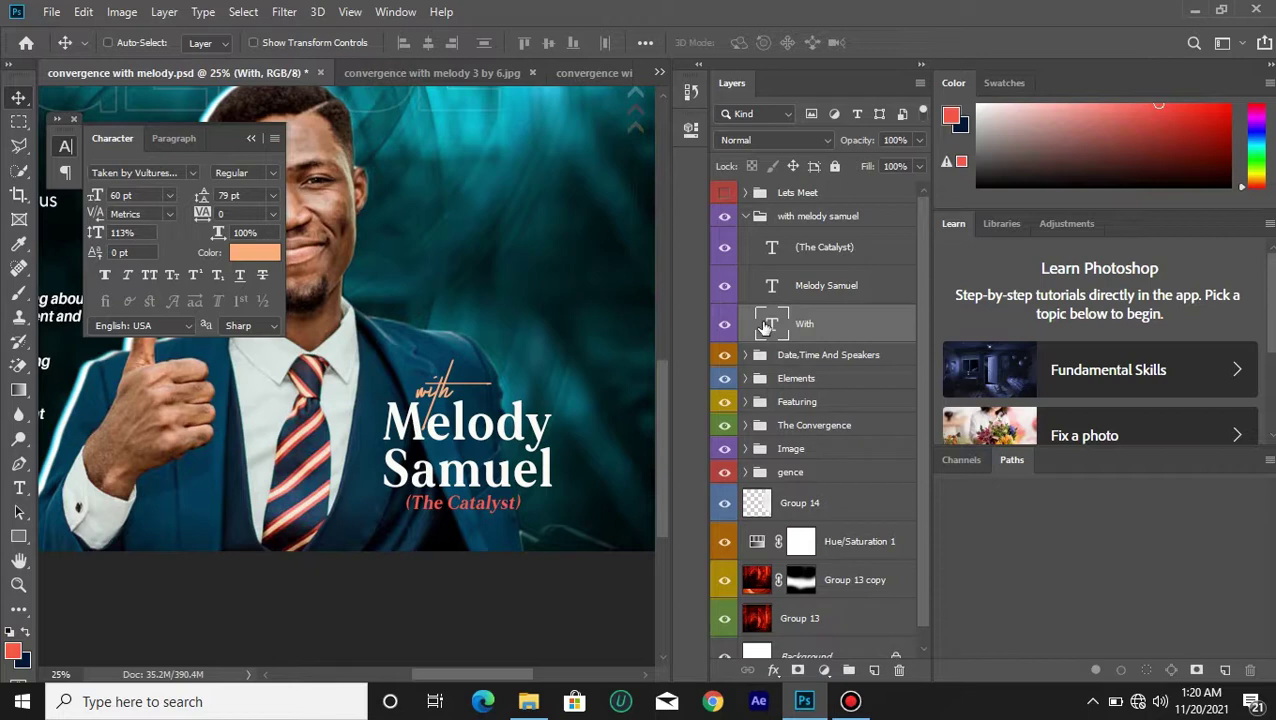
Align the guest name and (The Catalyst) texts on their horizontal centers and collapse the character settings.
{"action": "left_click", "coordinate": [864, 296]}
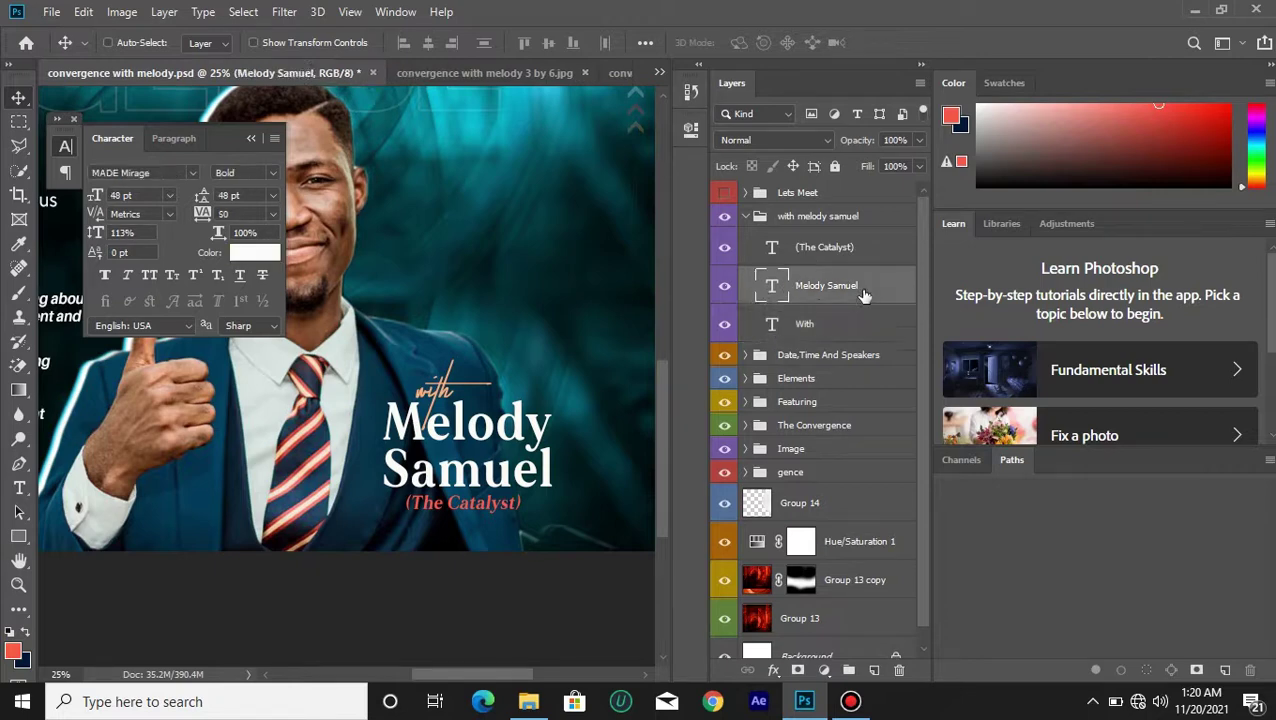
{"action": "left_click", "coordinate": [726, 288]}
{"action": "left_click", "coordinate": [726, 288]}
{"action": "left_click", "coordinate": [886, 246], "text": "shift"}
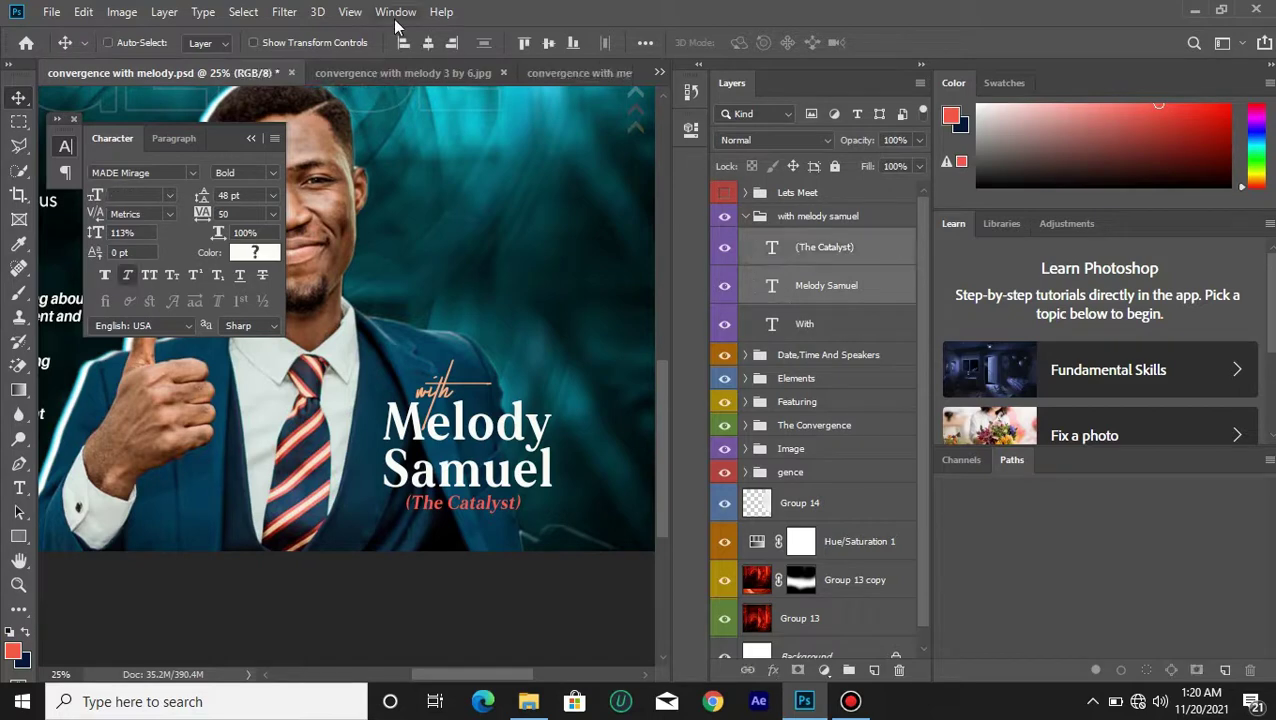
{"action": "left_click", "coordinate": [428, 44]}
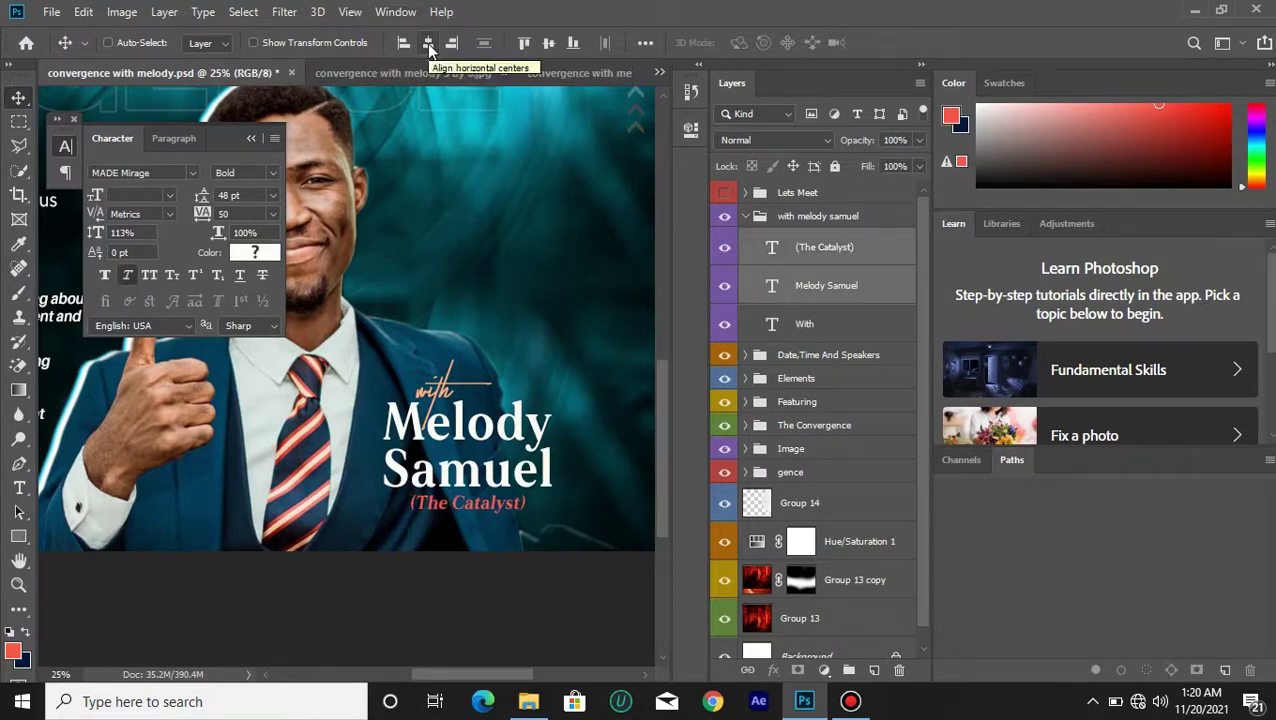
{"action": "left_click", "coordinate": [251, 138]}
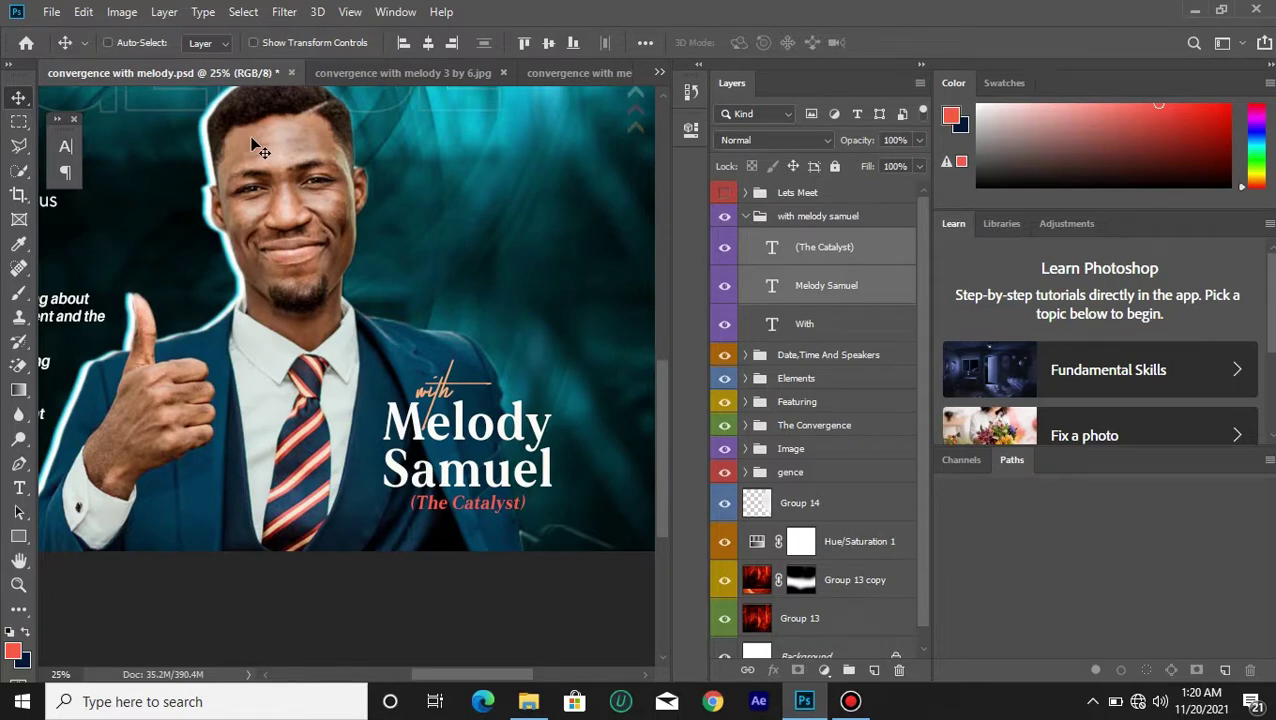
Make the Lets Meet group visible on the flyer, expand it and select it.
{"action": "key", "text": "ctrl+minus"}
{"action": "key", "text": "ctrl+minus"}
{"action": "key", "text": "ctrl+minus"}
{"action": "key", "text": "ctrl+plus"}
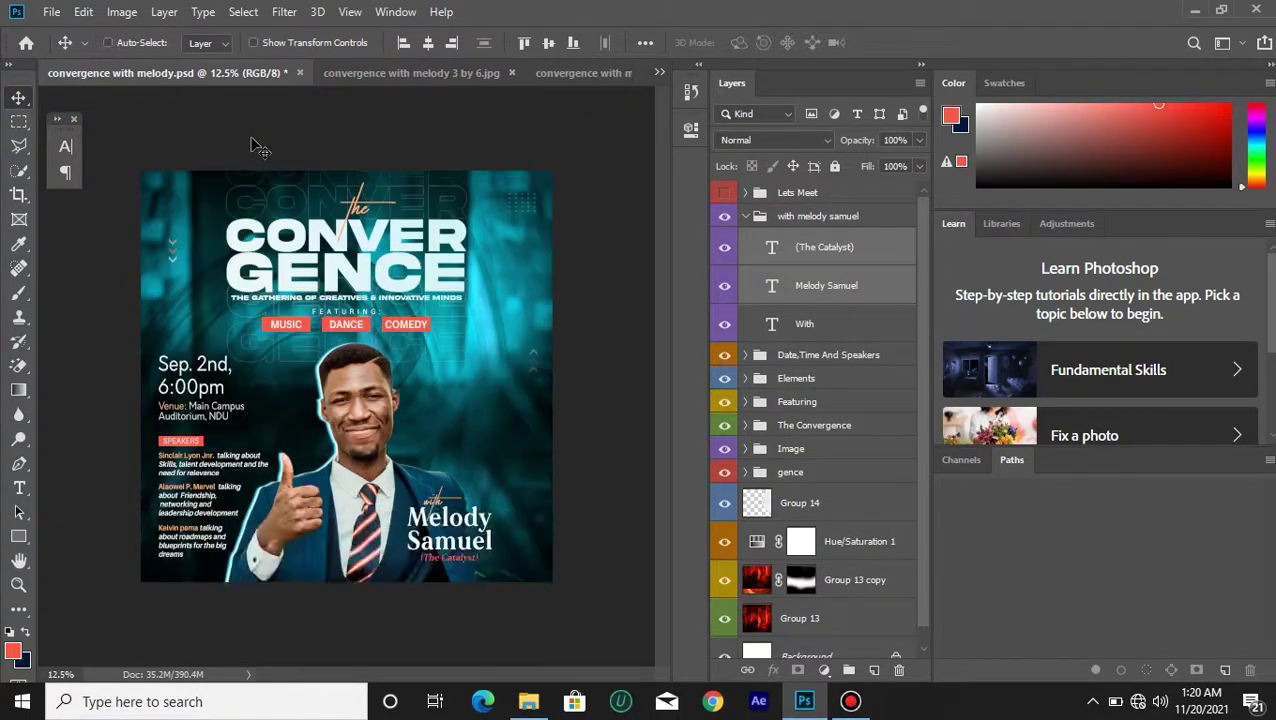
{"action": "left_click", "coordinate": [758, 218]}
{"action": "left_click", "coordinate": [724, 194]}
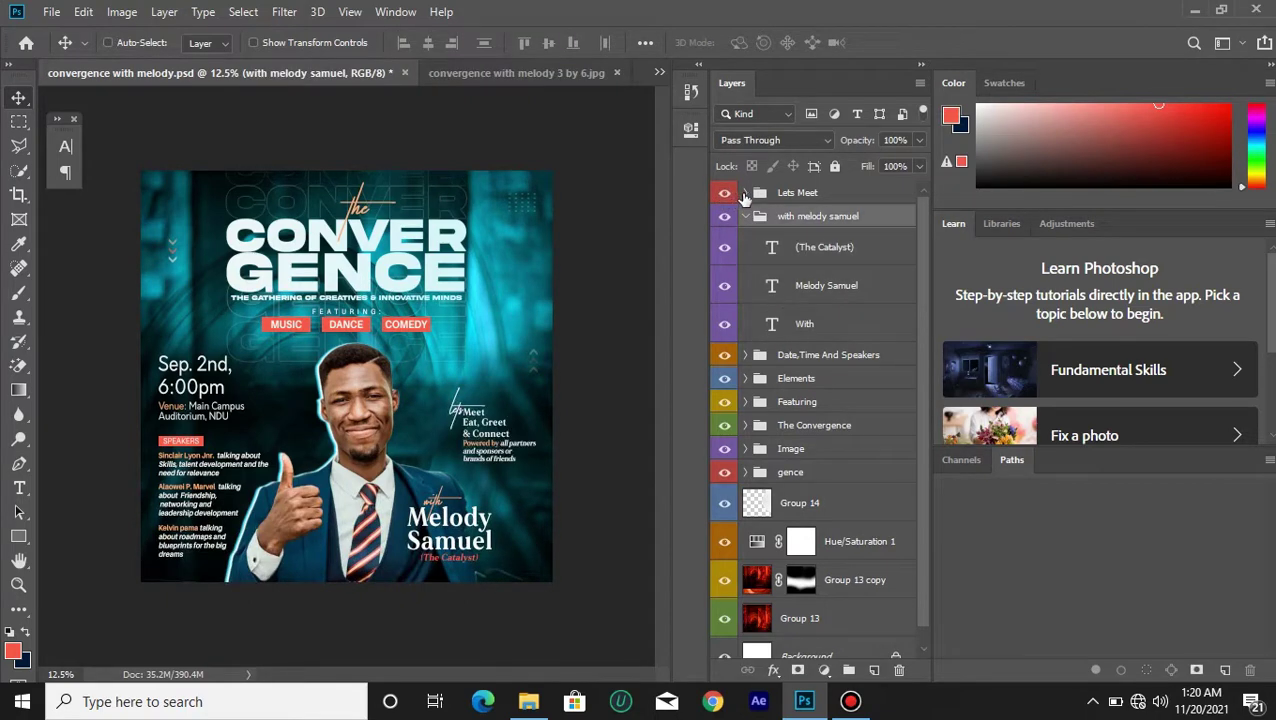
{"action": "left_click", "coordinate": [745, 193]}
{"action": "left_click", "coordinate": [838, 200]}
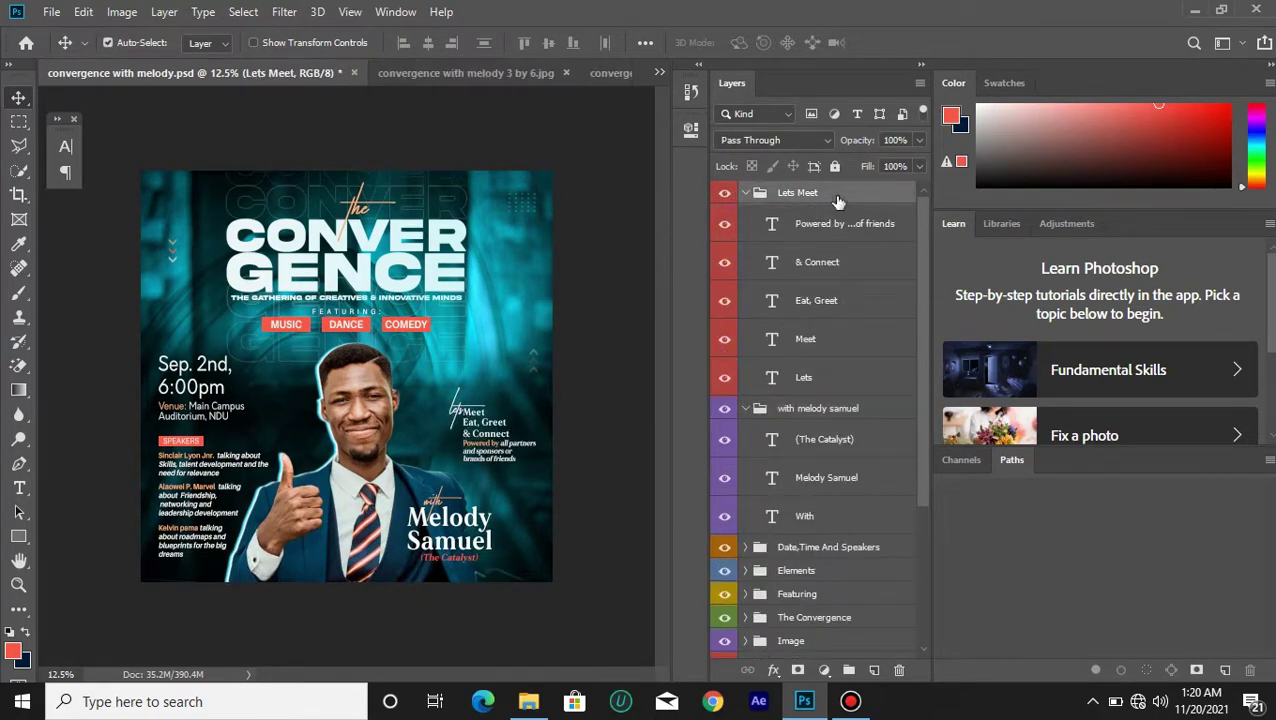
Examine the Lets Meet text block up close, including the character settings of the Lets and Meet texts.
{"action": "key", "text": "ctrl+plus"}
{"action": "left_click_drag", "start_coordinate": [475, 677], "coordinate": [518, 680]}
{"action": "left_click_drag", "start_coordinate": [668, 420], "coordinate": [665, 455]}
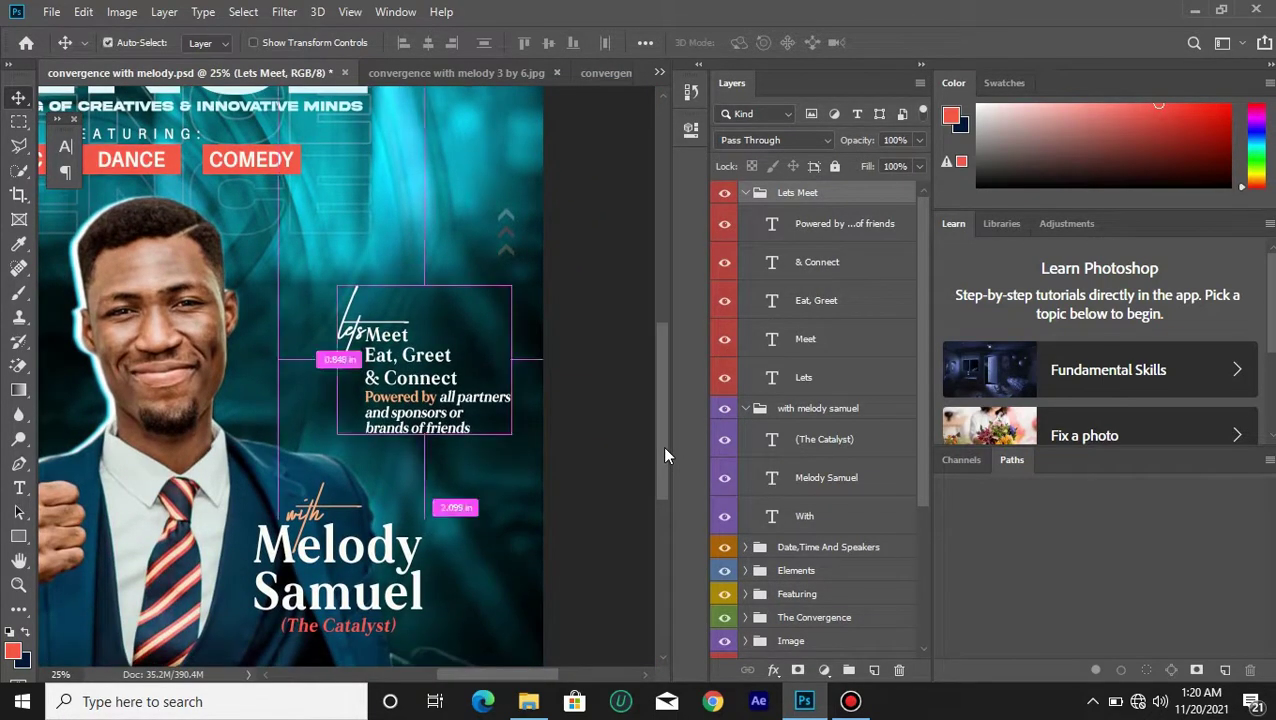
{"action": "key", "text": "ctrl+plus"}
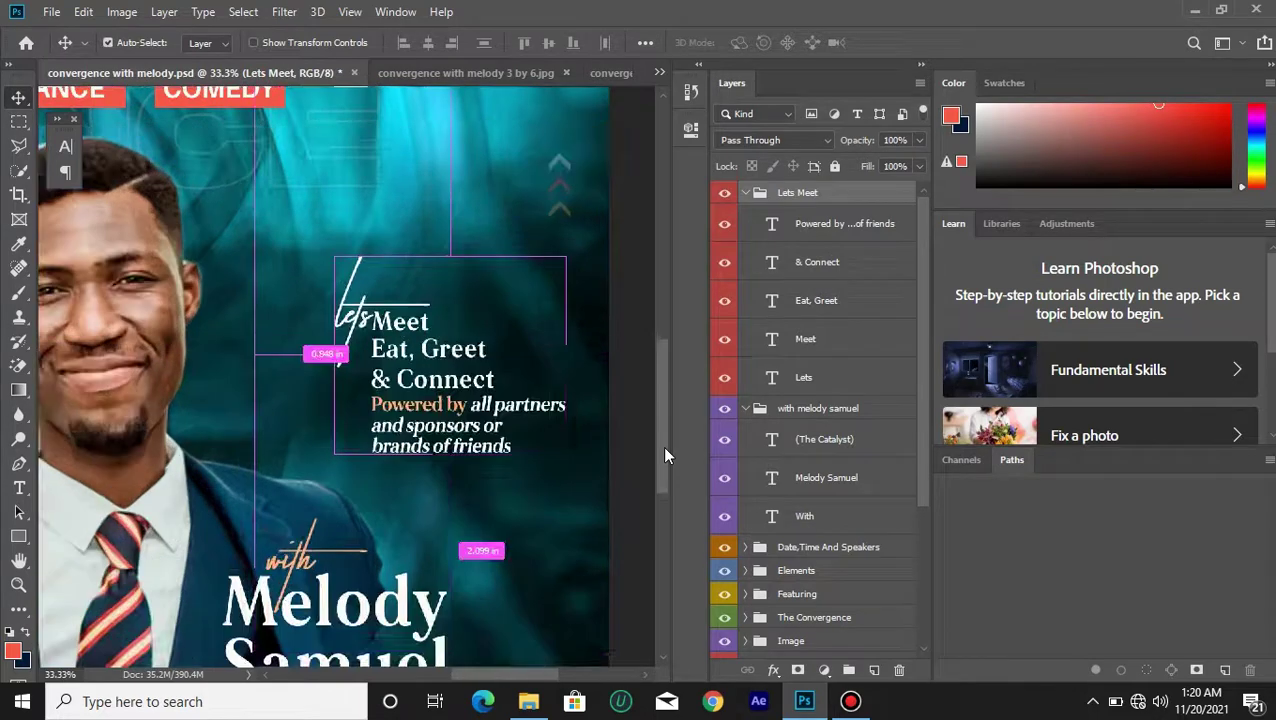
{"action": "left_click", "coordinate": [812, 392]}
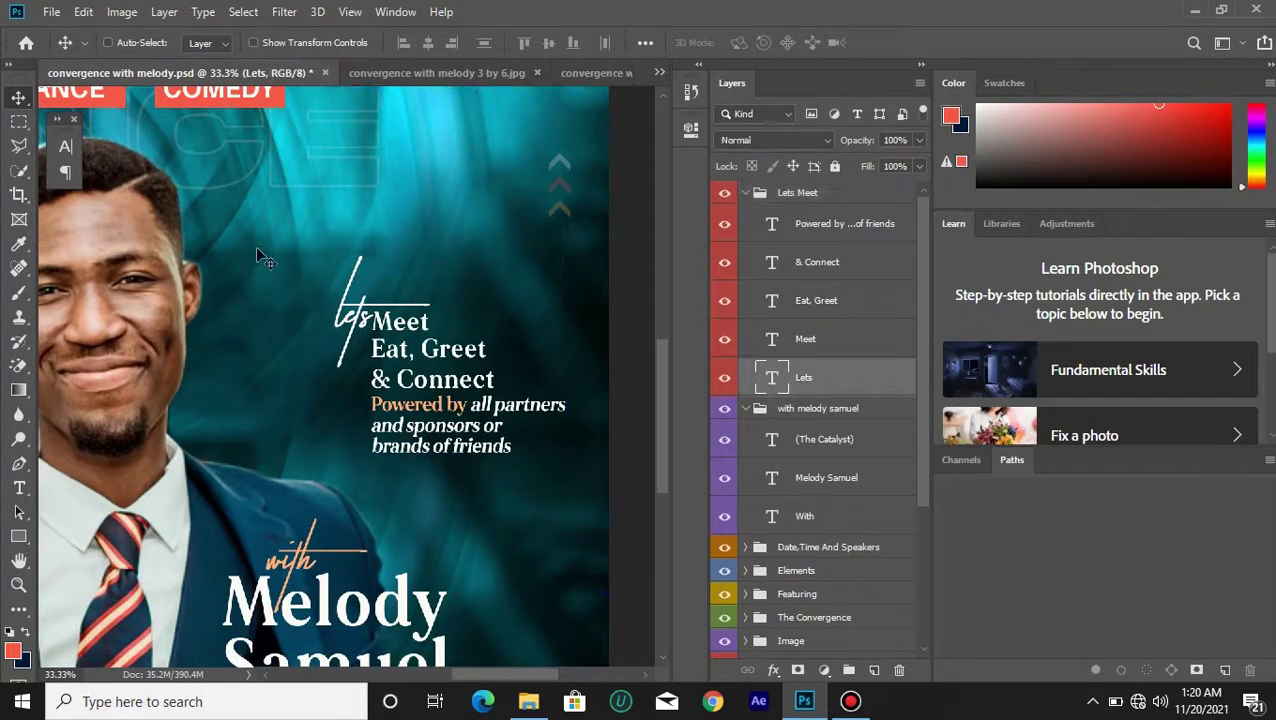
{"action": "left_click", "coordinate": [62, 146]}
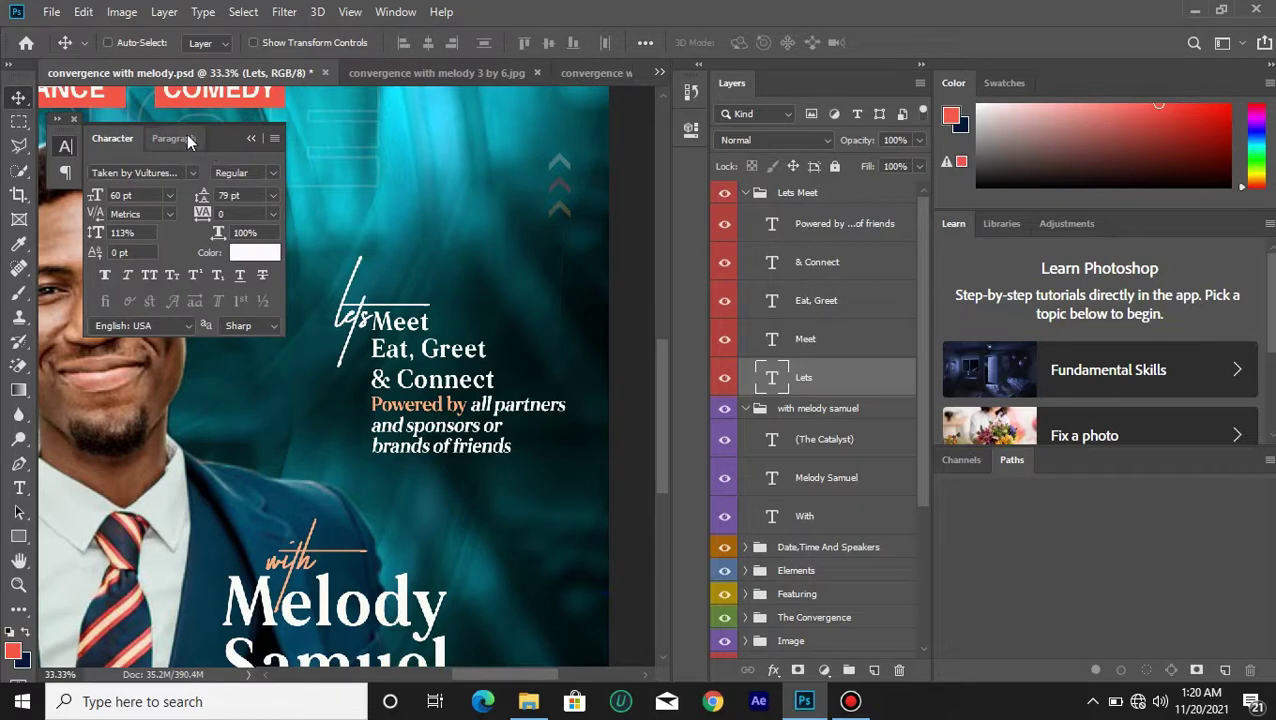
{"action": "left_click", "coordinate": [852, 342]}
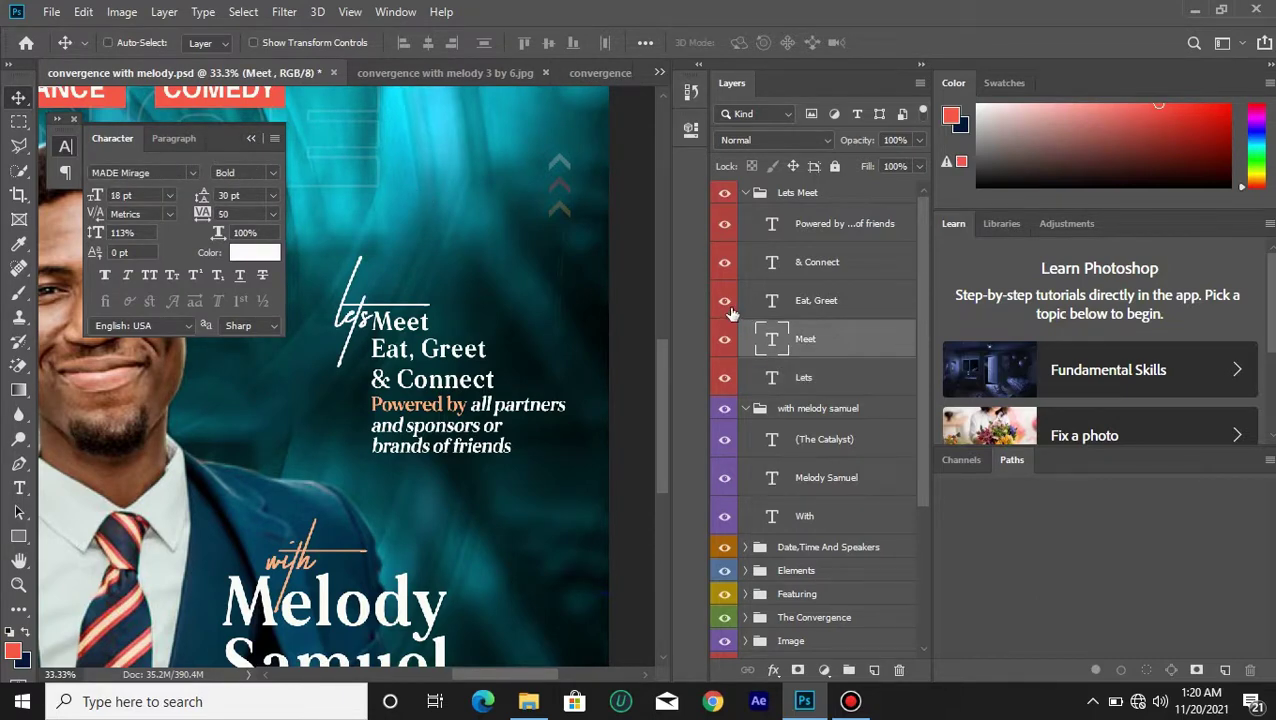
Toggle the visibility of the Meet, Eat, Greet, & Connect and Powered by texts one by one to review each line.
{"action": "left_click", "coordinate": [724, 338]}
{"action": "left_click", "coordinate": [725, 337]}
{"action": "left_click", "coordinate": [724, 302]}
{"action": "left_click", "coordinate": [724, 303]}
{"action": "left_click", "coordinate": [724, 262]}
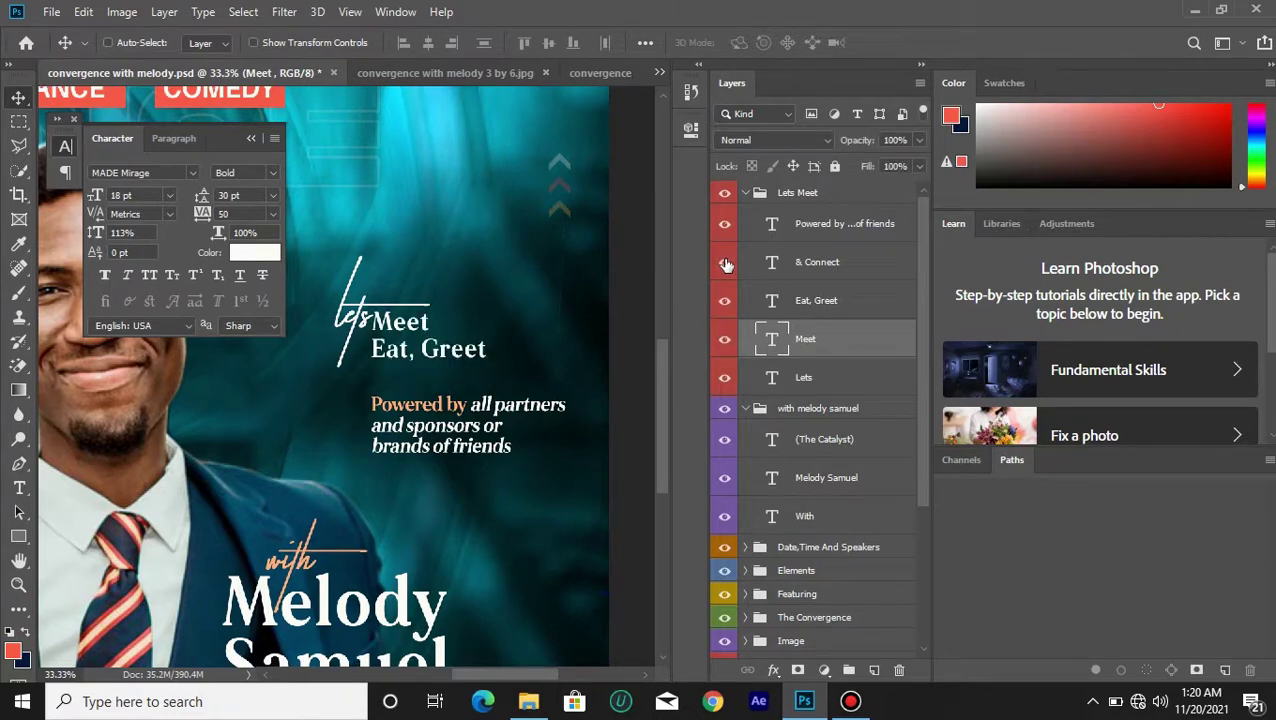
{"action": "left_click", "coordinate": [725, 263]}
{"action": "left_click", "coordinate": [725, 228]}
{"action": "left_click", "coordinate": [725, 228]}
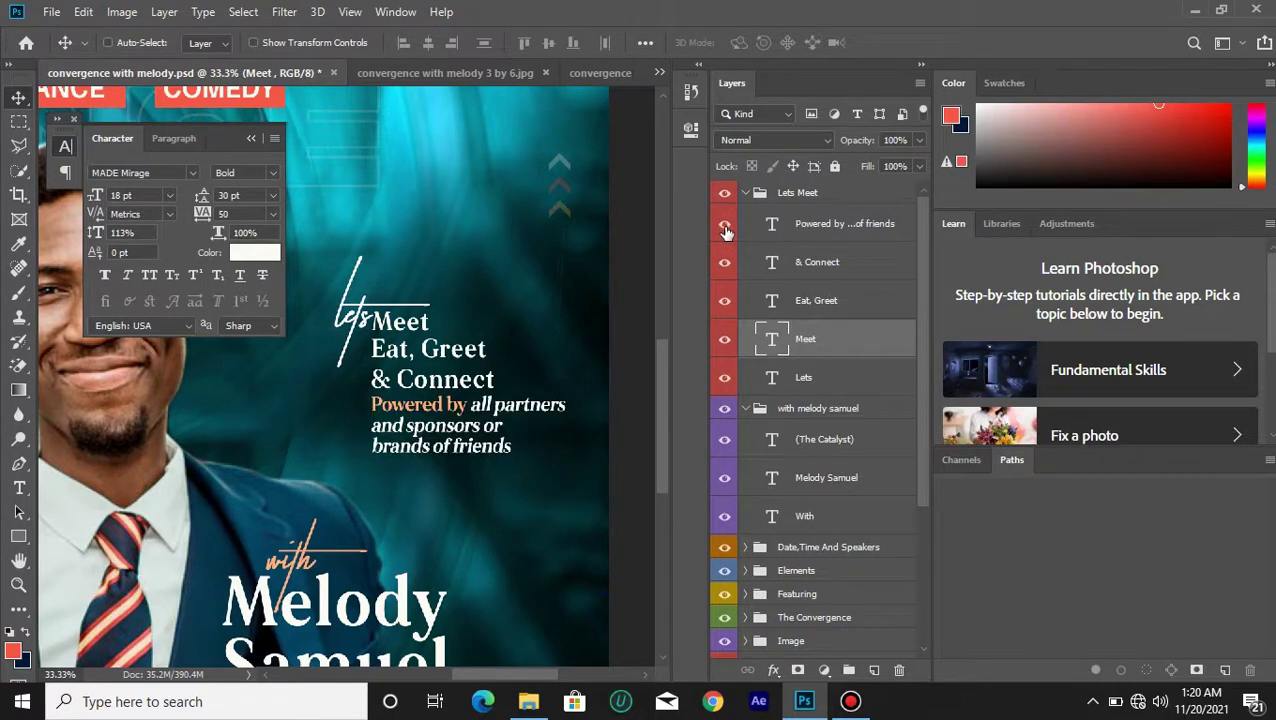
Align the Meet, Eat, Greet, & Connect and Powered by texts on their left edges and collapse the character settings.
{"action": "left_click", "coordinate": [843, 226], "text": "shift"}
{"action": "left_click", "coordinate": [403, 42]}
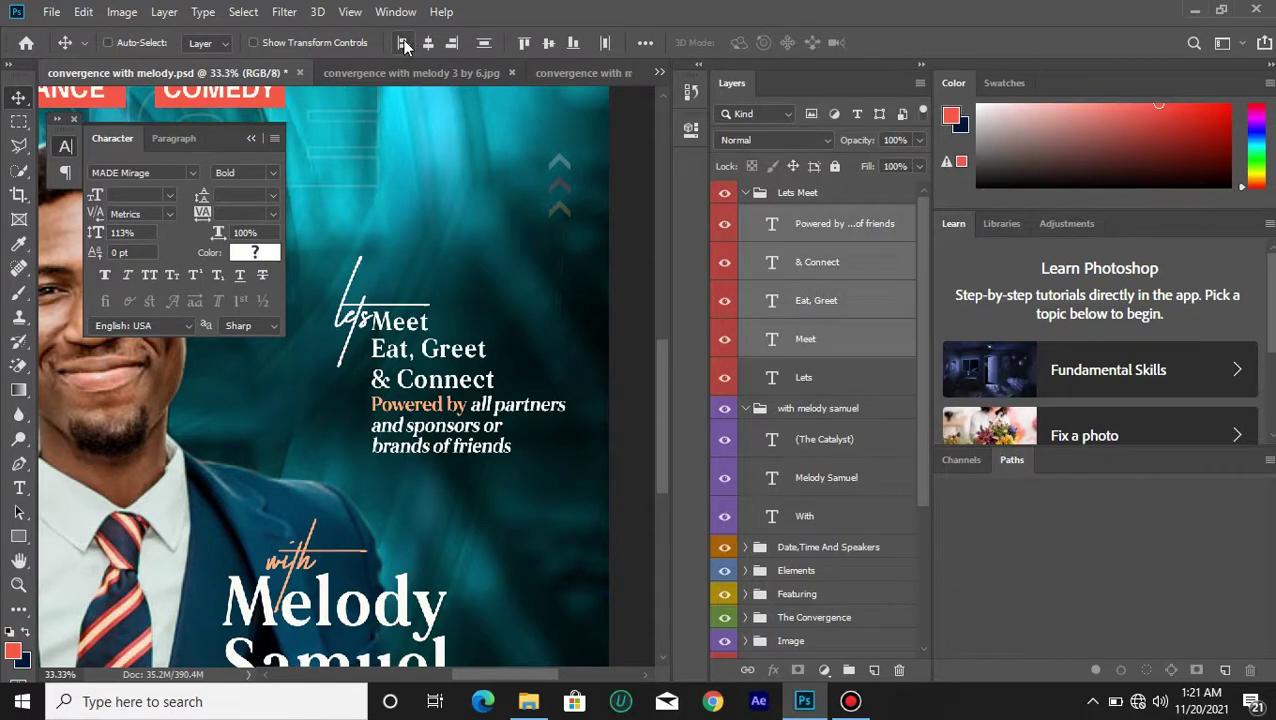
{"action": "key", "text": "ctrl+minus"}
{"action": "key", "text": "ctrl+minus"}
{"action": "key", "text": "ctrl+minus"}
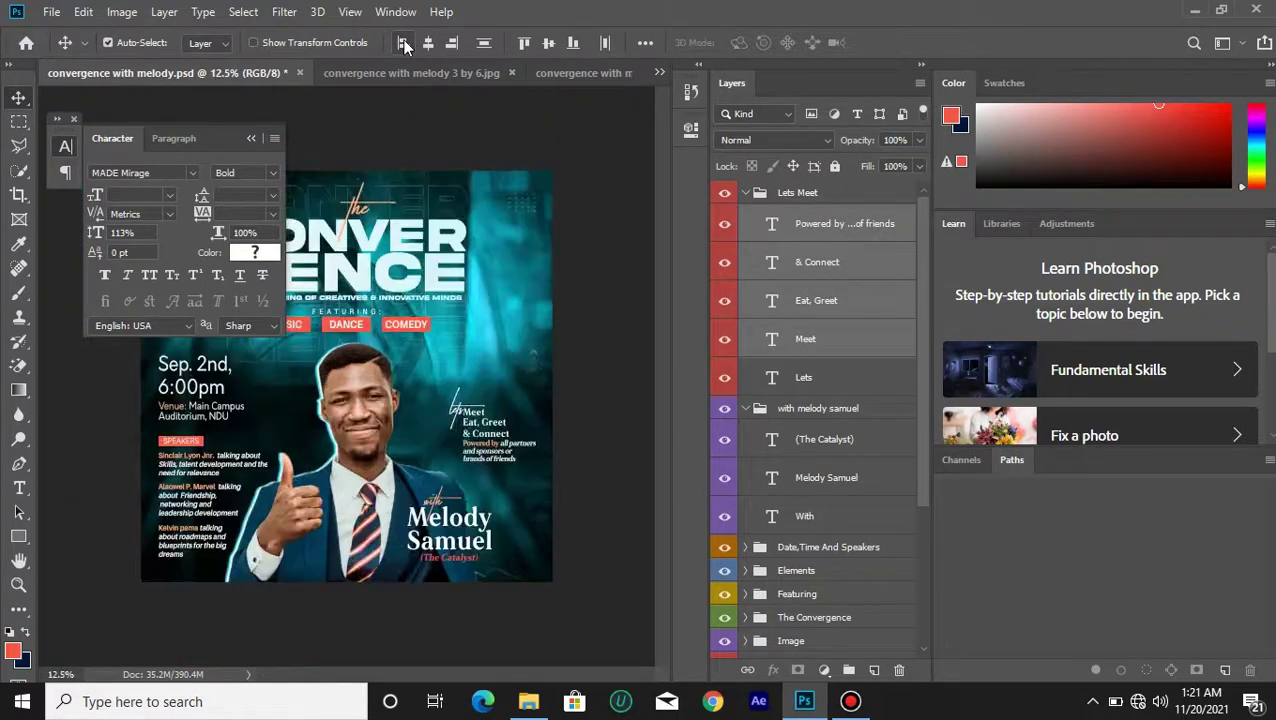
{"action": "left_click", "coordinate": [251, 137]}
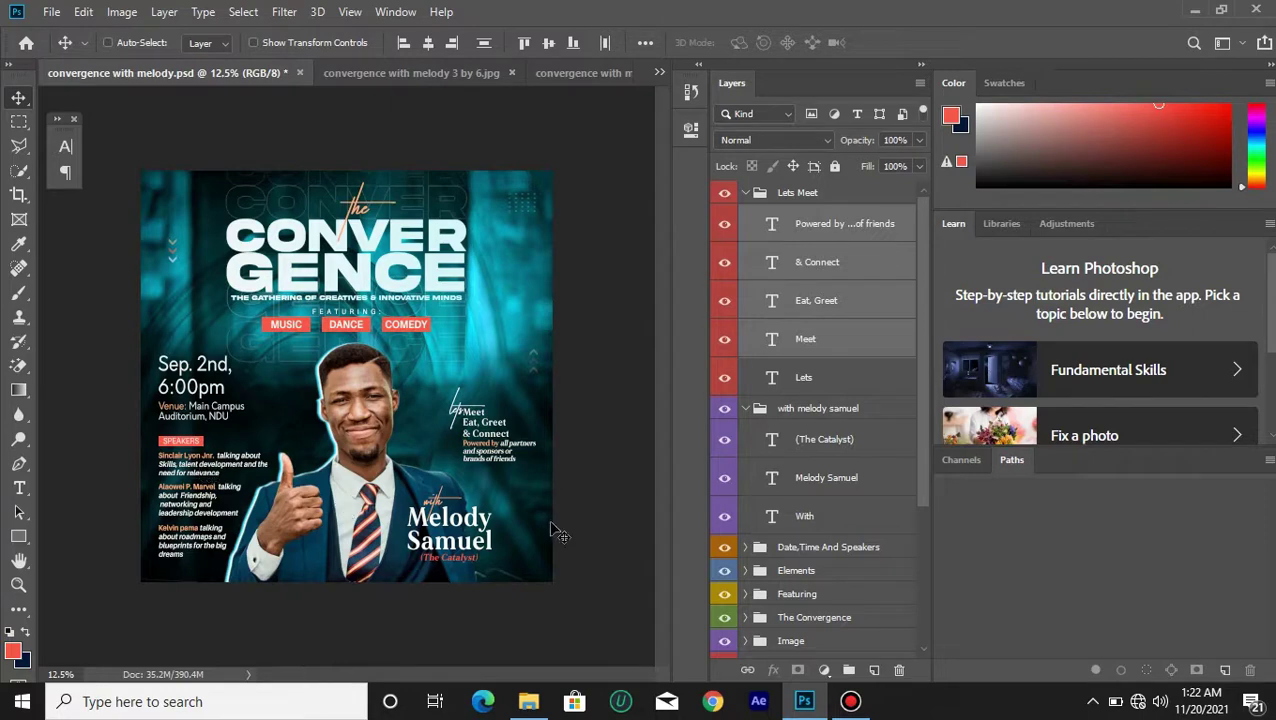
Review the complete flyer composition, both as a whole and at closer range.
{"action": "key", "text": "ctrl+minus"}
{"action": "key", "text": "ctrl+plus"}
{"action": "key", "text": "ctrl+plus"}
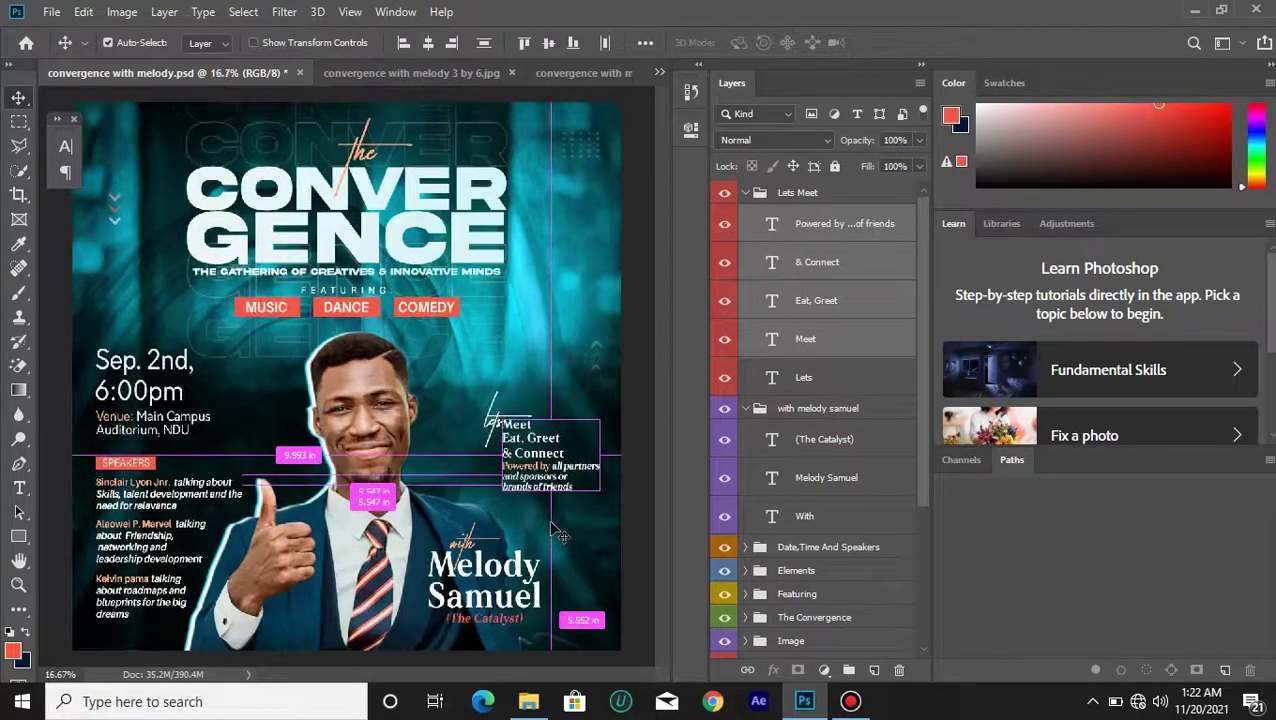
{"action": "key", "text": "ctrl+minus"}
{"action": "key", "text": "ctrl+minus"}
{"action": "key", "text": "ctrl+plus"}
{"action": "key", "text": "ctrl+plus"}
{"action": "key", "text": "ctrl+plus"}
{"action": "key", "text": "ctrl+minus"}
{"action": "key", "text": "ctrl+minus"}
{"action": "key", "text": "ctrl+plus"}
{"action": "key", "text": "ctrl+plus"}
{"action": "key", "text": "ctrl+plus"}
{"action": "key", "text": "ctrl+minus"}
{"action": "key", "text": "ctrl+minus"}
{"action": "key", "text": "ctrl+minus"}
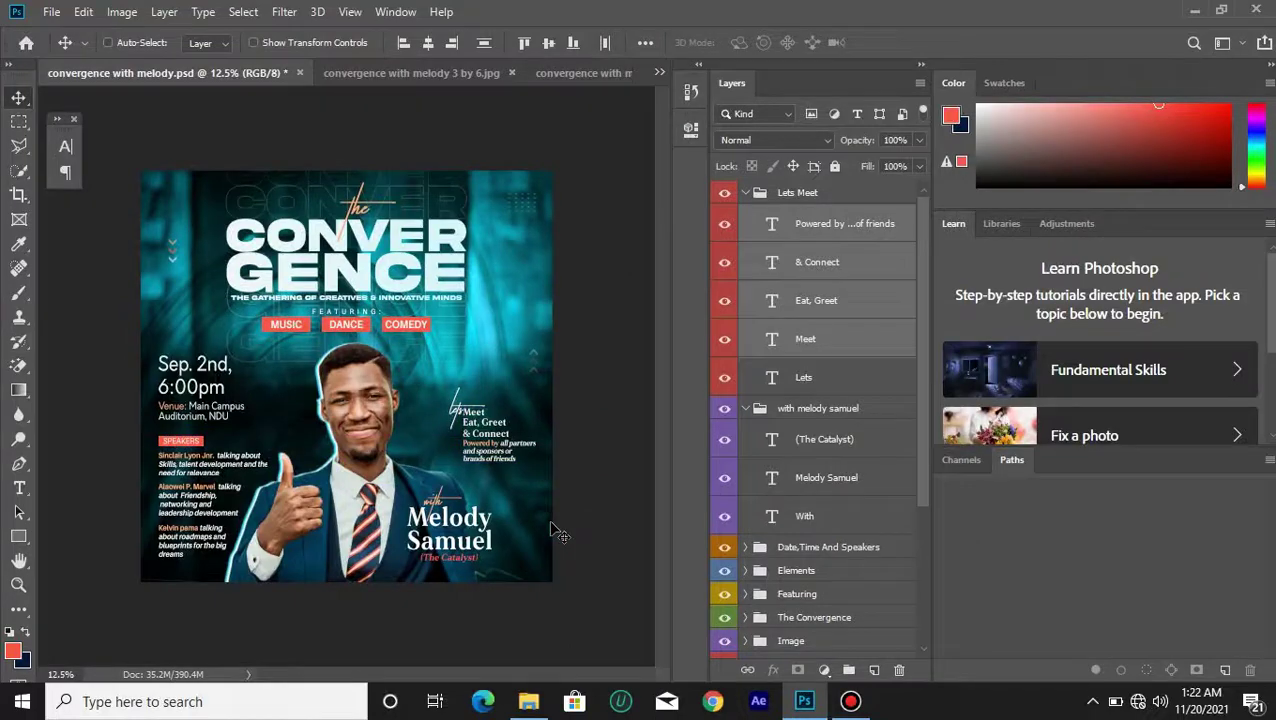
{"action": "key", "text": "ctrl+plus"}
{"action": "key", "text": "ctrl+plus"}
{"action": "key", "text": "ctrl+minus"}
{"action": "key", "text": "ctrl+minus"}
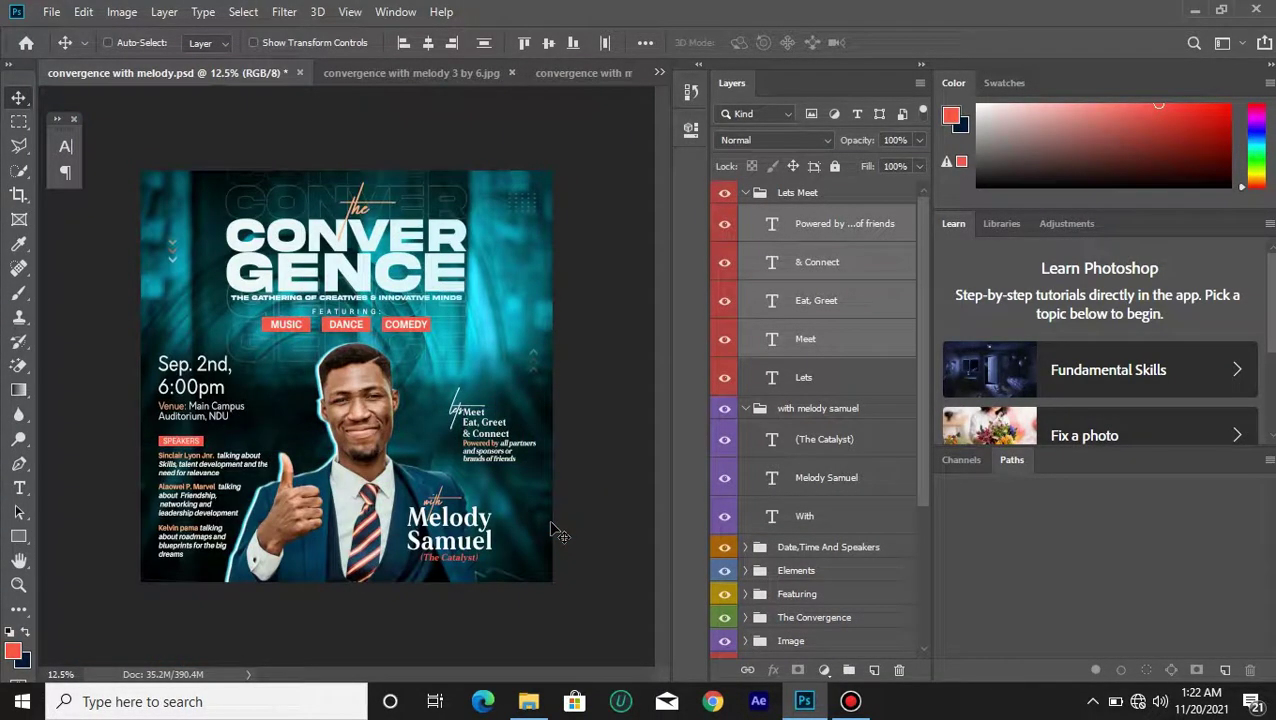